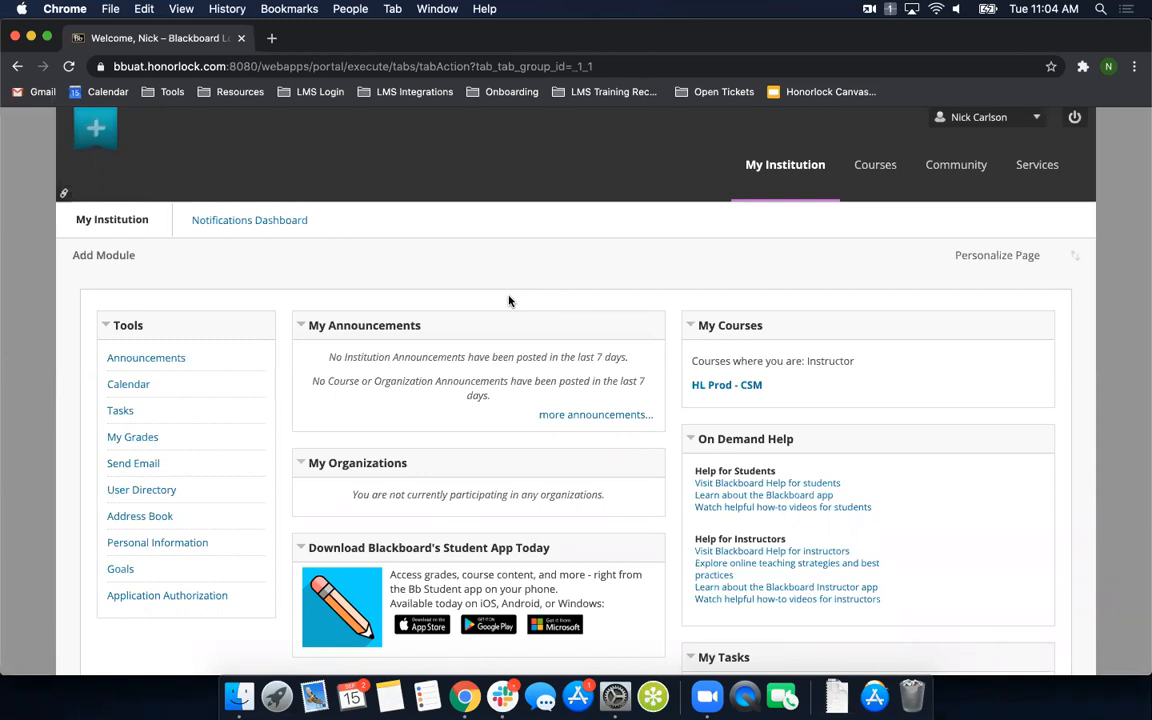
# - In the HL Prod - CSM course, exit student preview deleting the preview user and all data, and open the course's Content area
pyautogui.click(732, 389)
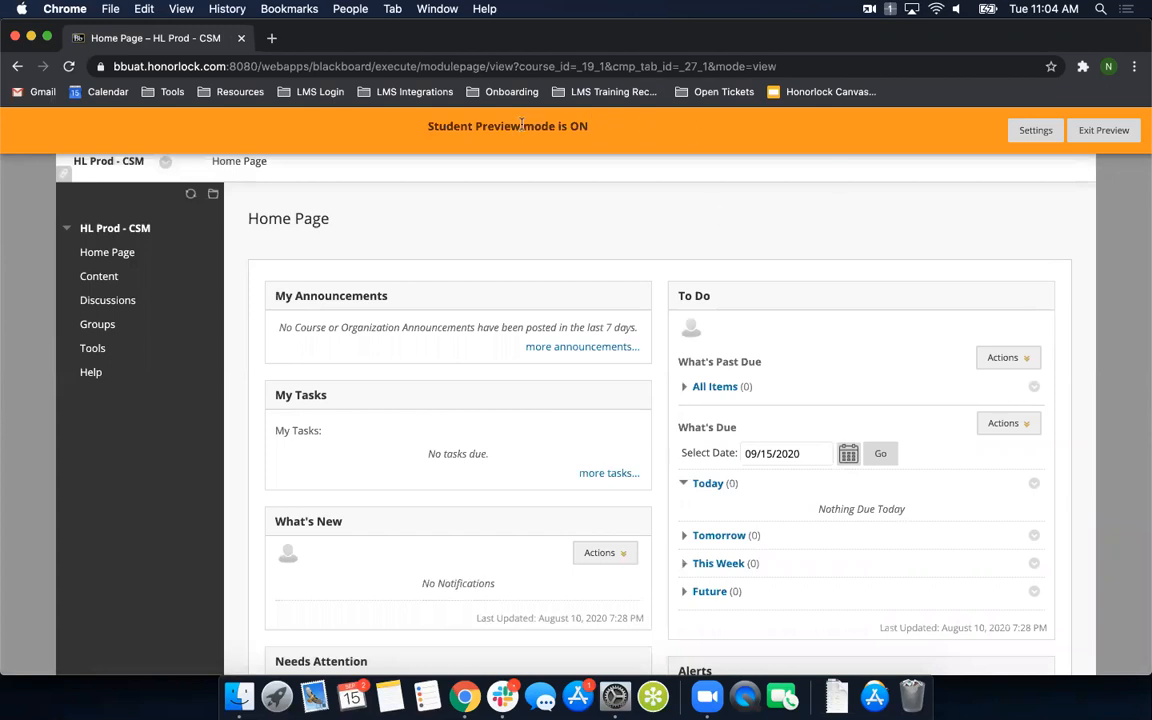
pyautogui.click(1105, 132)
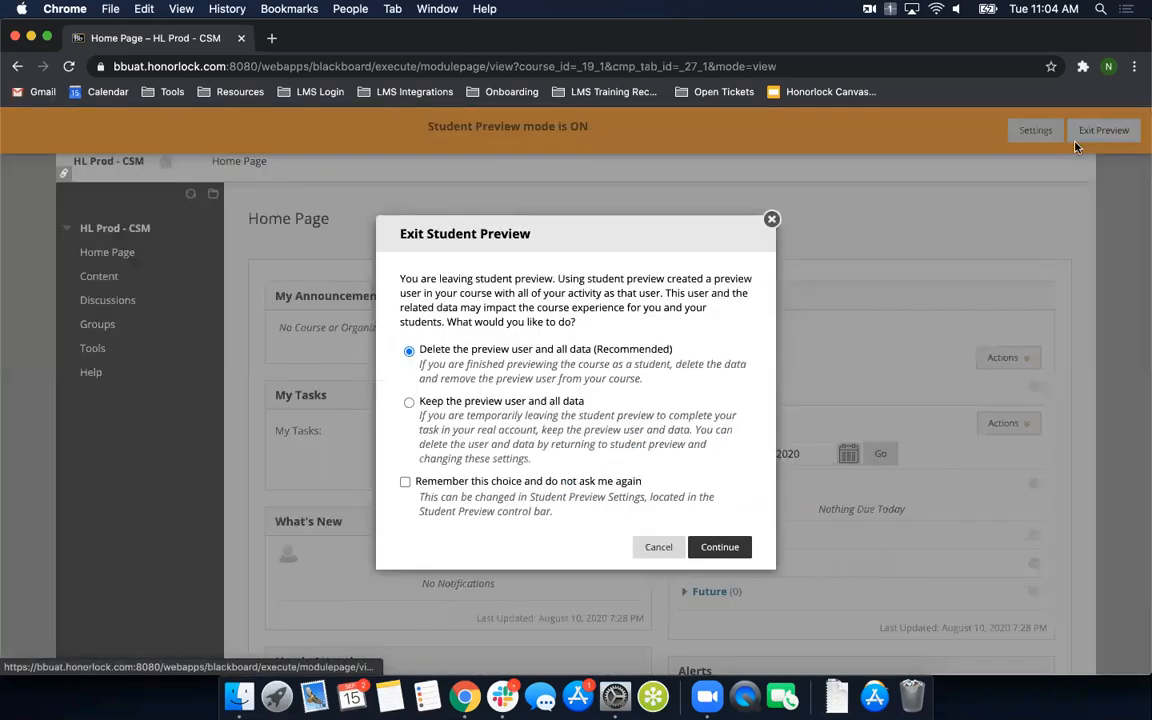
pyautogui.click(722, 546)
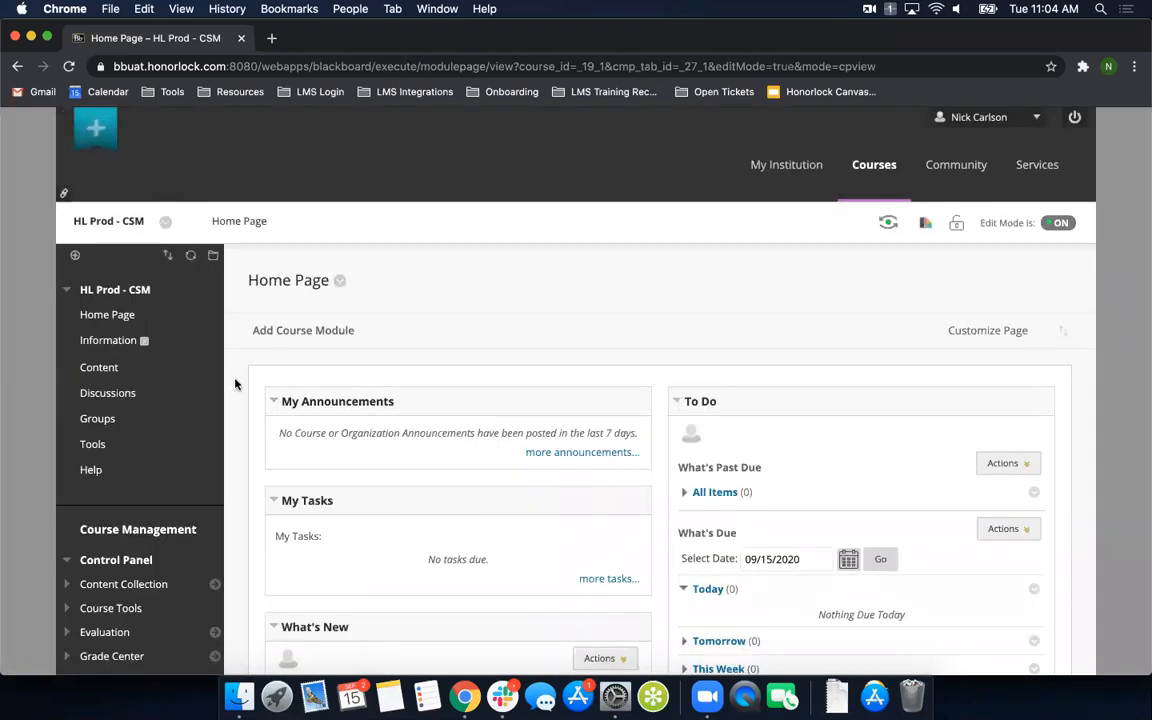
pyautogui.click(100, 367)
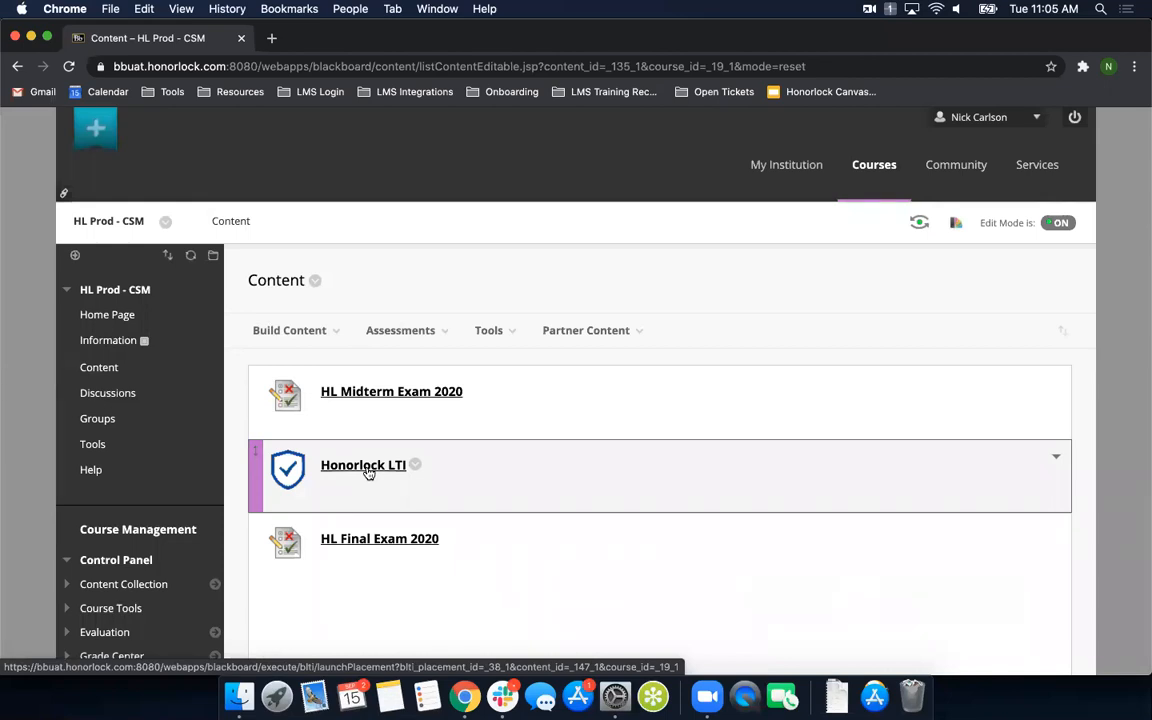
pyautogui.click(498, 331)
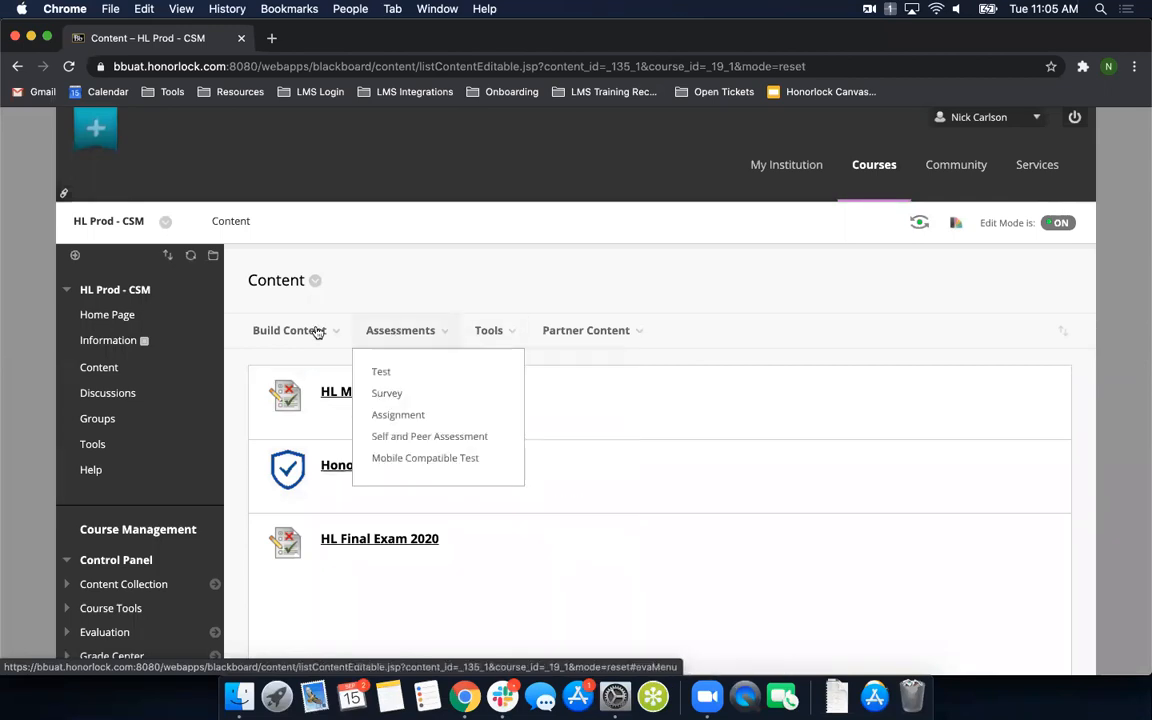
pyautogui.moveTo(299, 334)
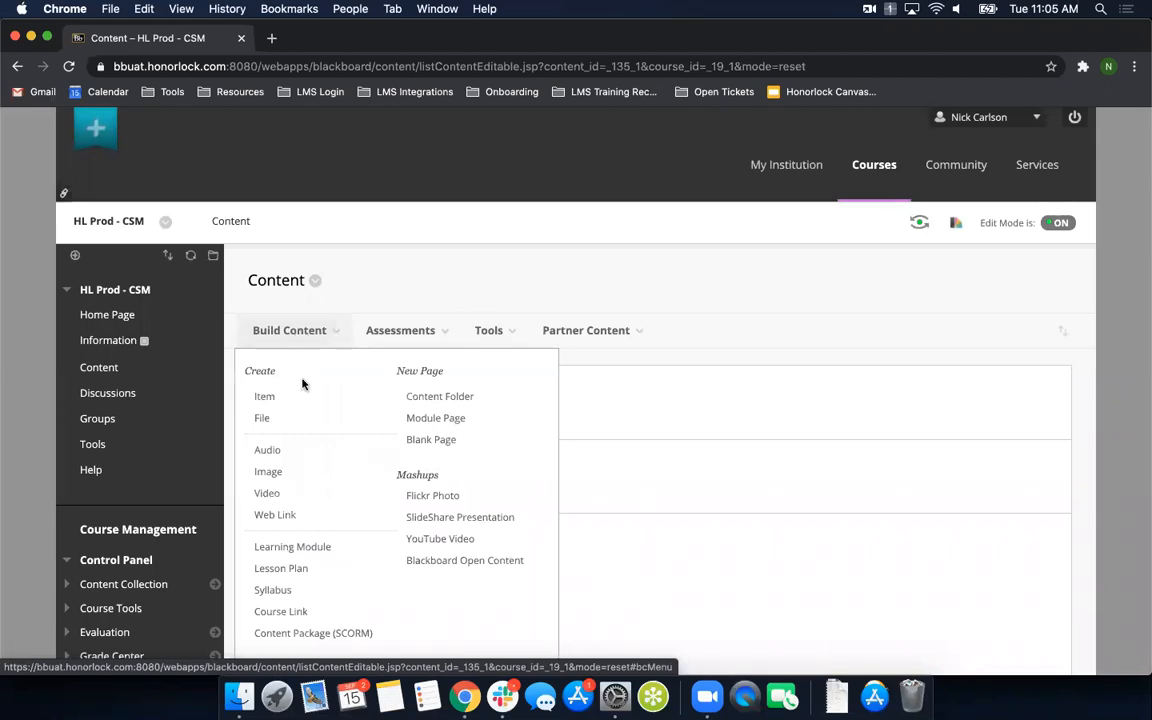
pyautogui.moveTo(506, 337)
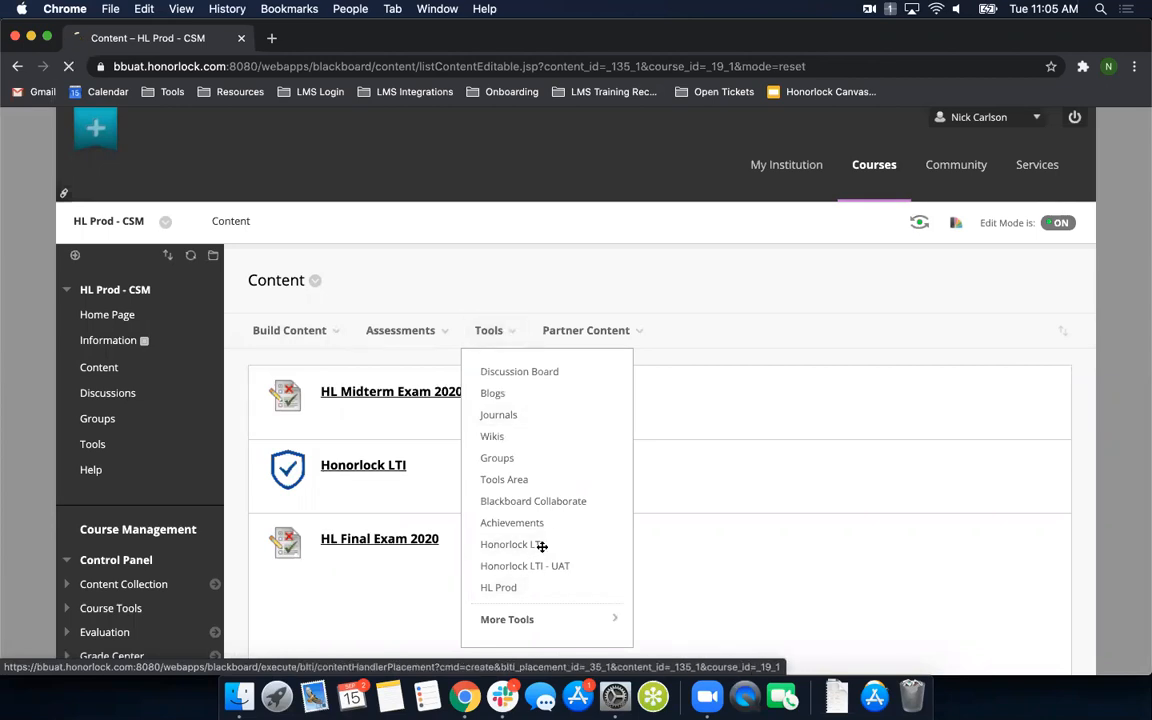
pyautogui.click(540, 546)
pyautogui.click(470, 436)
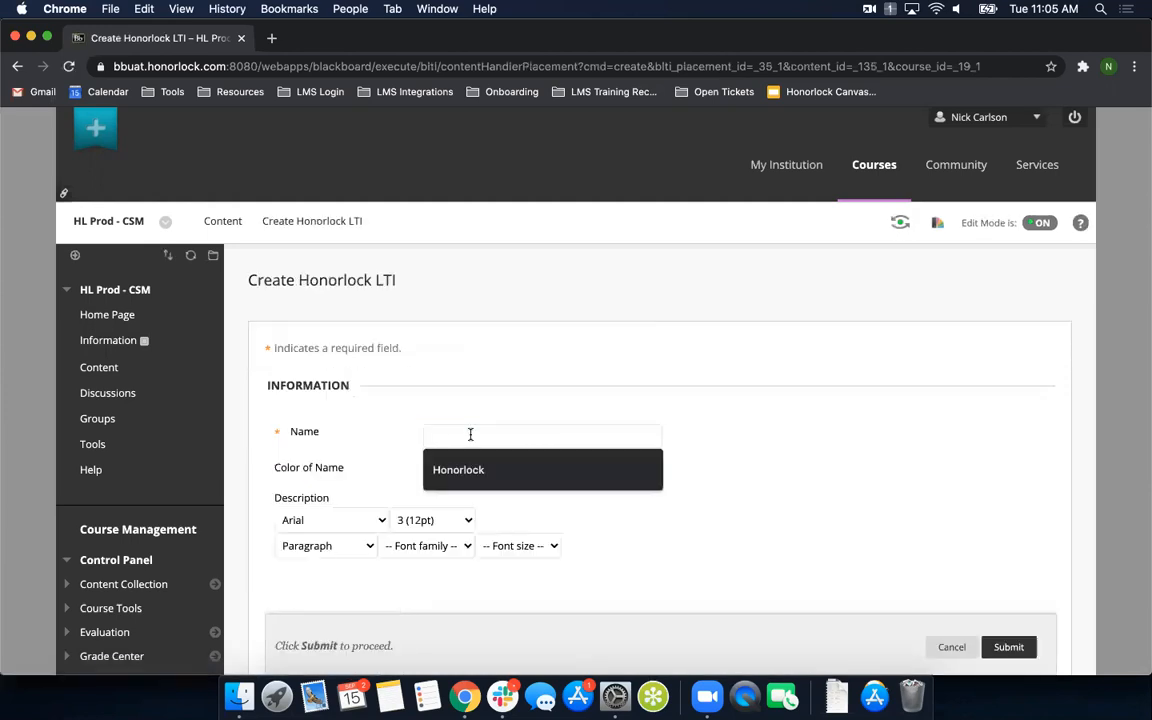
pyautogui.click(485, 468)
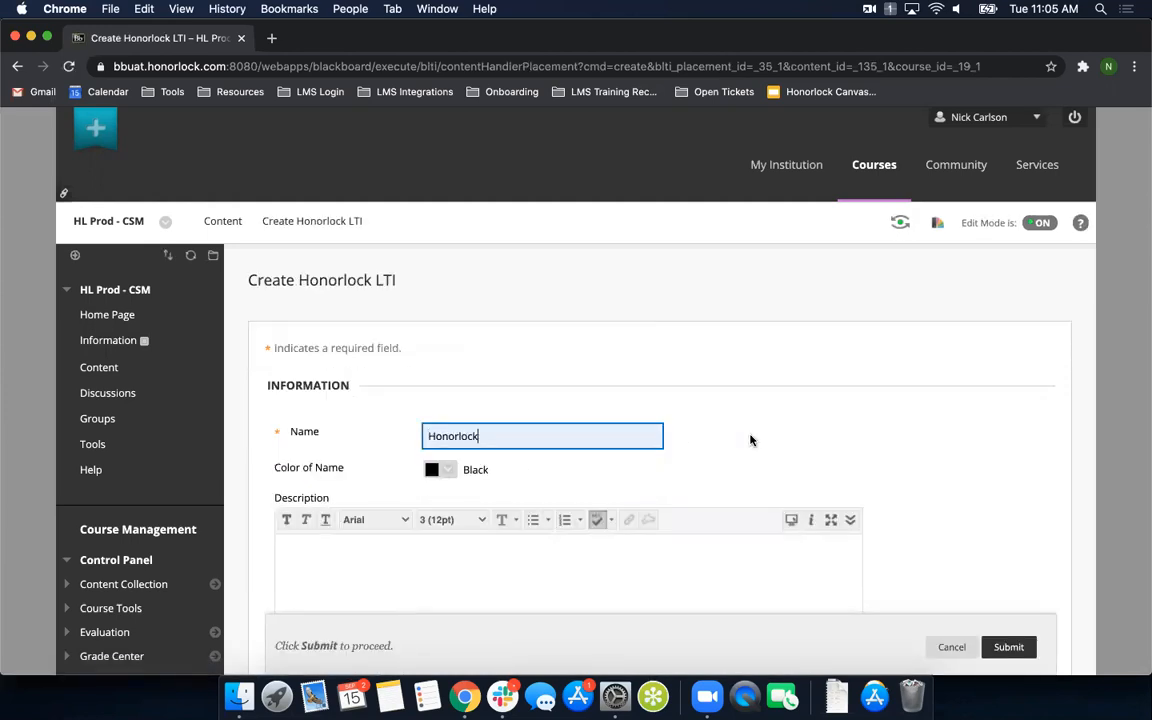
pyautogui.scroll(-3, 761, 419)
pyautogui.scroll(-8, 651, 540)
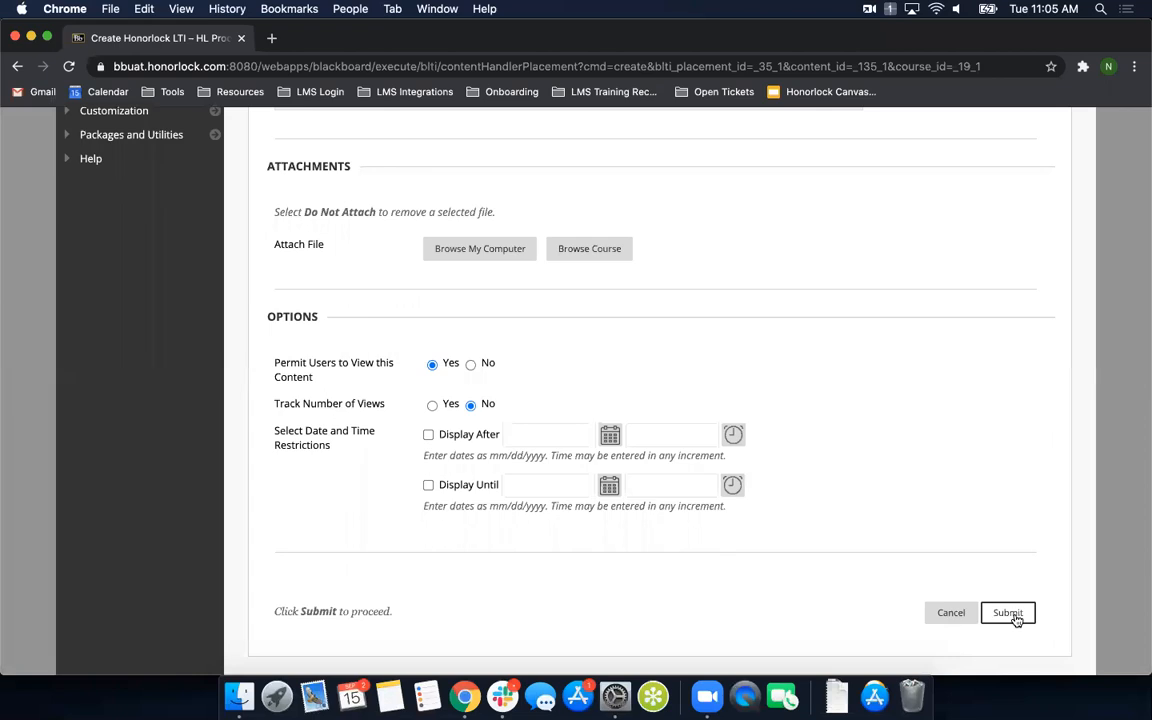
pyautogui.click(951, 614)
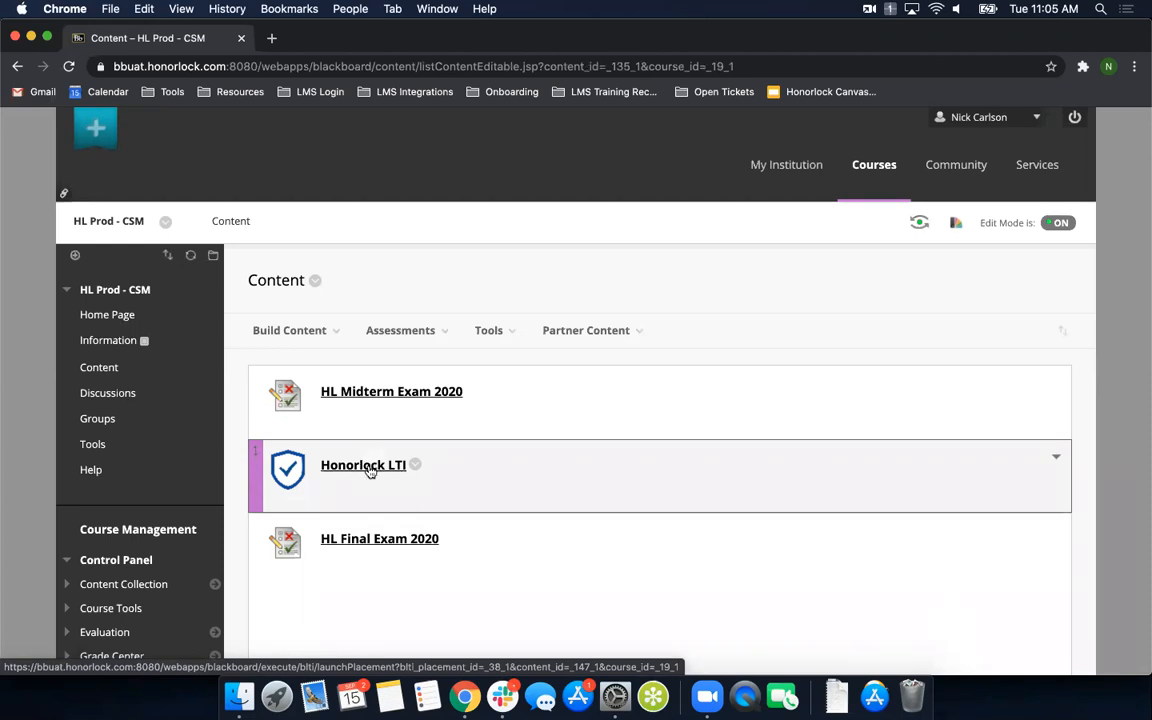
# - View the course's exam list through the existing Honorlock LTI link, and return to the Content page
pyautogui.click(364, 465)
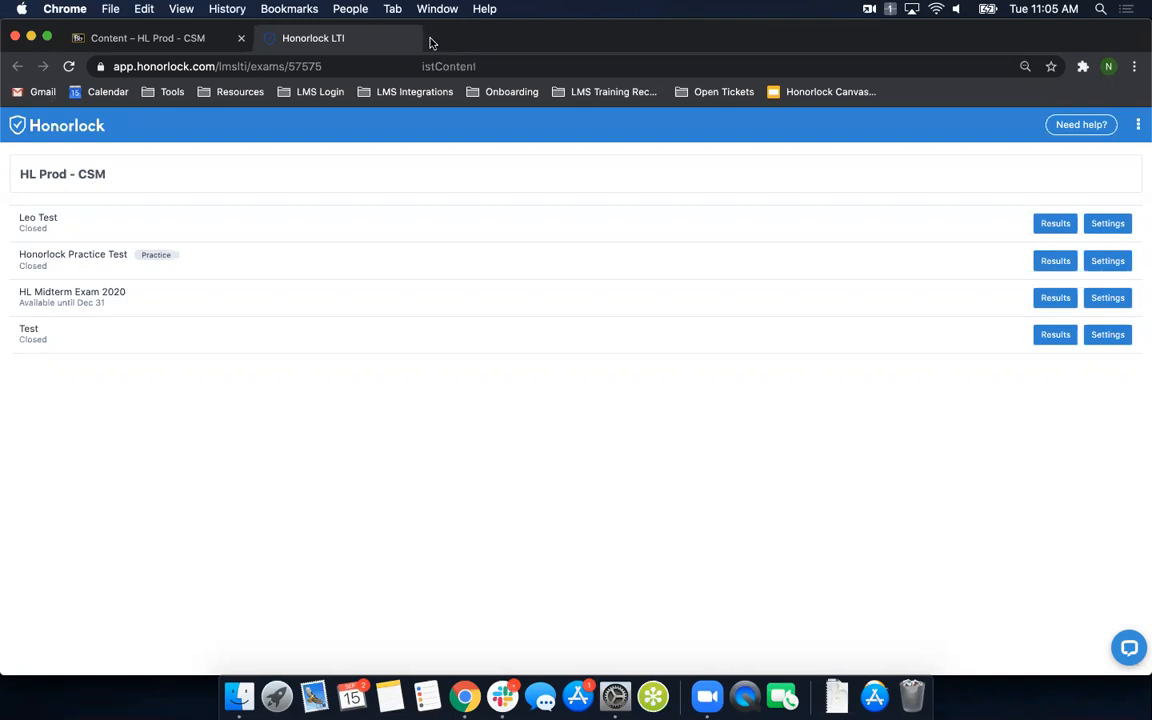
pyautogui.click(432, 40)
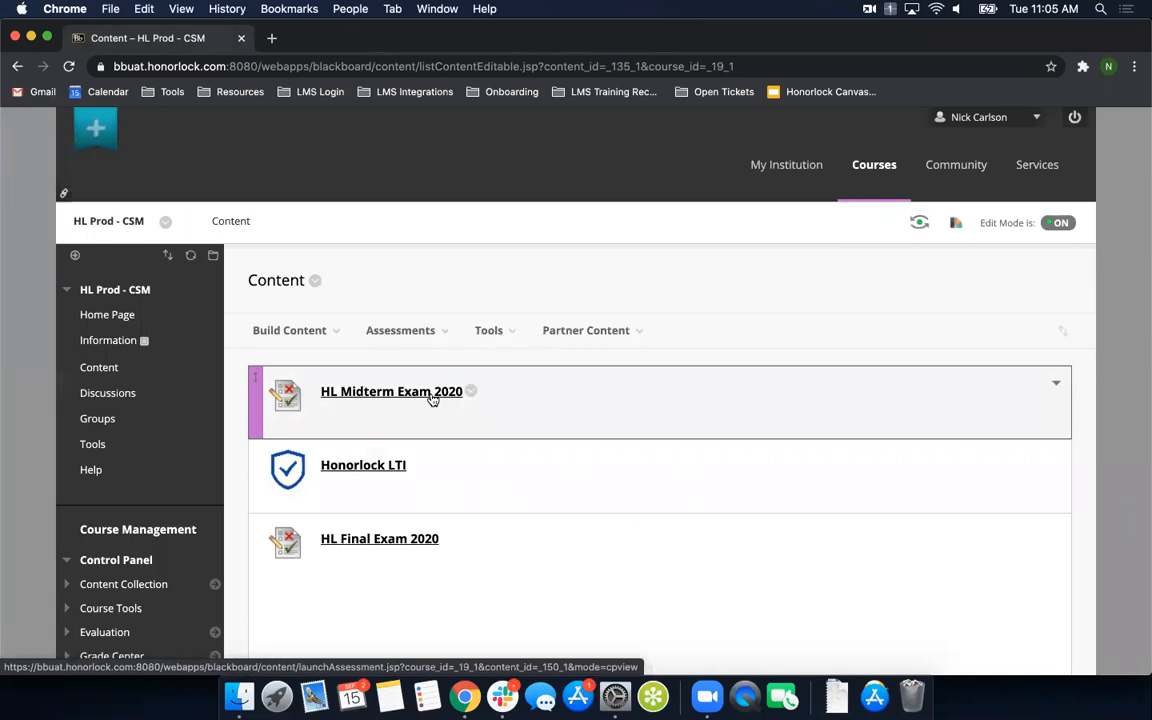
# - Add the existing Honorlock Practice Test to the course's Content area as a test
pyautogui.moveTo(332, 334)
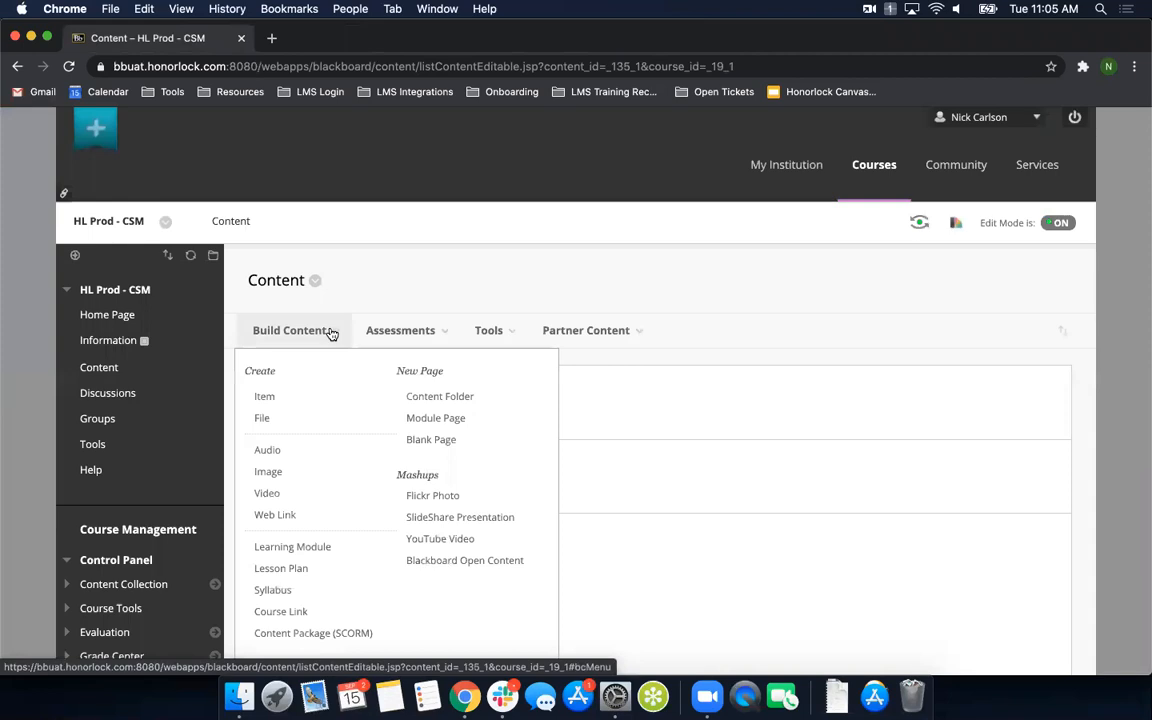
pyautogui.moveTo(411, 334)
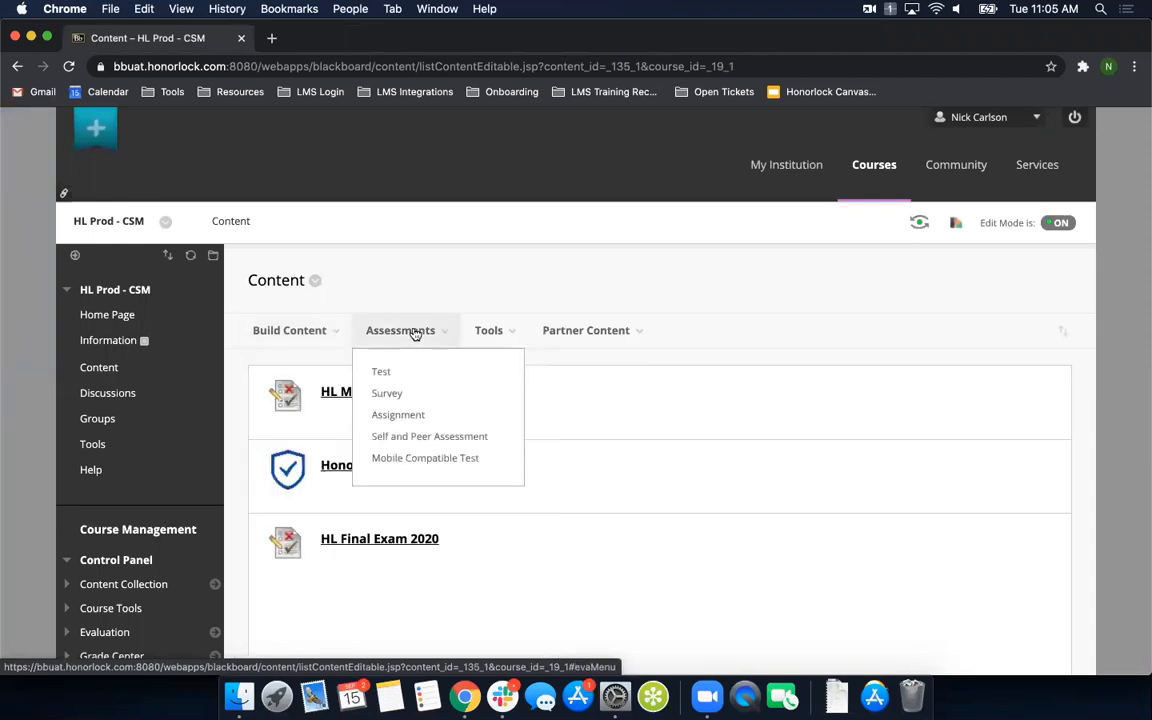
pyautogui.click(384, 374)
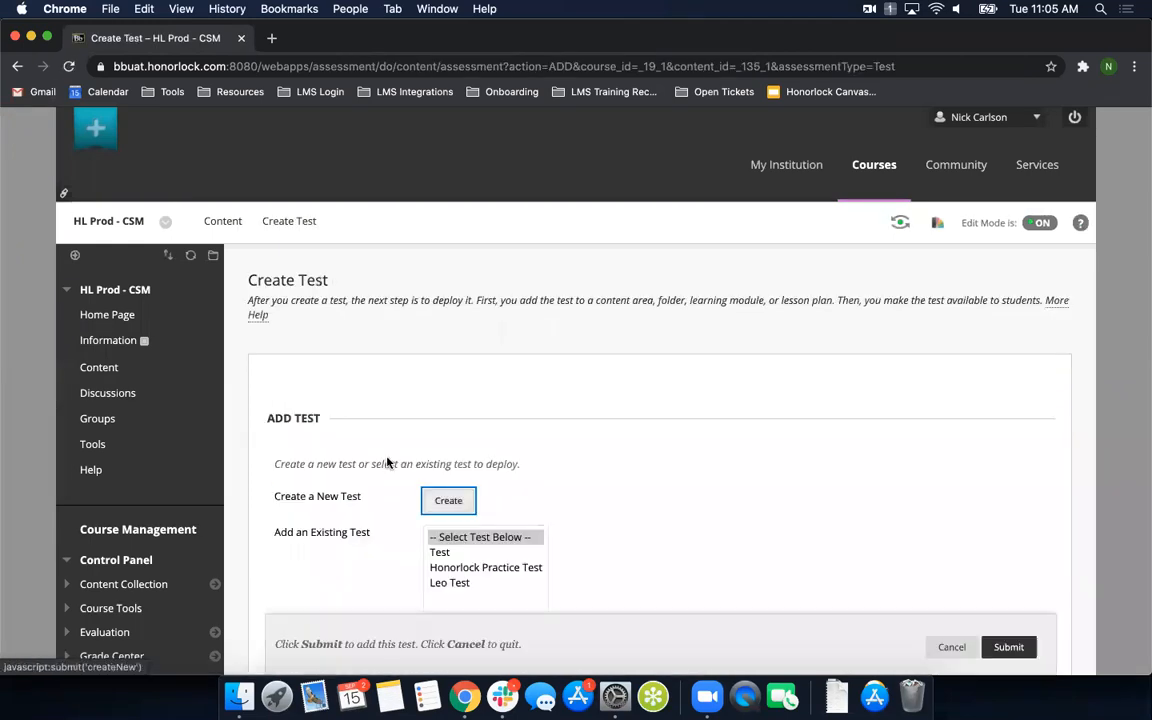
pyautogui.scroll(-3, 420, 466)
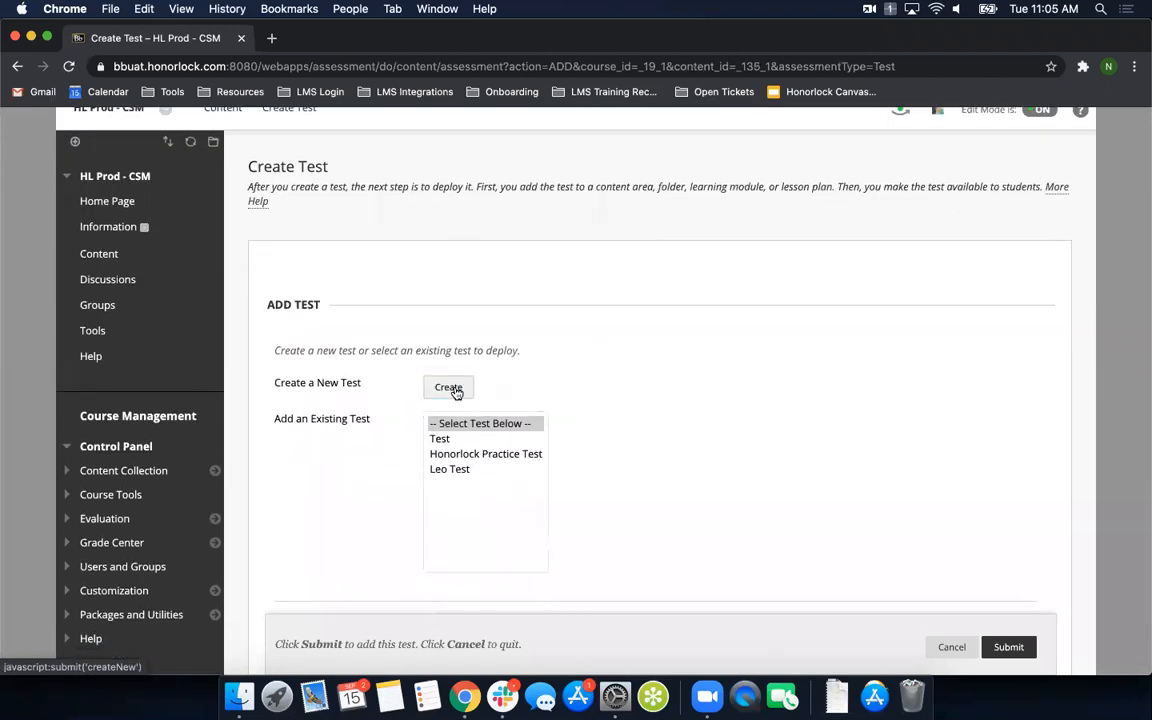
pyautogui.click(486, 453)
pyautogui.scroll(-2, 675, 474)
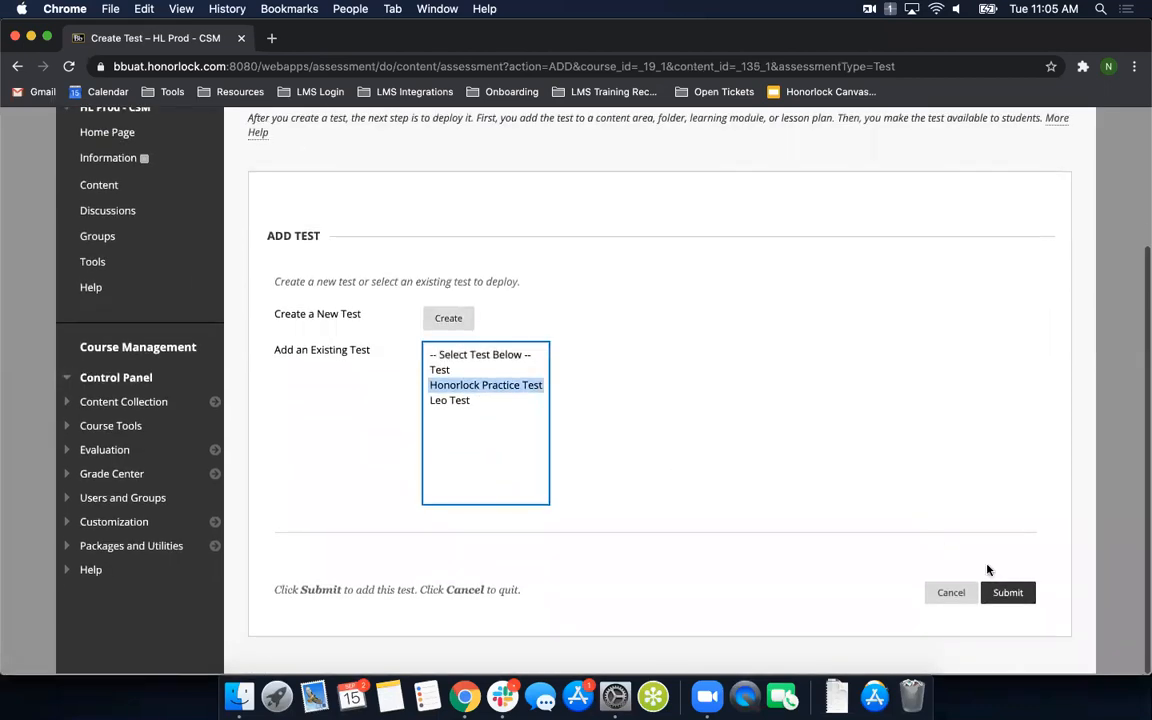
pyautogui.click(1007, 594)
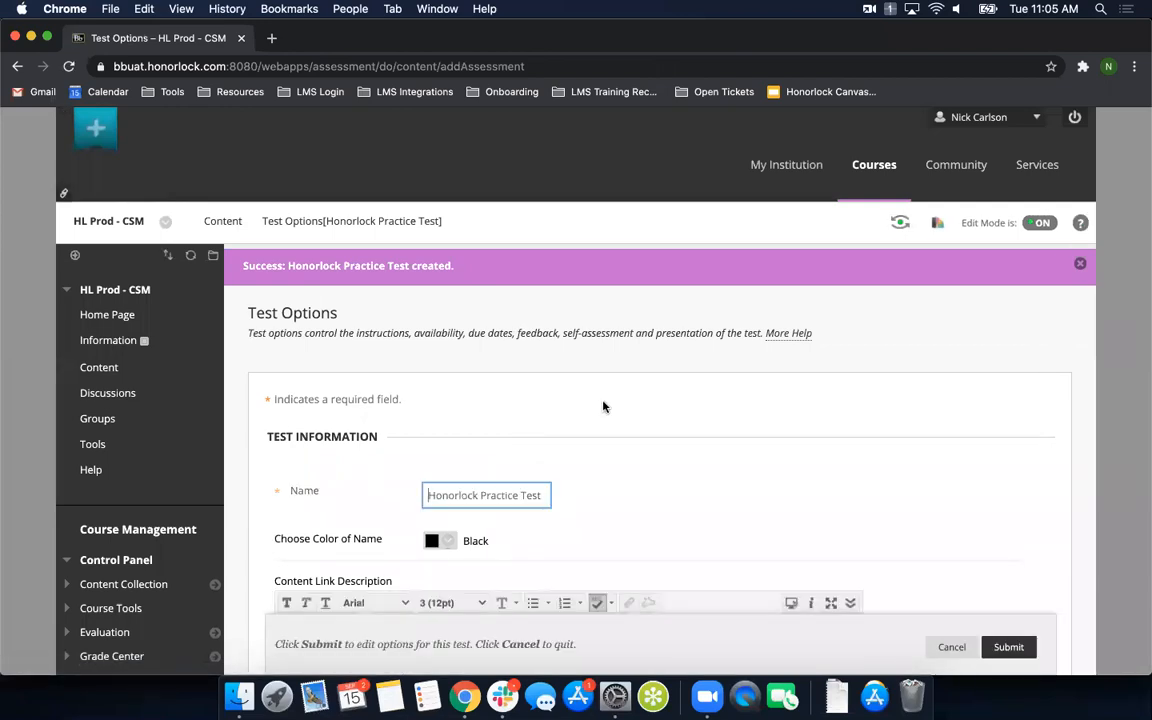
# - Review the practice test's options, from test information through attempts, timer, display dates and password under Test Availability
pyautogui.scroll(-1, 603, 406)
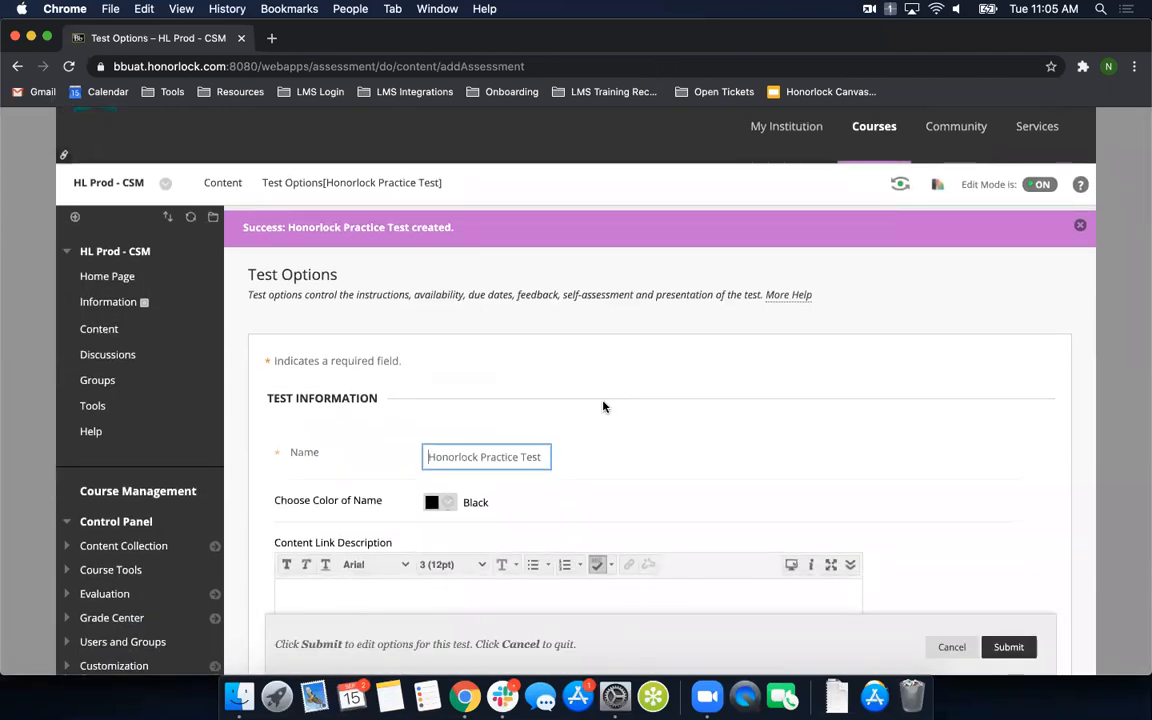
pyautogui.scroll(-5, 888, 433)
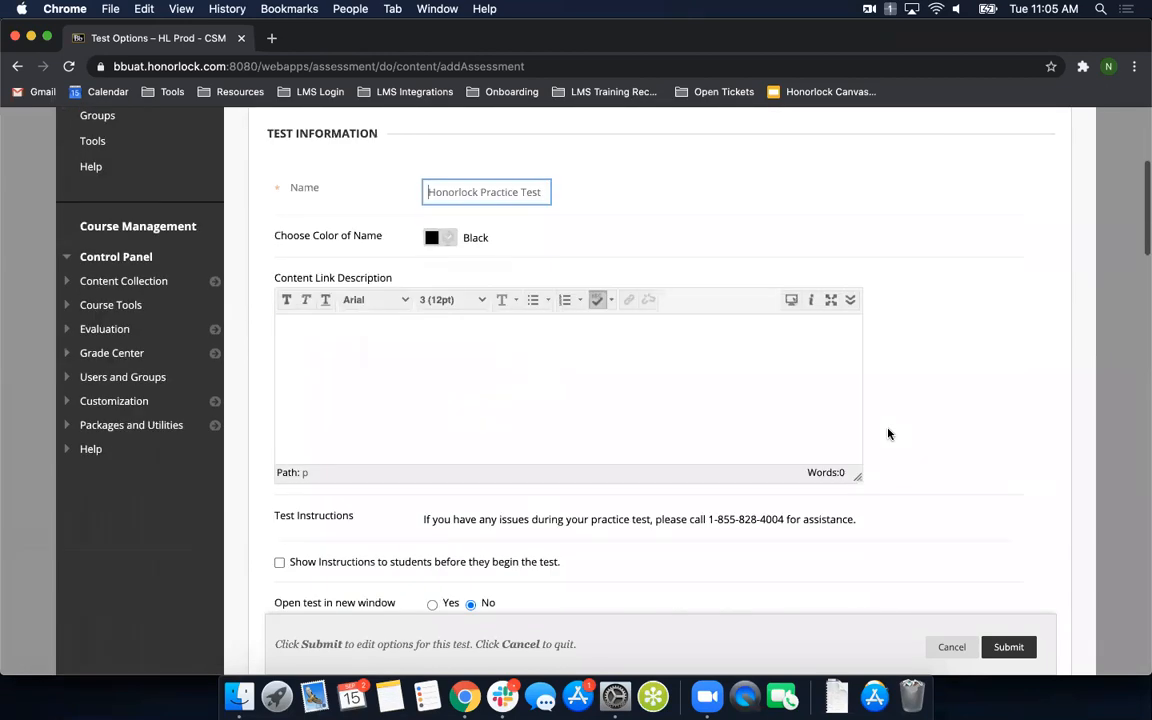
pyautogui.scroll(-3, 805, 532)
pyautogui.scroll(-6, 803, 533)
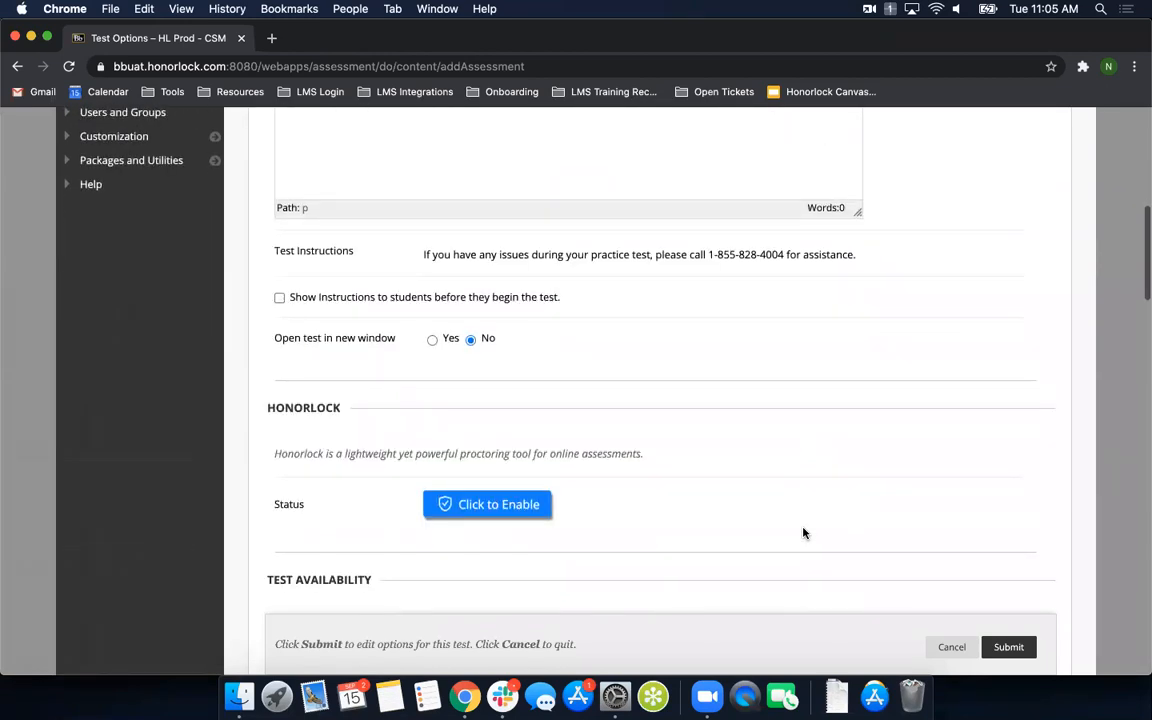
pyautogui.scroll(-3, 633, 469)
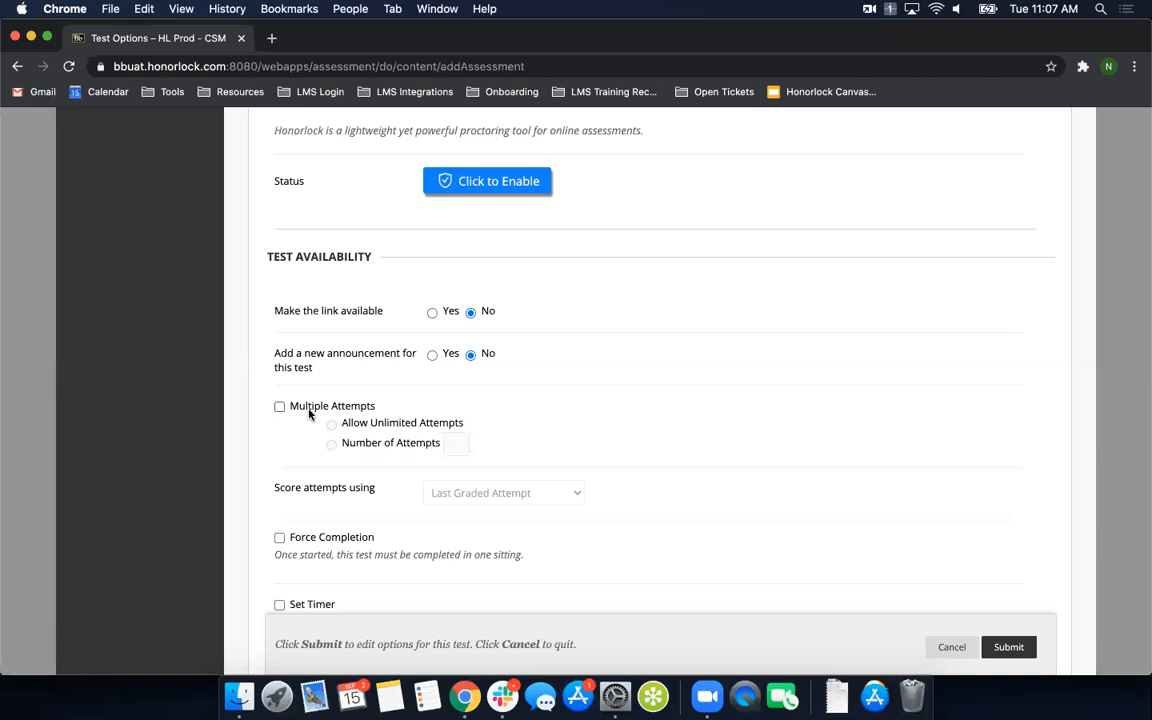
pyautogui.scroll(-2, 309, 411)
pyautogui.scroll(-9, 313, 408)
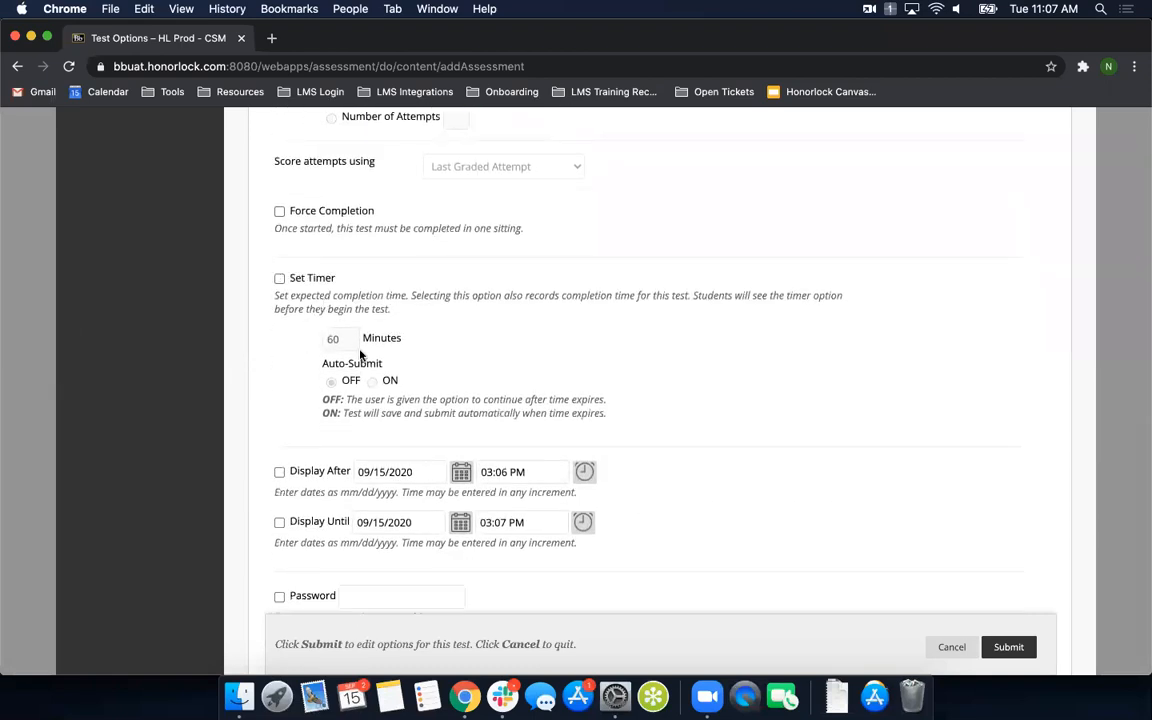
pyautogui.scroll(-3, 355, 345)
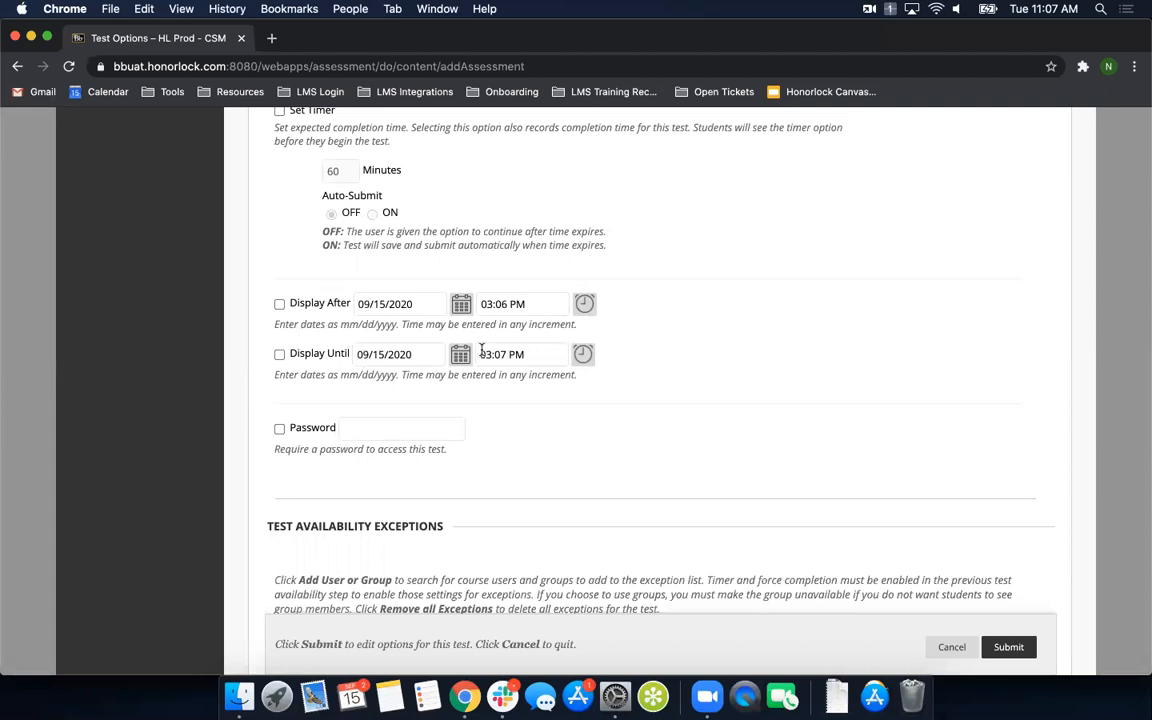
# - Enable Honorlock proctoring for the Honorlock Practice Test
pyautogui.scroll(3, 591, 414)
pyautogui.scroll(10, 591, 410)
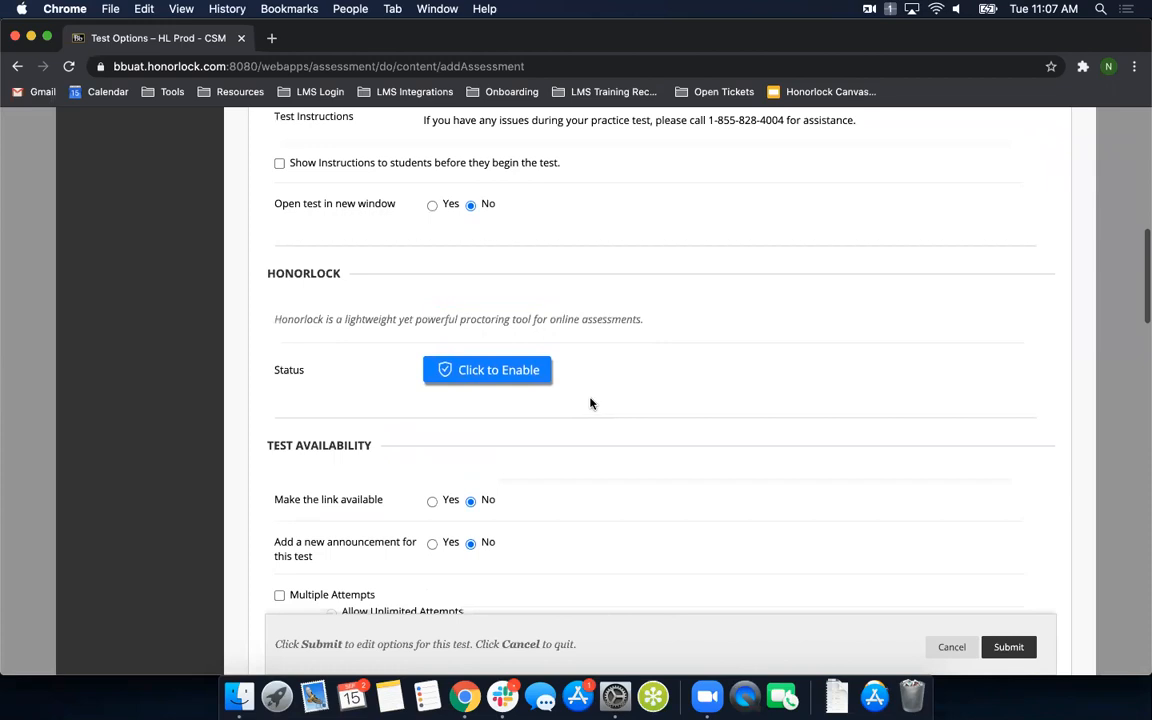
pyautogui.scroll(1, 591, 404)
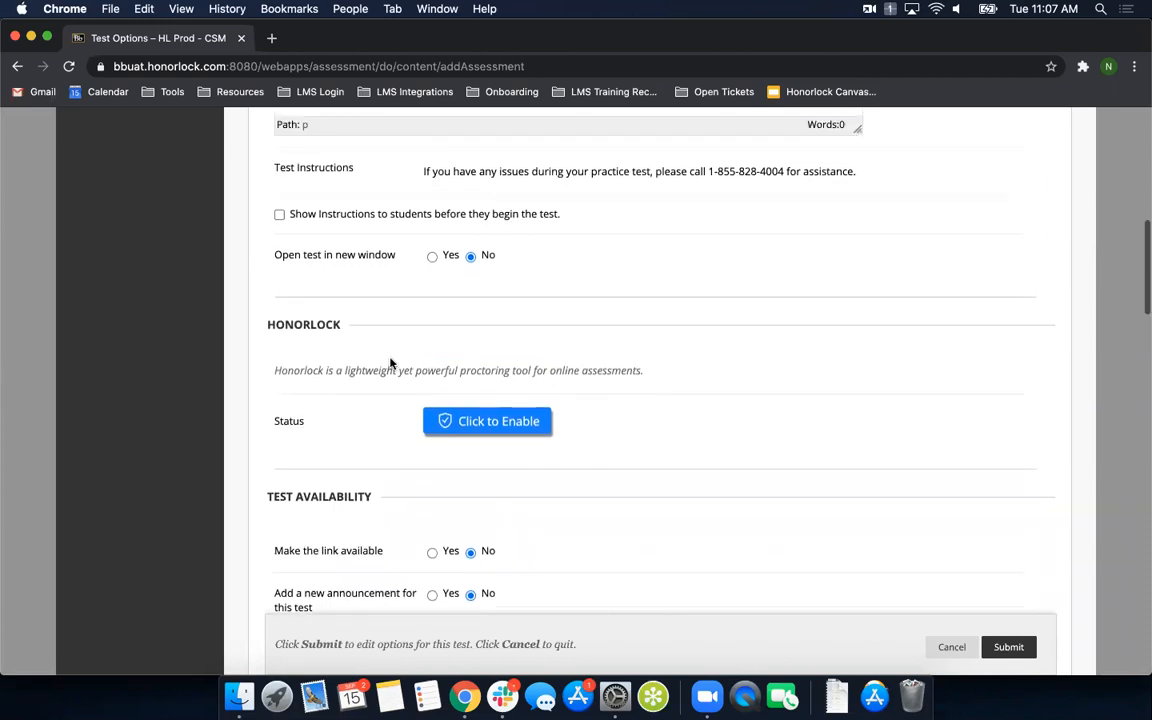
pyautogui.click(490, 428)
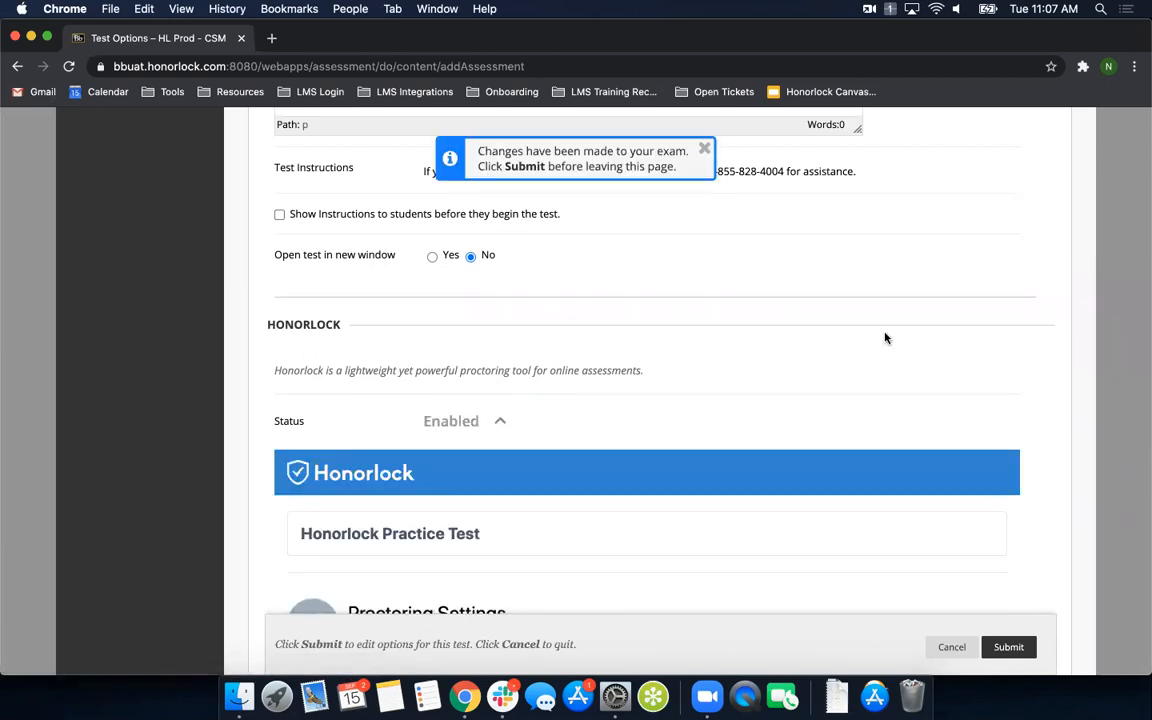
# - Review the test's Honorlock options for proctoring settings, student guidelines, accommodations and exam visibility
pyautogui.scroll(-1, 885, 363)
pyautogui.scroll(-1, 820, 400)
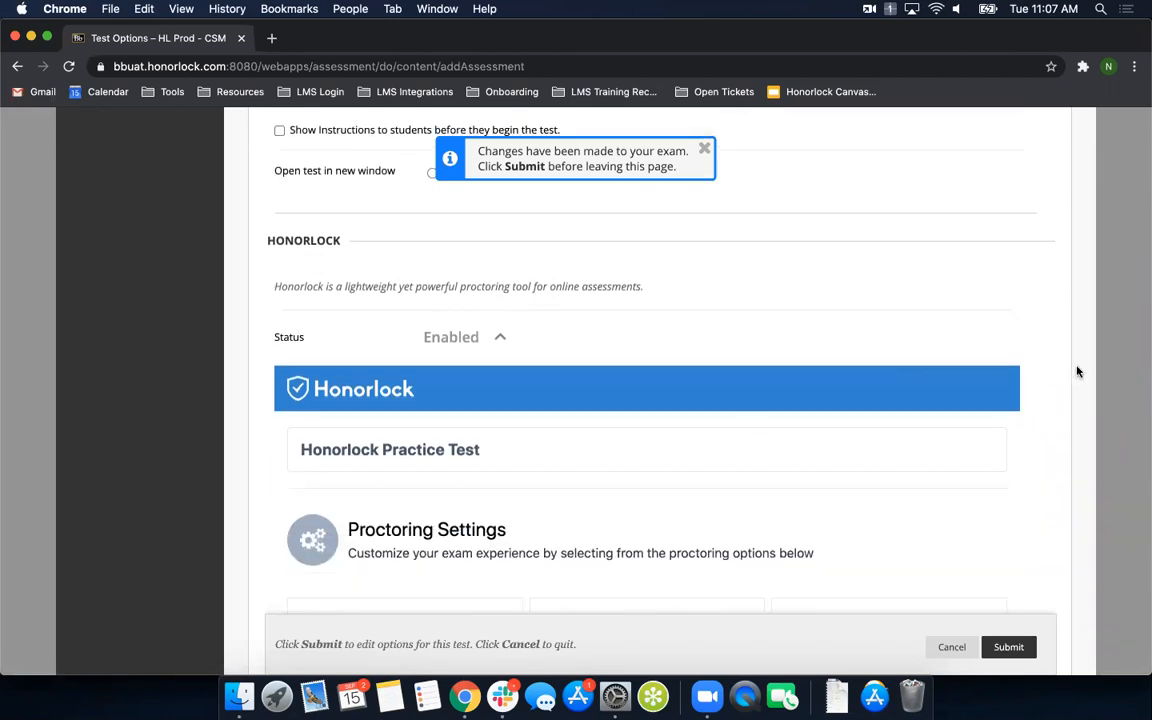
pyautogui.scroll(-2, 1050, 370)
pyautogui.scroll(-1, 700, 432)
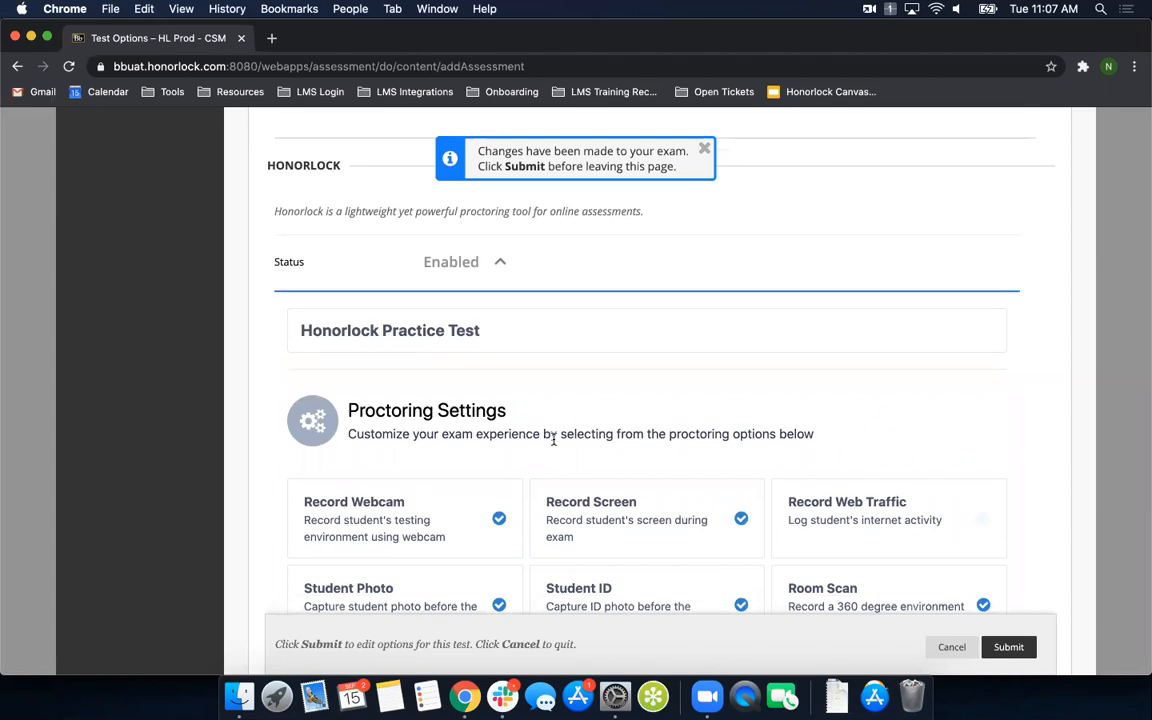
pyautogui.scroll(-1, 545, 438)
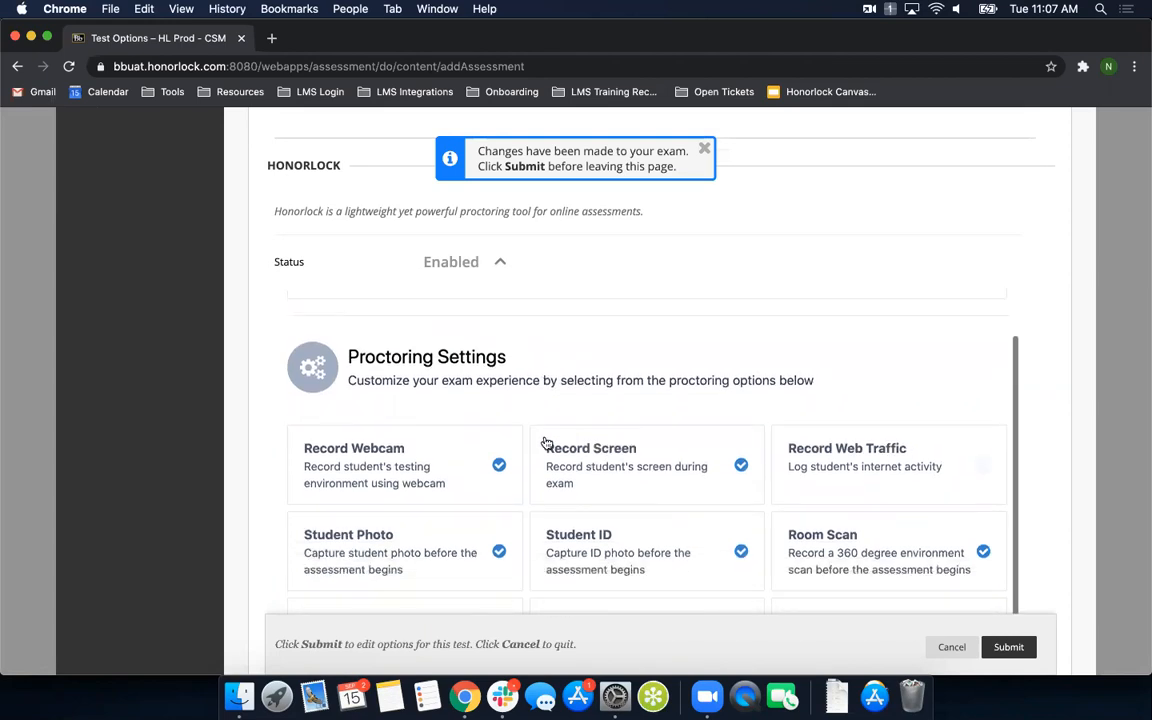
pyautogui.scroll(-1, 538, 473)
pyautogui.scroll(-5, 538, 473)
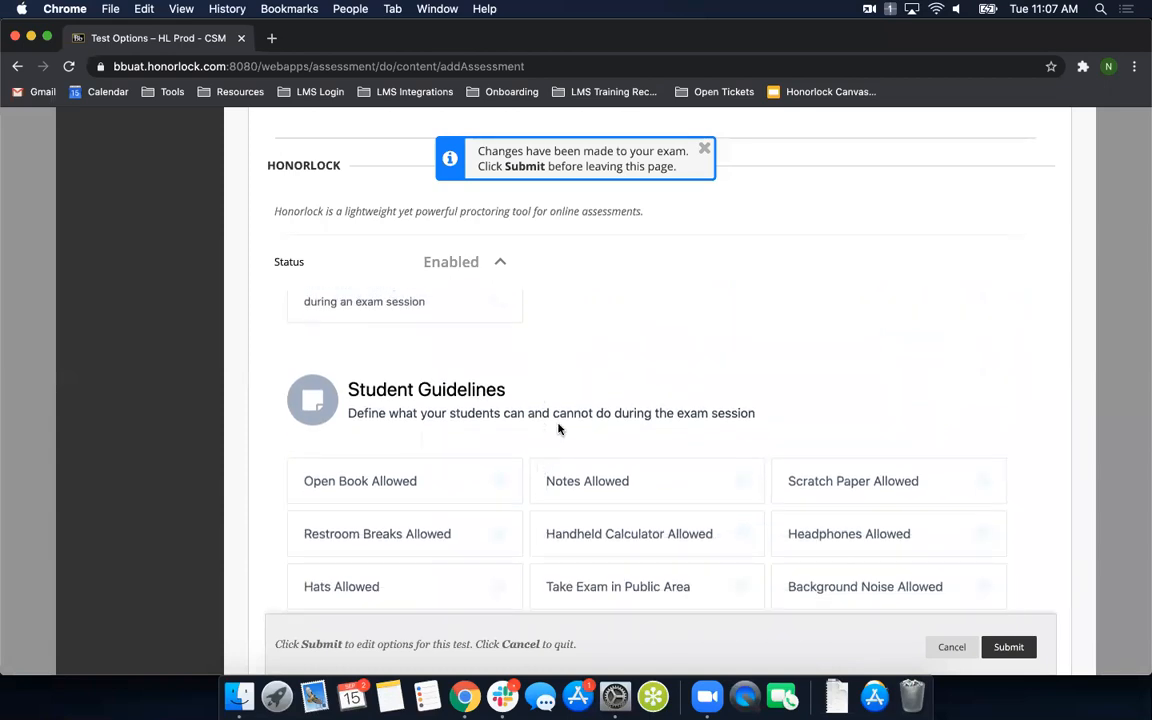
pyautogui.scroll(-4, 558, 429)
pyautogui.scroll(-3, 558, 429)
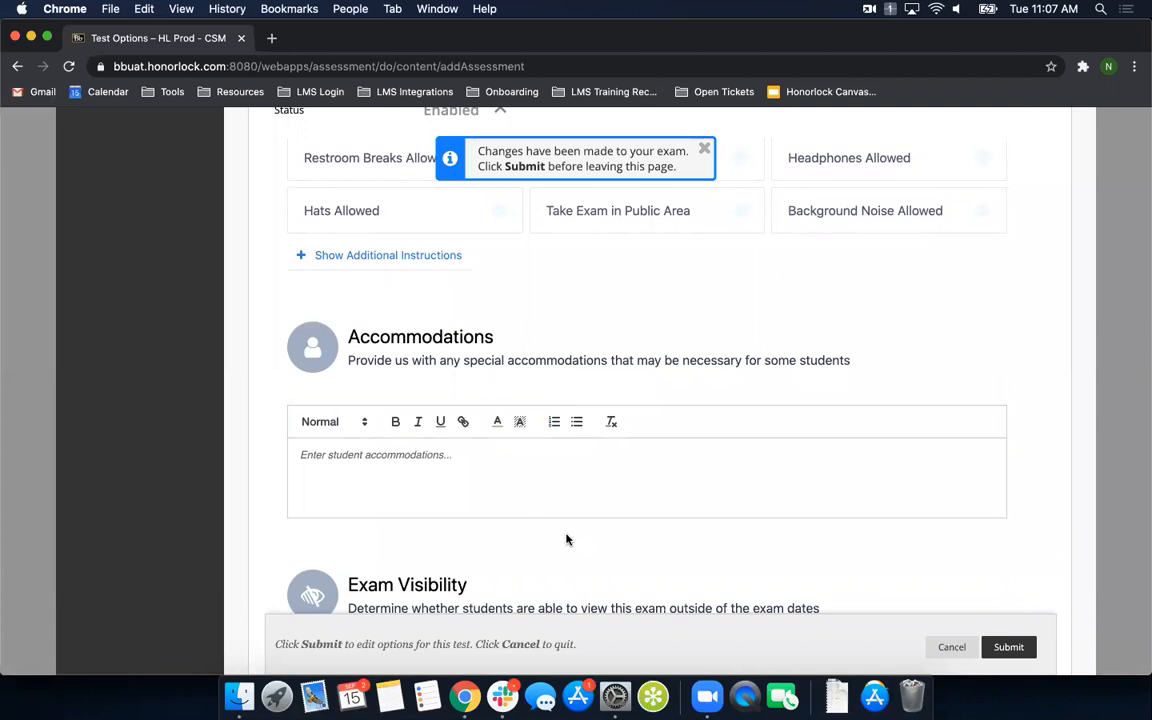
pyautogui.scroll(-2, 566, 540)
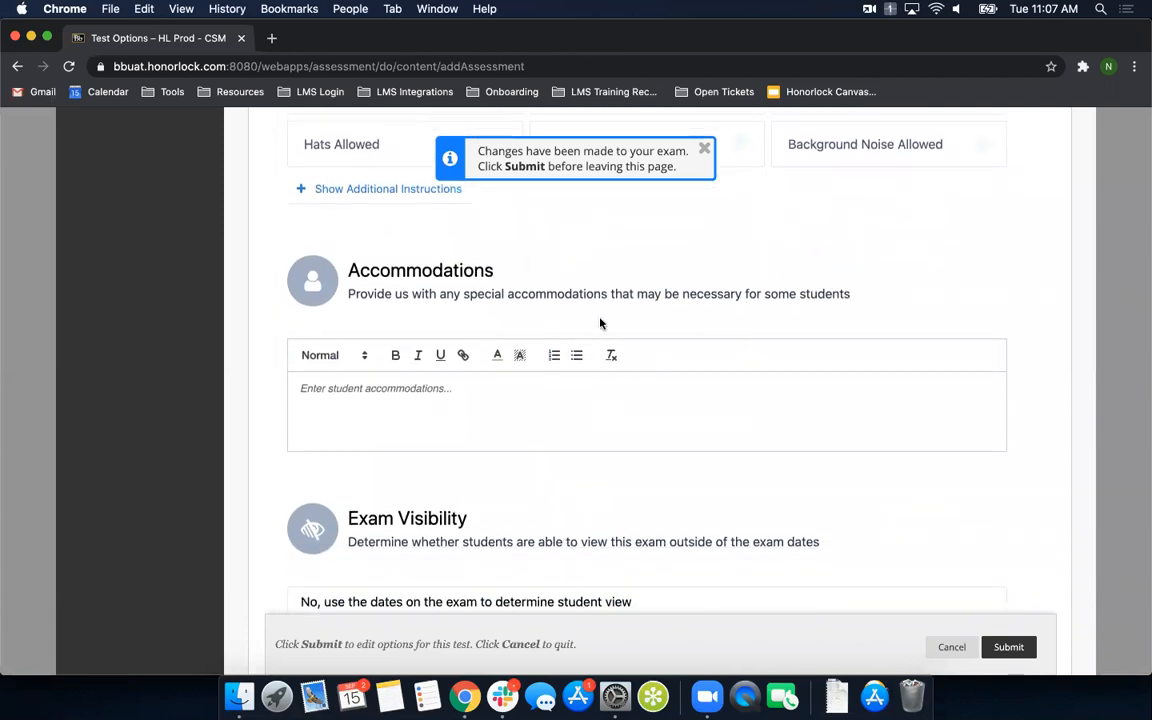
pyautogui.scroll(-5, 598, 456)
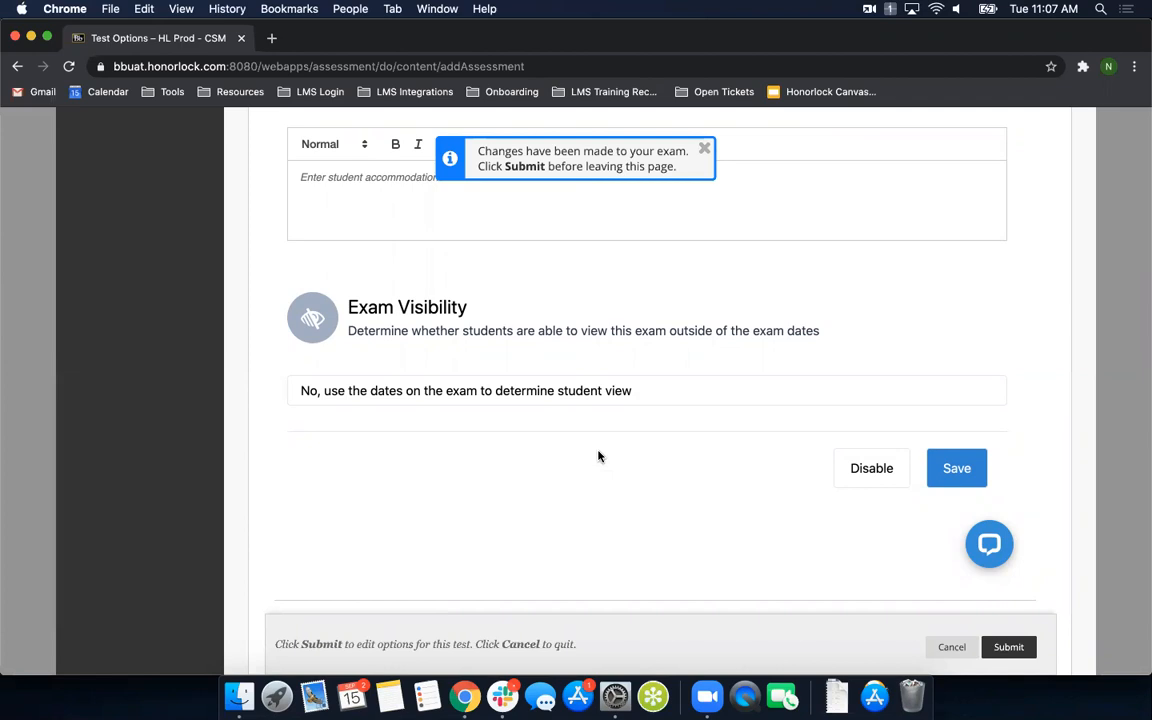
# - Save the Honorlock settings for the practice test and submit the test options
pyautogui.scroll(2, 608, 448)
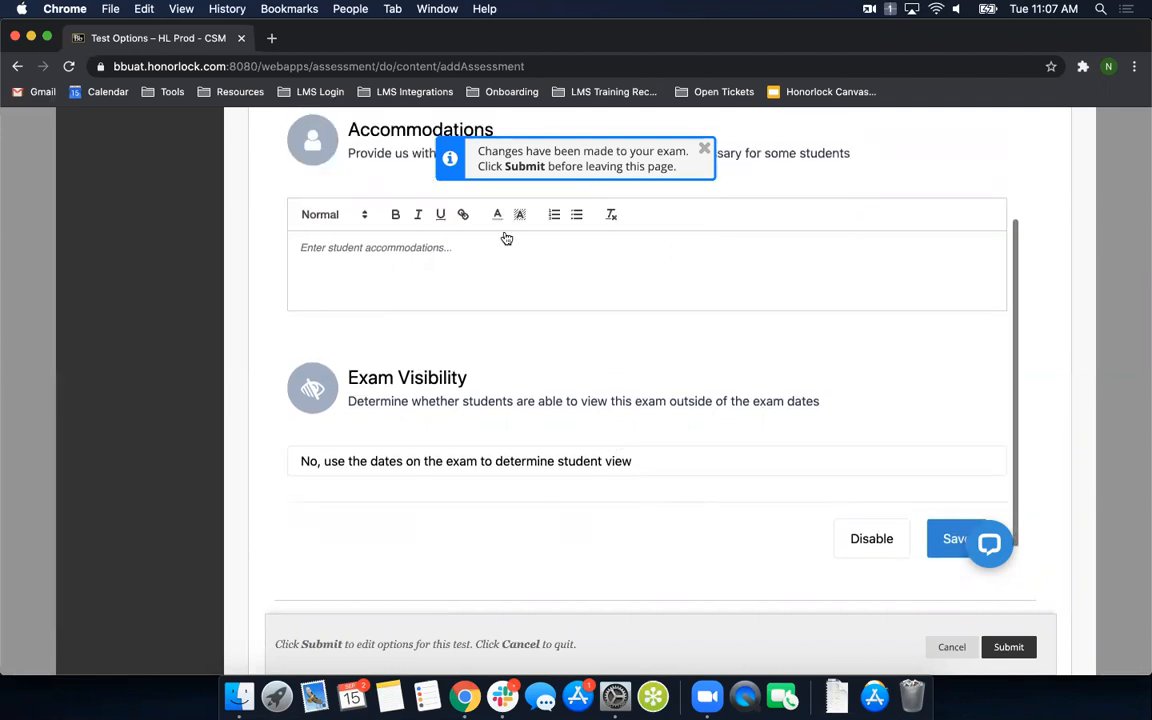
pyautogui.click(949, 550)
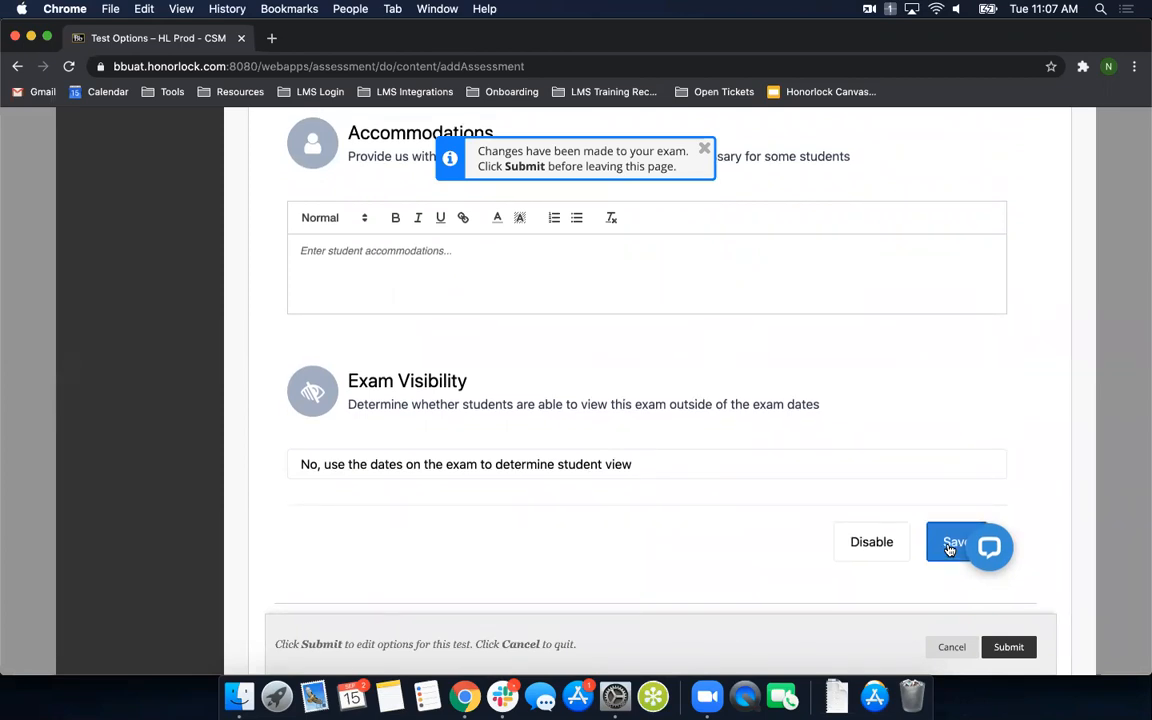
pyautogui.scroll(-8, 860, 490)
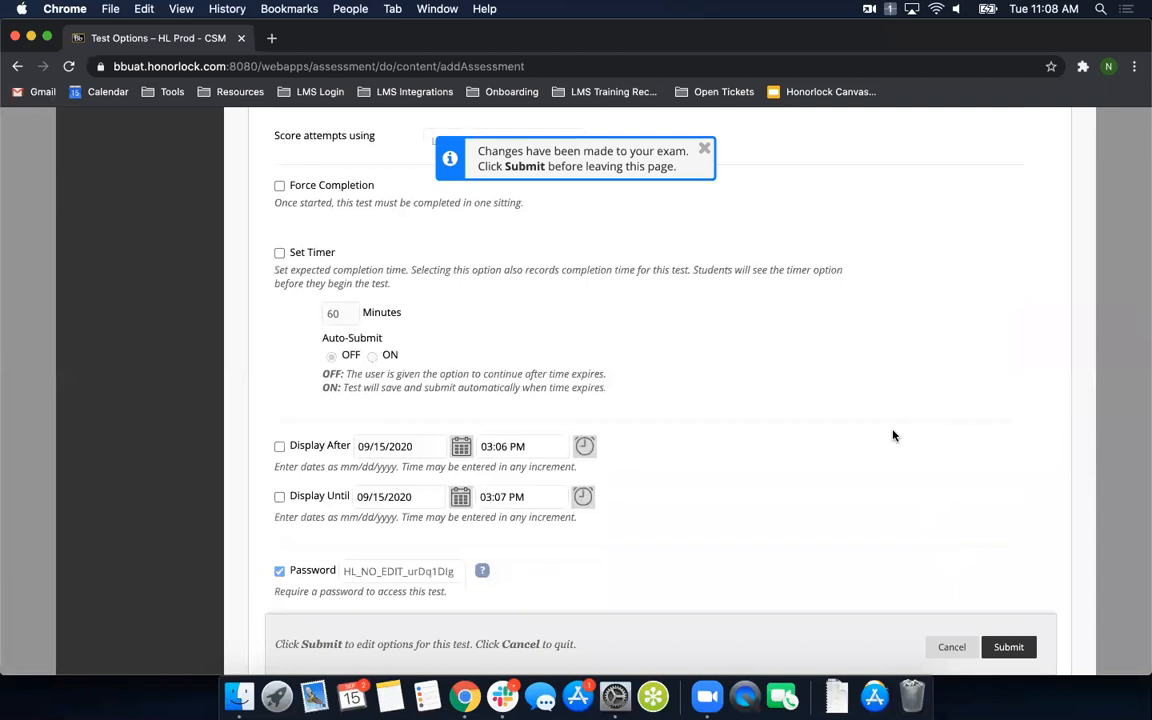
pyautogui.click(1008, 648)
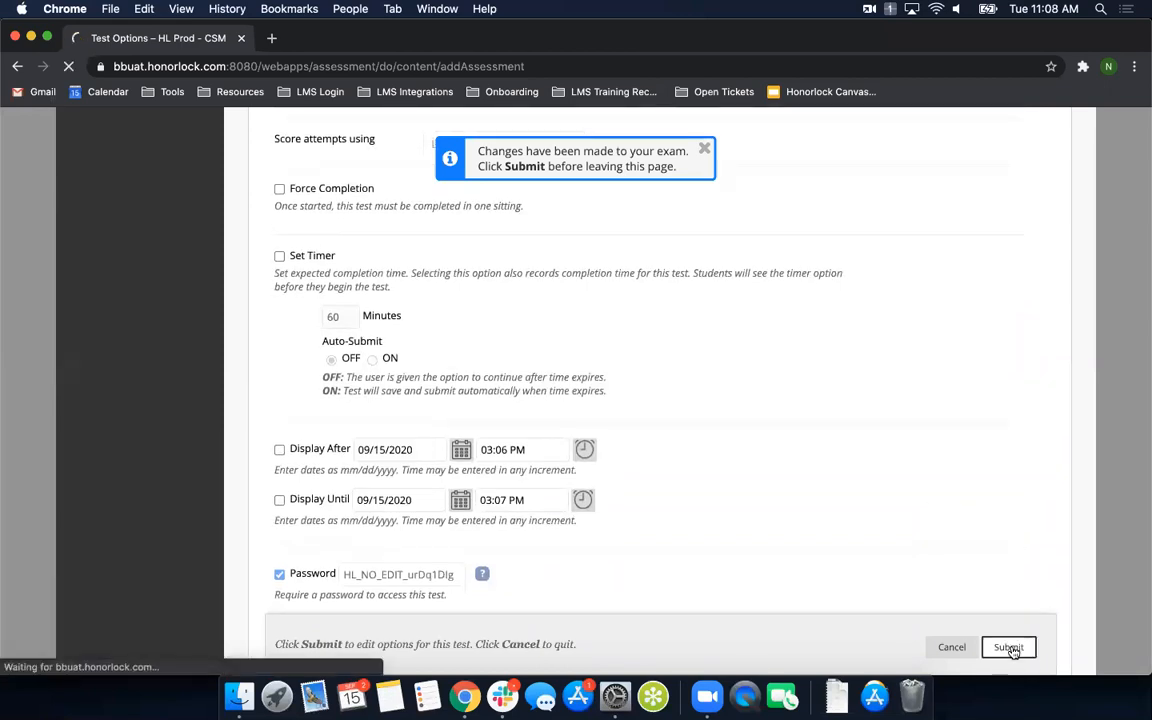
# - Launch Honorlock LTI from the course content and show the proctoring settings of HL Midterm Exam 2020
pyautogui.scroll(-2, 531, 481)
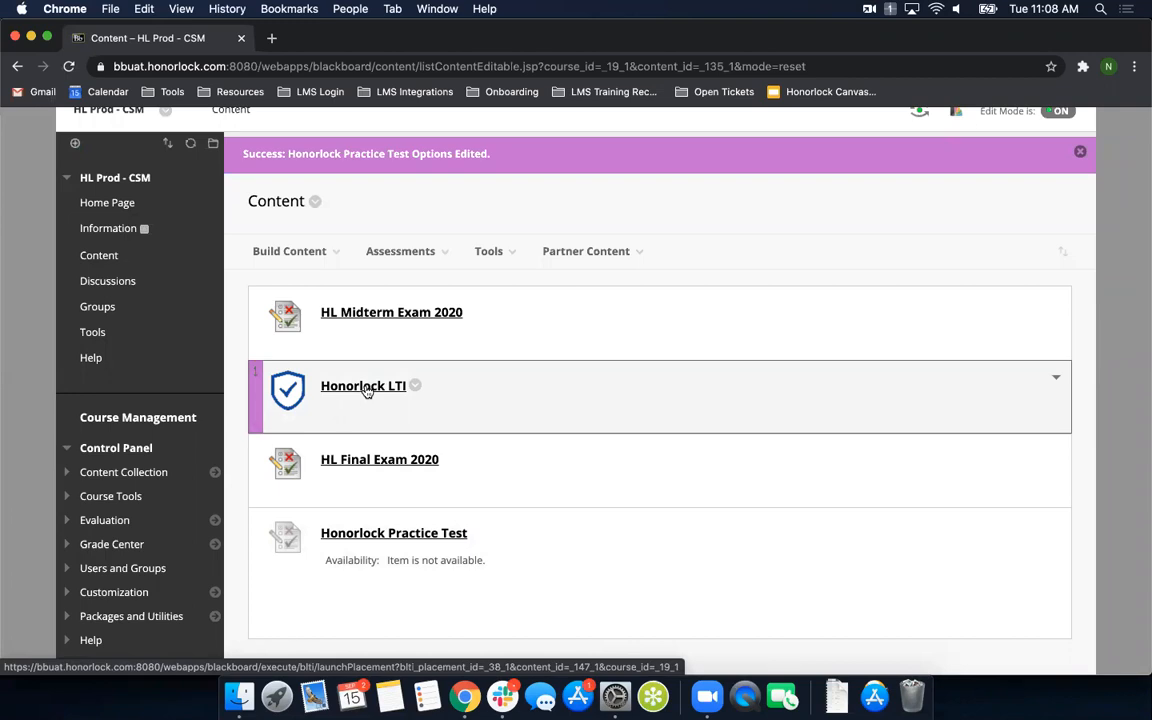
pyautogui.click(366, 390)
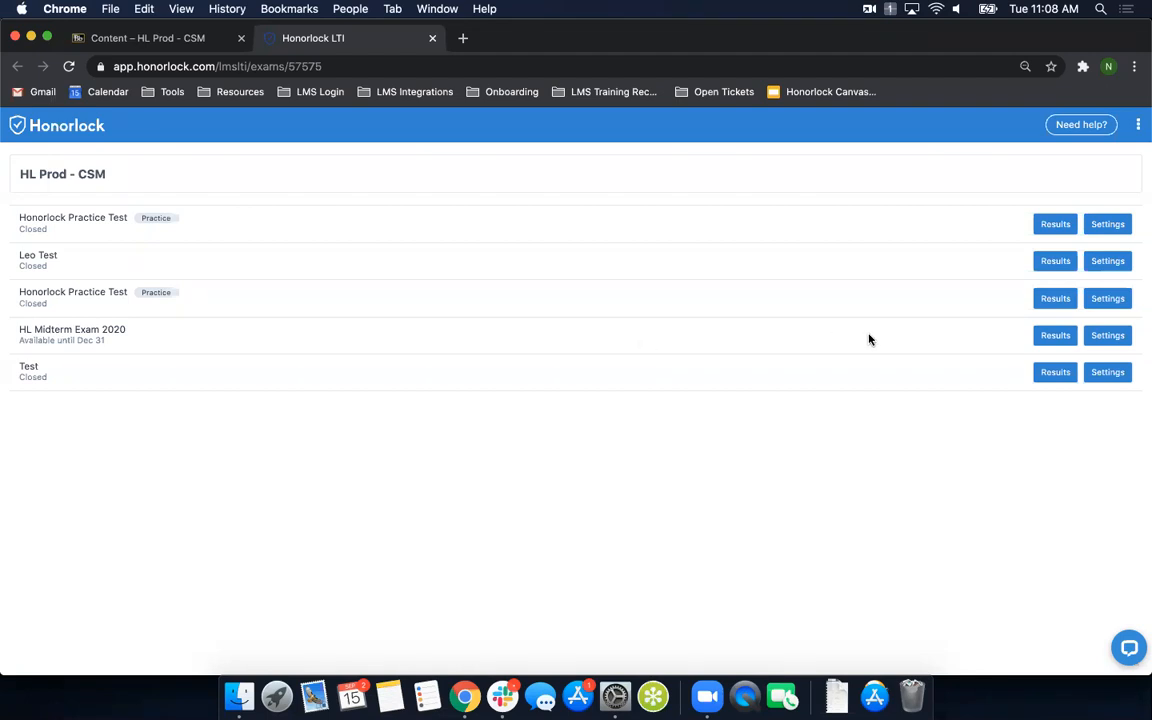
pyautogui.click(1110, 340)
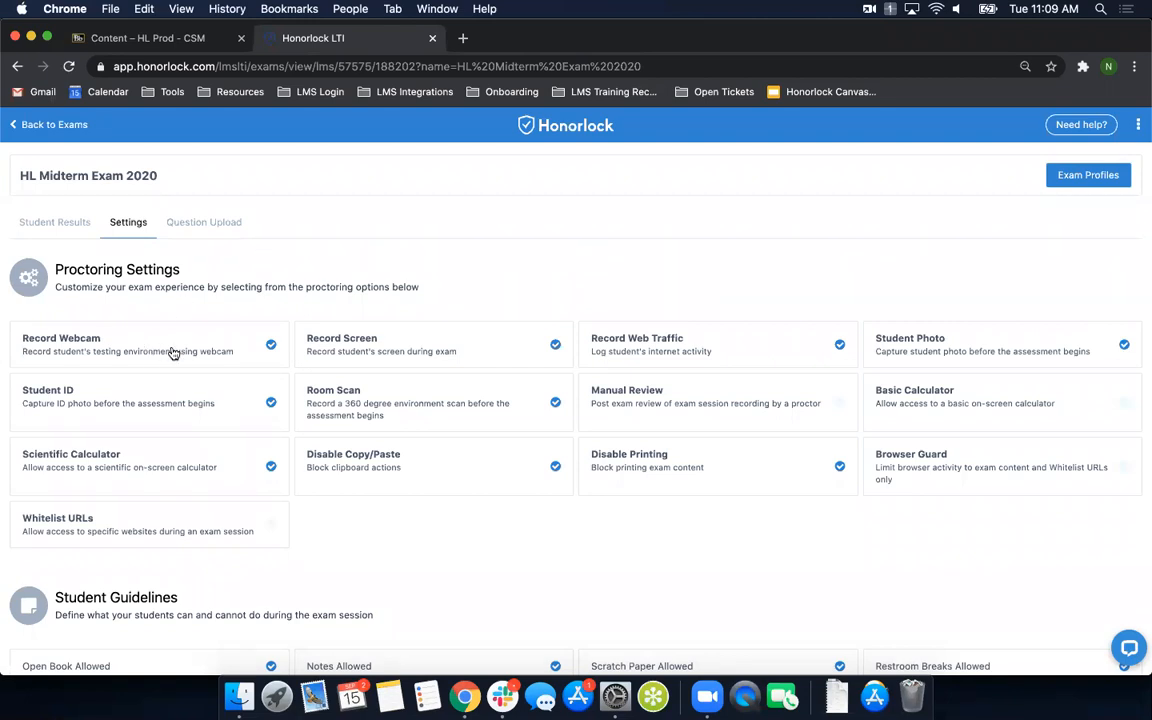
pyautogui.click(271, 345)
pyautogui.click(165, 348)
pyautogui.moveTo(305, 288); pyautogui.dragTo(437, 298)
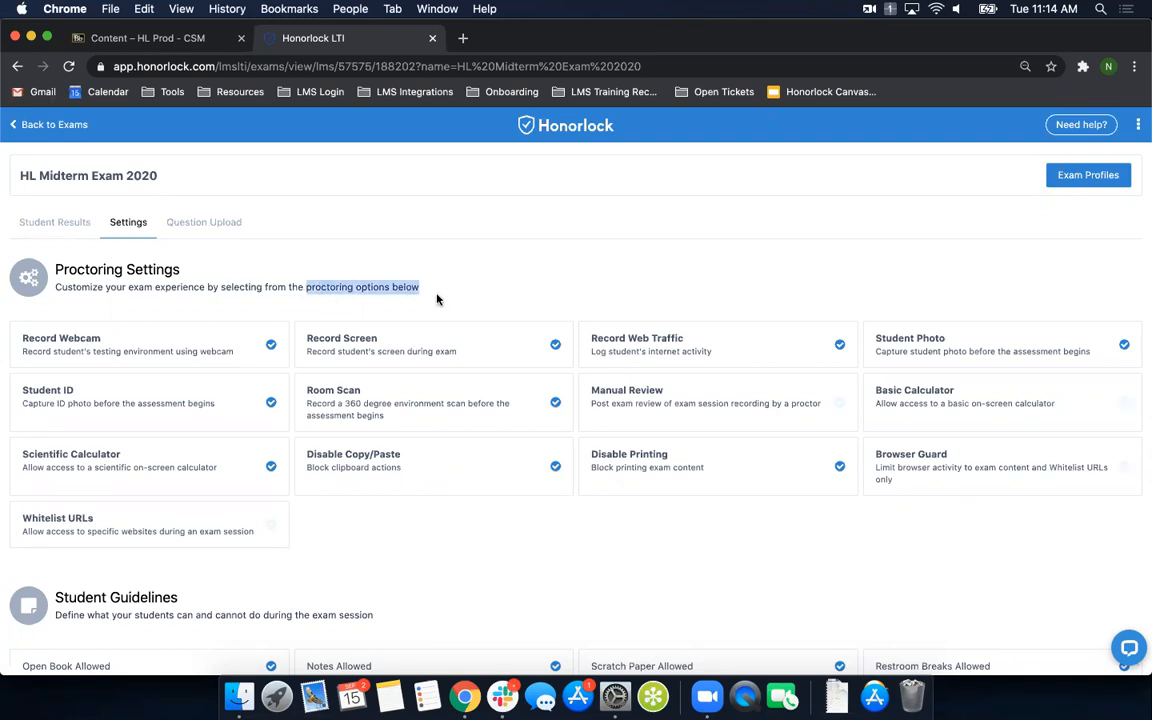
pyautogui.rightClick(358, 289)
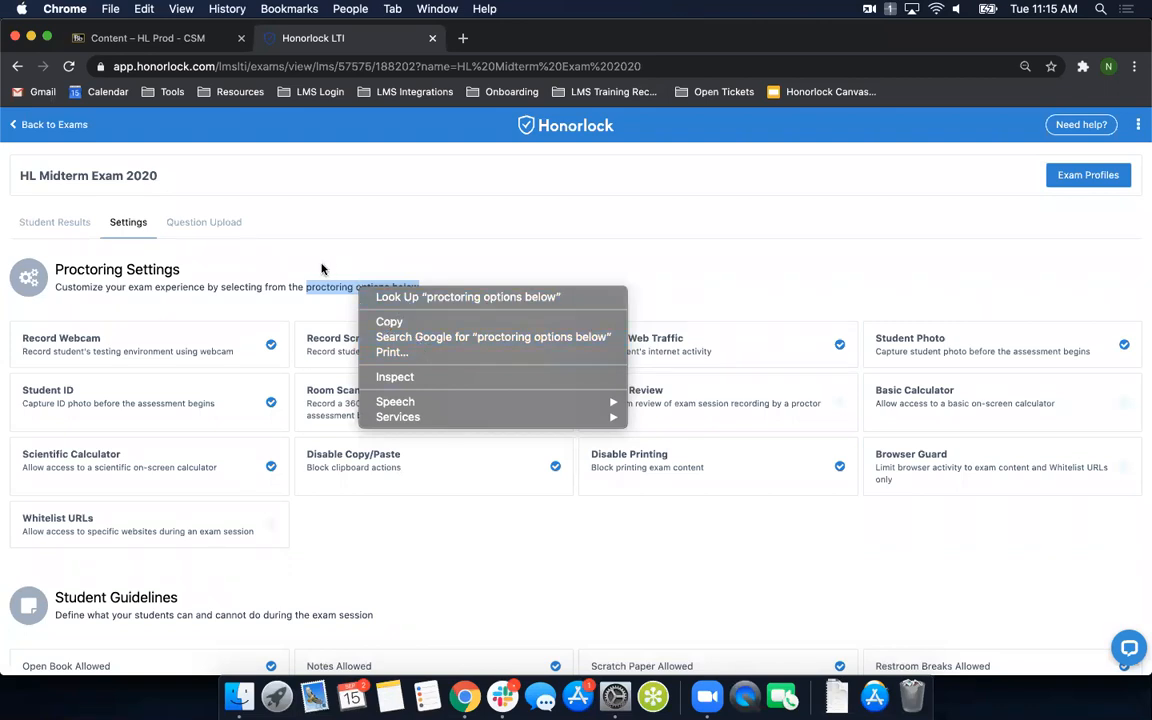
pyautogui.click(322, 268)
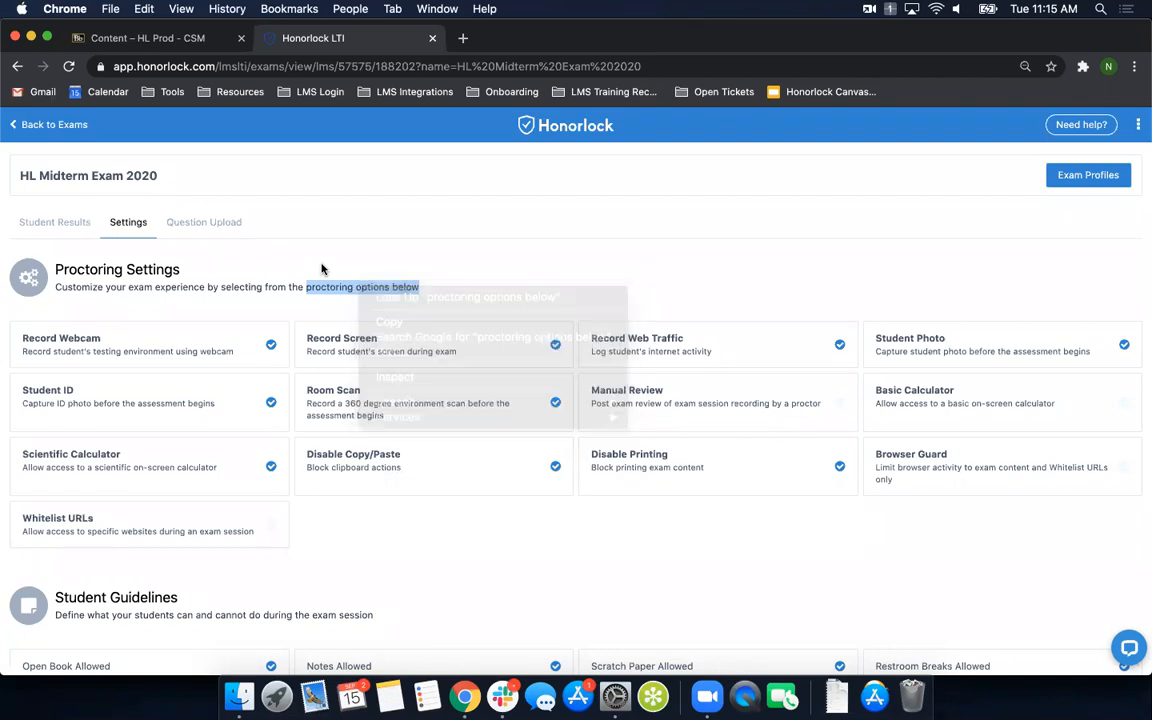
pyautogui.click(704, 538)
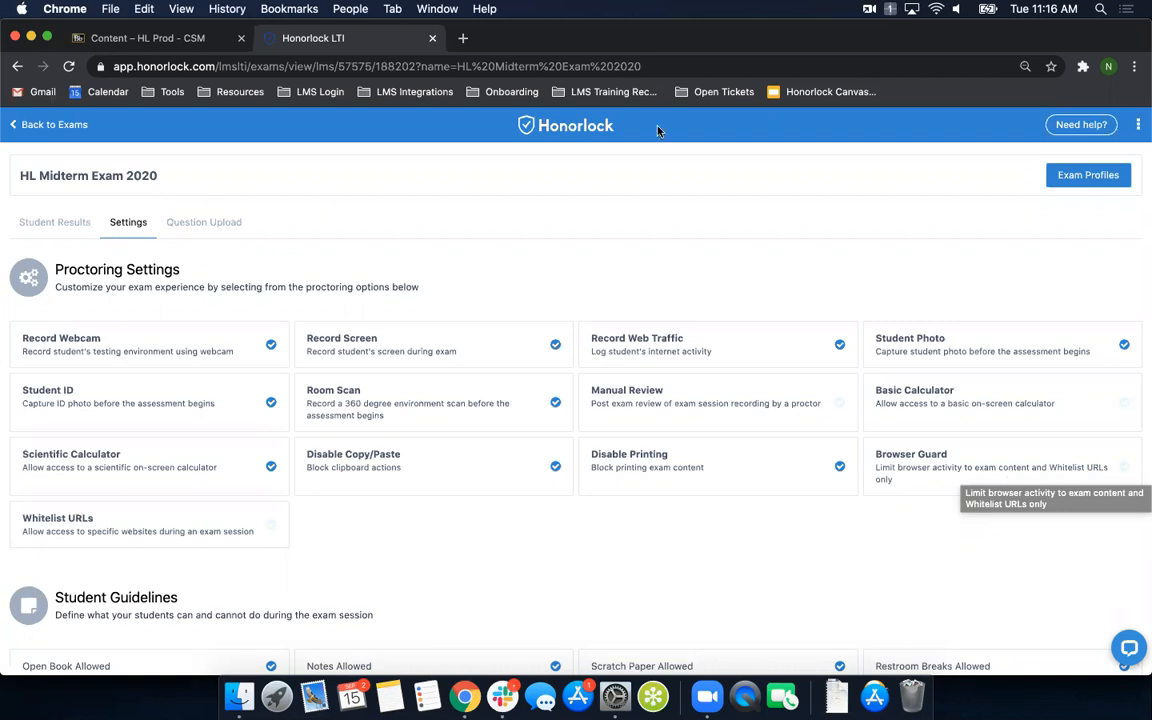
pyautogui.click(462, 38)
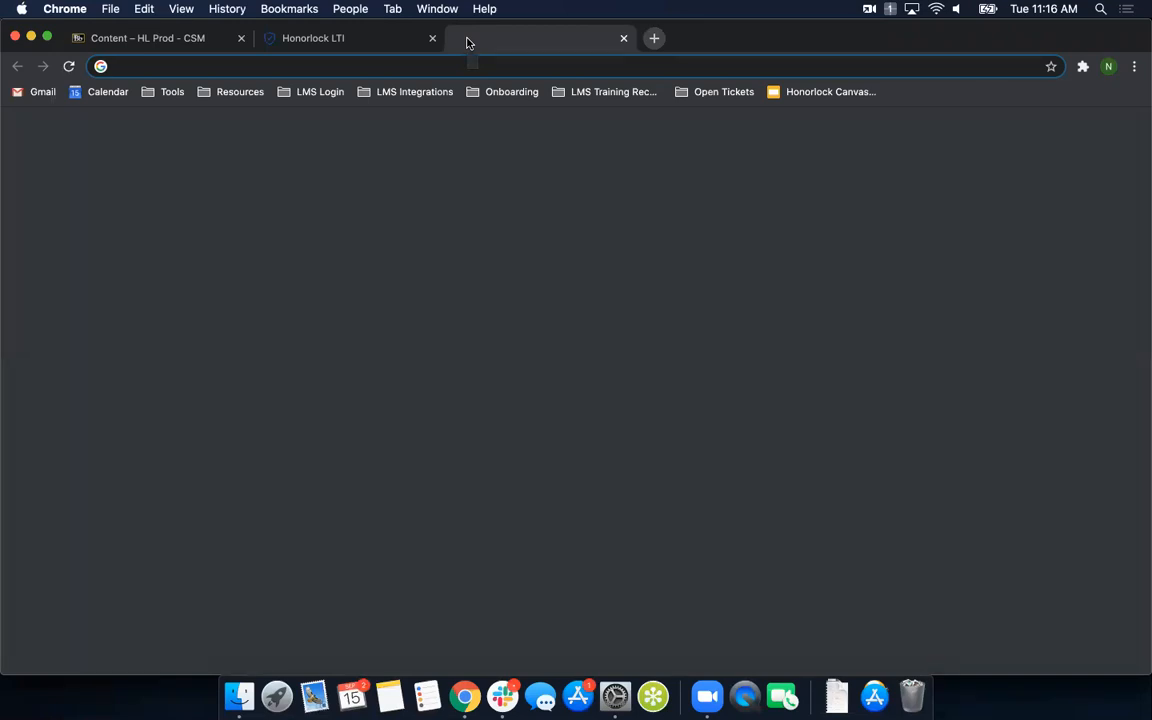
pyautogui.click(623, 39)
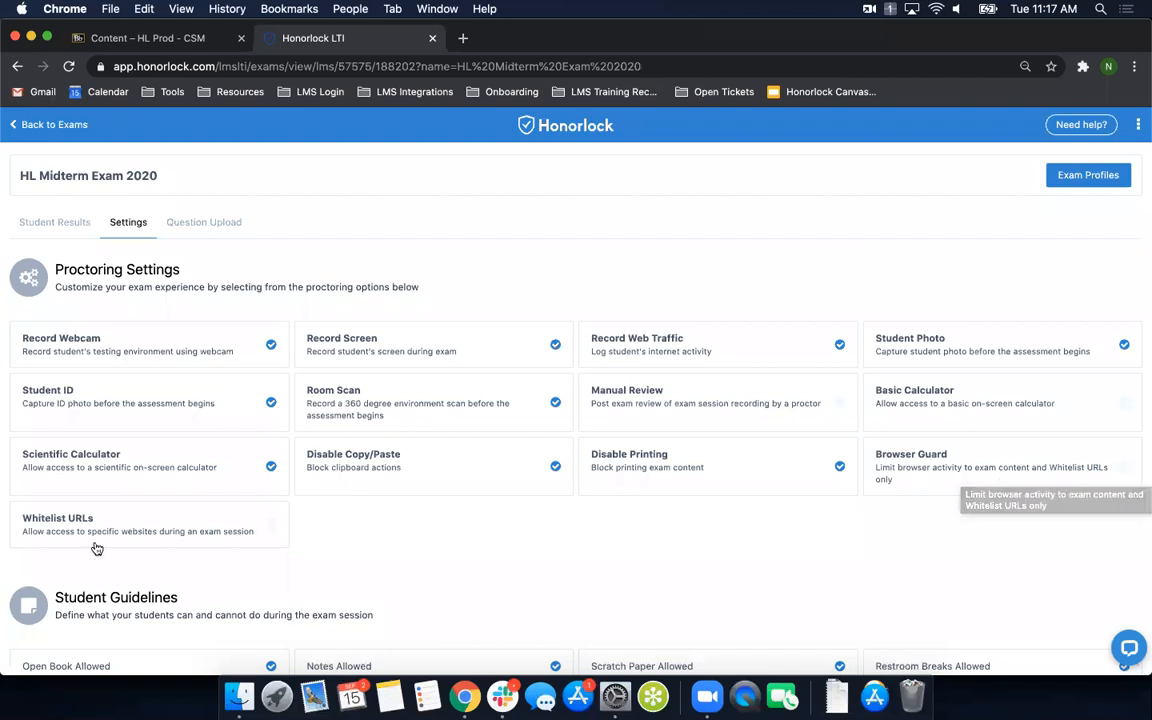
# - Enable Whitelist URLs for the midterm exam and add youtube.com to its whitelist
pyautogui.click(150, 529)
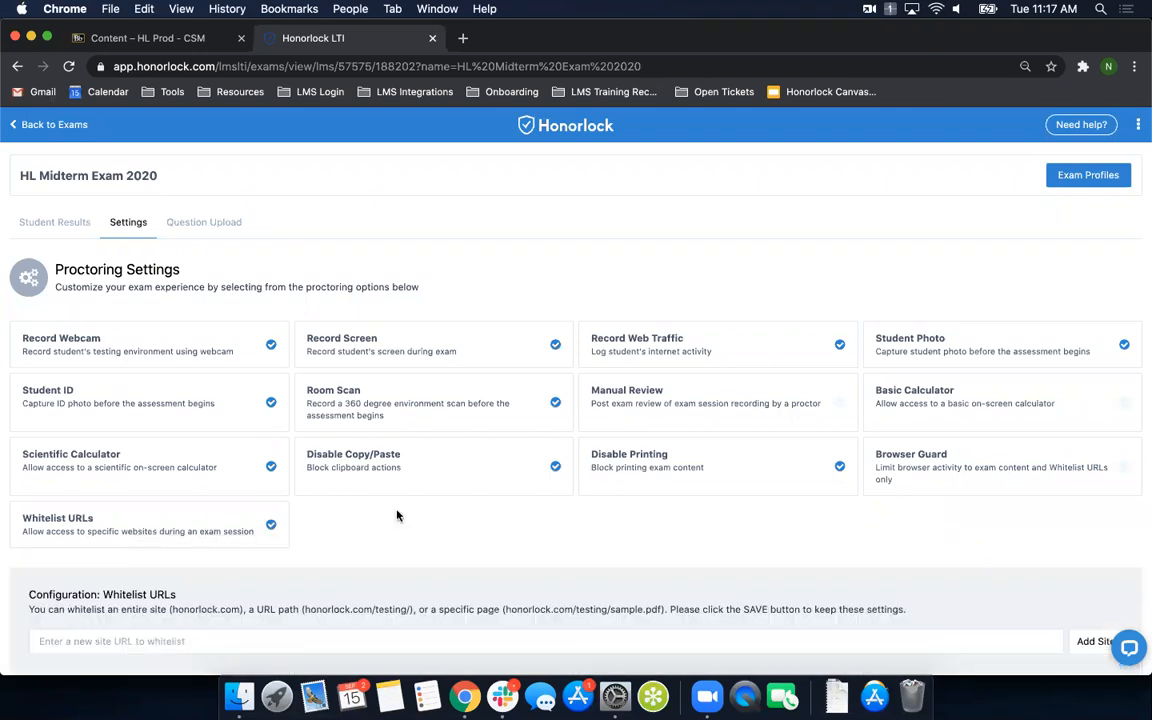
pyautogui.scroll(-2, 397, 515)
pyautogui.click(120, 524)
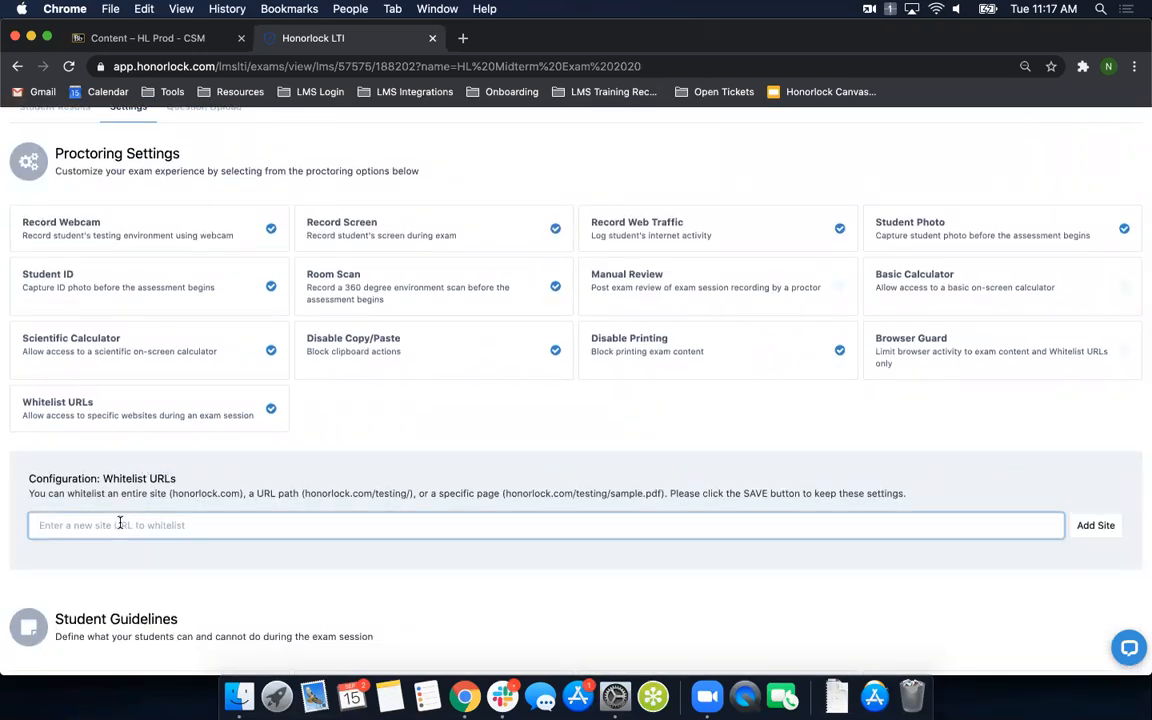
pyautogui.write('youtube.com')
pyautogui.click(1095, 525)
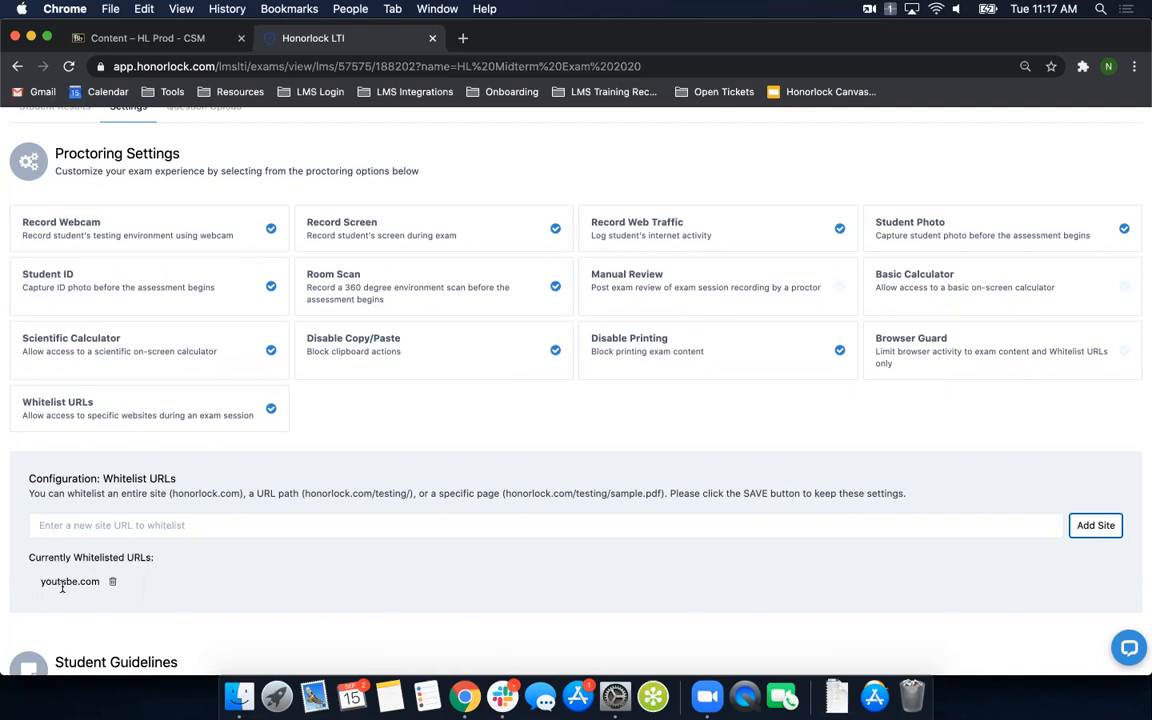
# - Replace the whitelisted youtube.com with the specific page youtube.com/jk12j38123k13 and remove that entry as well
pyautogui.click(114, 585)
pyautogui.click(145, 525)
pyautogui.write('youtube.com/jk12j3')
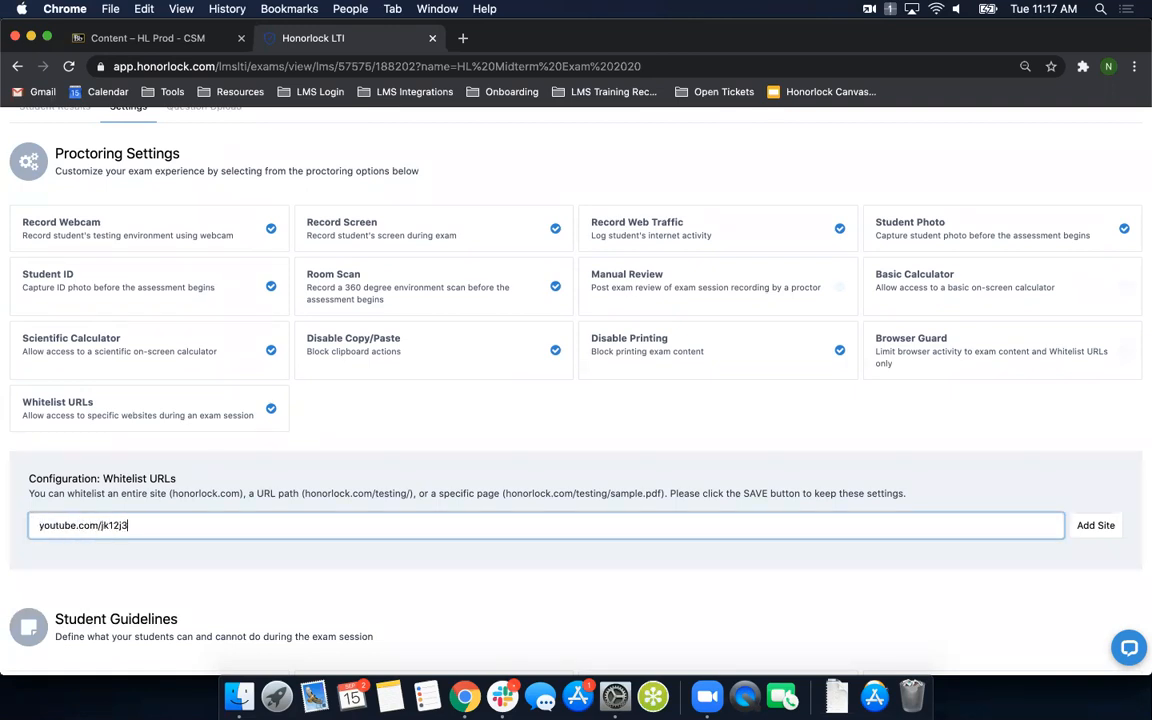
pyautogui.write('8123k13')
pyautogui.click(1086, 528)
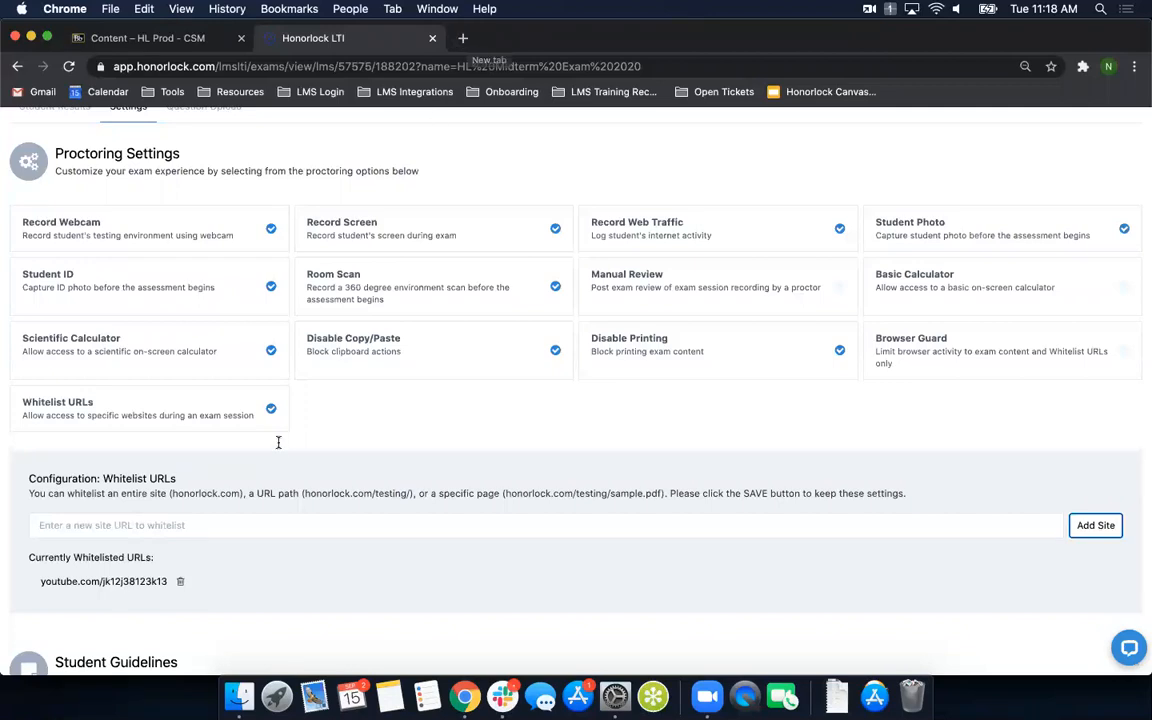
pyautogui.click(182, 585)
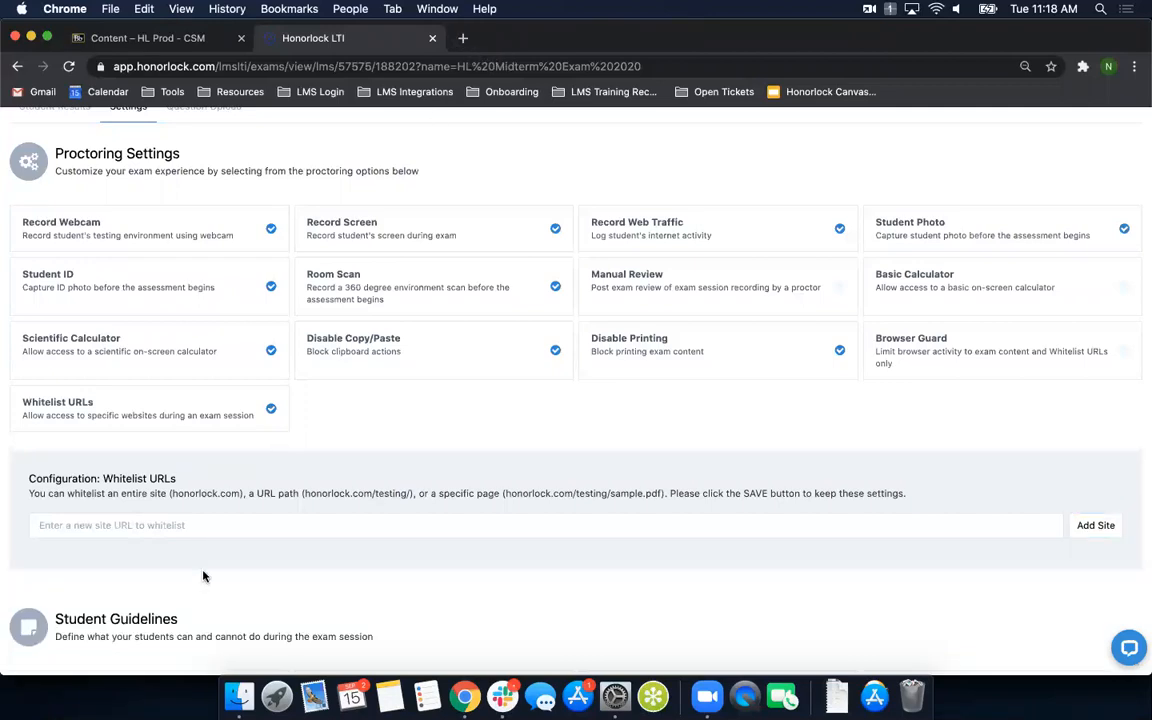
# - Turn off all the enabled Student Guidelines, including open book, notes, scratch paper, restroom breaks, calculator, headphones, hats and background noise
pyautogui.scroll(-7, 481, 419)
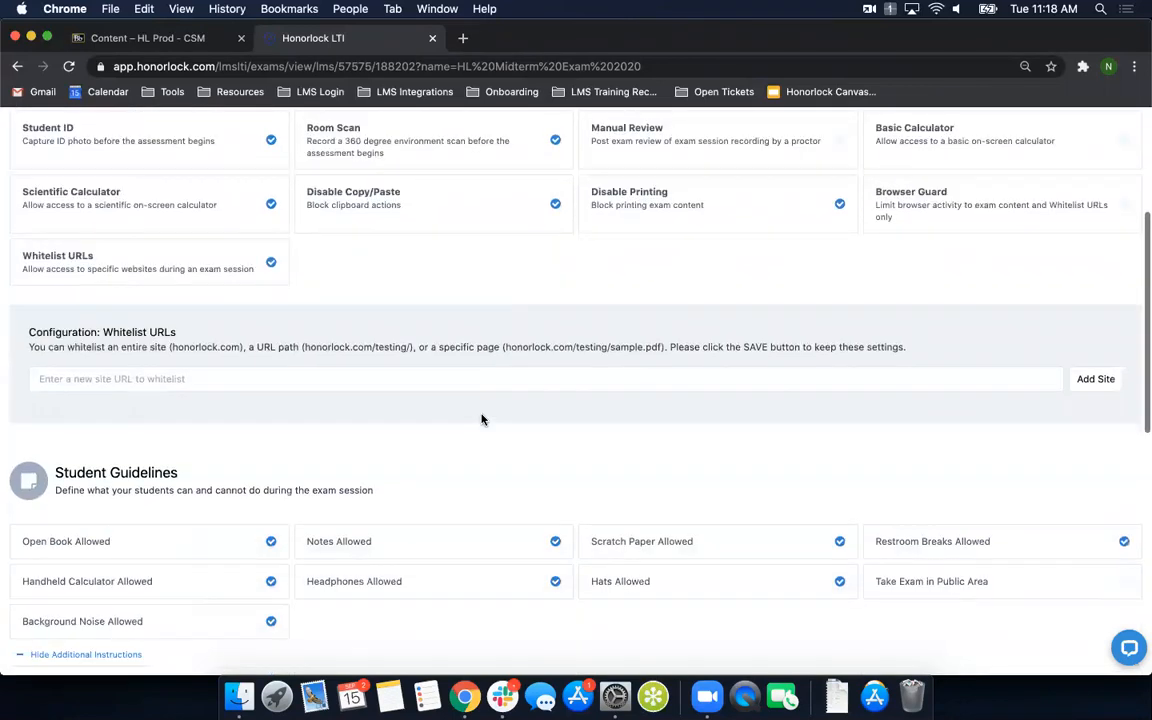
pyautogui.scroll(-1, 481, 419)
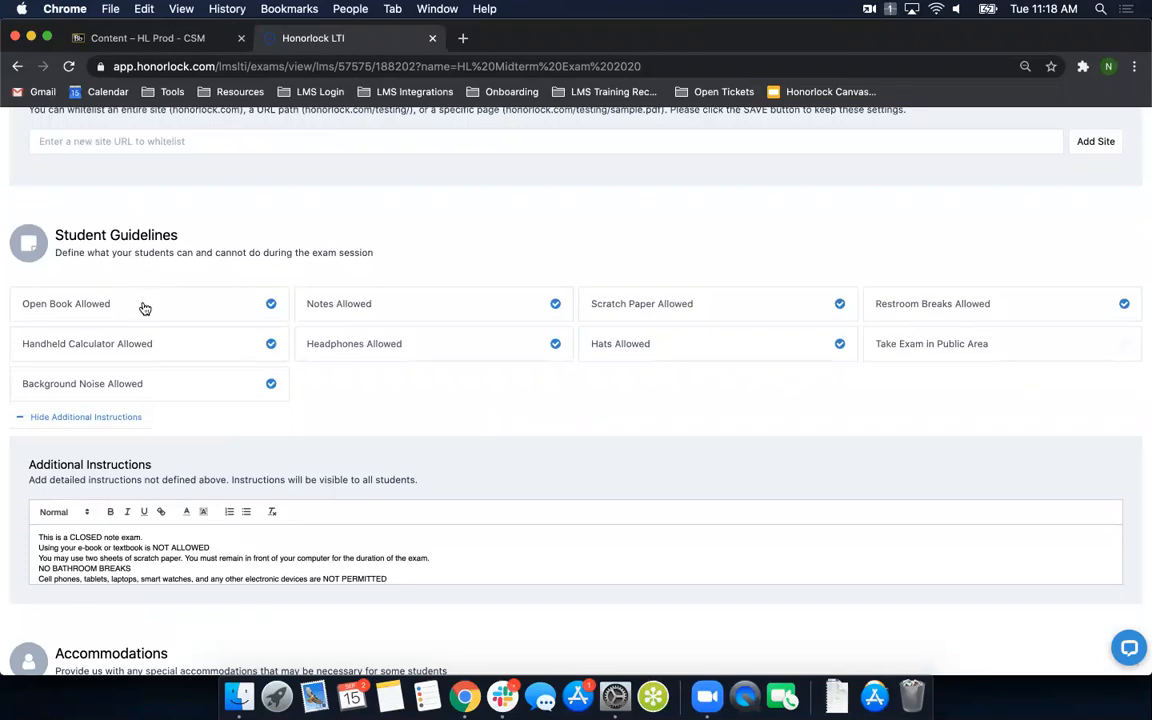
pyautogui.click(206, 314)
pyautogui.click(220, 357)
pyautogui.click(231, 390)
pyautogui.click(517, 345)
pyautogui.click(516, 316)
pyautogui.click(722, 311)
pyautogui.click(751, 358)
pyautogui.click(998, 304)
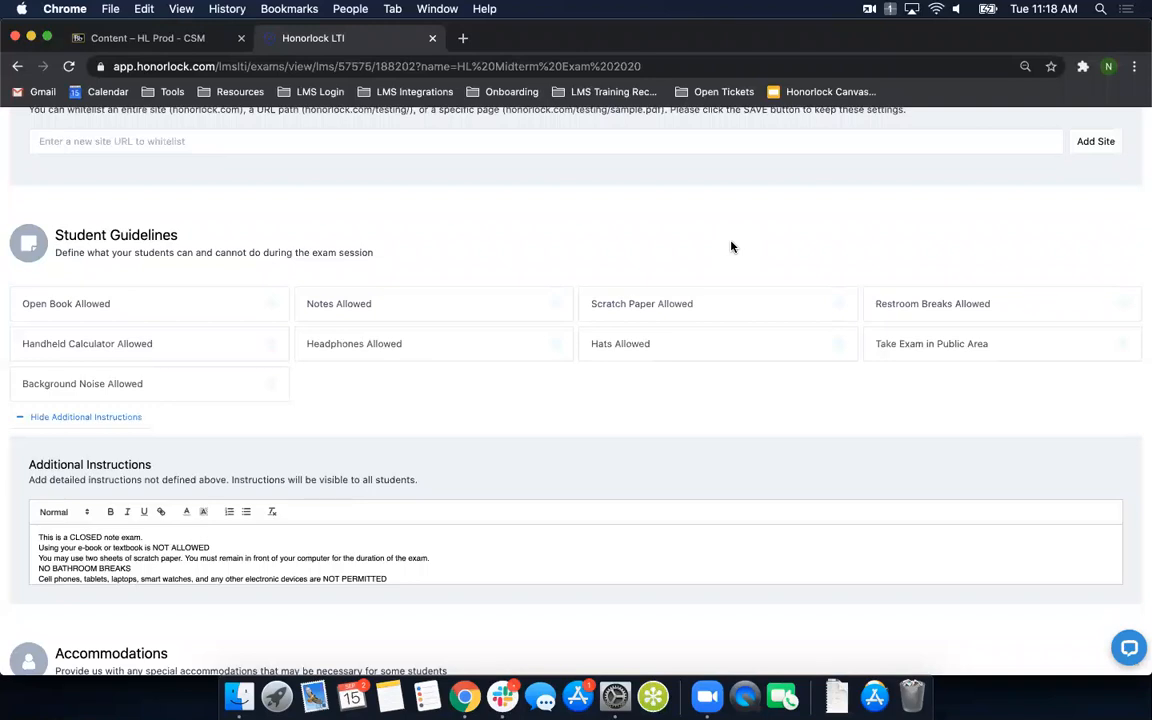
# - Allow open book, notes, scratch paper, restroom breaks and a handheld calculator in the Student Guidelines
pyautogui.click(143, 309)
pyautogui.click(455, 310)
pyautogui.click(741, 312)
pyautogui.click(157, 538)
pyautogui.click(79, 557)
pyautogui.click(977, 310)
pyautogui.click(117, 344)
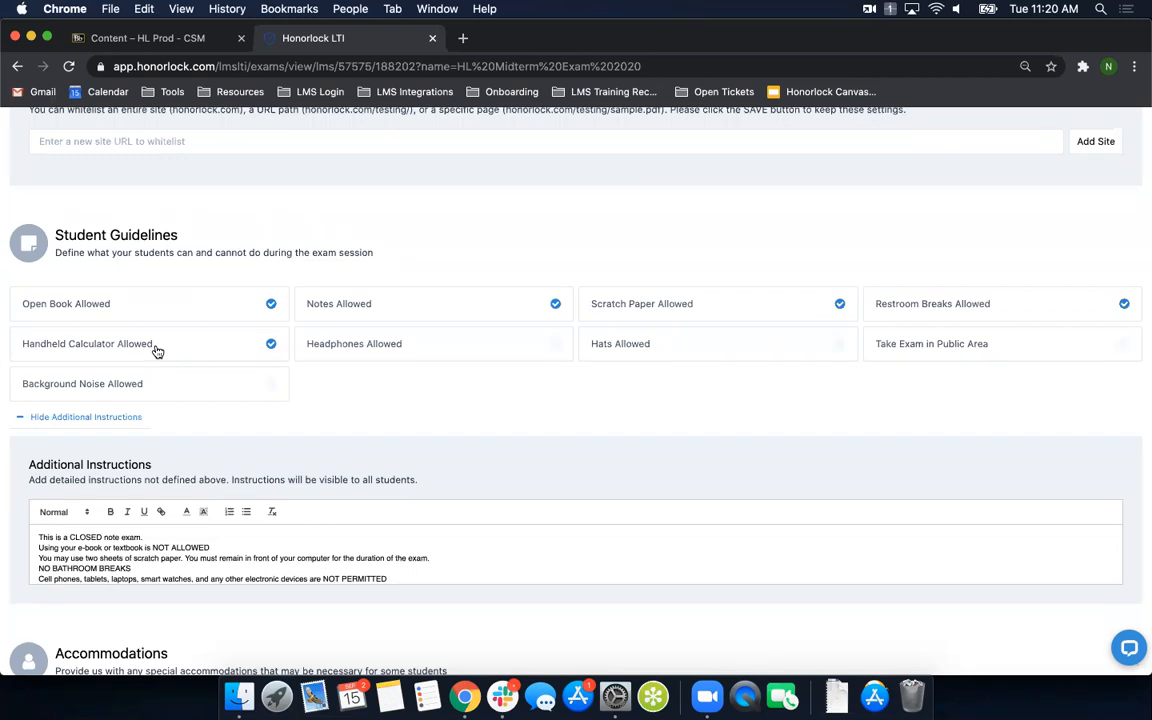
# - Allow headphones, hats and background noise in the Student Guidelines, and toggle Take Exam in Public Area on and back off
pyautogui.click(152, 536)
pyautogui.click(396, 344)
pyautogui.click(722, 351)
pyautogui.click(1018, 353)
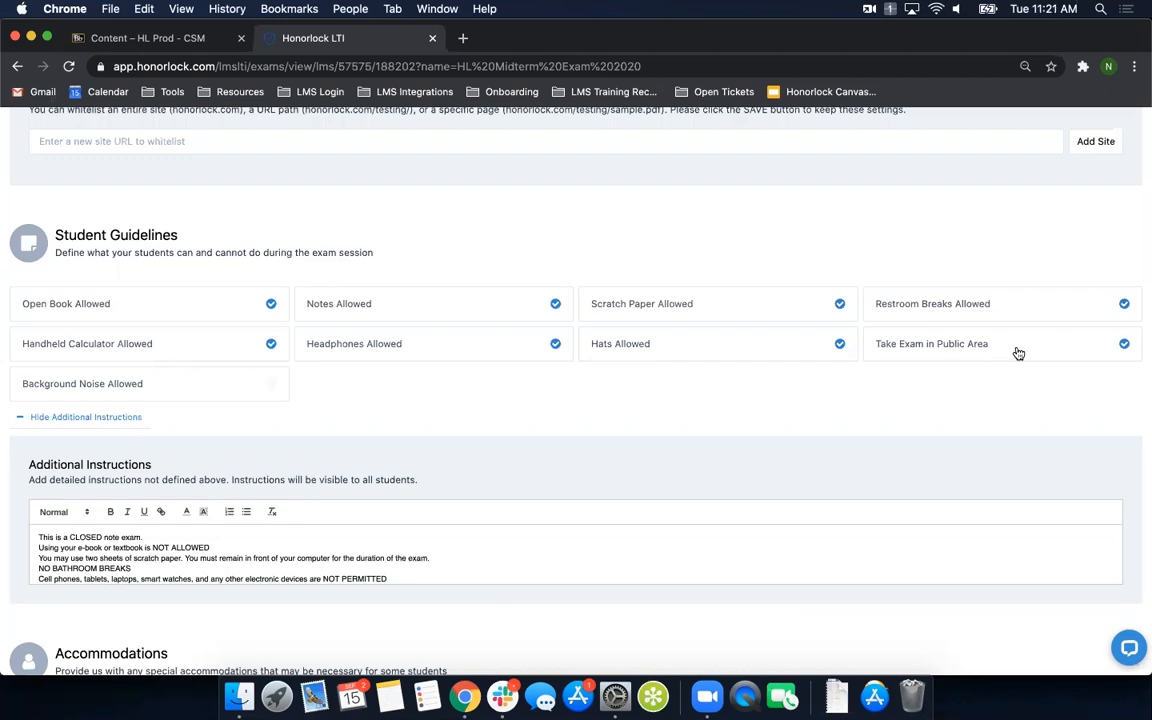
pyautogui.click(143, 385)
pyautogui.click(1022, 348)
# - Enlarge the page and read through the Additional Instructions, from the closed-note rules to the testing area requirements
pyautogui.scroll(-2, 190, 480)
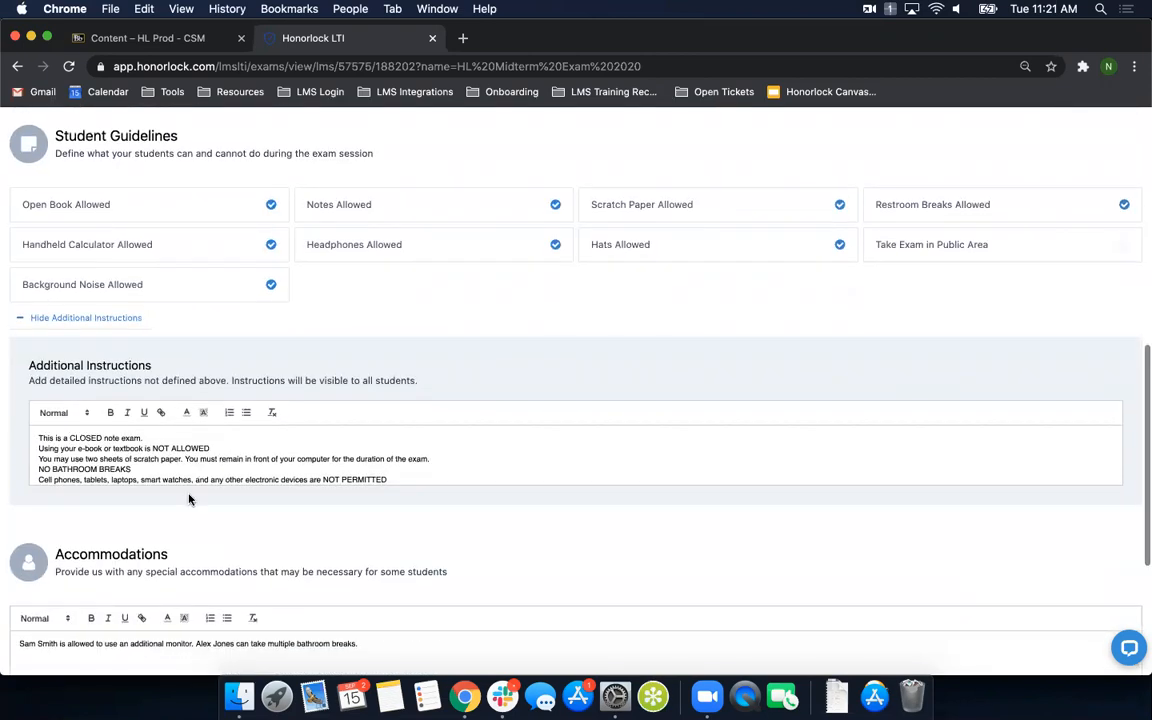
pyautogui.press('super+equal')
pyautogui.press('super+equal')
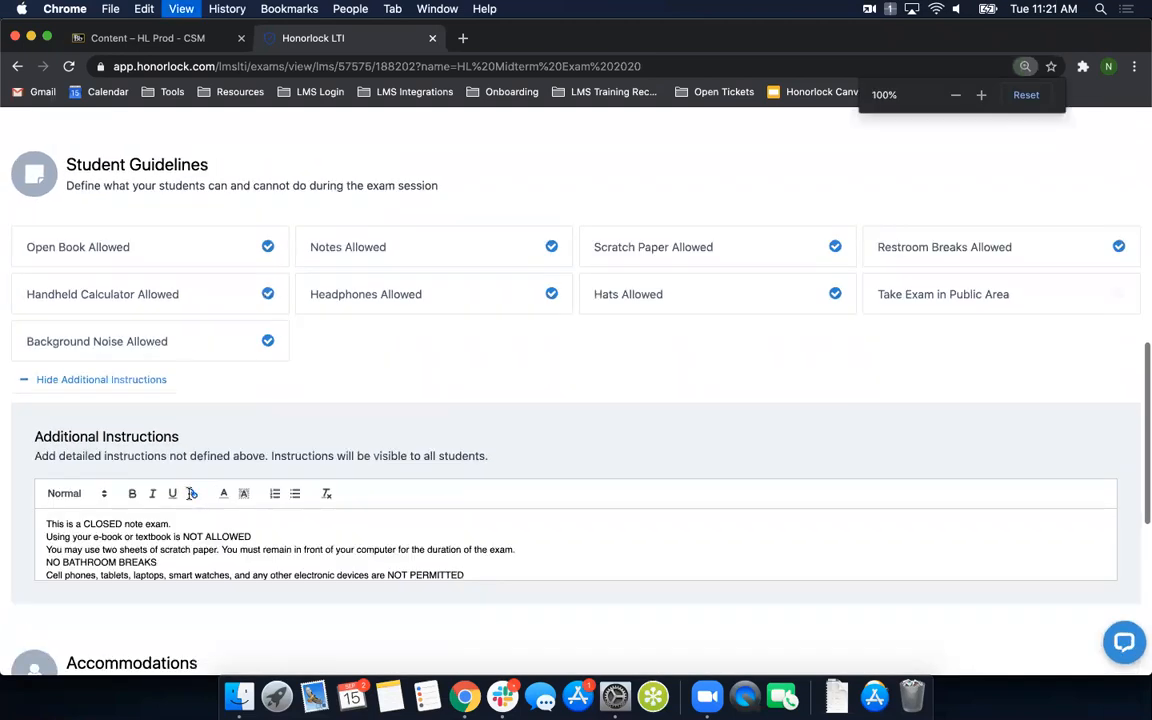
pyautogui.scroll(-3, 372, 447)
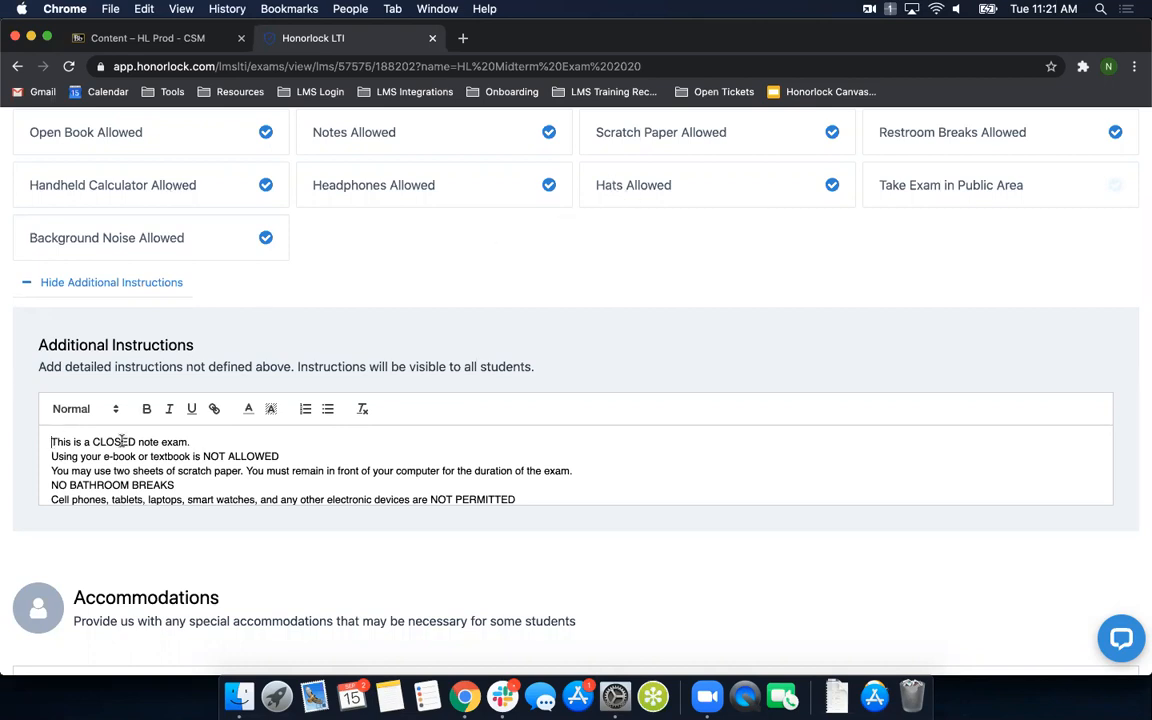
pyautogui.scroll(-3, 122, 470)
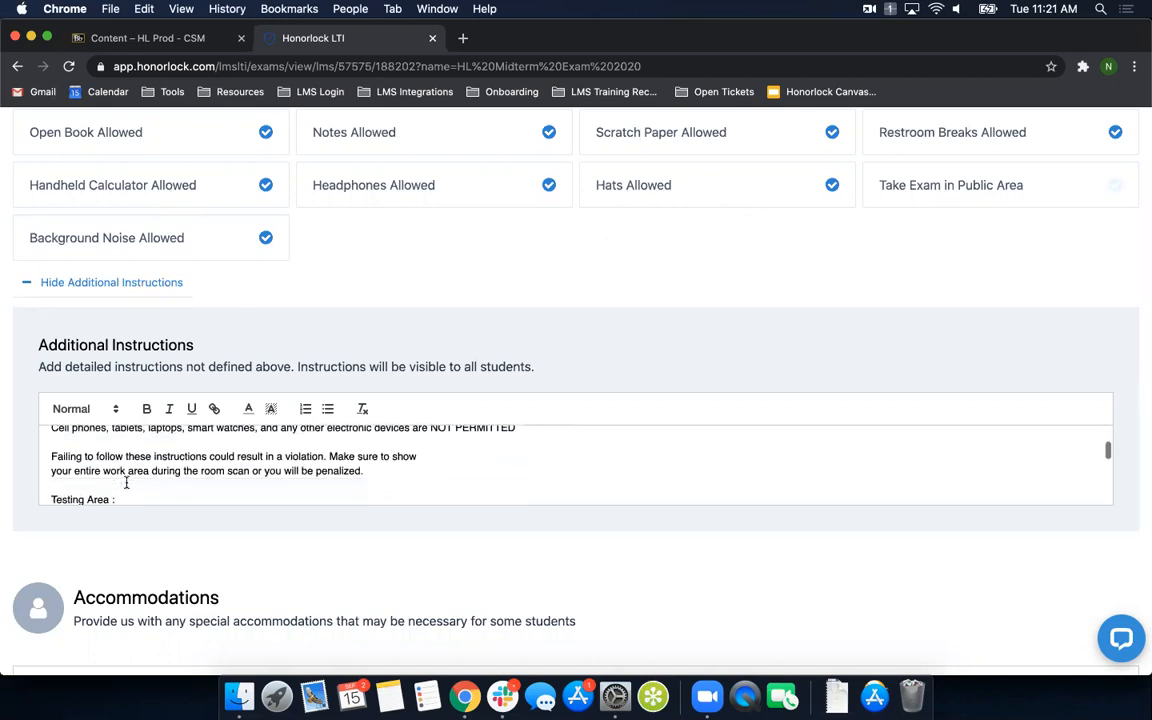
pyautogui.scroll(-1, 126, 483)
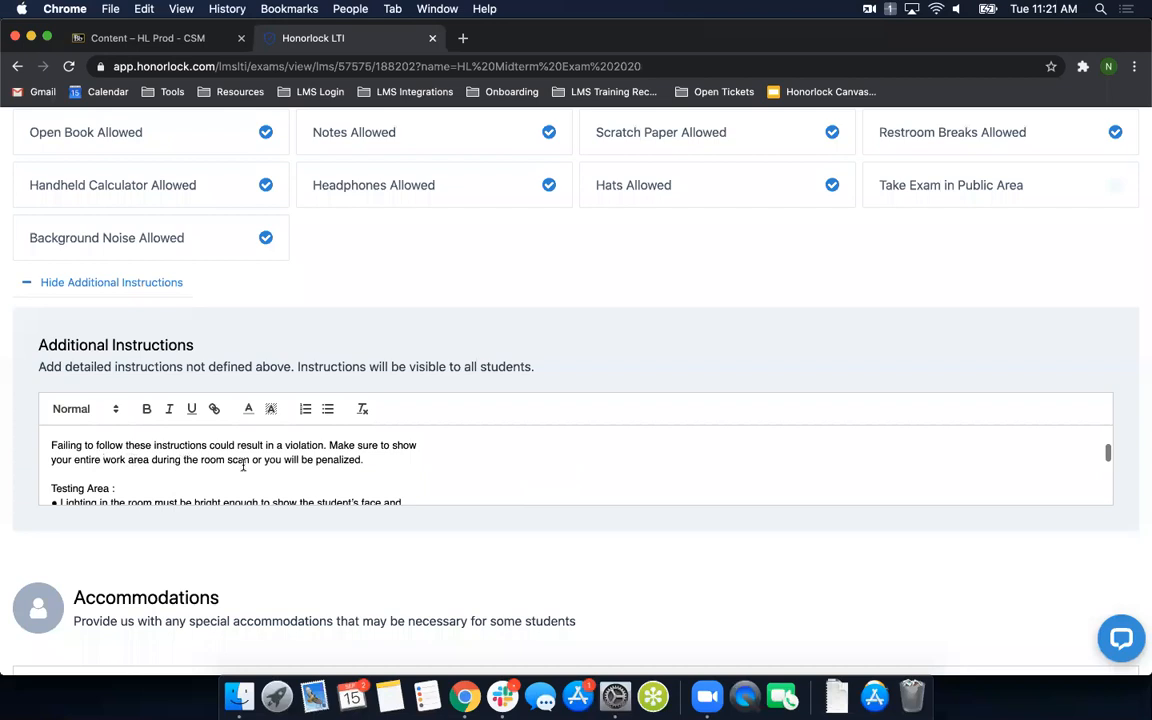
pyautogui.scroll(-1, 68, 451)
pyautogui.scroll(-2, 68, 451)
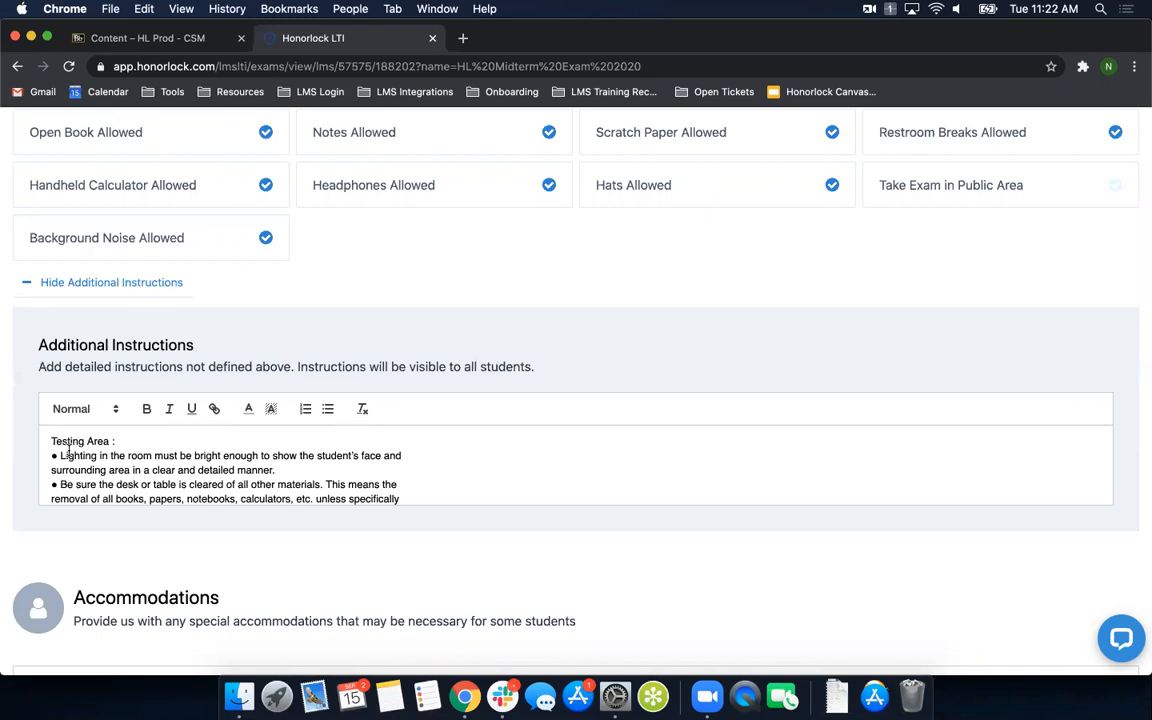
pyautogui.scroll(-2, 68, 451)
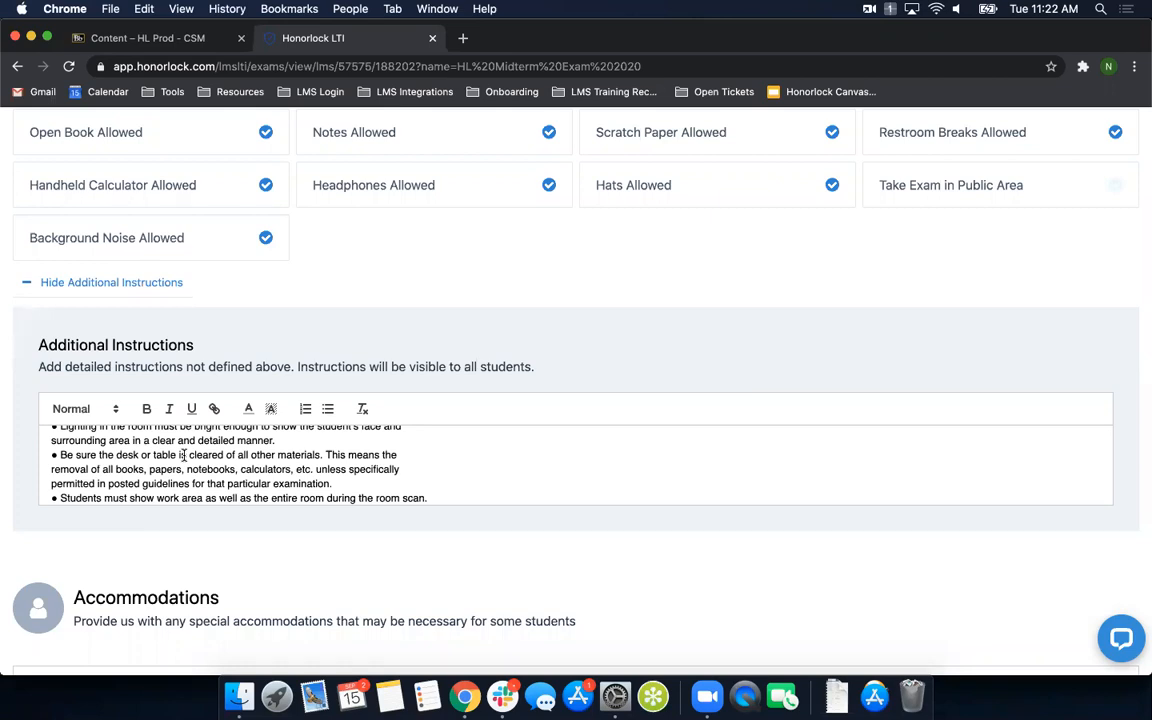
pyautogui.scroll(-3, 190, 472)
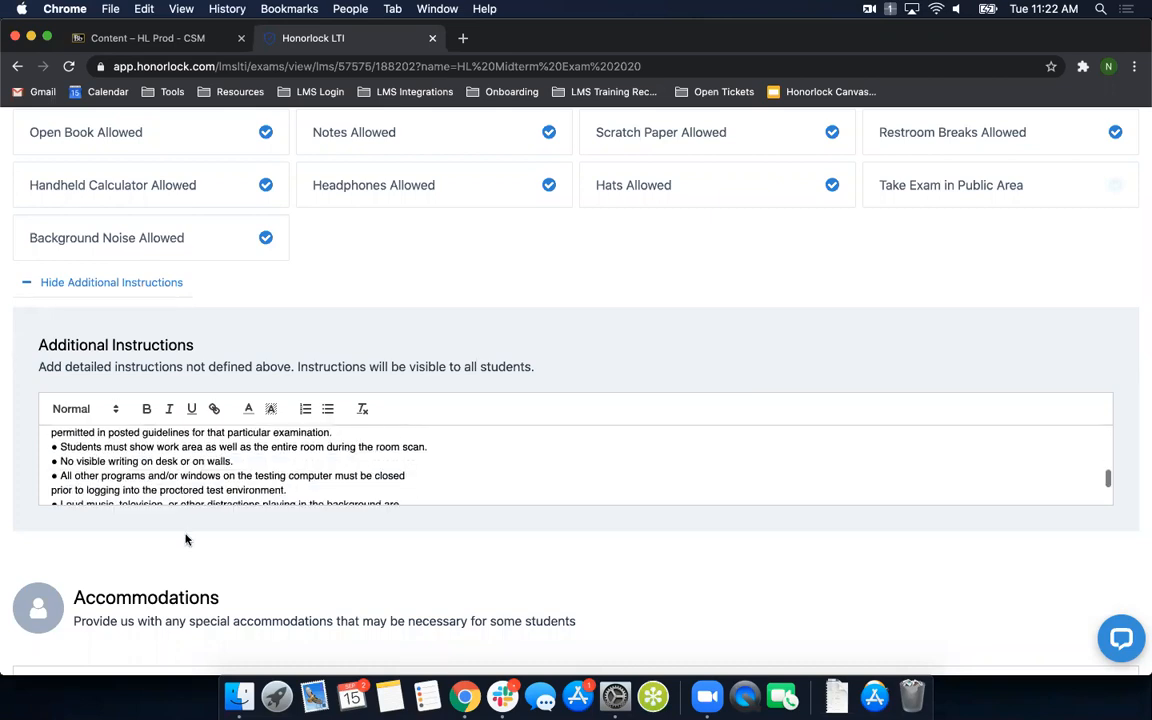
pyautogui.scroll(5, 175, 510)
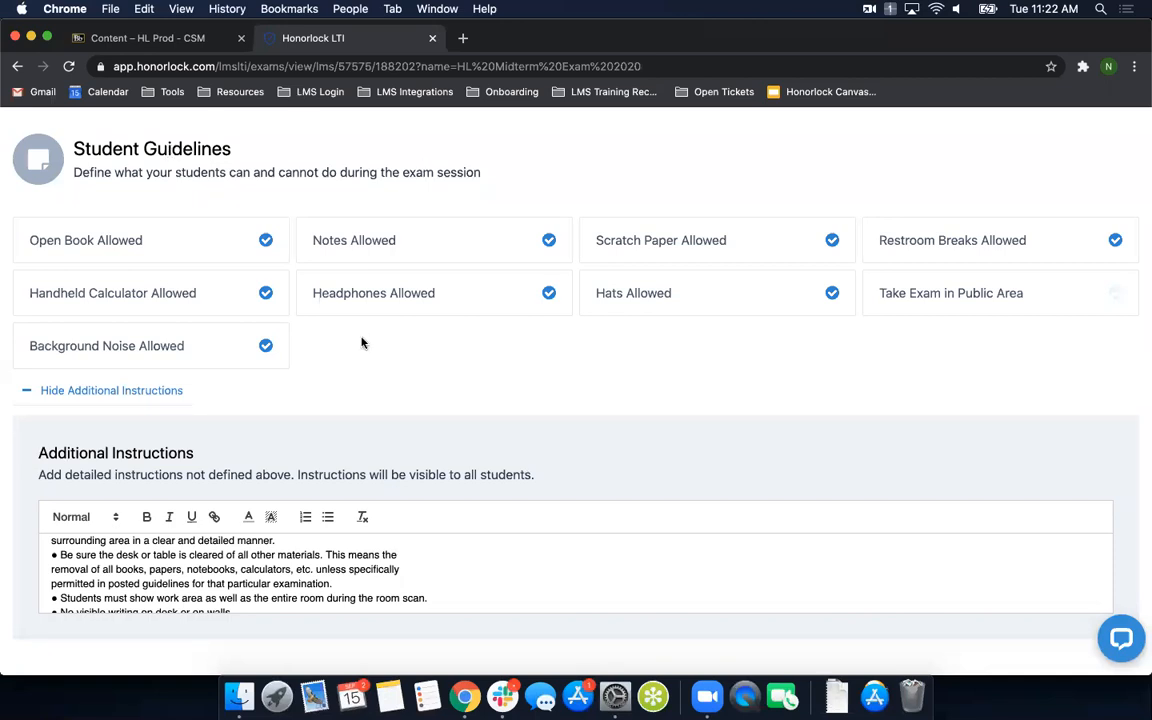
# - Put the second student's bathroom-break accommodation on its own line in the Accommodations text
pyautogui.scroll(-1, 362, 342)
pyautogui.scroll(-5, 298, 450)
pyautogui.scroll(-2, 95, 315)
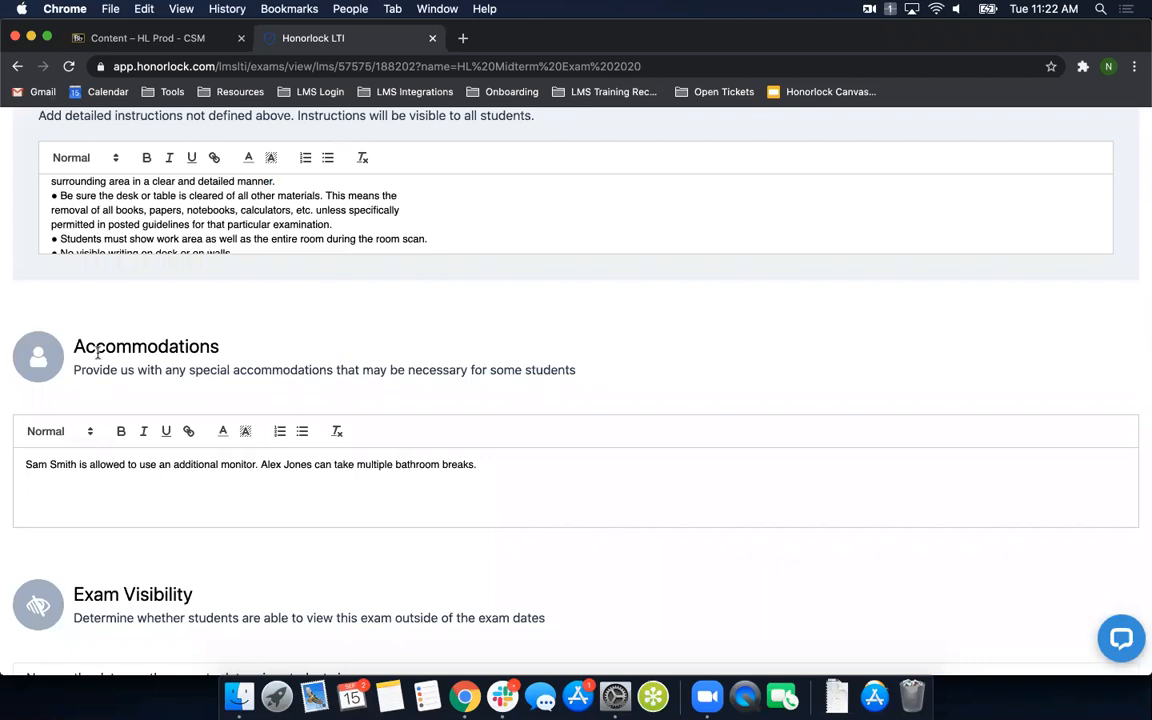
pyautogui.click(260, 464)
pyautogui.press('Return')
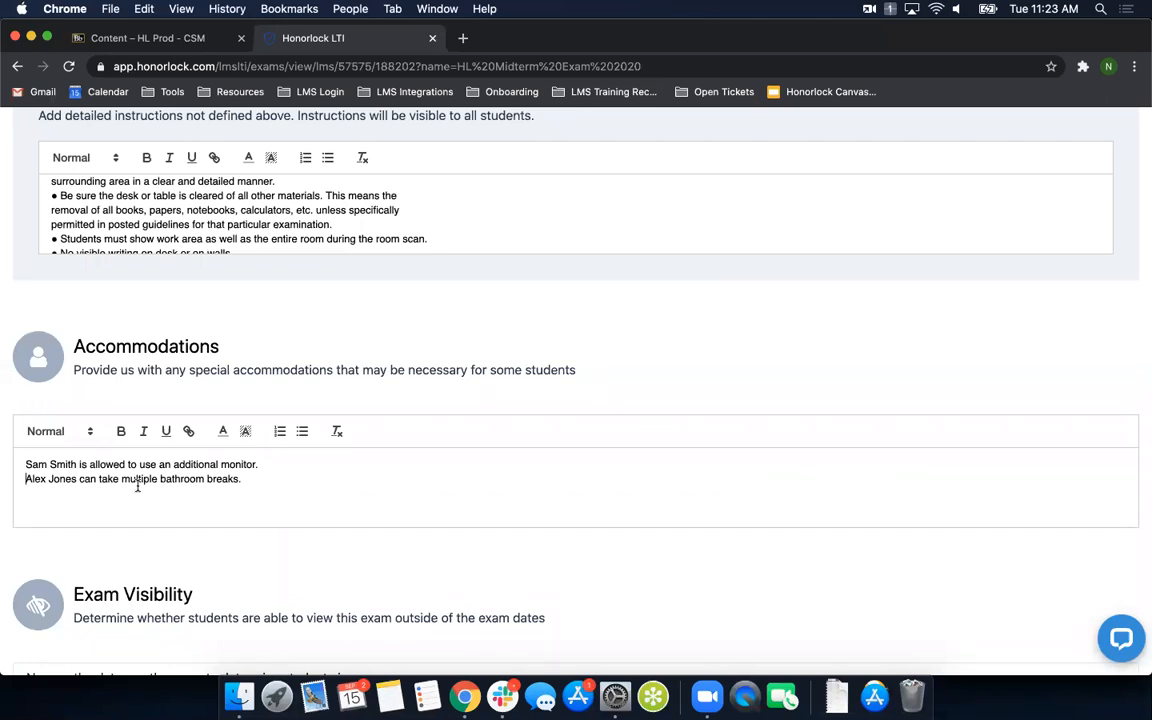
# - Check the Exam Visibility options and keep "No, use the dates on the exam to determine student view"
pyautogui.scroll(-3, 254, 567)
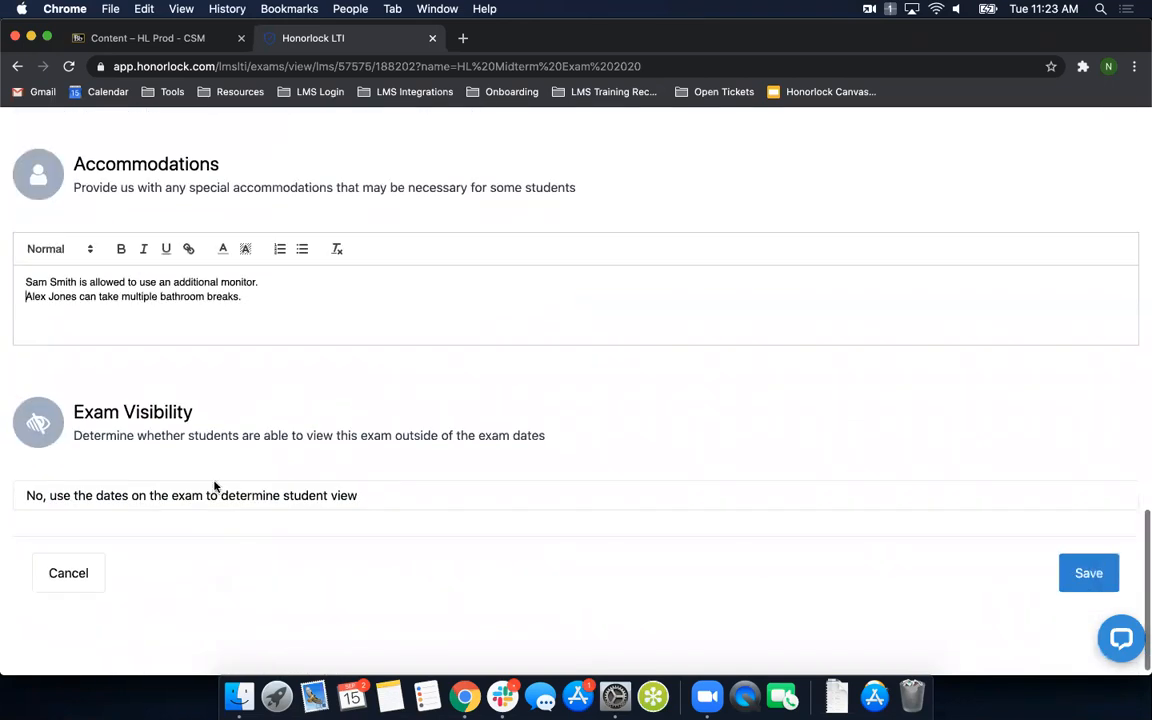
pyautogui.click(100, 496)
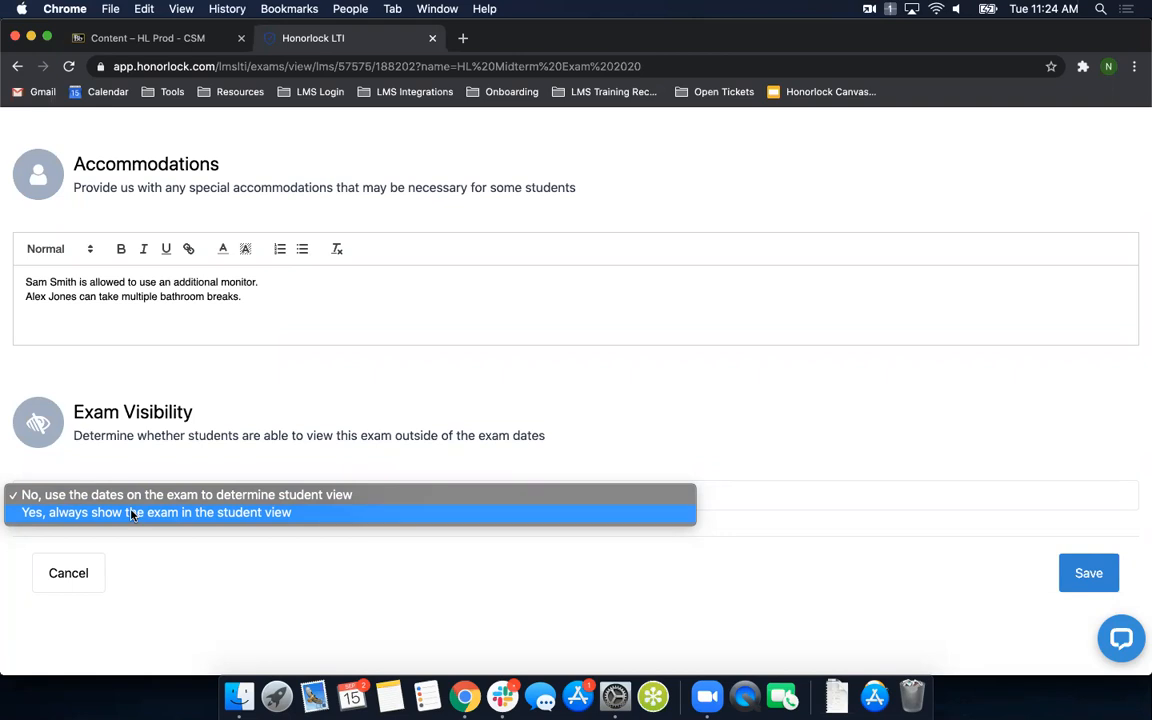
pyautogui.click(152, 494)
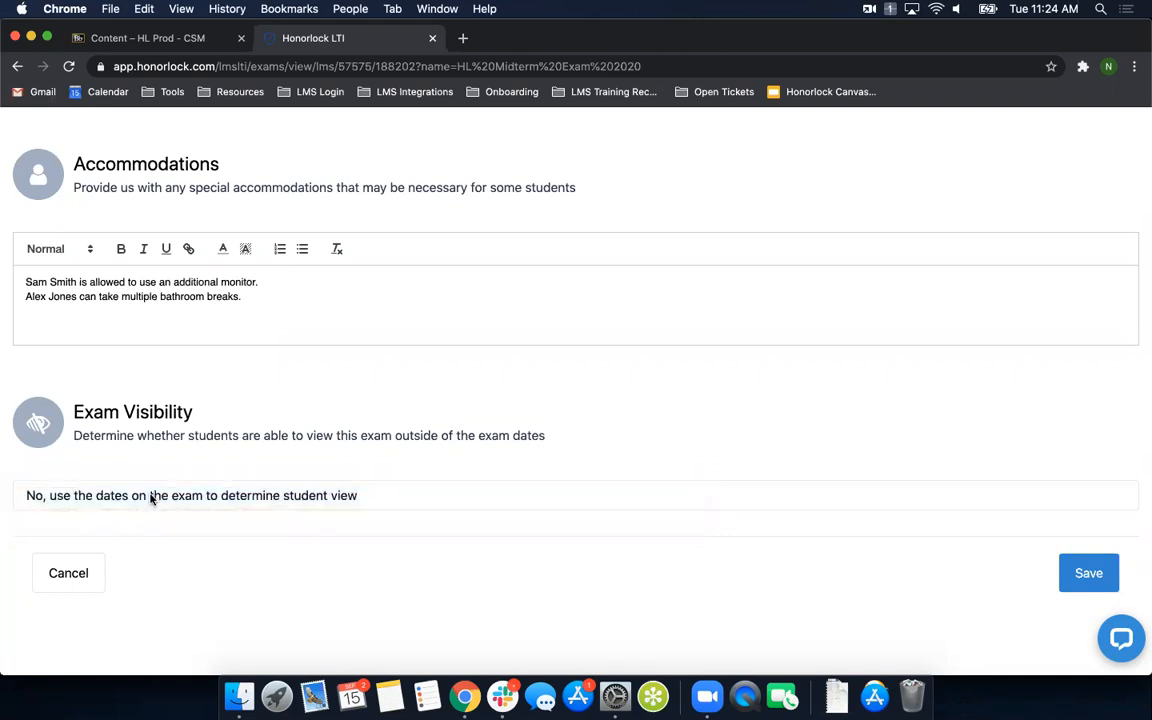
pyautogui.scroll(-1, 652, 380)
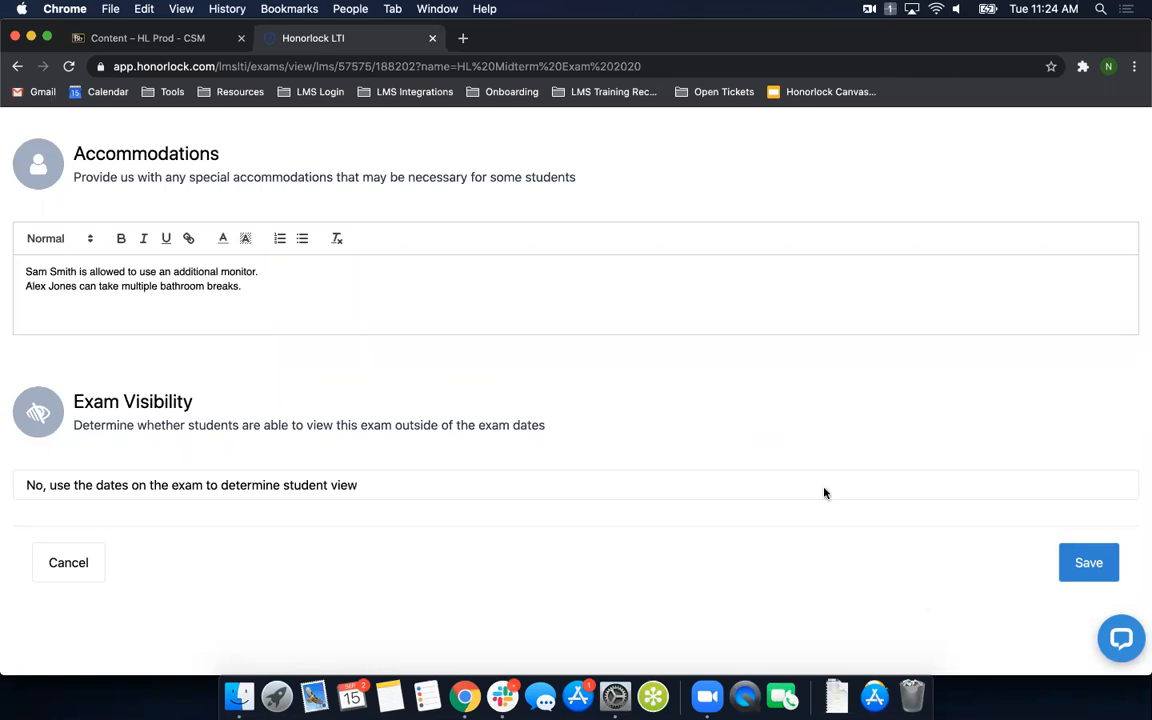
# - Open the Honorlock Guide and skim the Blackboard article, from adding the Honorlock LTI to enabling Honorlock on a test
pyautogui.click(1120, 641)
pyautogui.scroll(10, 966, 592)
pyautogui.scroll(5, 966, 592)
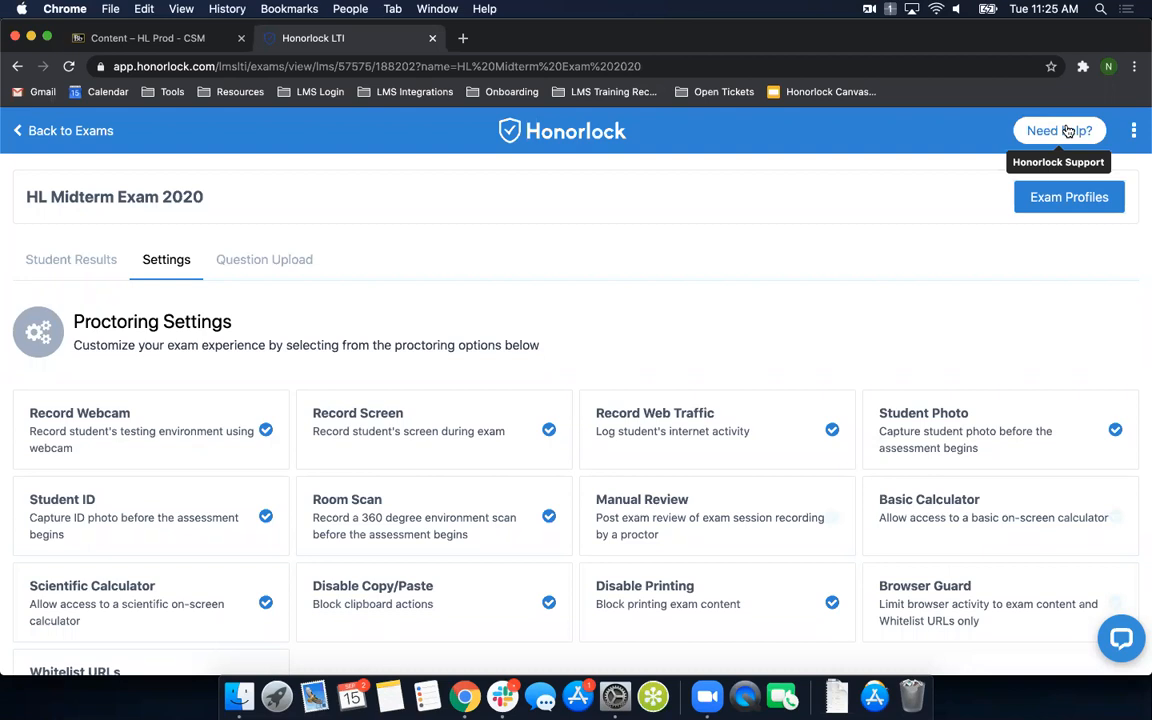
pyautogui.click(1135, 132)
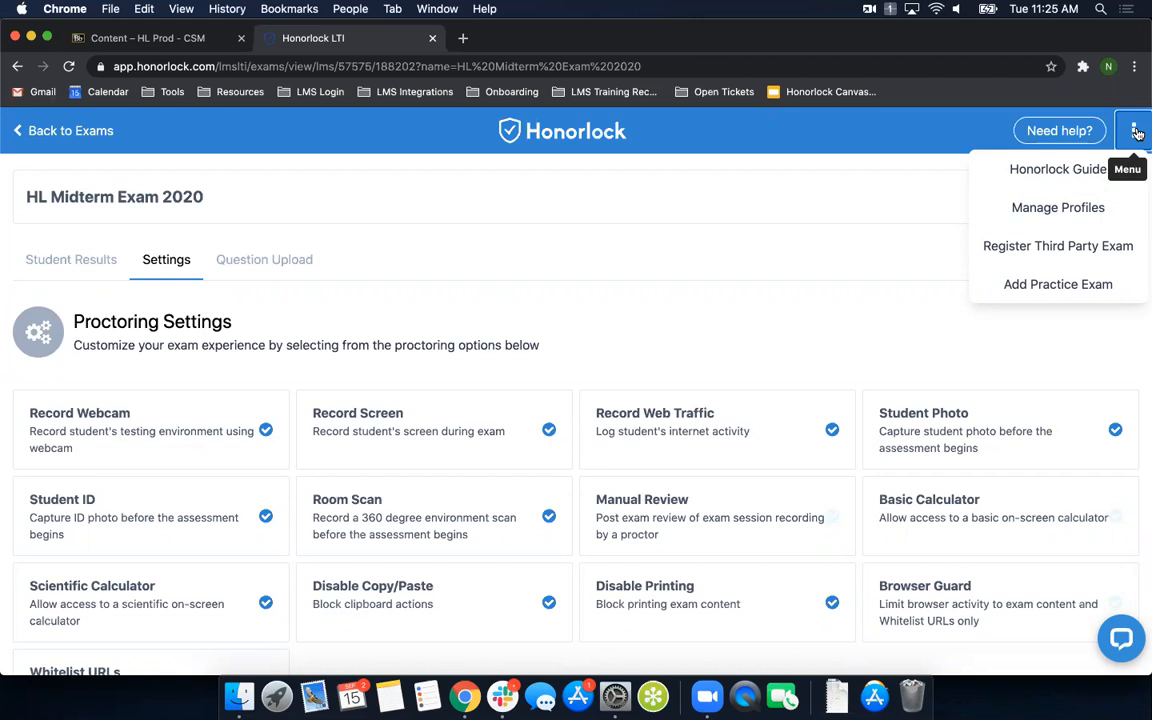
pyautogui.click(1090, 170)
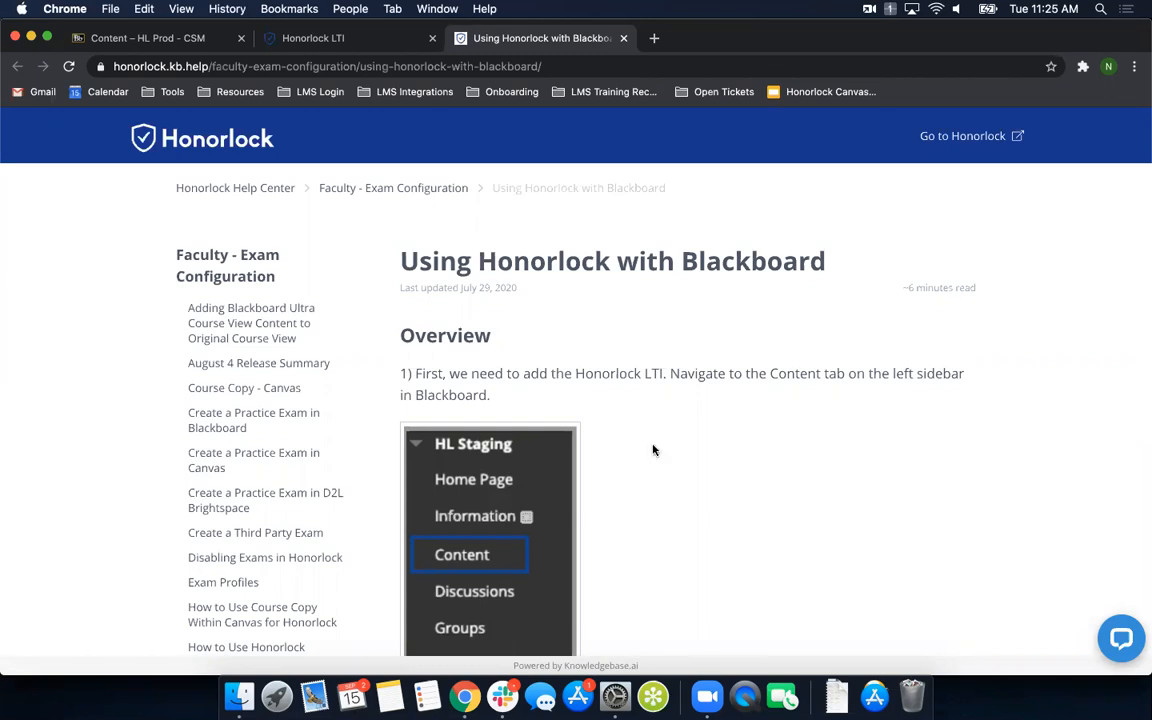
pyautogui.scroll(-15, 653, 450)
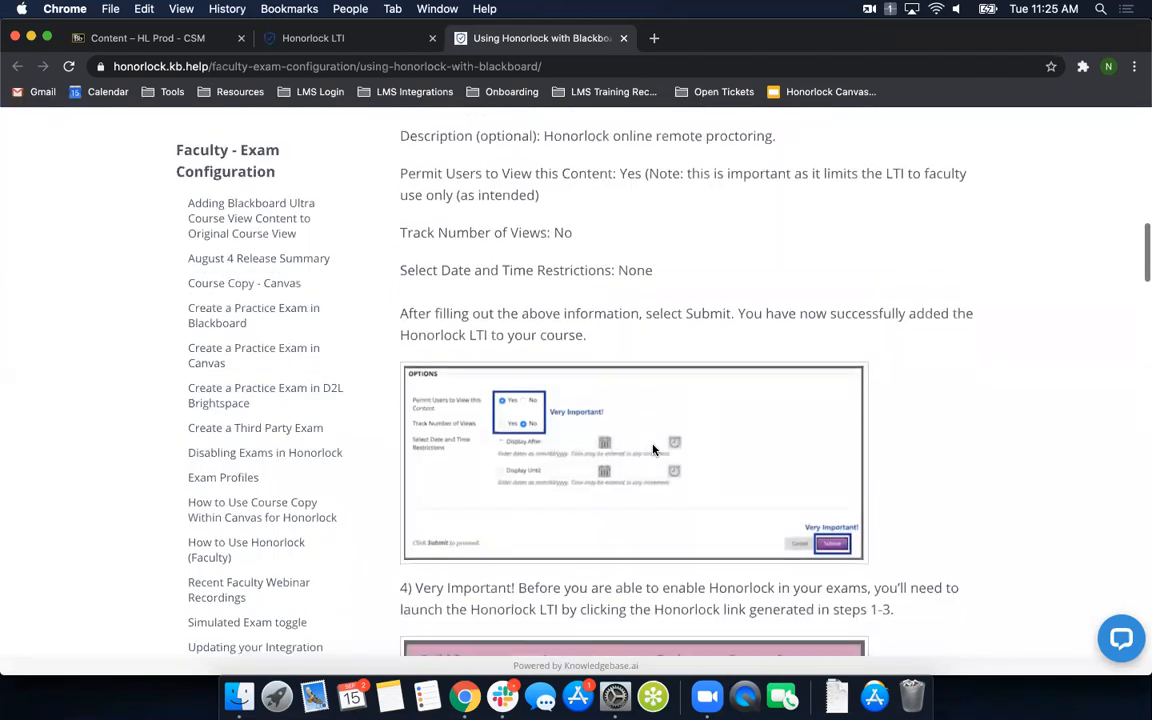
pyautogui.scroll(-15, 653, 450)
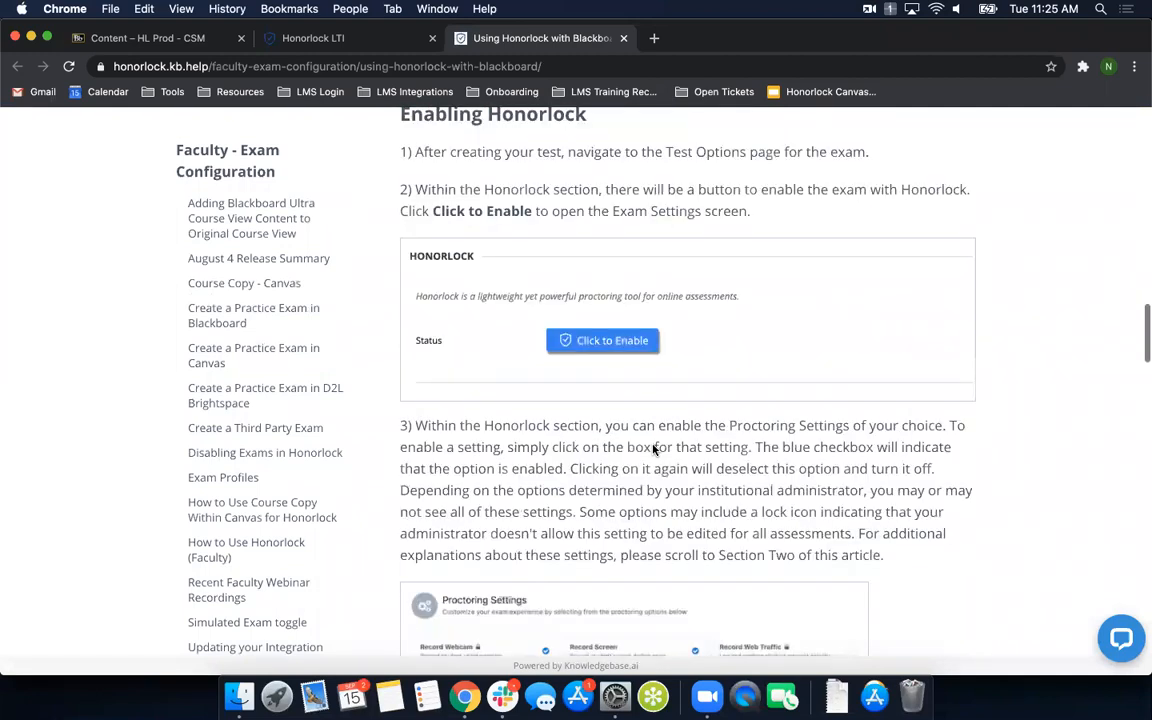
pyautogui.scroll(15, 653, 450)
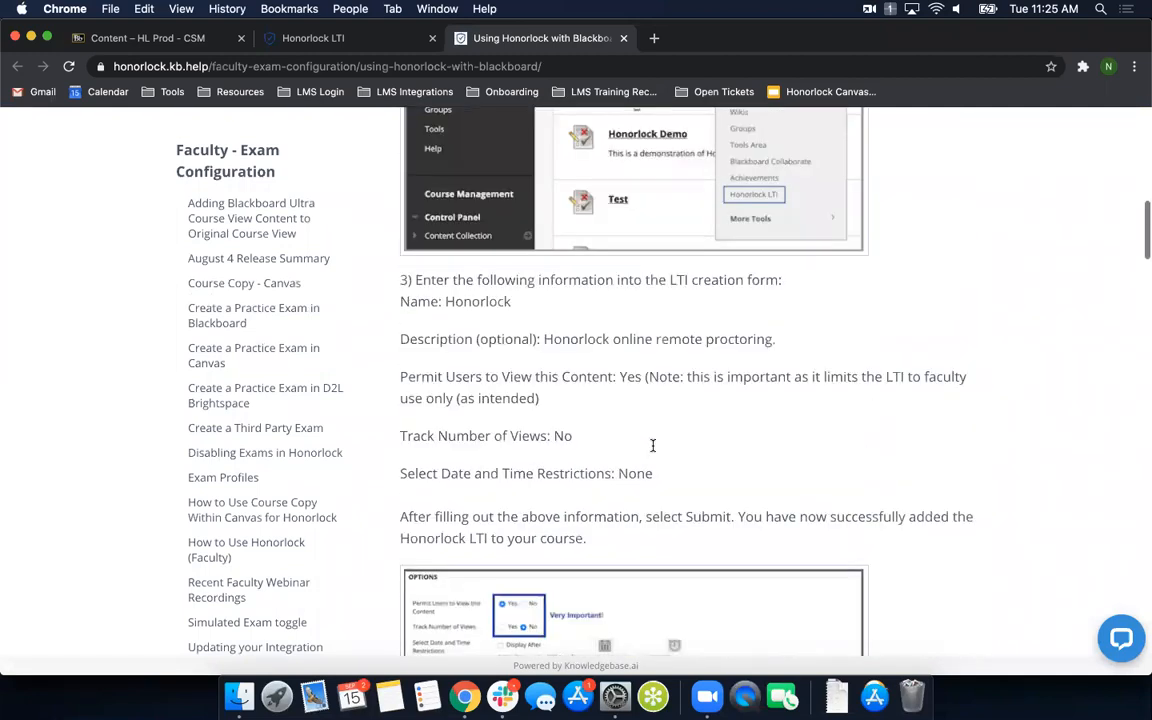
pyautogui.scroll(-1, 146, 390)
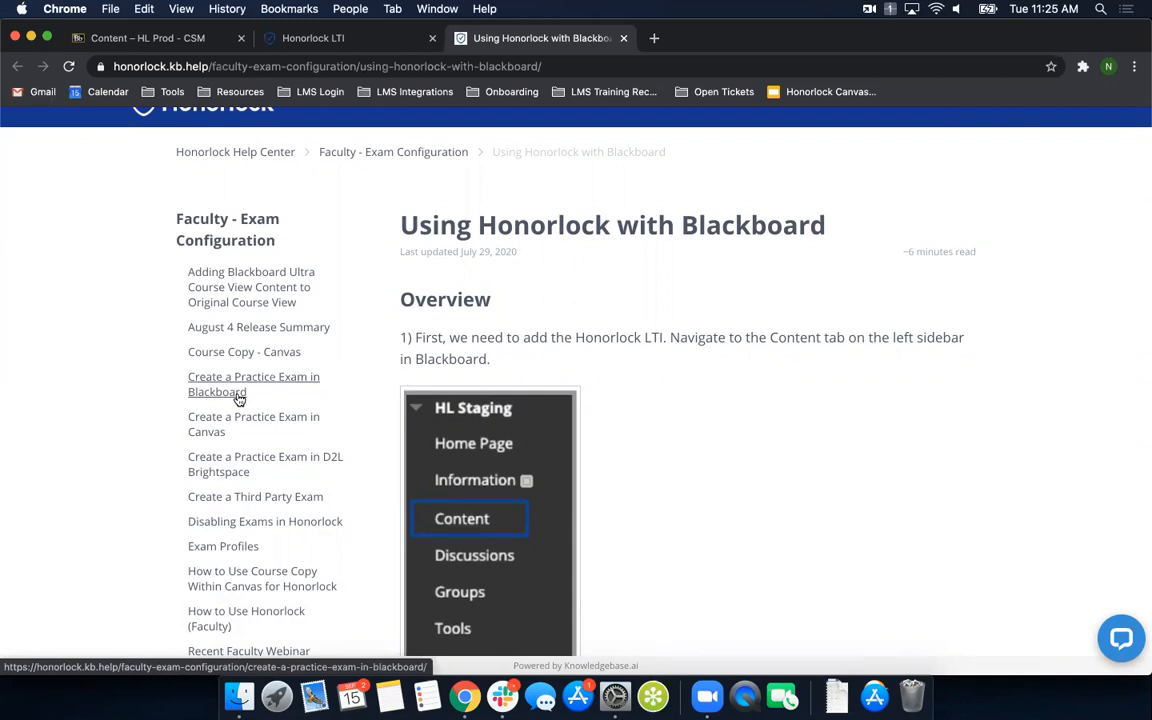
# - Return to the Honorlock LTI, view the Add Practice Exam download dialog and close it without downloading
pyautogui.click(350, 42)
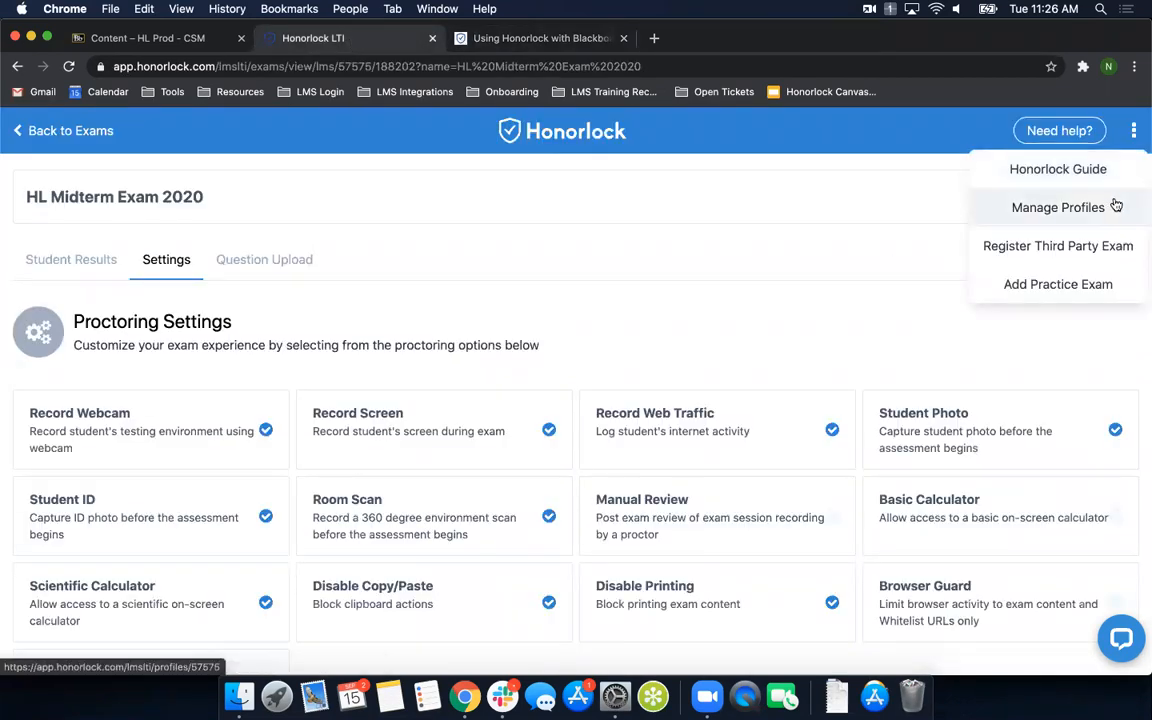
pyautogui.click(1068, 286)
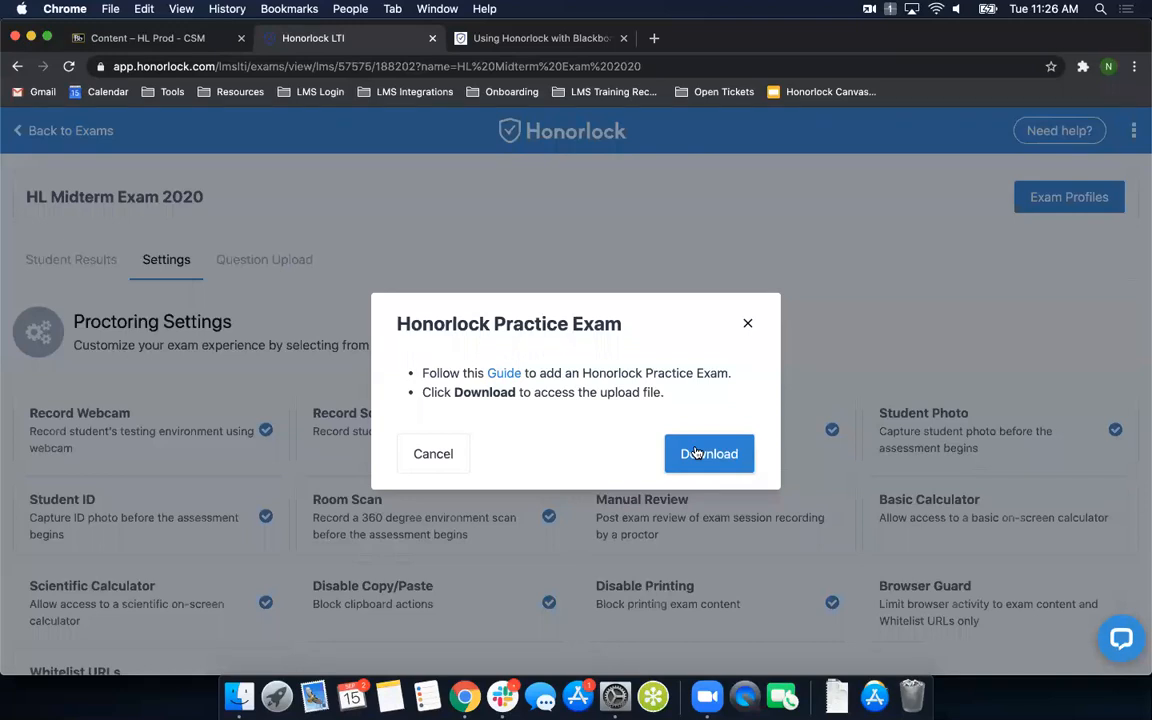
pyautogui.click(747, 323)
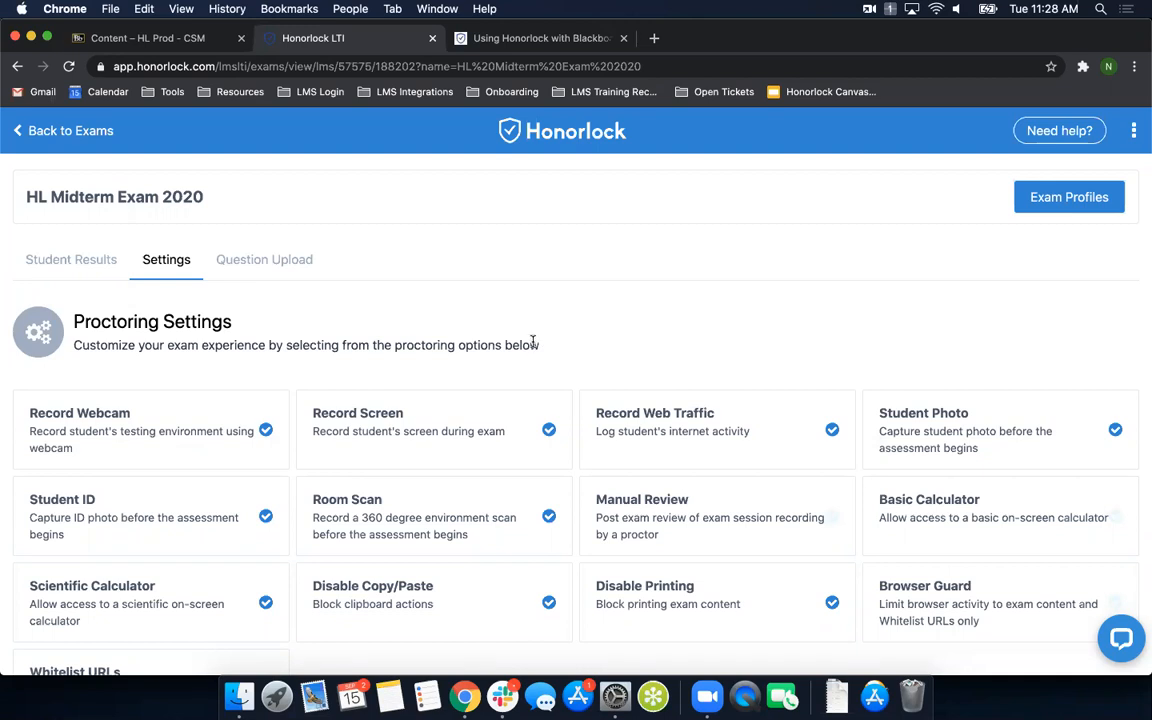
# - Look over HL Midterm Exam 2020's proctoring settings, whitelist configuration and student guidelines
pyautogui.scroll(-2, 488, 373)
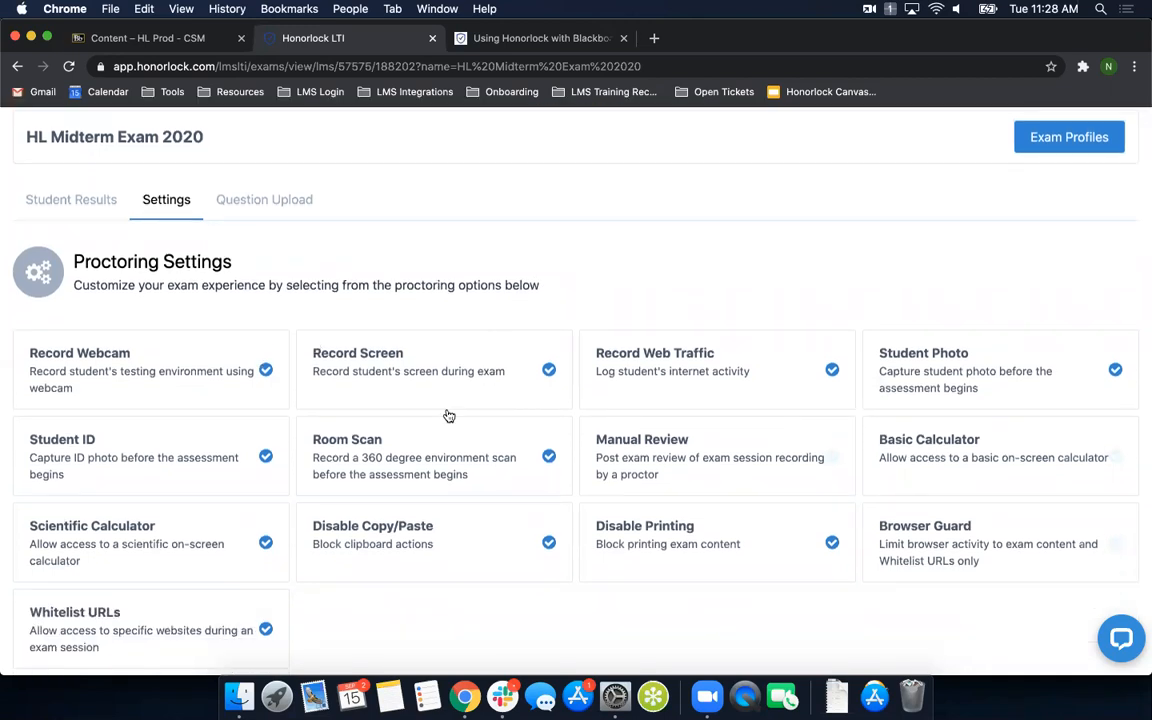
pyautogui.scroll(-5, 455, 643)
pyautogui.scroll(-5, 455, 643)
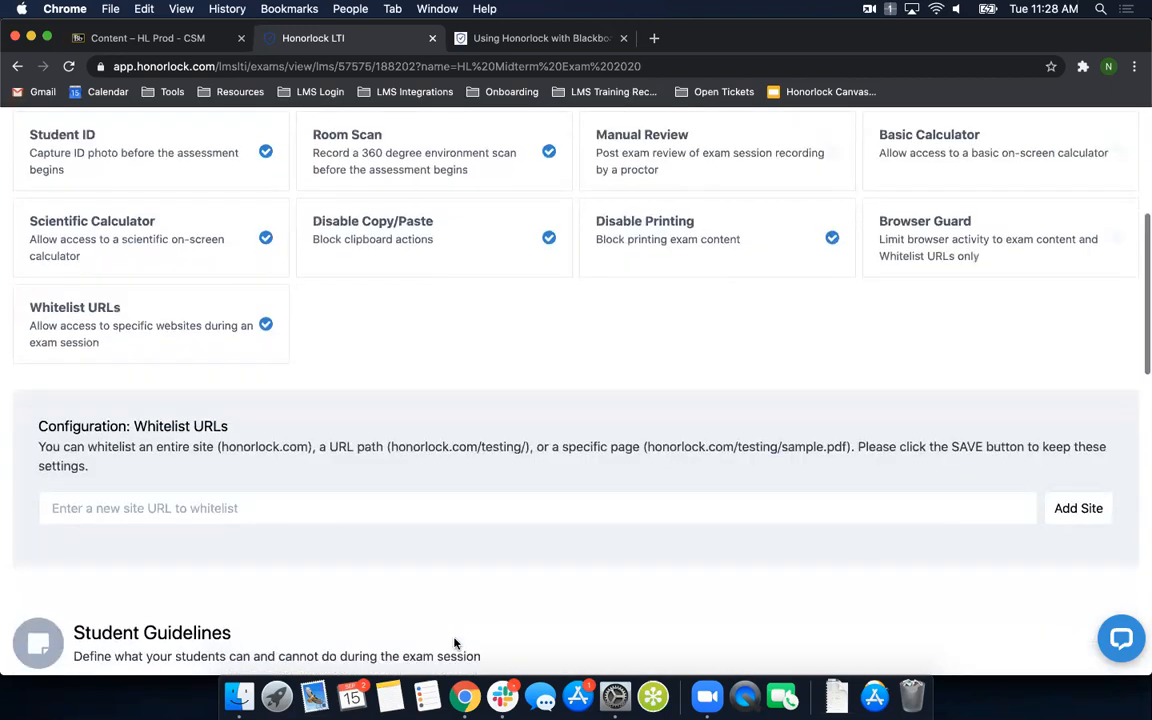
pyautogui.scroll(-4, 242, 373)
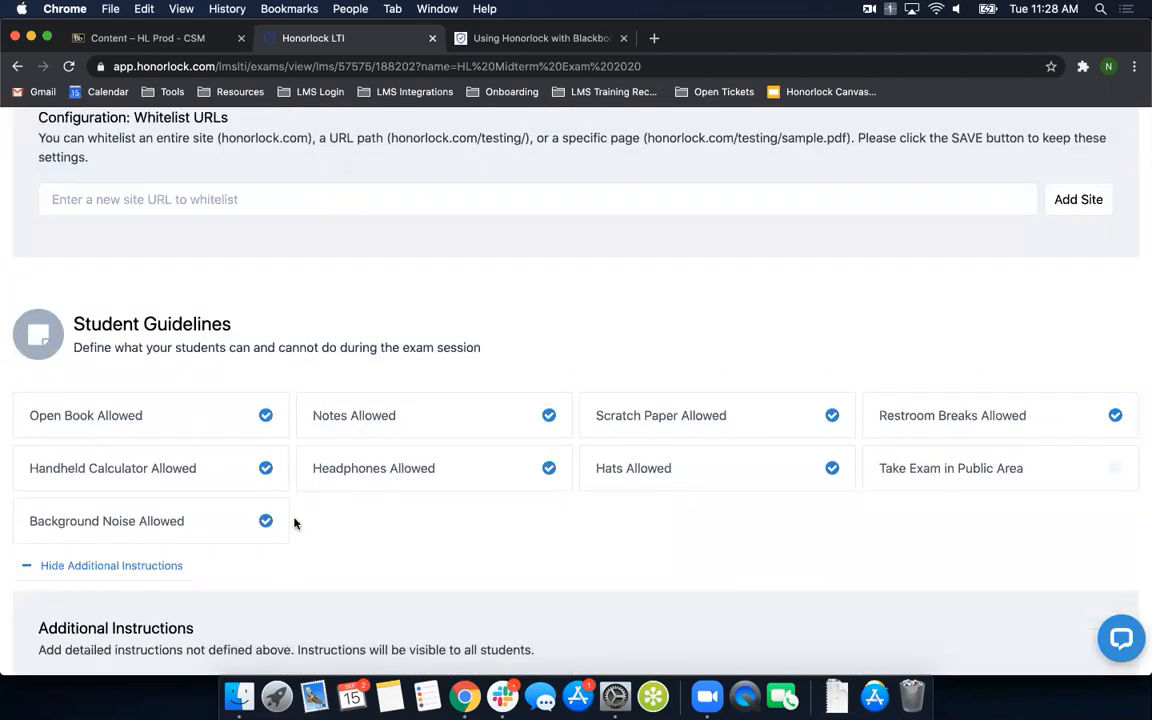
pyautogui.scroll(-4, 314, 550)
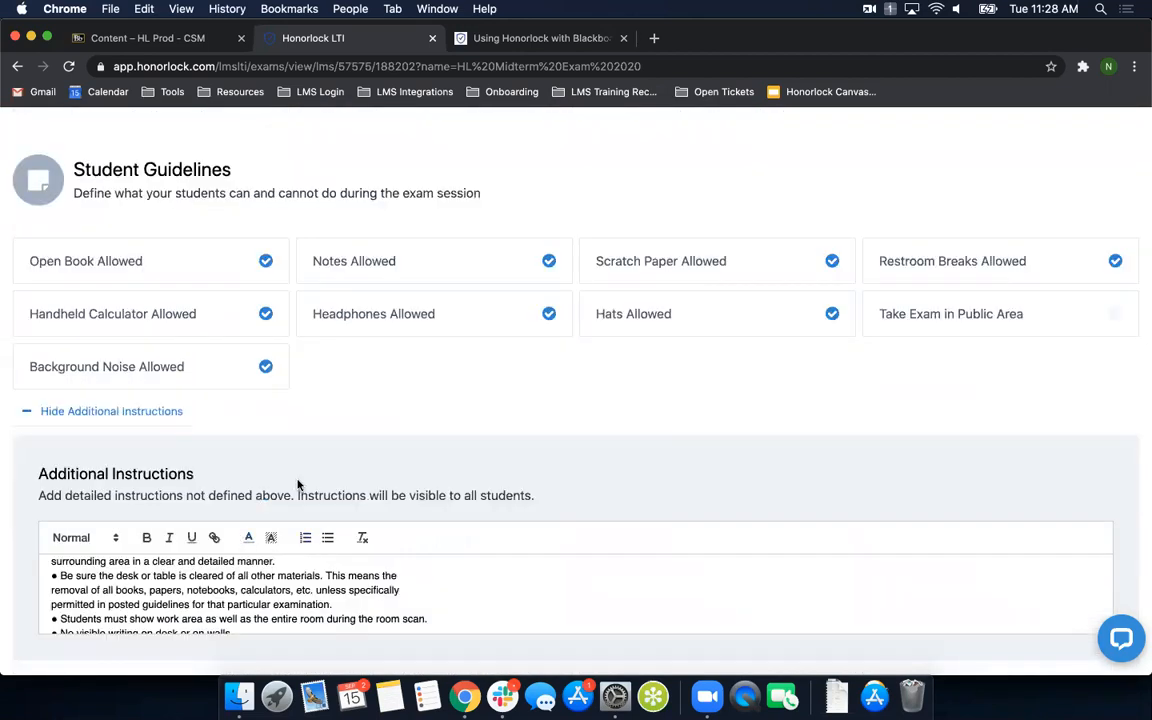
pyautogui.scroll(10, 519, 424)
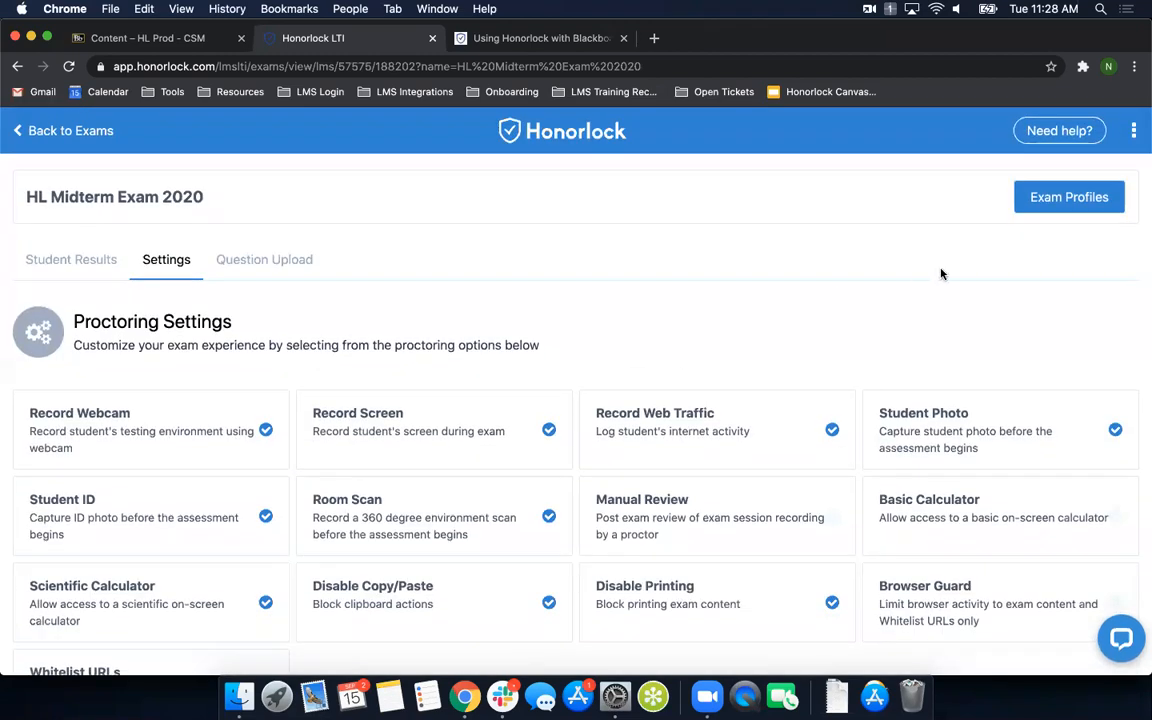
# - View the existing profiles and the new-profile name field in Exam Profiles, and close the dialog without applying anything
pyautogui.click(1076, 205)
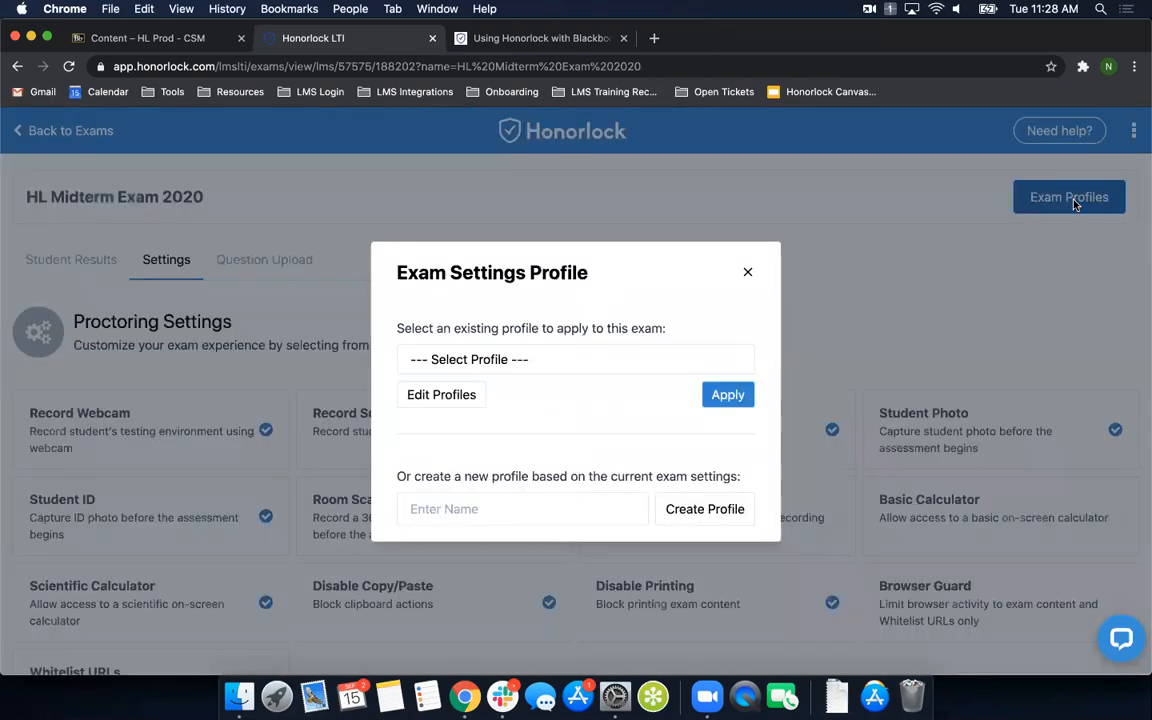
pyautogui.click(475, 362)
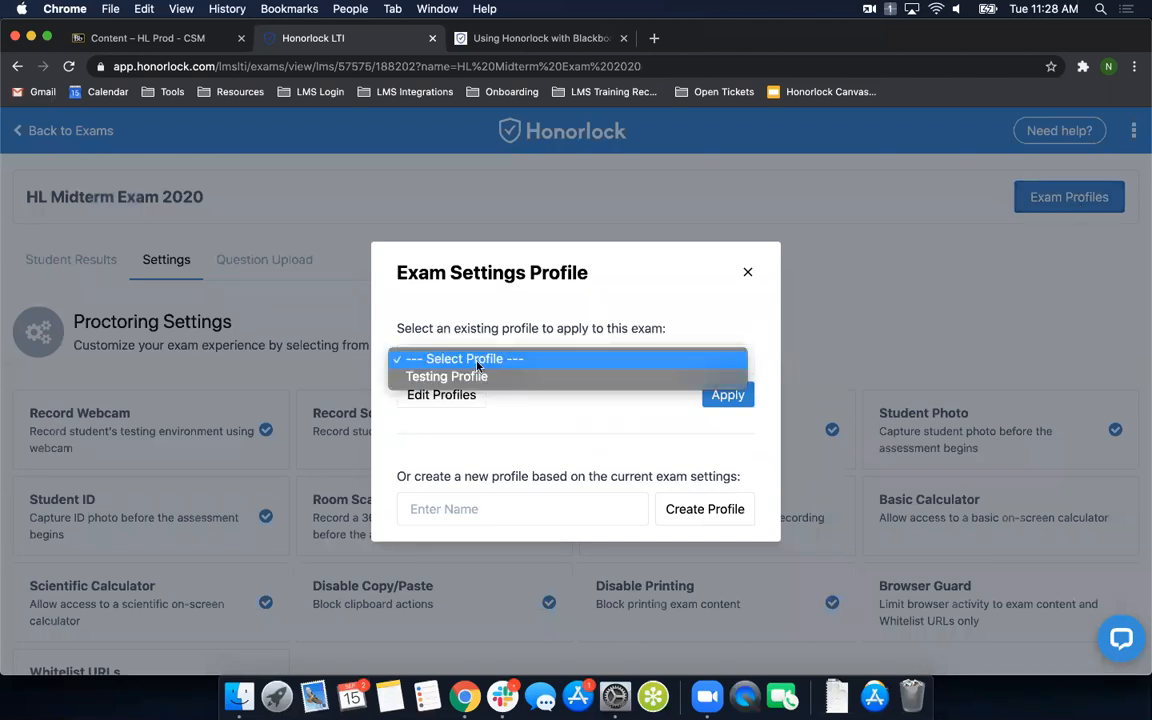
pyautogui.click(477, 360)
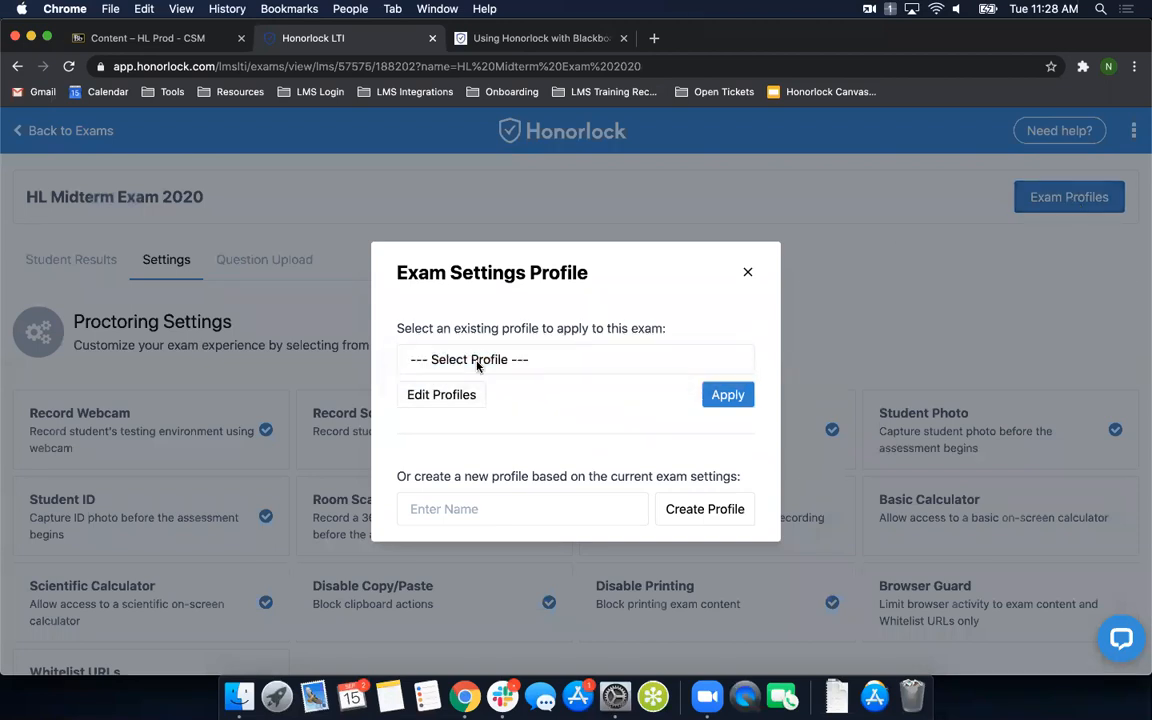
pyautogui.click(522, 514)
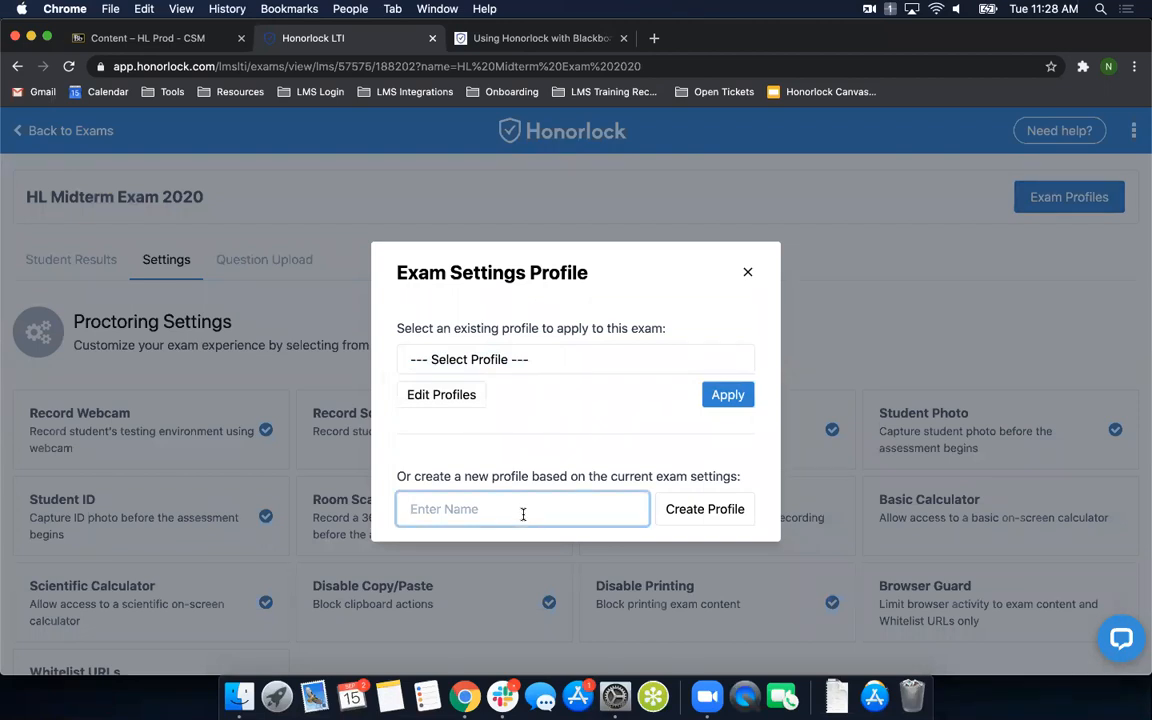
pyautogui.click(748, 275)
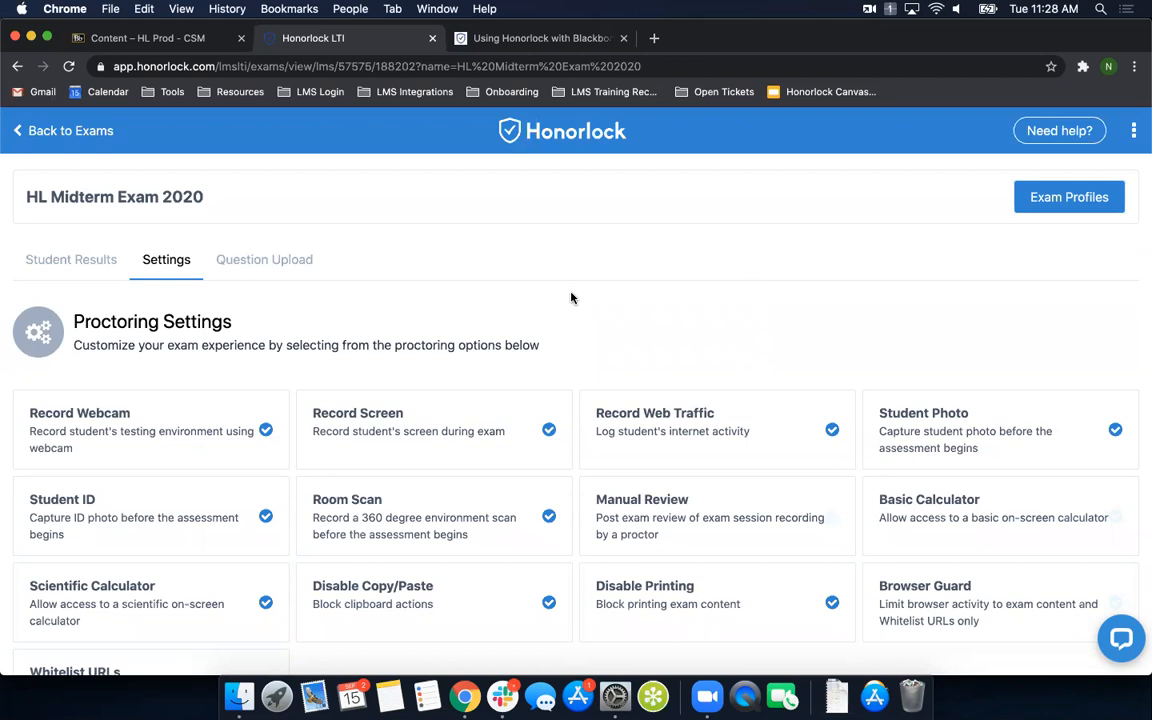
# - View the saved profiles under Manage Profiles and return to the course's exam list
pyautogui.click(1134, 133)
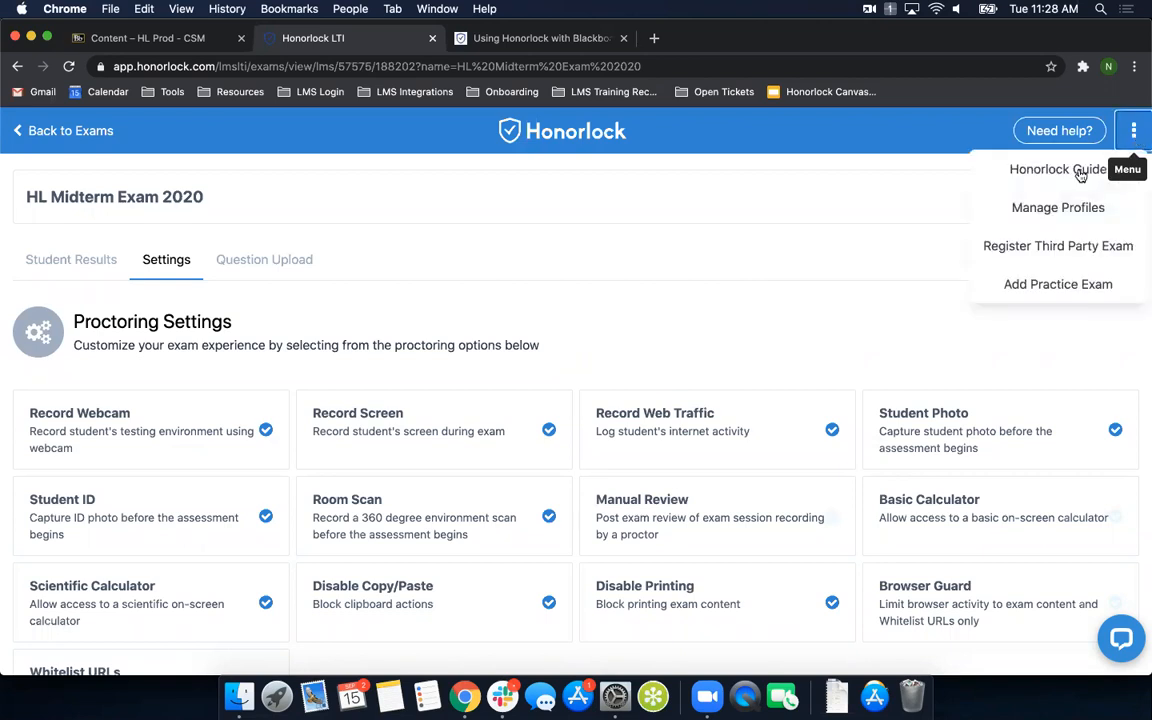
pyautogui.click(1051, 212)
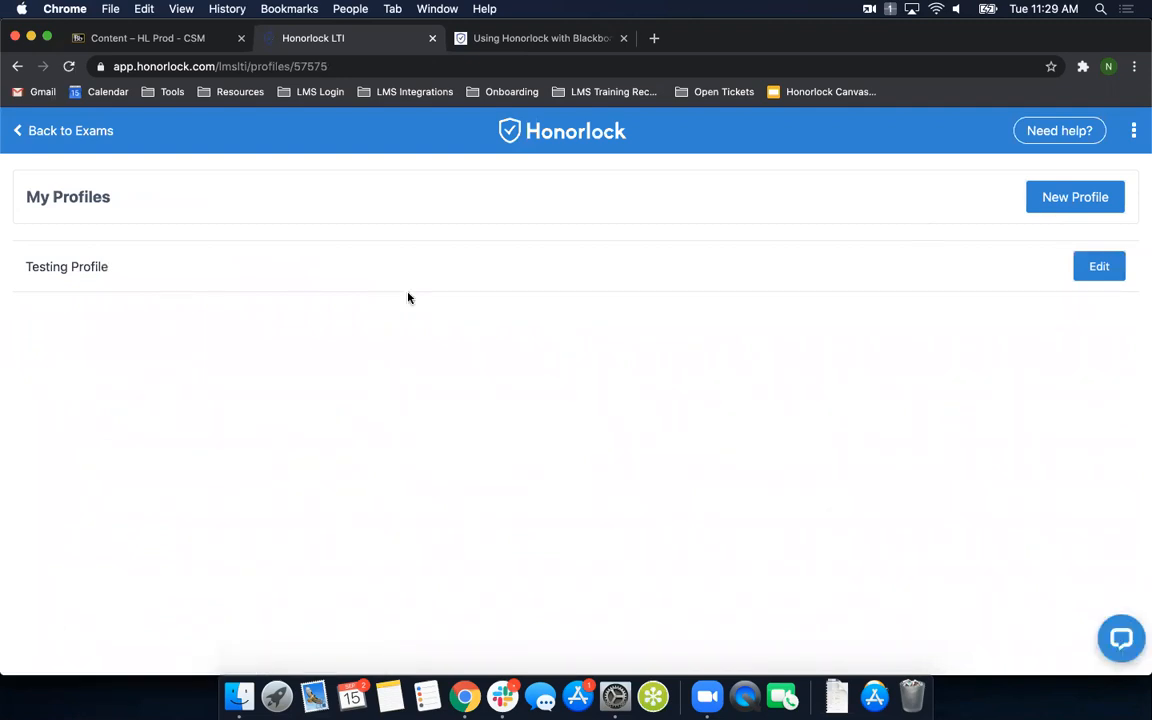
pyautogui.click(33, 133)
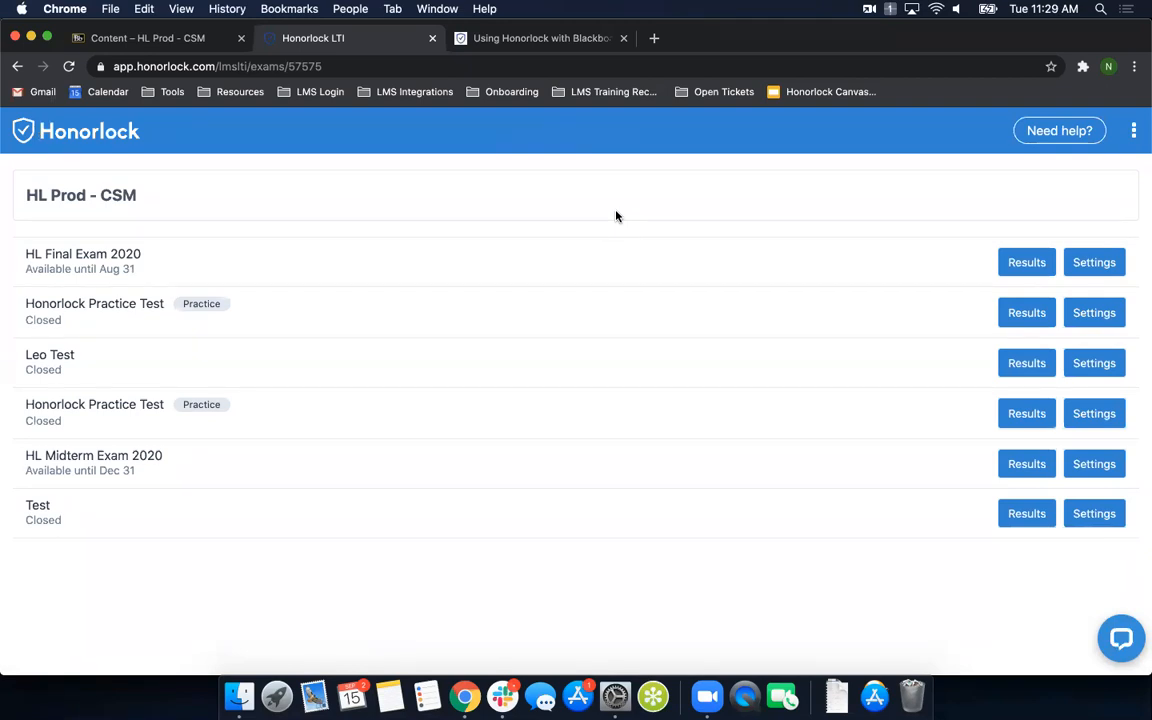
# - Close the Honorlock LTI and open the test options of HL Midterm Exam 2020 in Blackboard
pyautogui.click(433, 39)
pyautogui.click(158, 38)
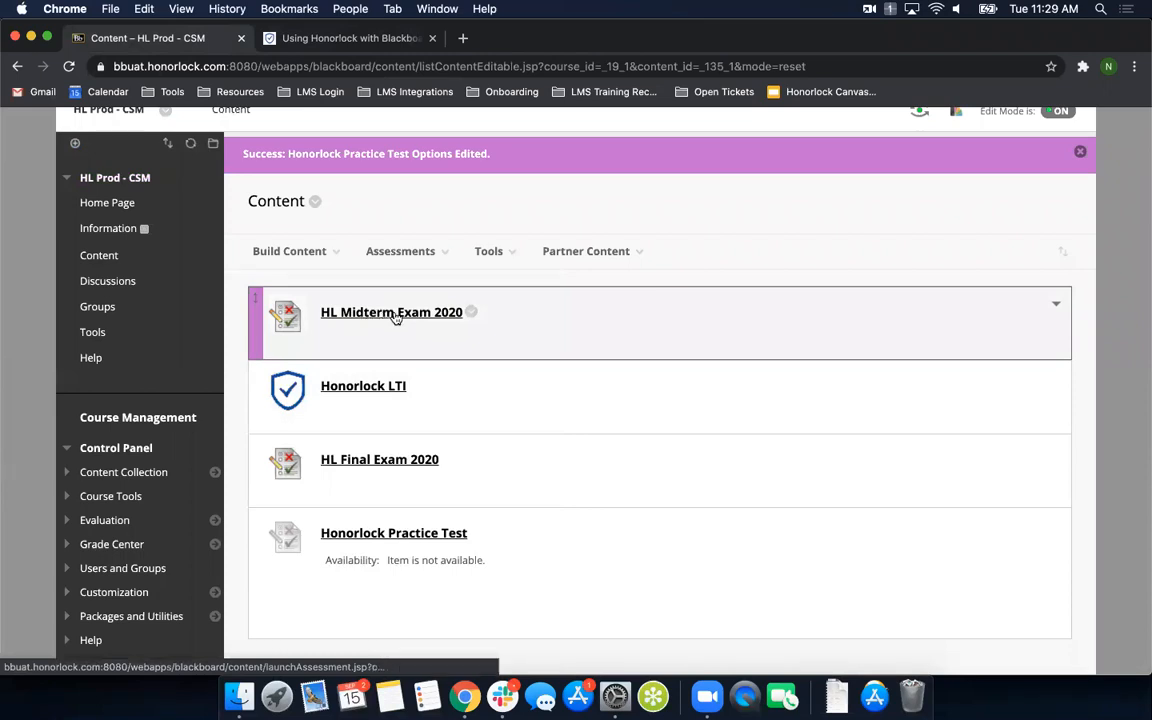
pyautogui.click(473, 315)
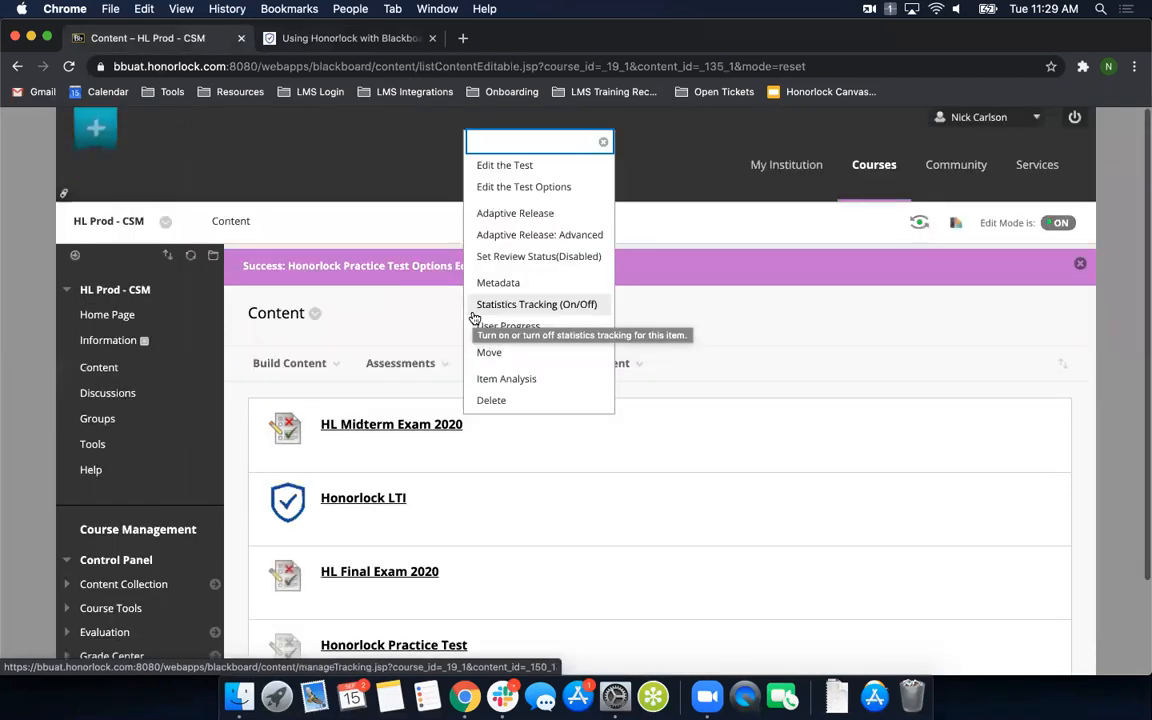
pyautogui.click(523, 191)
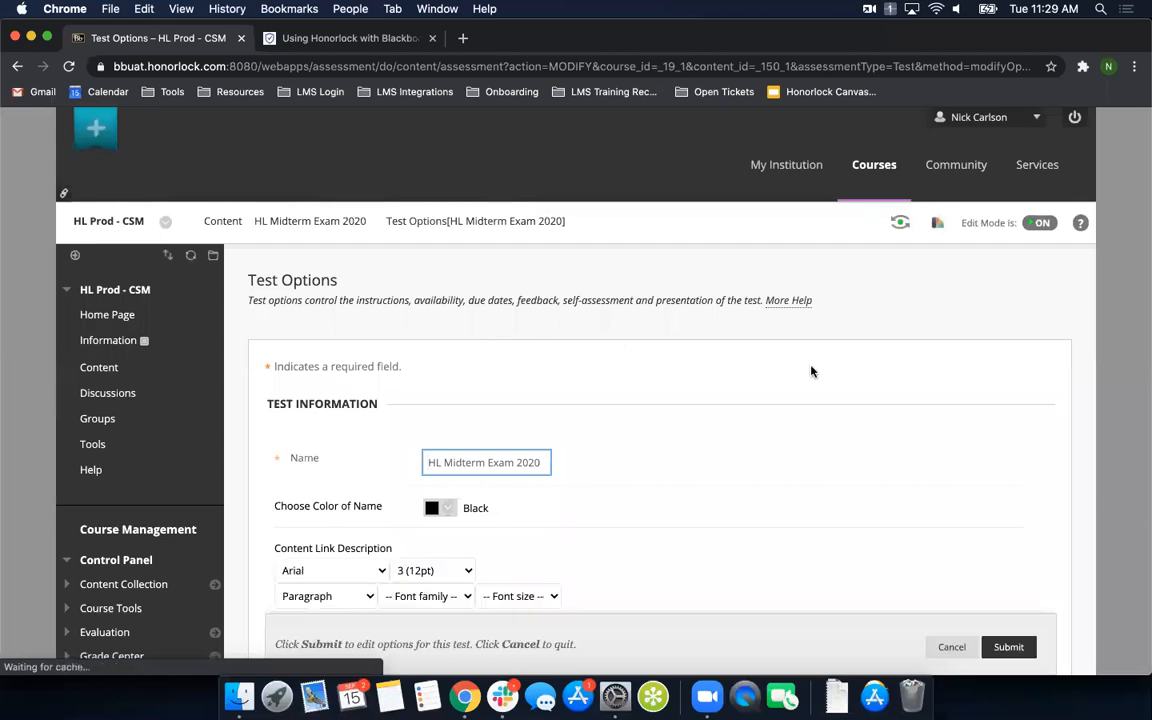
# - Locate the Honorlock section in the test options and collapse its embedded proctoring settings
pyautogui.scroll(-3, 886, 340)
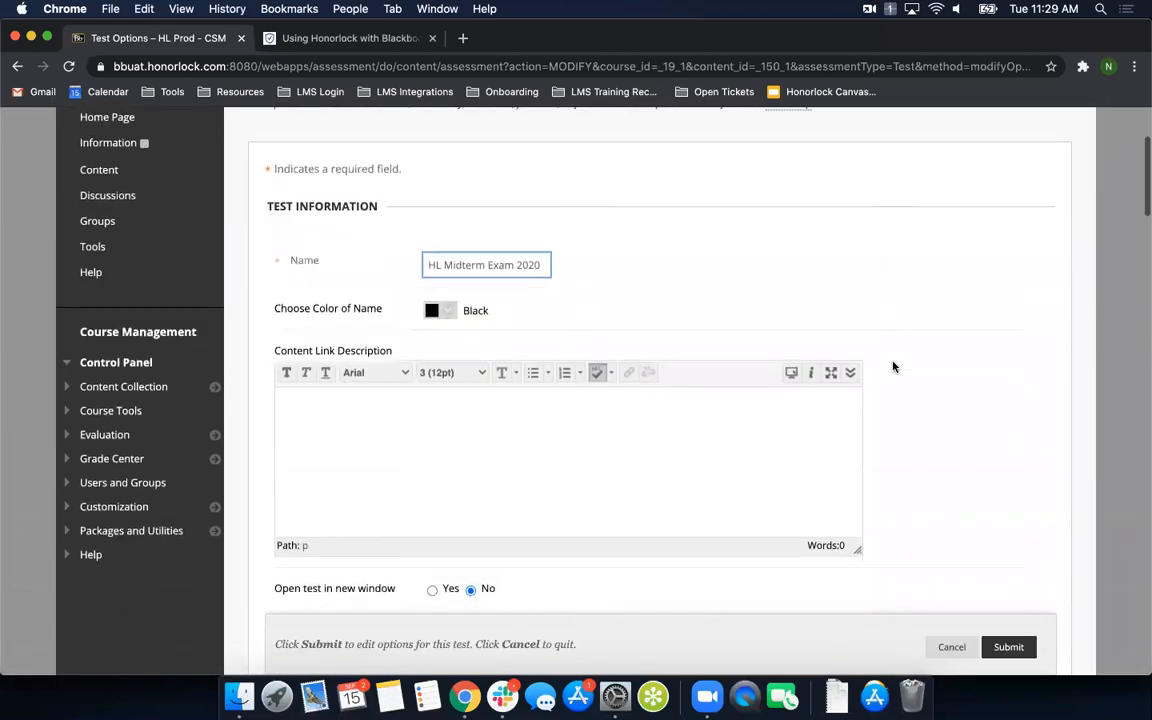
pyautogui.scroll(-3, 892, 390)
pyautogui.scroll(-5, 892, 411)
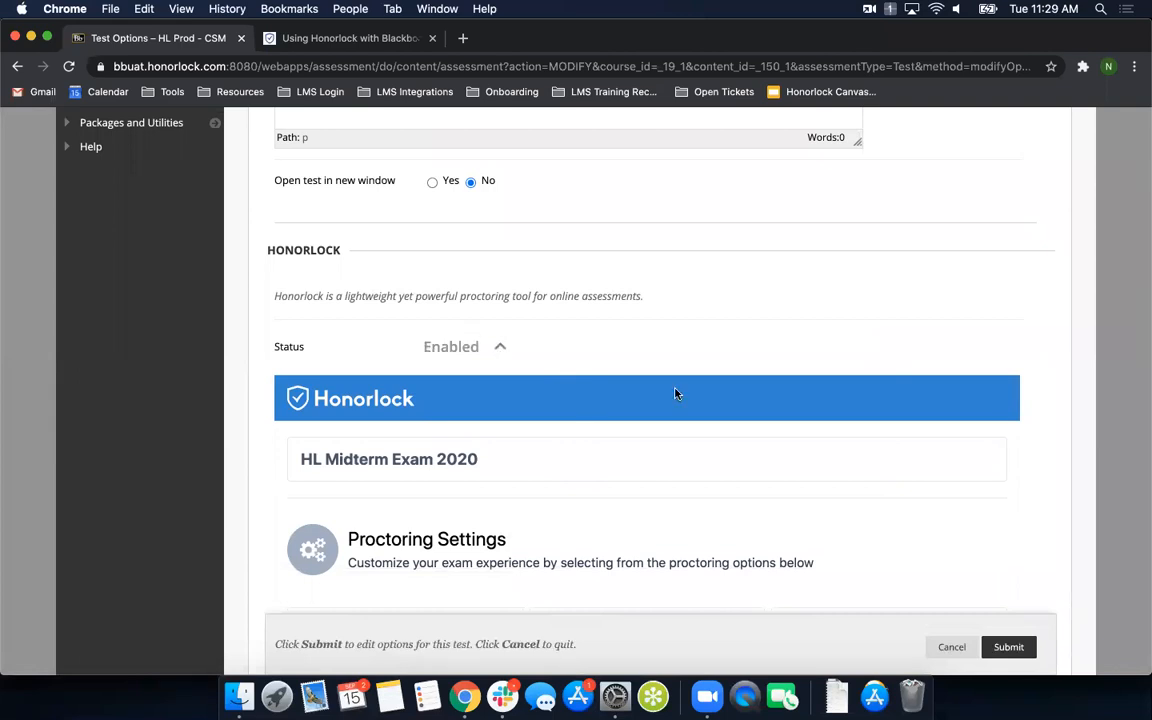
pyautogui.scroll(-3, 700, 340)
pyautogui.scroll(1, 544, 291)
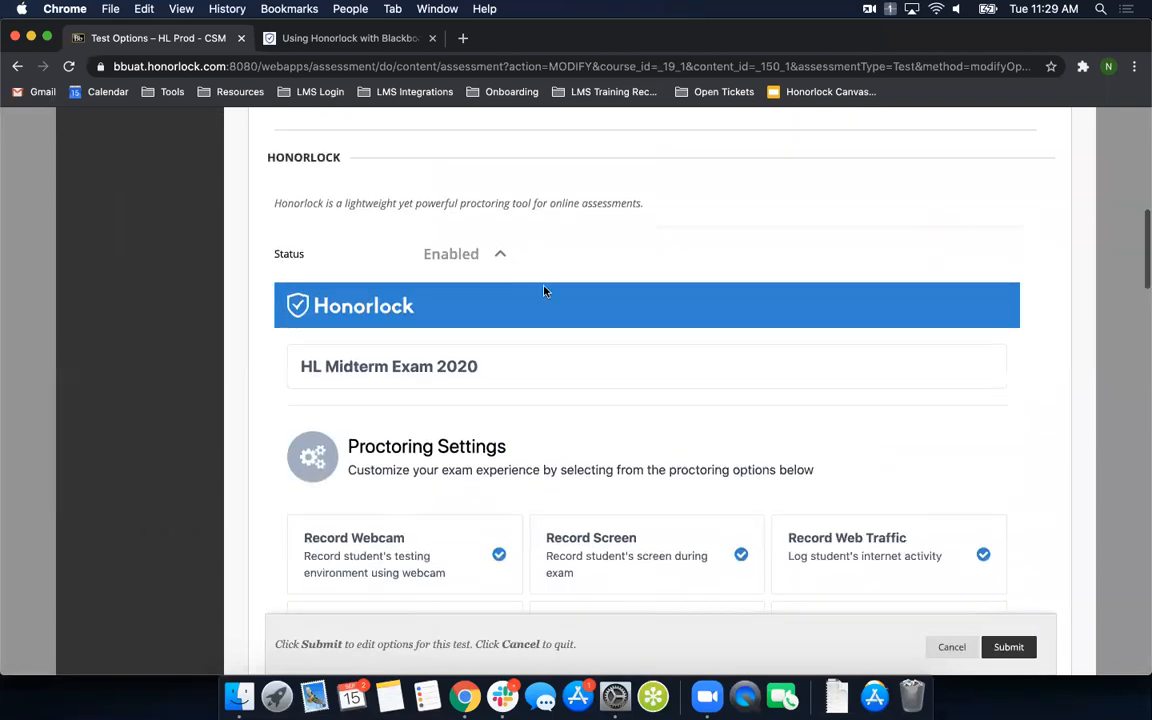
pyautogui.click(500, 255)
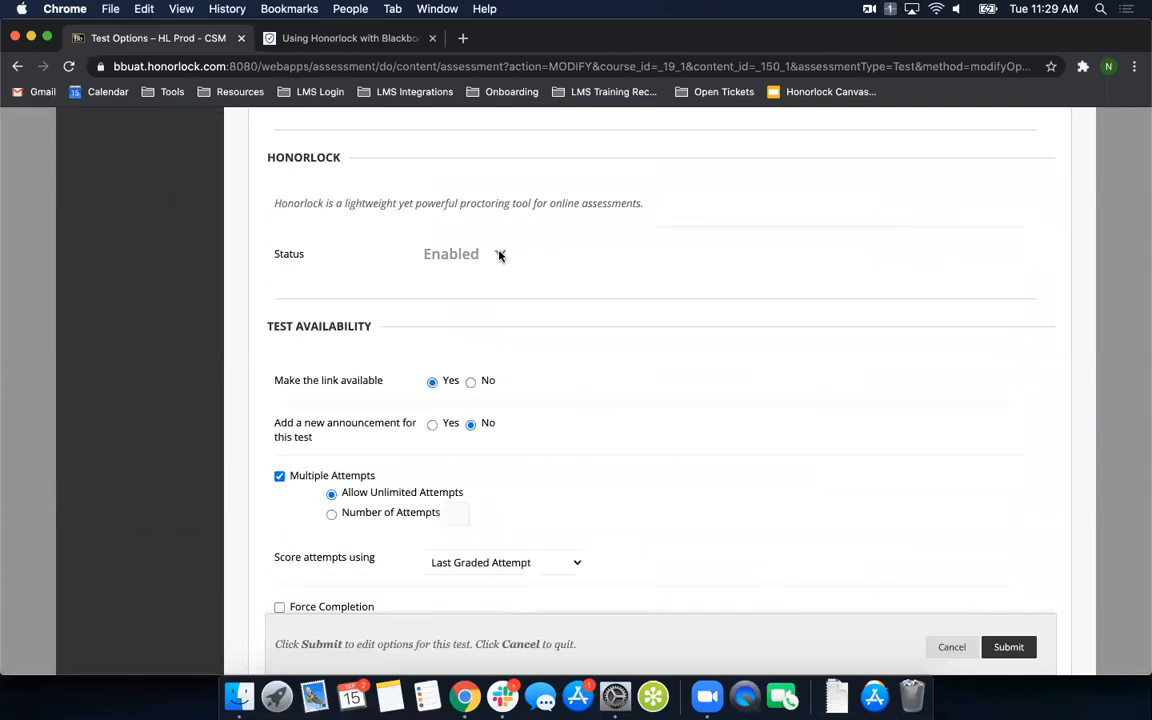
# - Review the Test Availability settings down to the display dates and select the text in the test's Password field
pyautogui.scroll(-4, 603, 344)
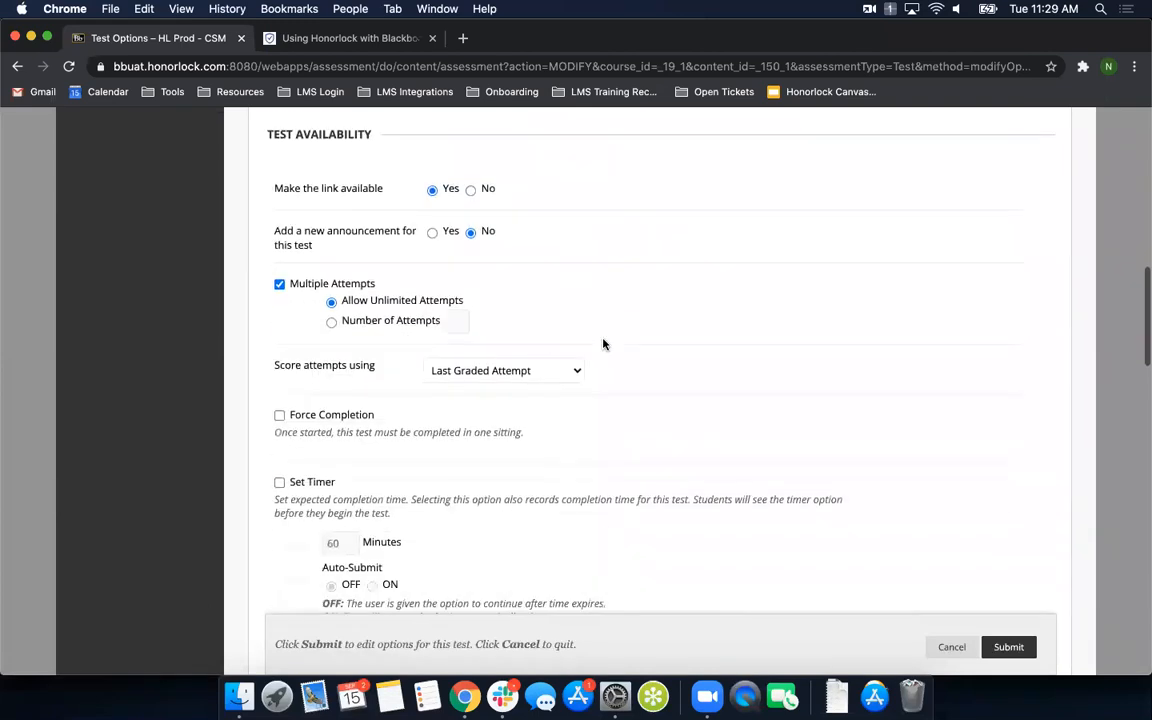
pyautogui.scroll(2, 603, 344)
pyautogui.scroll(-9, 603, 344)
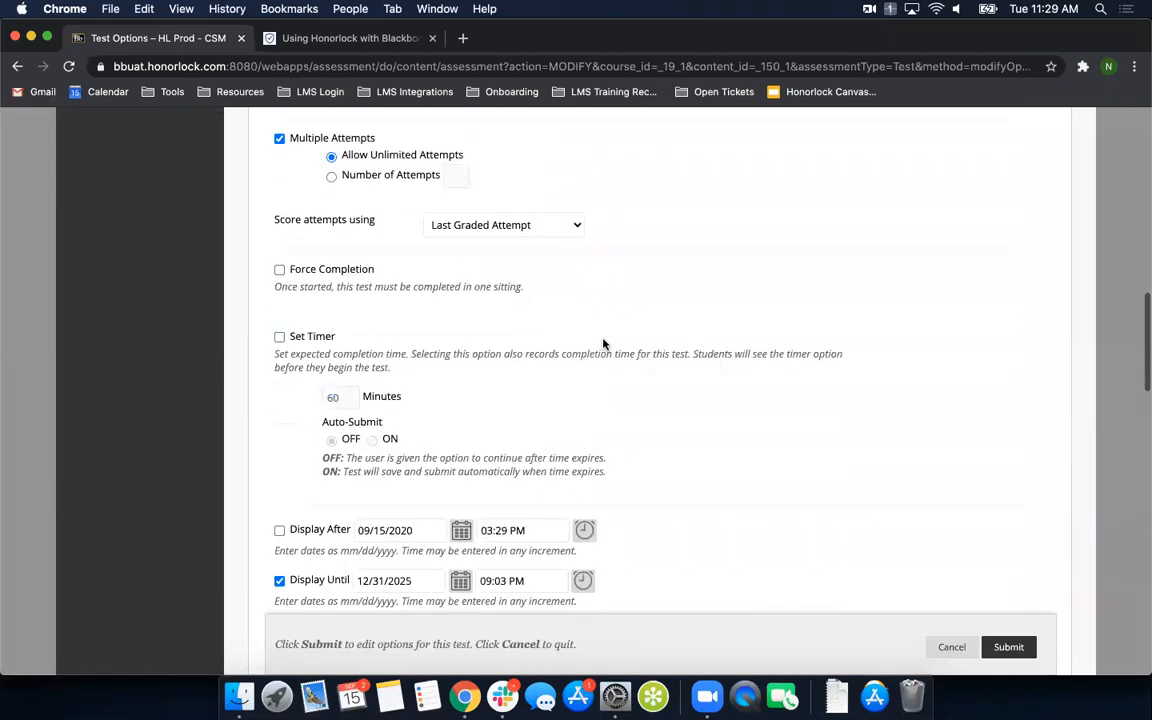
pyautogui.scroll(-2, 603, 344)
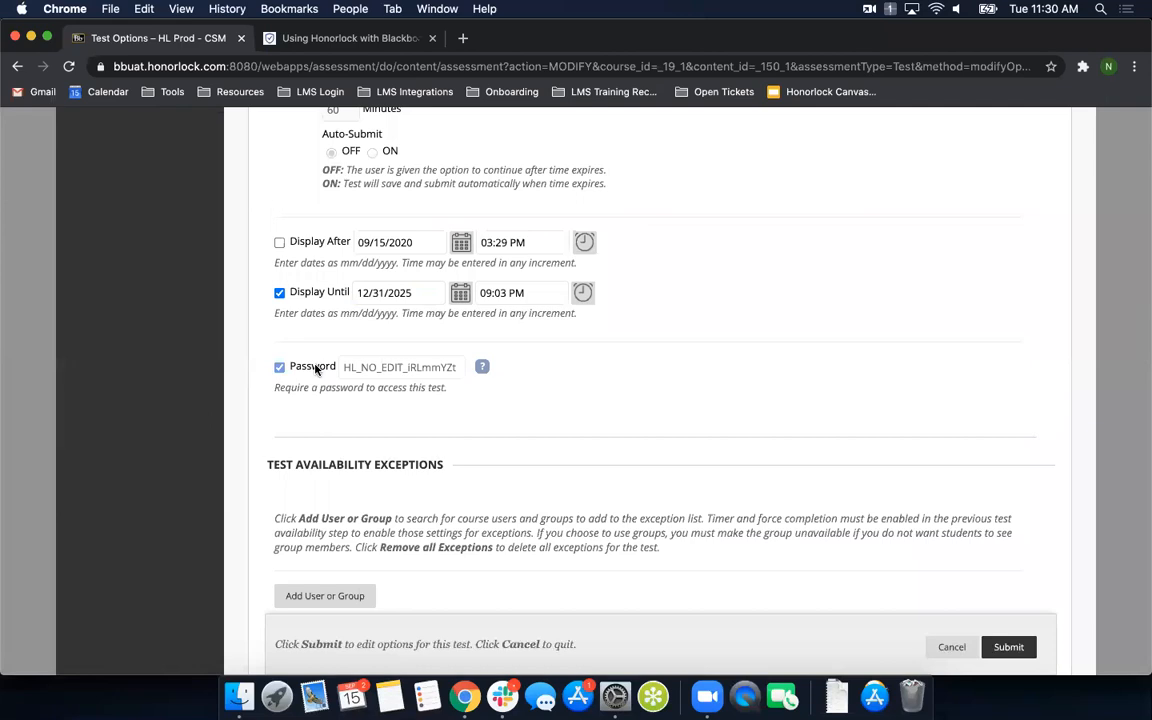
pyautogui.doubleClick(362, 368)
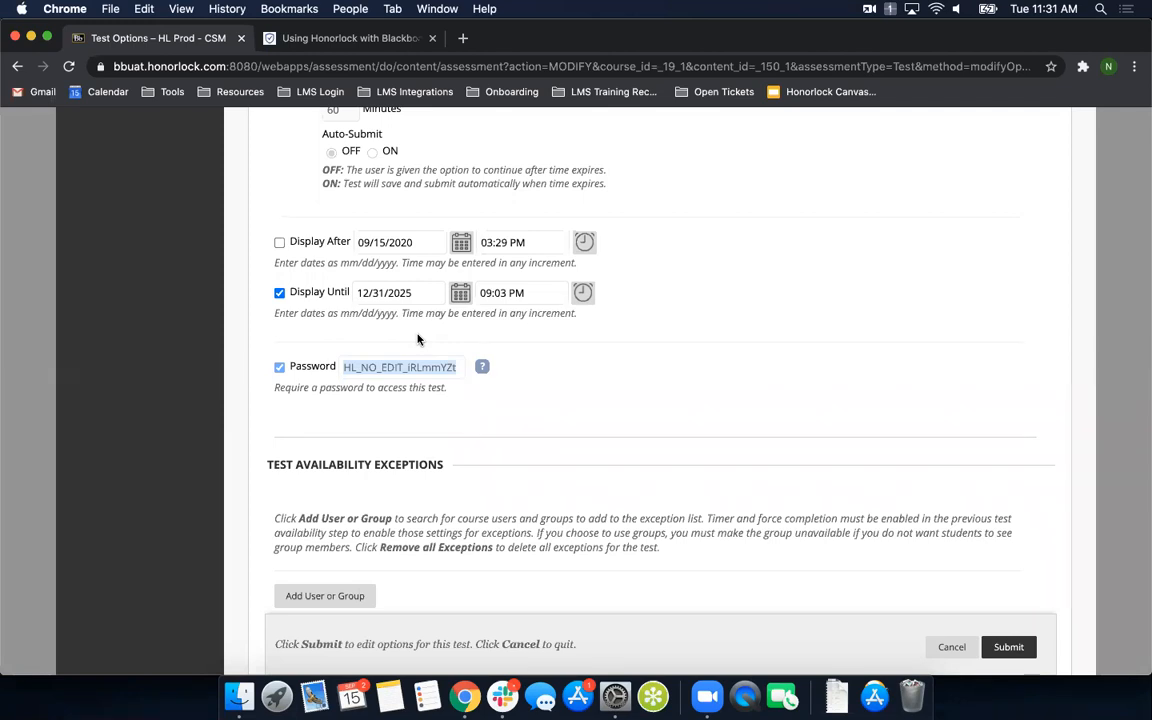
# - Cancel the test options, enter Student Preview for the course and show its Content area
pyautogui.click(930, 648)
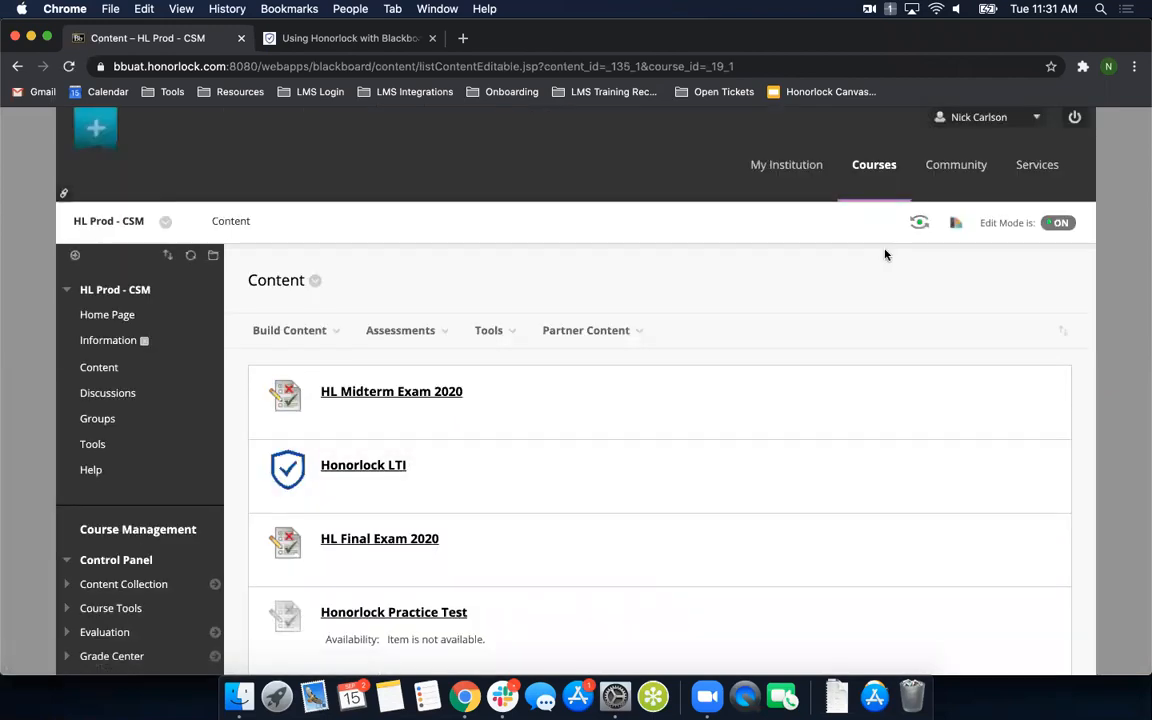
pyautogui.moveTo(919, 226)
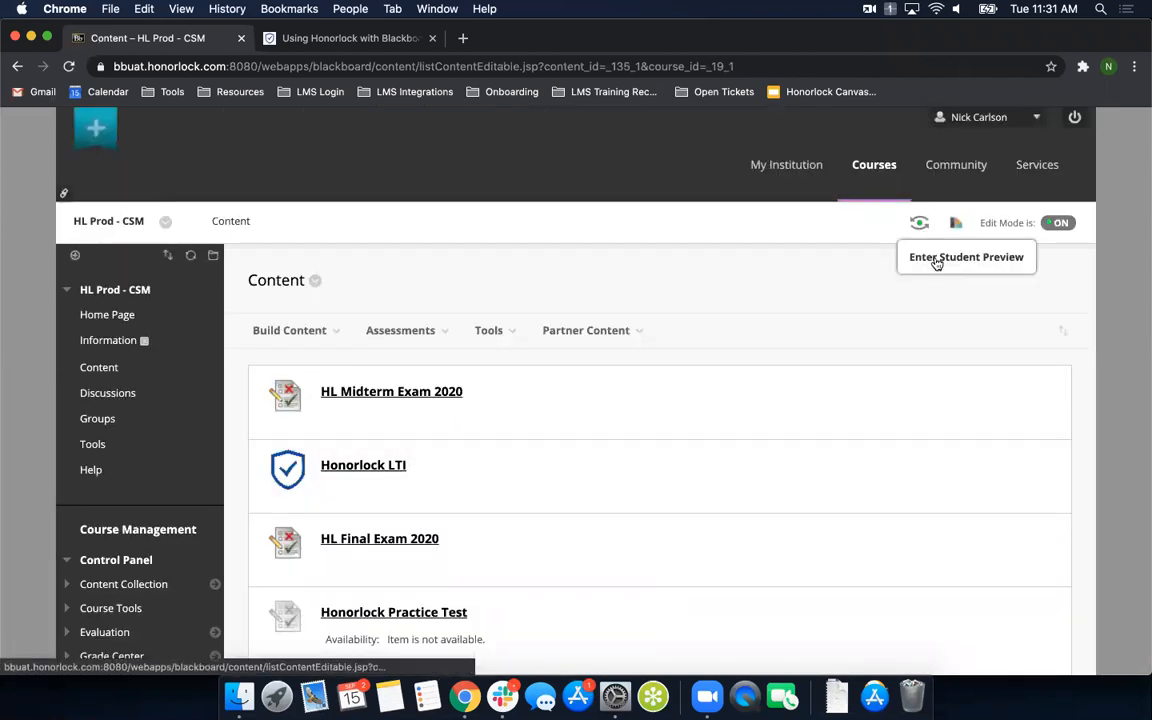
pyautogui.click(936, 260)
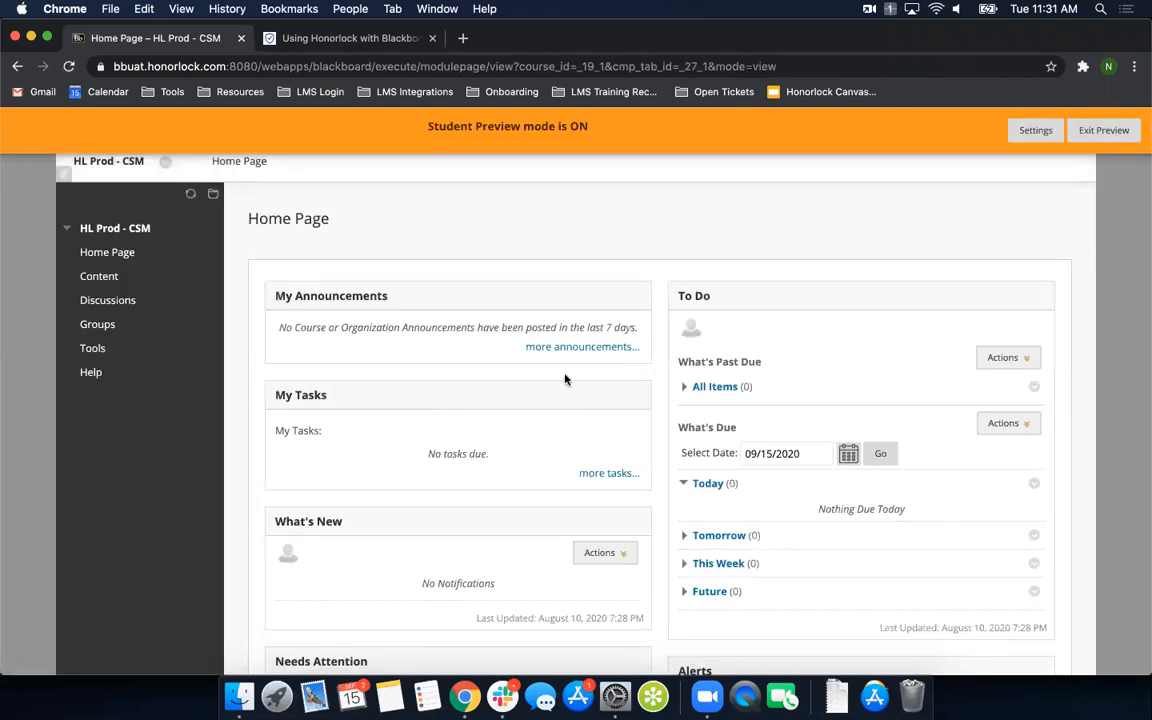
pyautogui.click(104, 280)
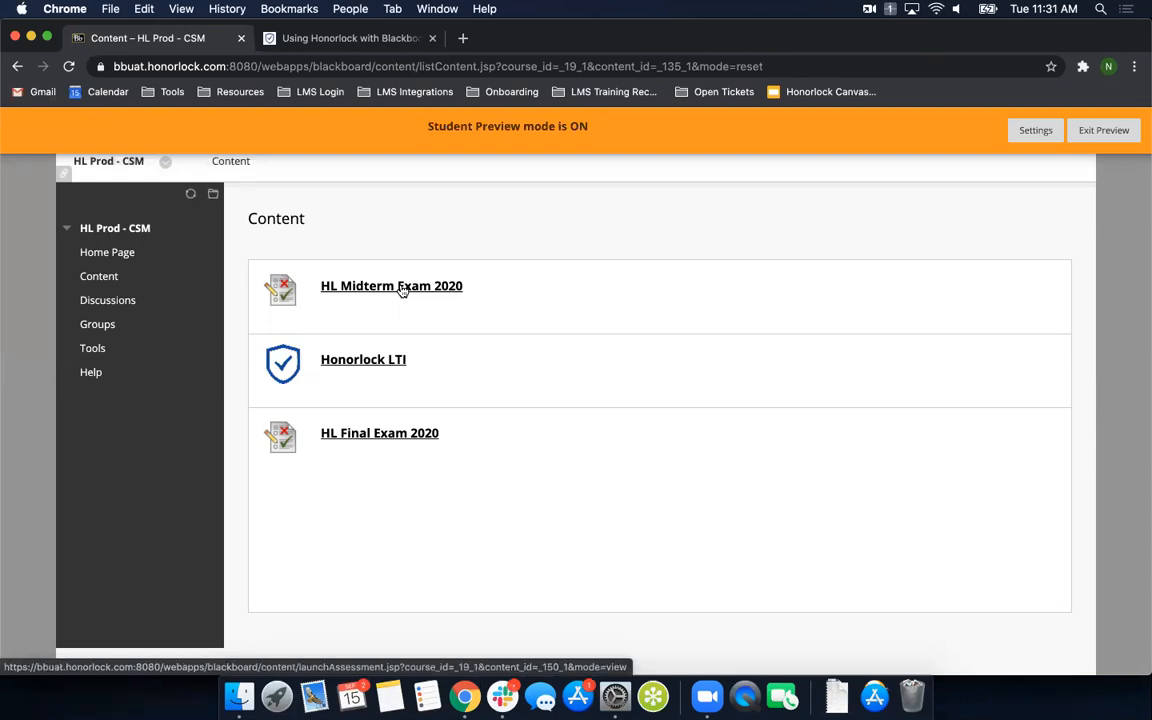
# - Launch the Honorlock LTI, accept its Terms of Service and Privacy Policy, and add the Honorlock extension to Chrome, closing the store page
pyautogui.click(362, 364)
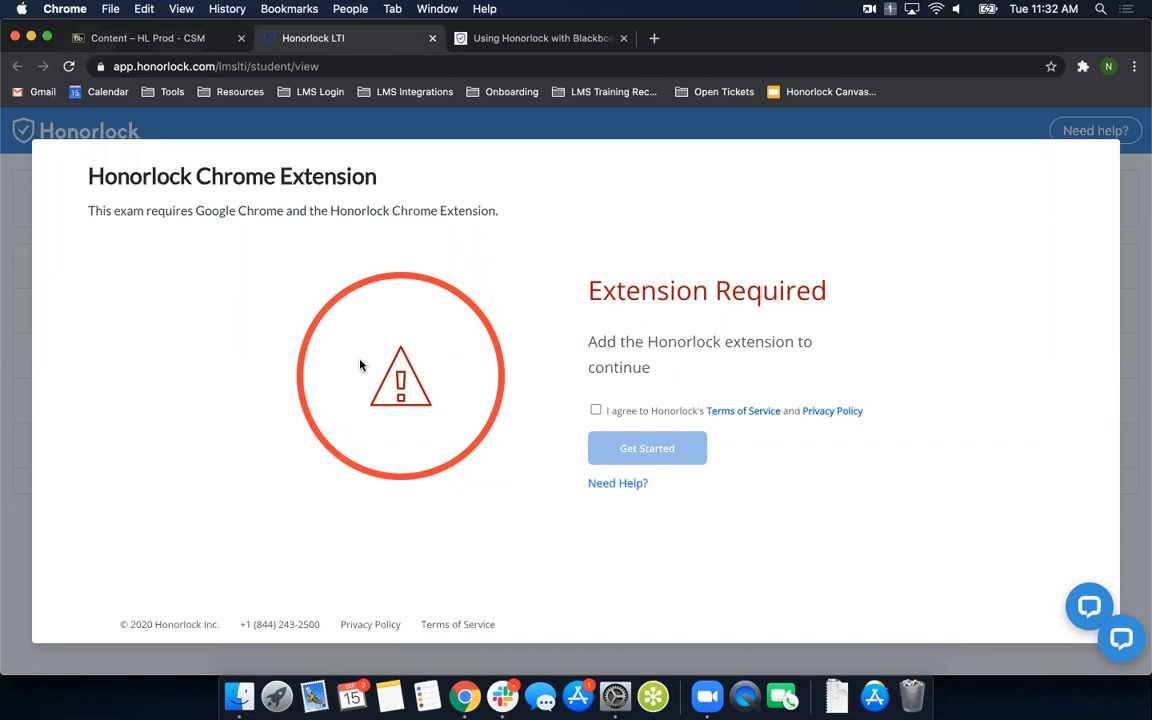
pyautogui.click(596, 410)
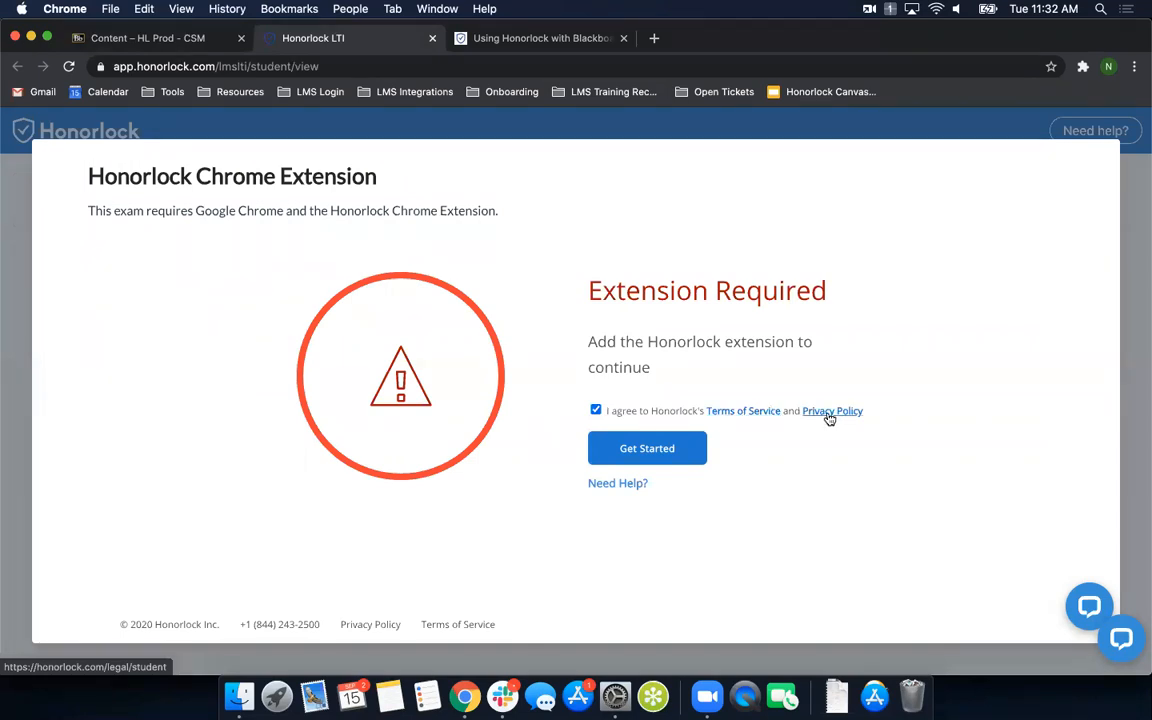
pyautogui.click(645, 452)
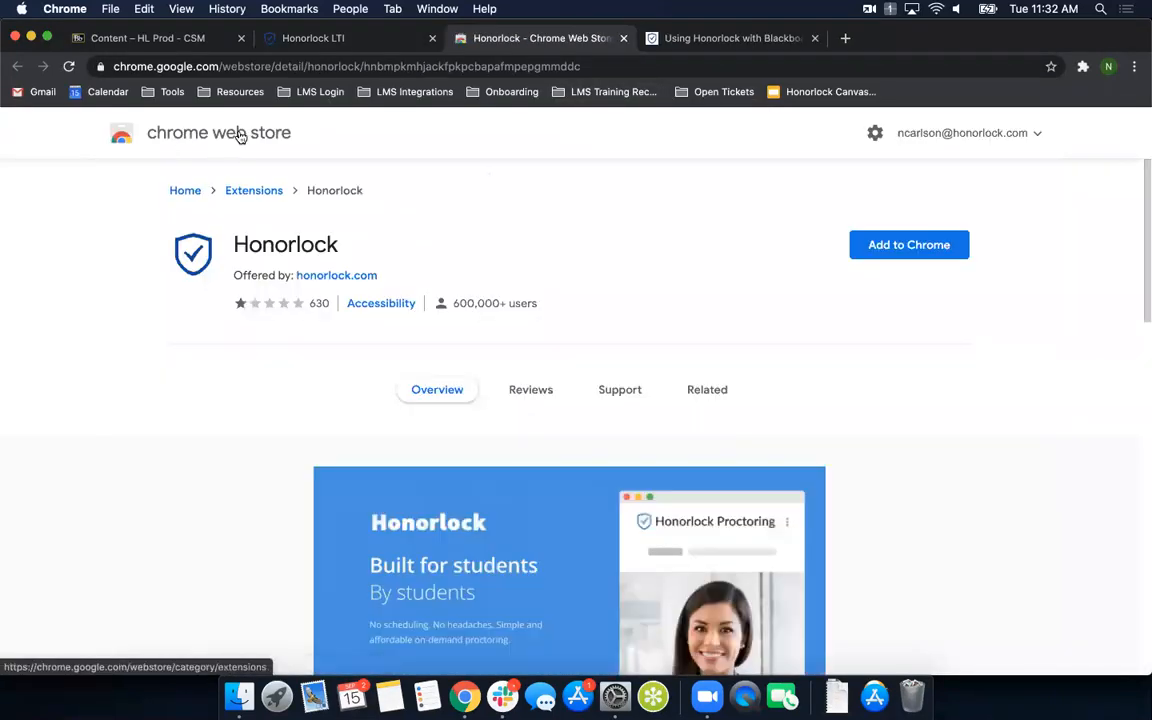
pyautogui.click(909, 247)
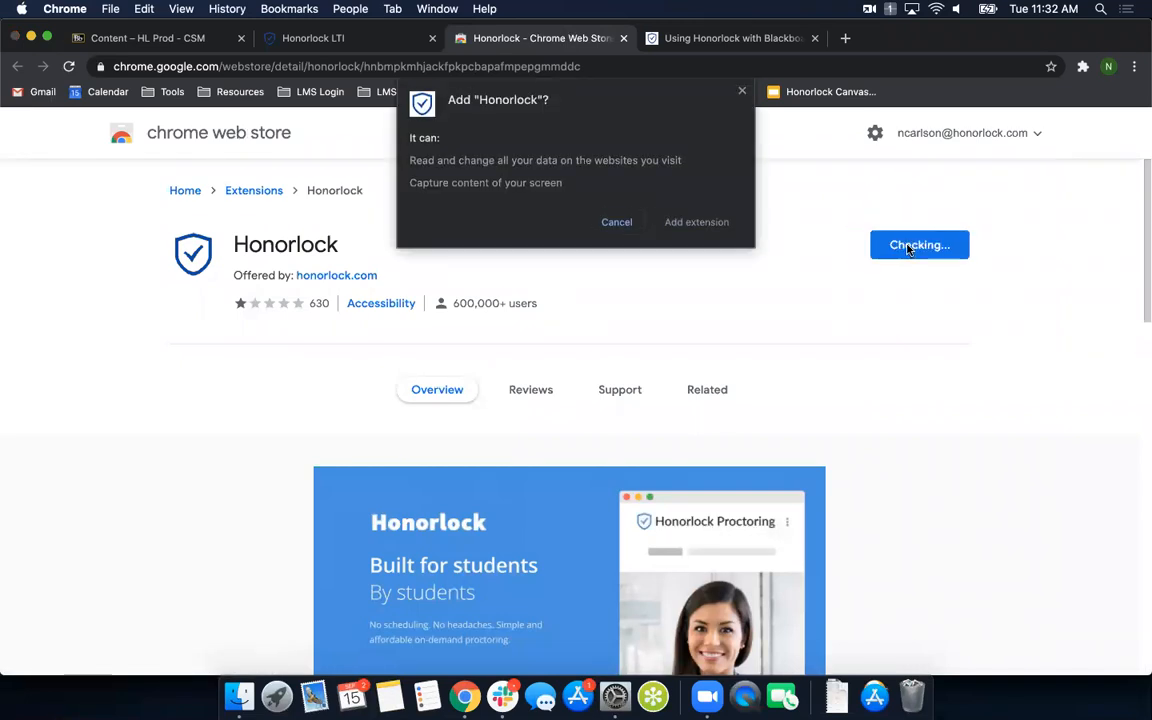
pyautogui.click(697, 222)
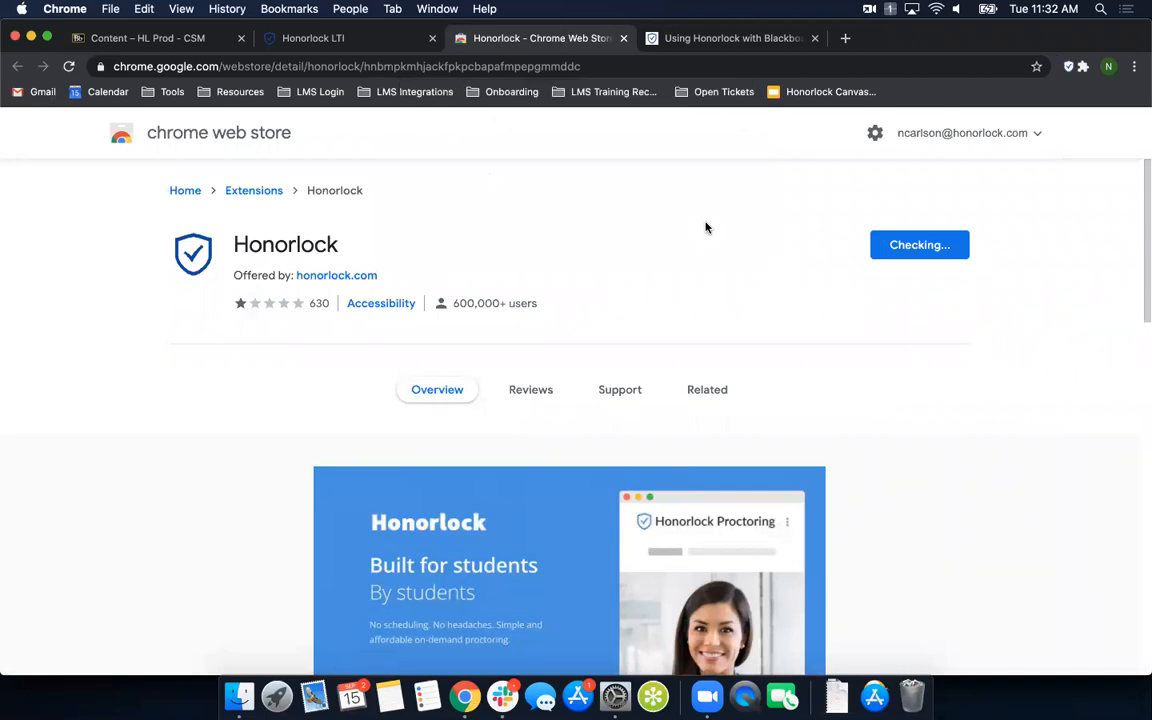
pyautogui.click(624, 38)
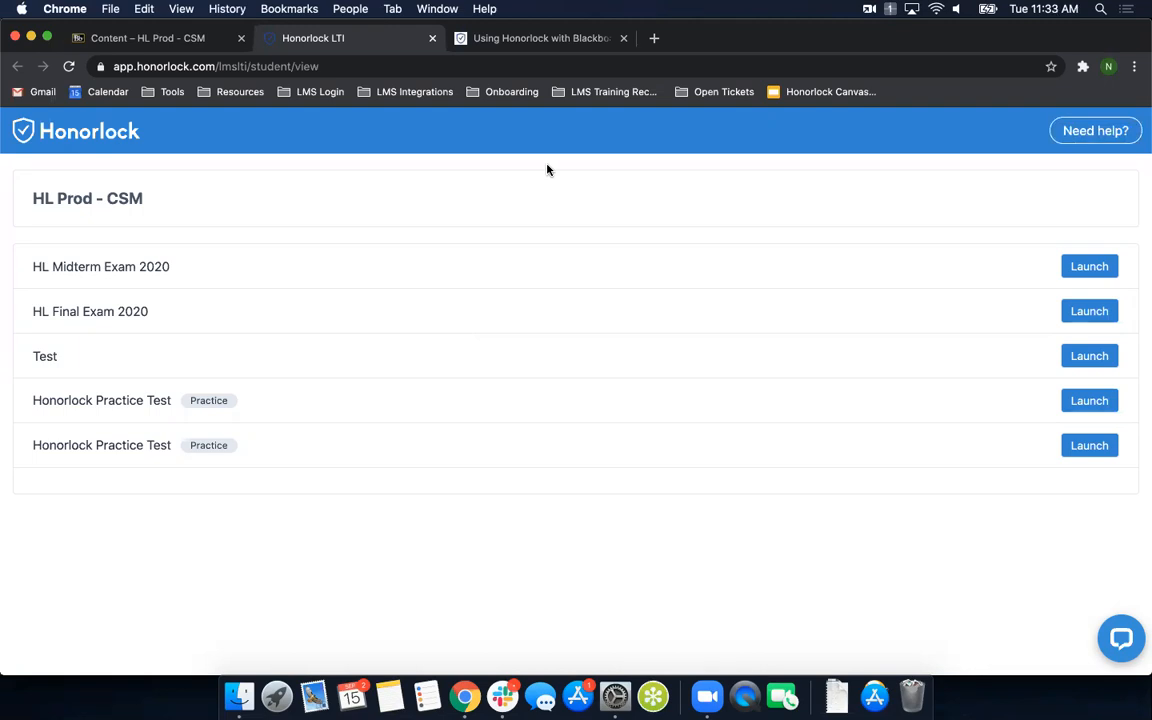
# - Launch HL Midterm Exam 2020 from the Honorlock exam list, begin it and read through its exam instructions
pyautogui.click(1093, 268)
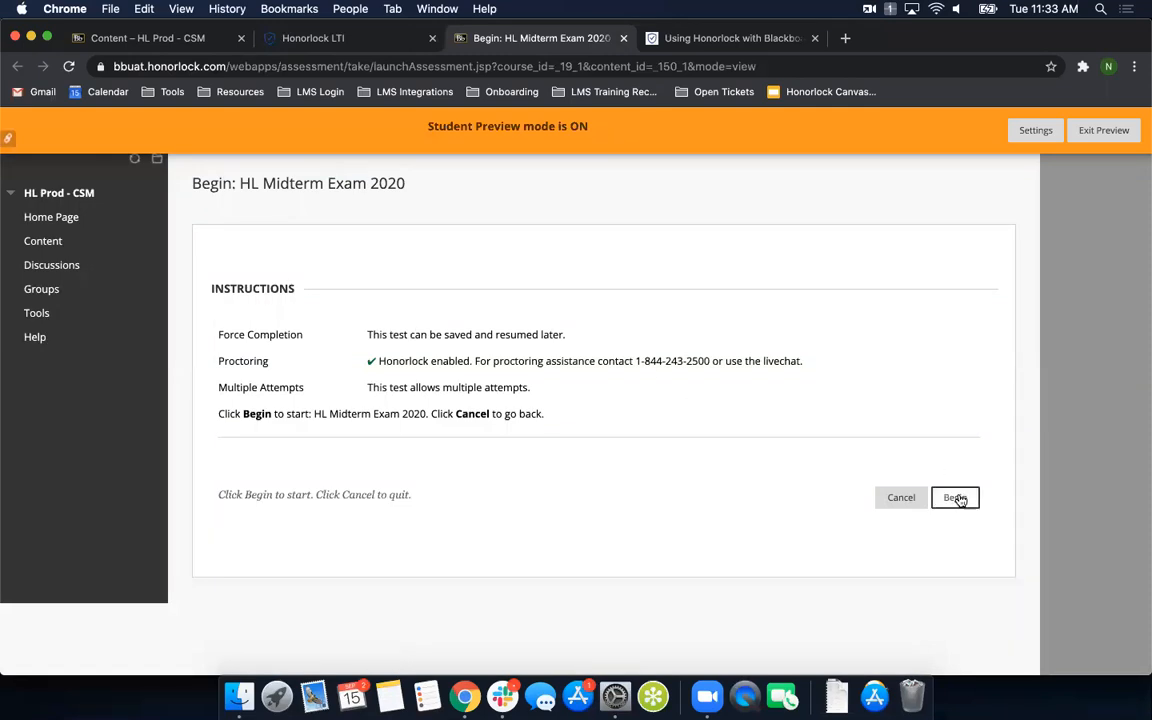
pyautogui.click(955, 498)
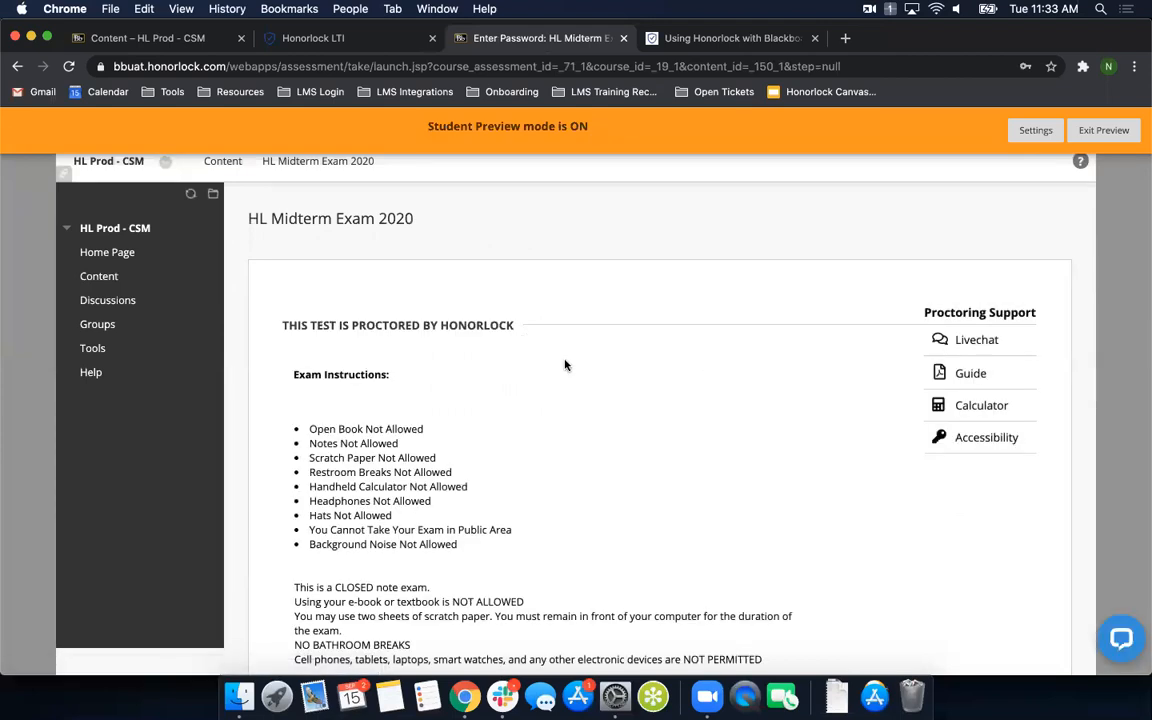
pyautogui.scroll(-1, 565, 365)
pyautogui.scroll(-2, 342, 356)
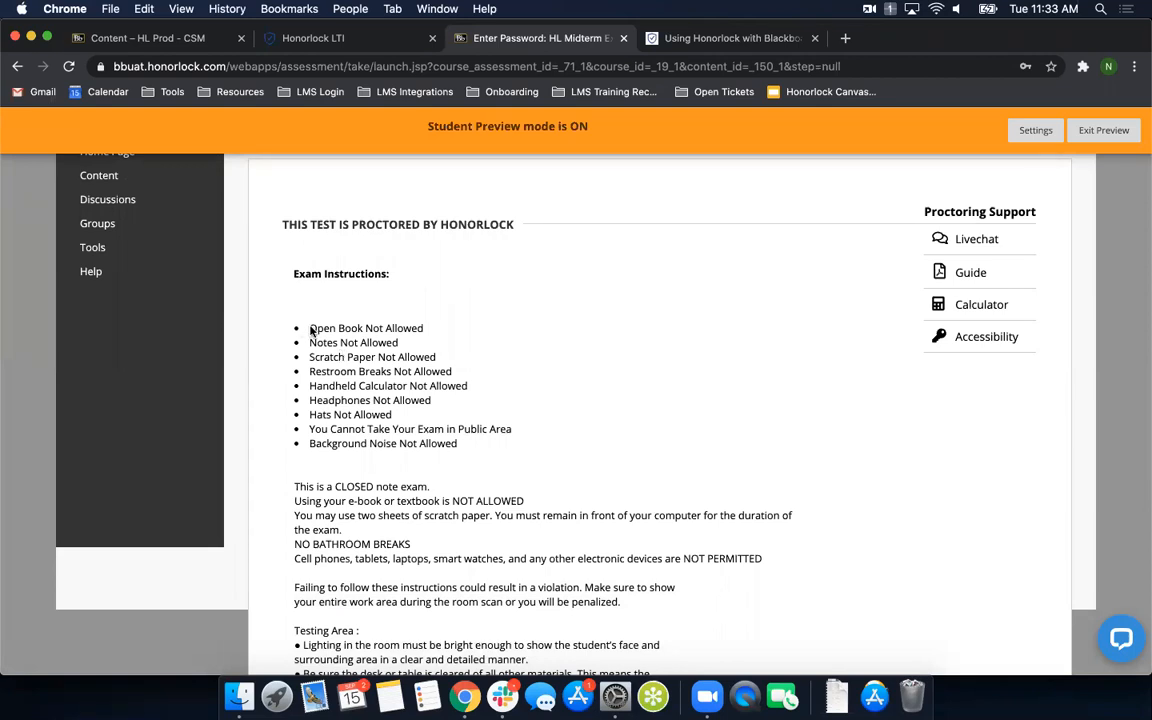
pyautogui.moveTo(307, 316); pyautogui.dragTo(470, 445)
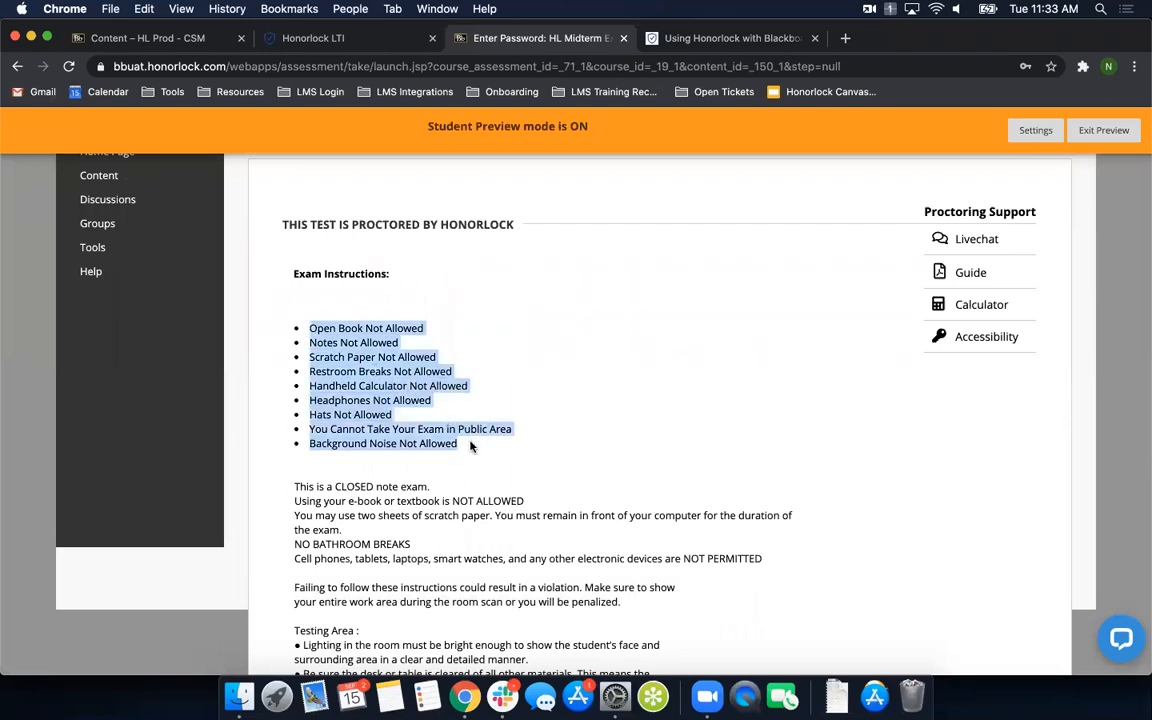
pyautogui.click(298, 392)
pyautogui.scroll(-2, 458, 436)
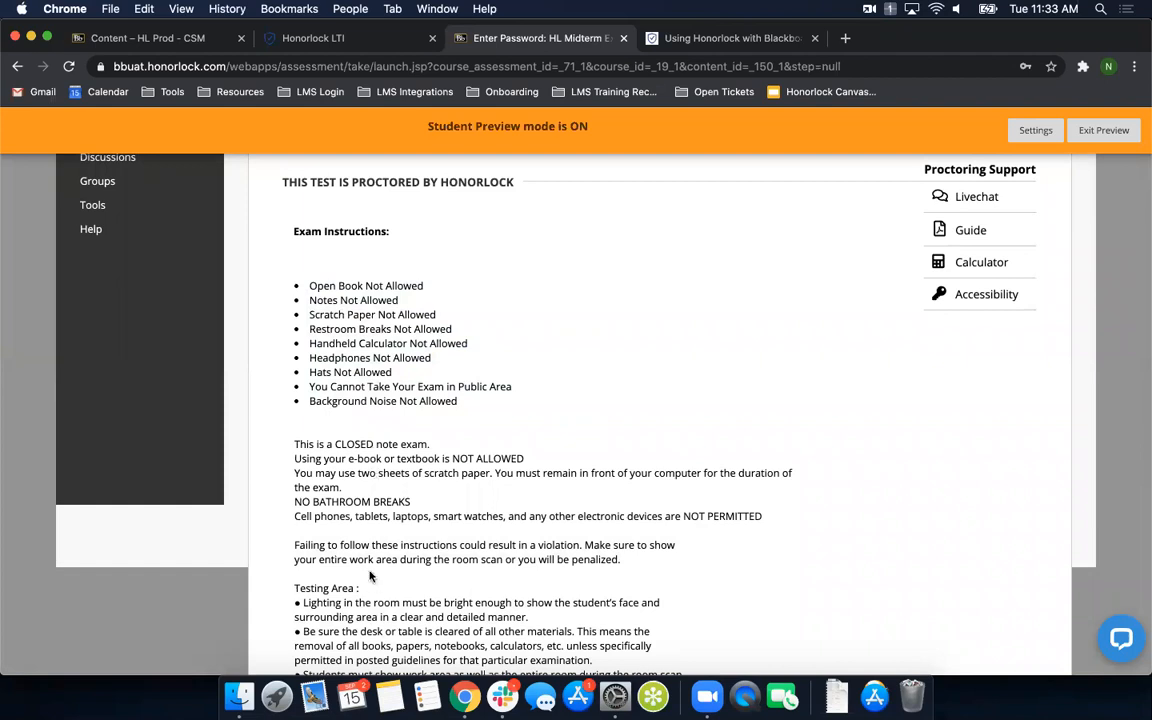
# - View the student Guide offered under Proctoring Support and close it
pyautogui.scroll(2, 589, 492)
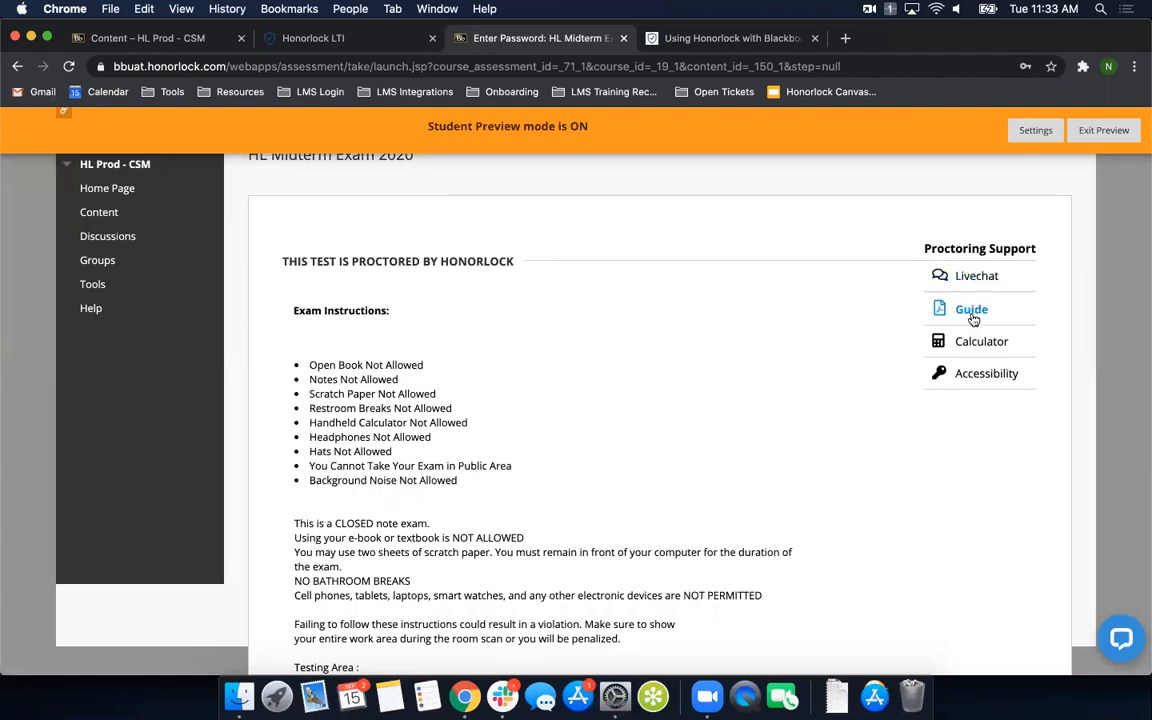
pyautogui.click(971, 312)
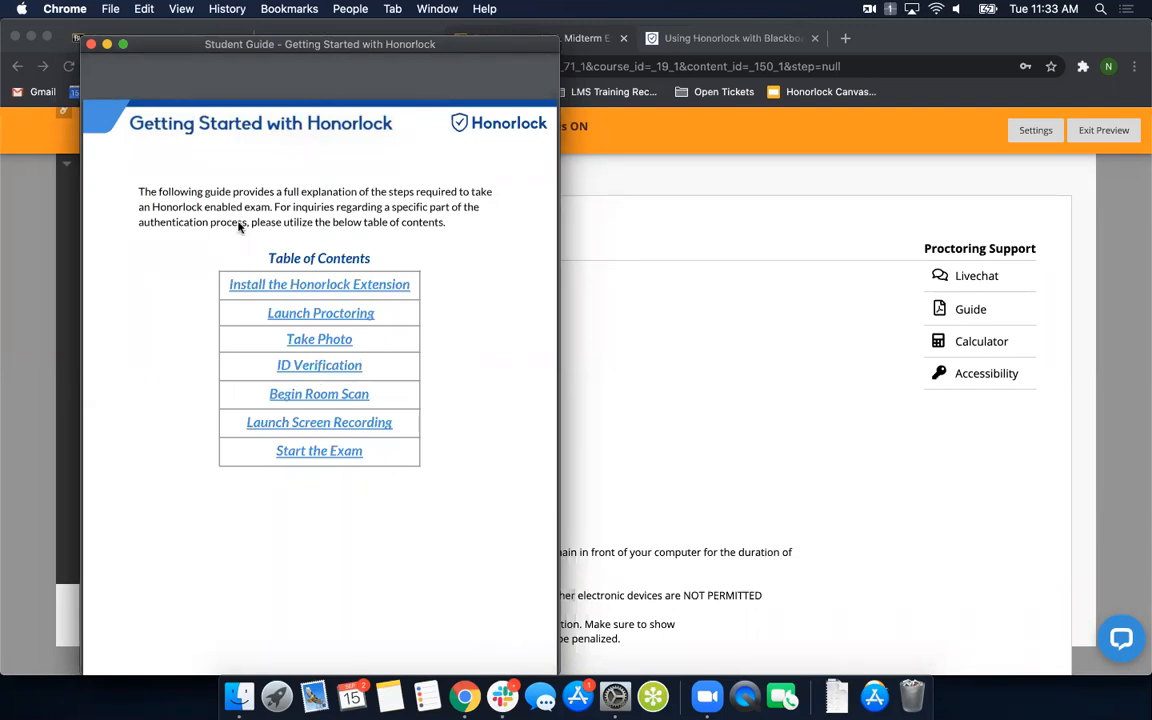
pyautogui.click(91, 45)
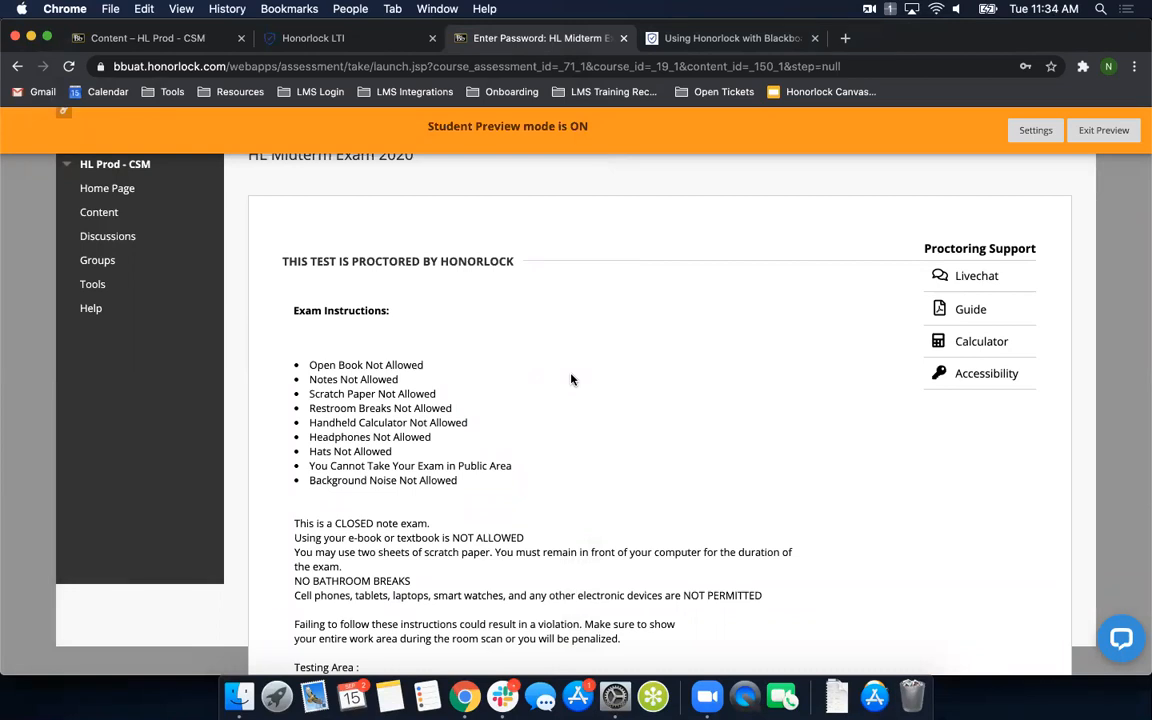
# - Launch proctoring from the end of the exam instructions
pyautogui.scroll(-3, 571, 379)
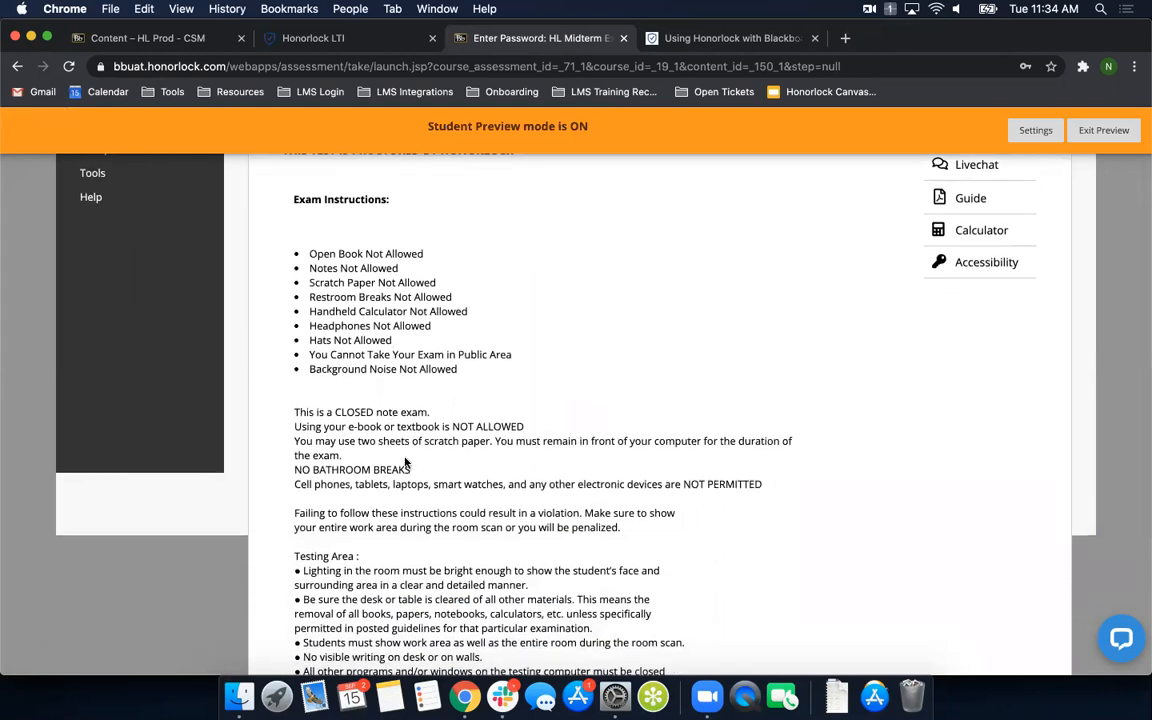
pyautogui.scroll(-5, 400, 450)
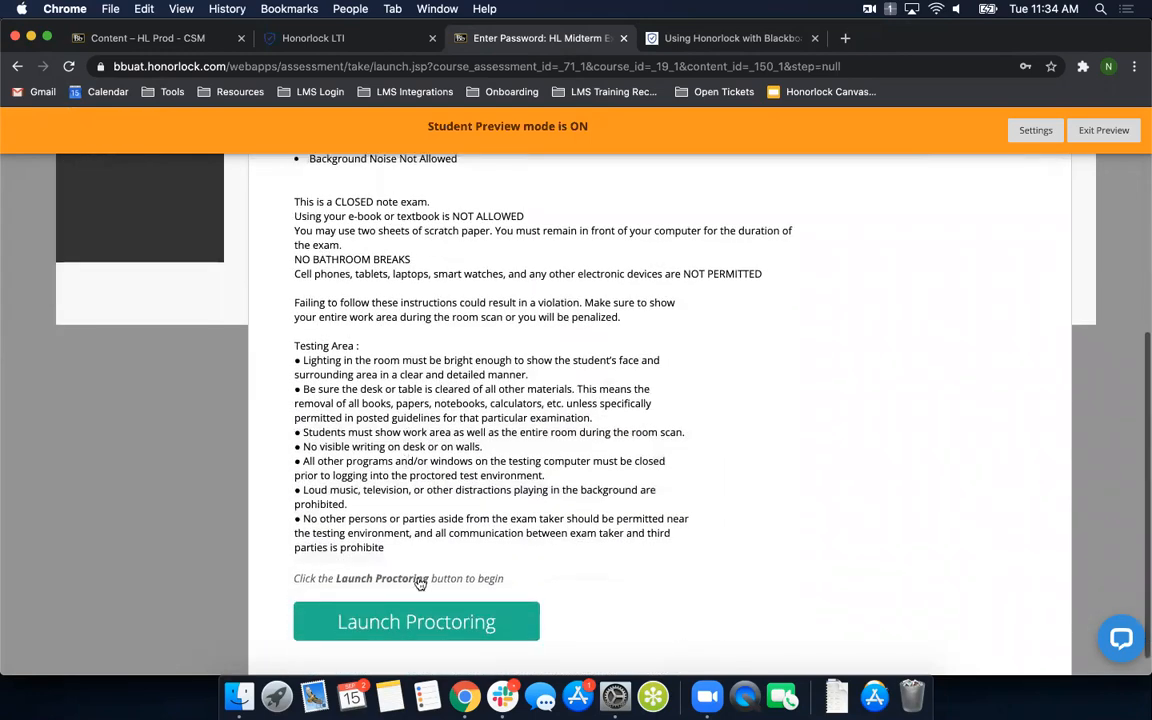
pyautogui.scroll(-1, 419, 581)
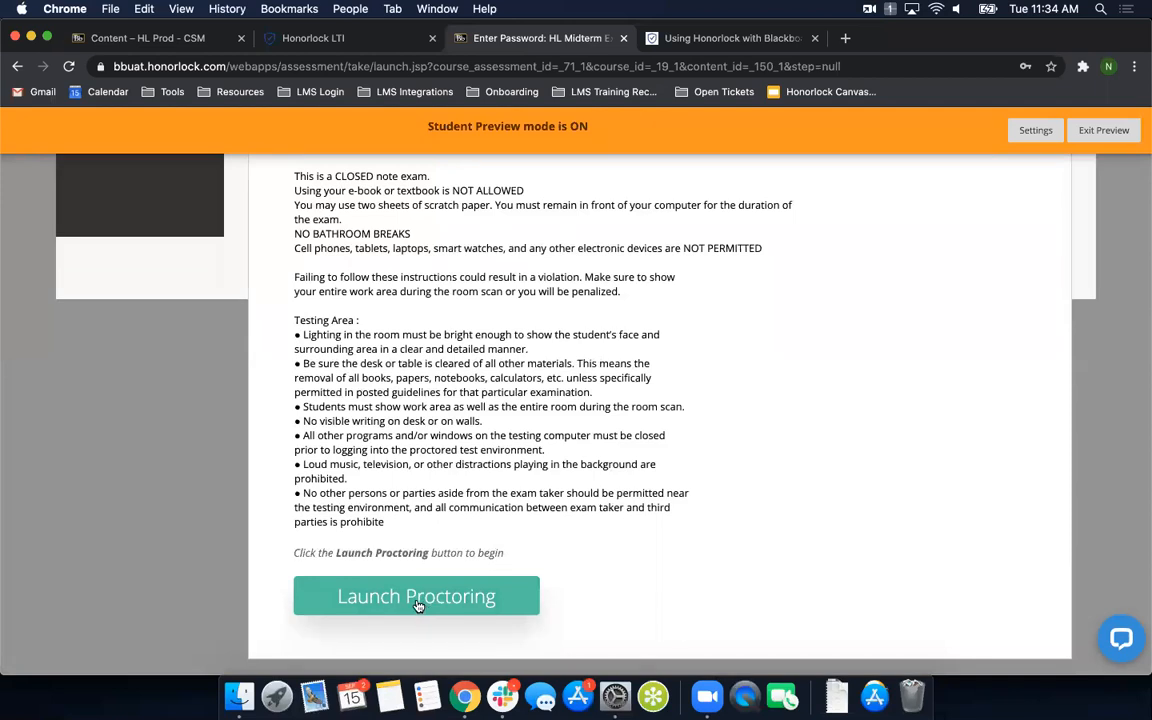
pyautogui.click(418, 602)
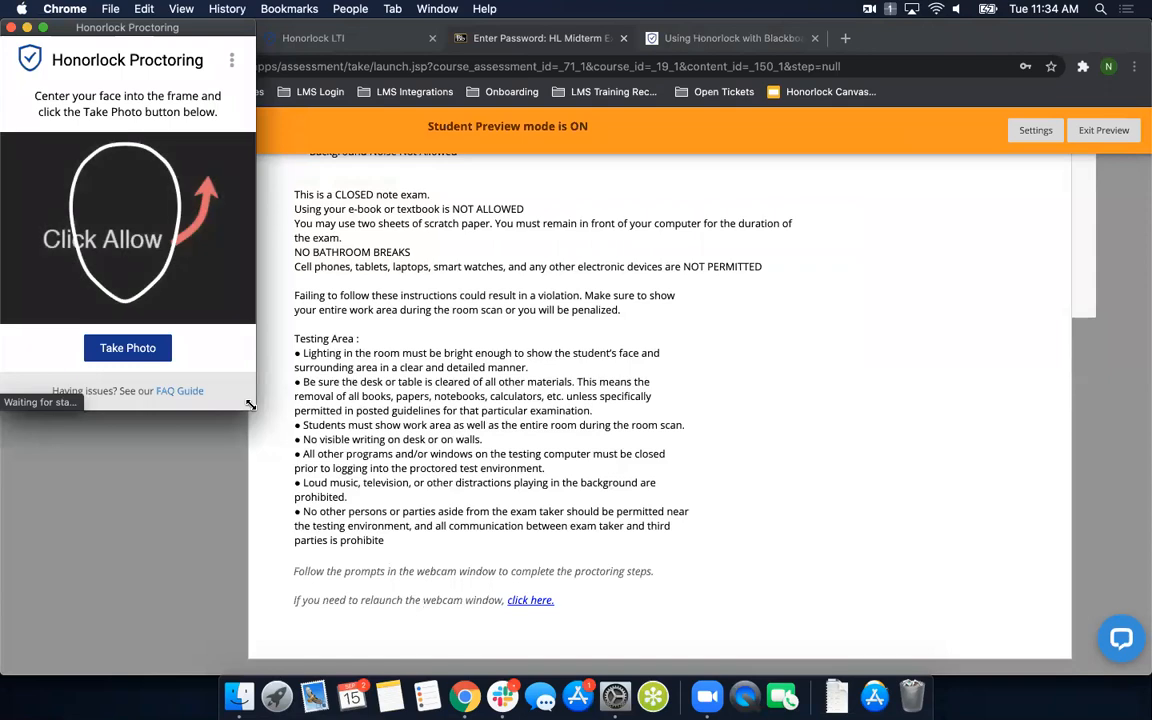
# - Quit Slack and narrow the exam's browser window so it sits beside the Honorlock Proctoring window
pyautogui.click(170, 488)
pyautogui.moveTo(8, 422); pyautogui.dragTo(134, 414)
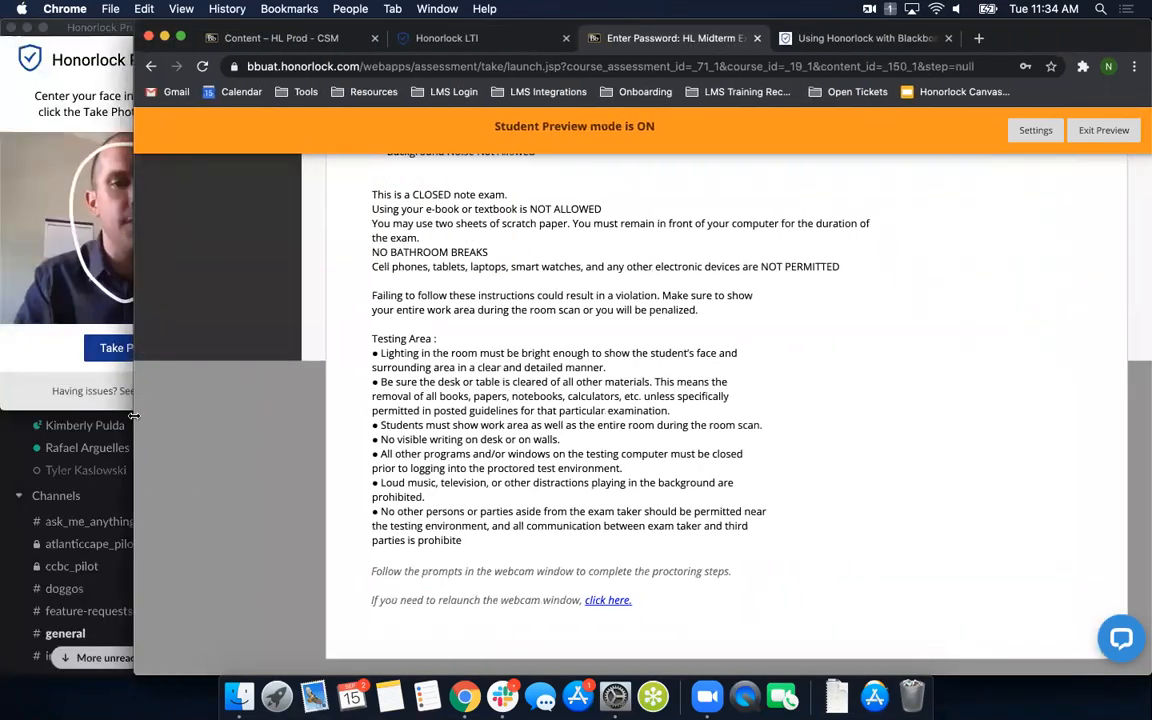
pyautogui.rightClick(502, 696)
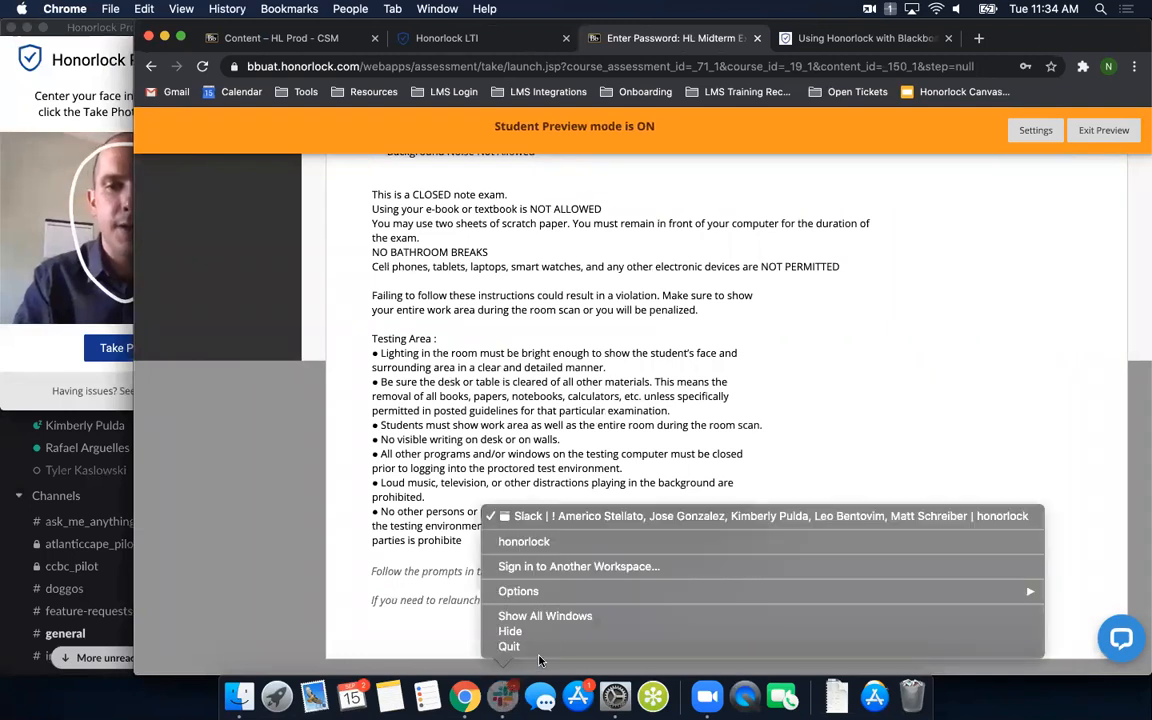
pyautogui.click(545, 647)
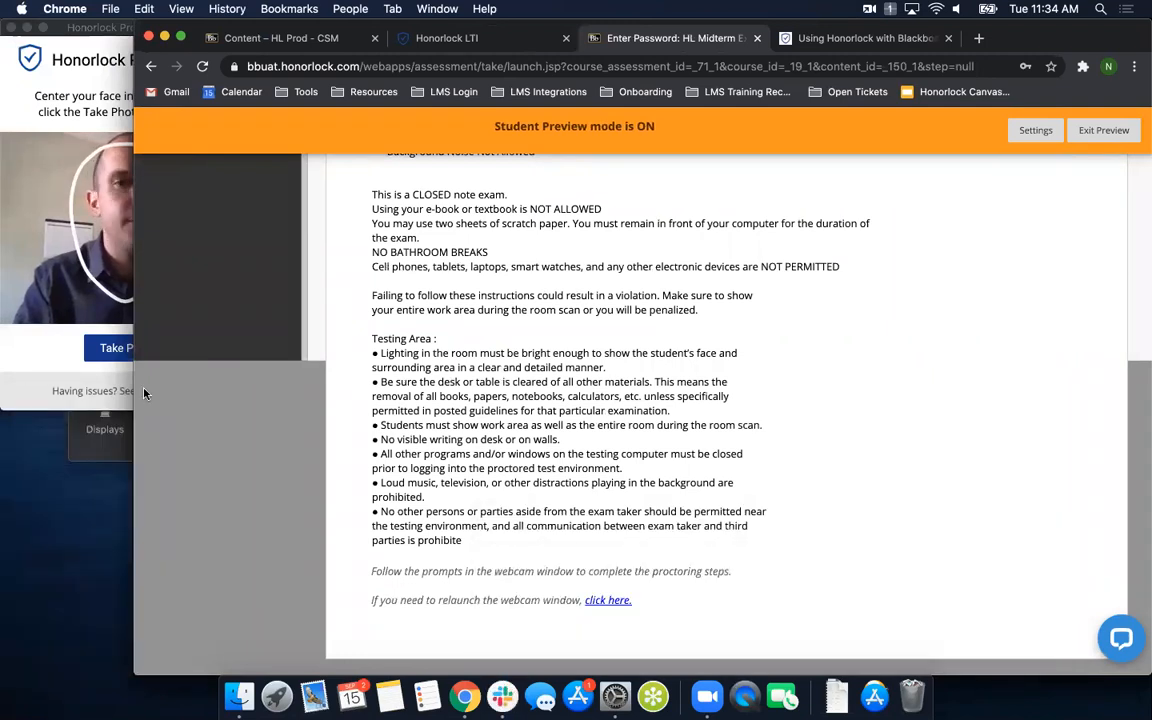
pyautogui.moveTo(134, 400); pyautogui.dragTo(261, 404)
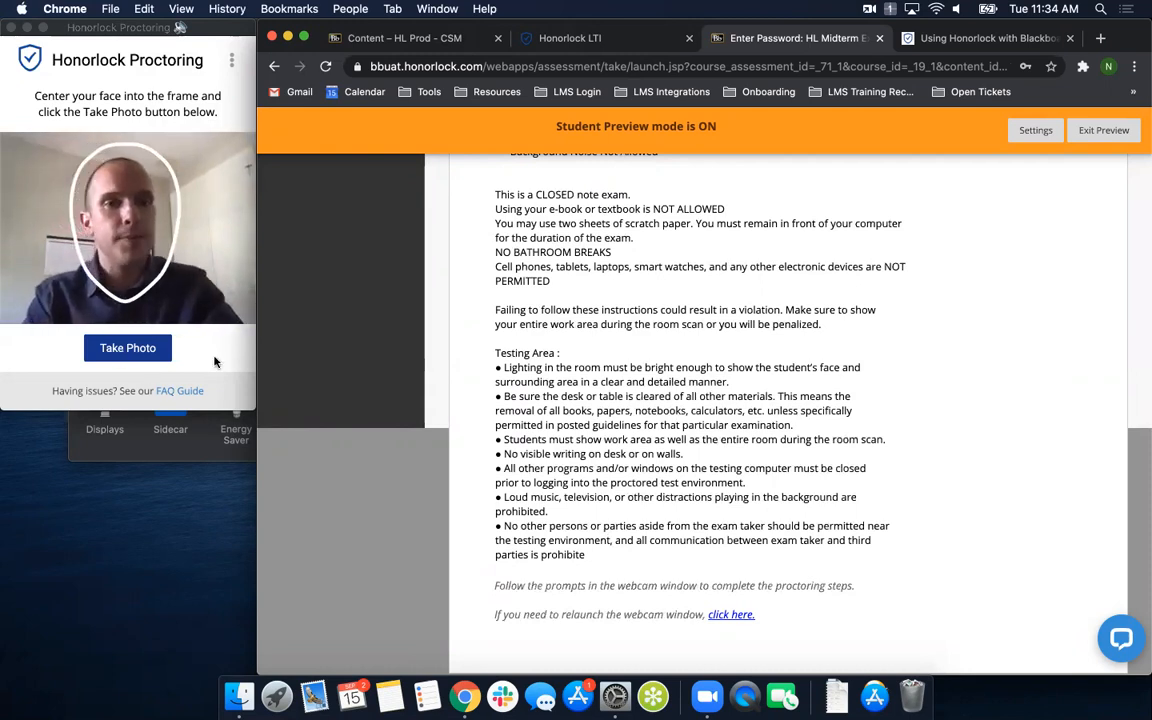
# - Take the student photo and the photo of the ID card in the Honorlock identity verification
pyautogui.click(128, 350)
pyautogui.click(128, 348)
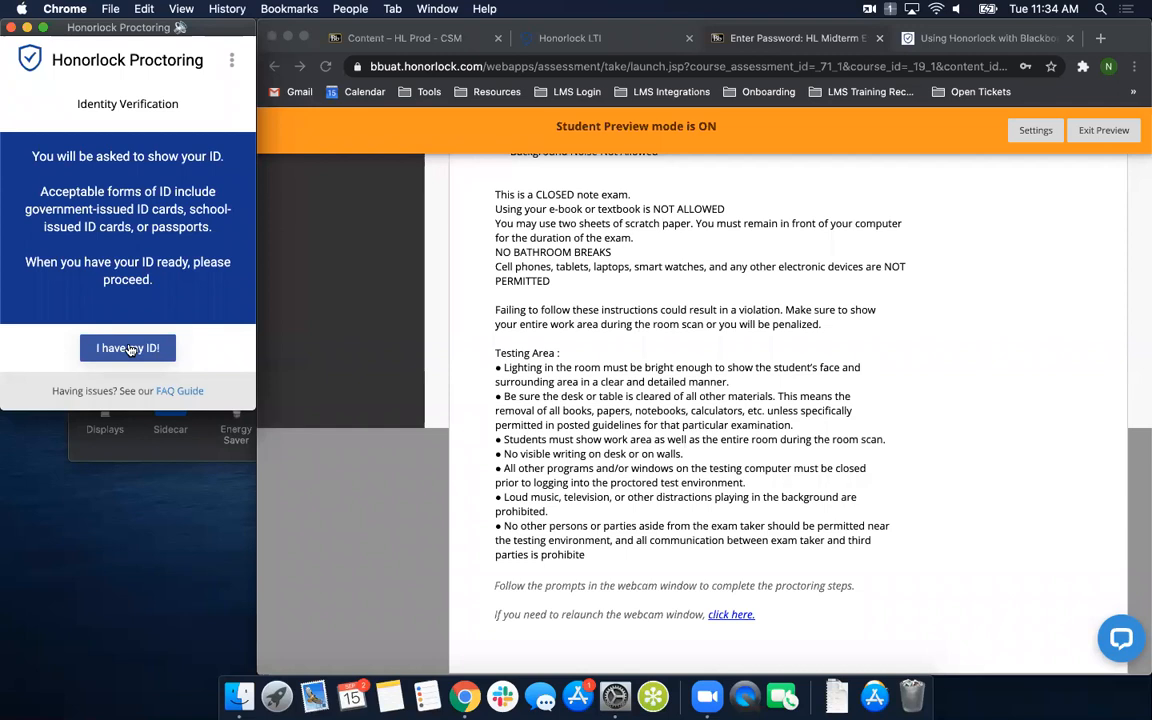
pyautogui.click(130, 350)
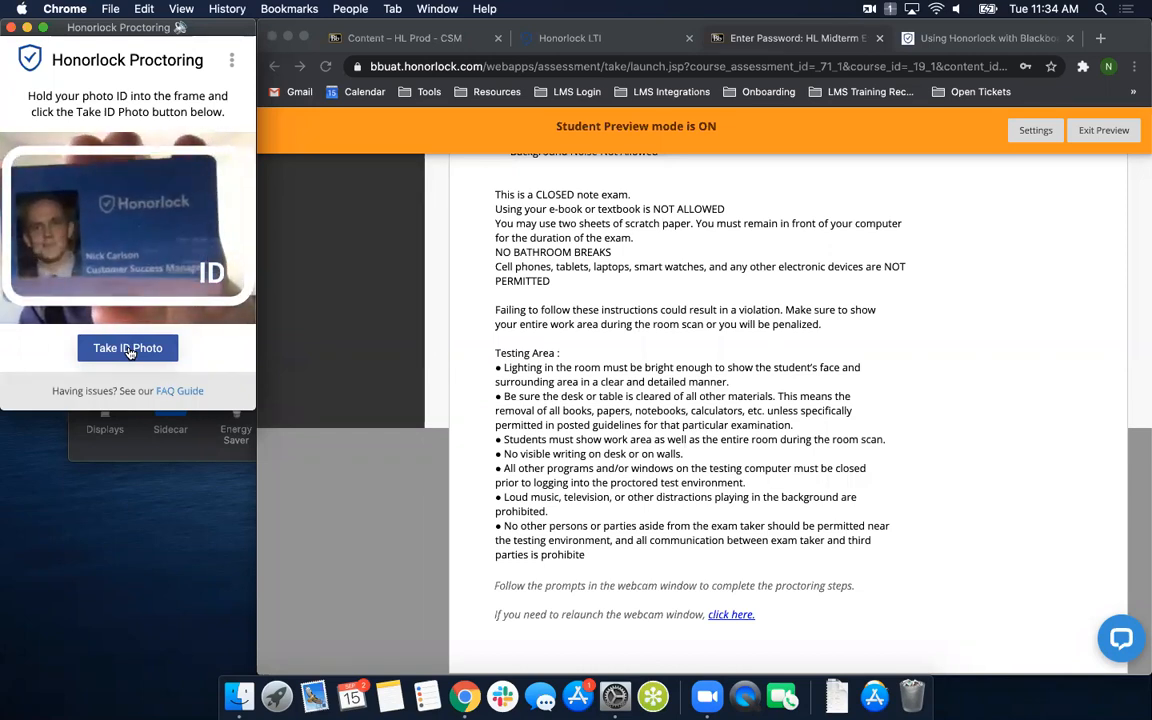
pyautogui.click(129, 350)
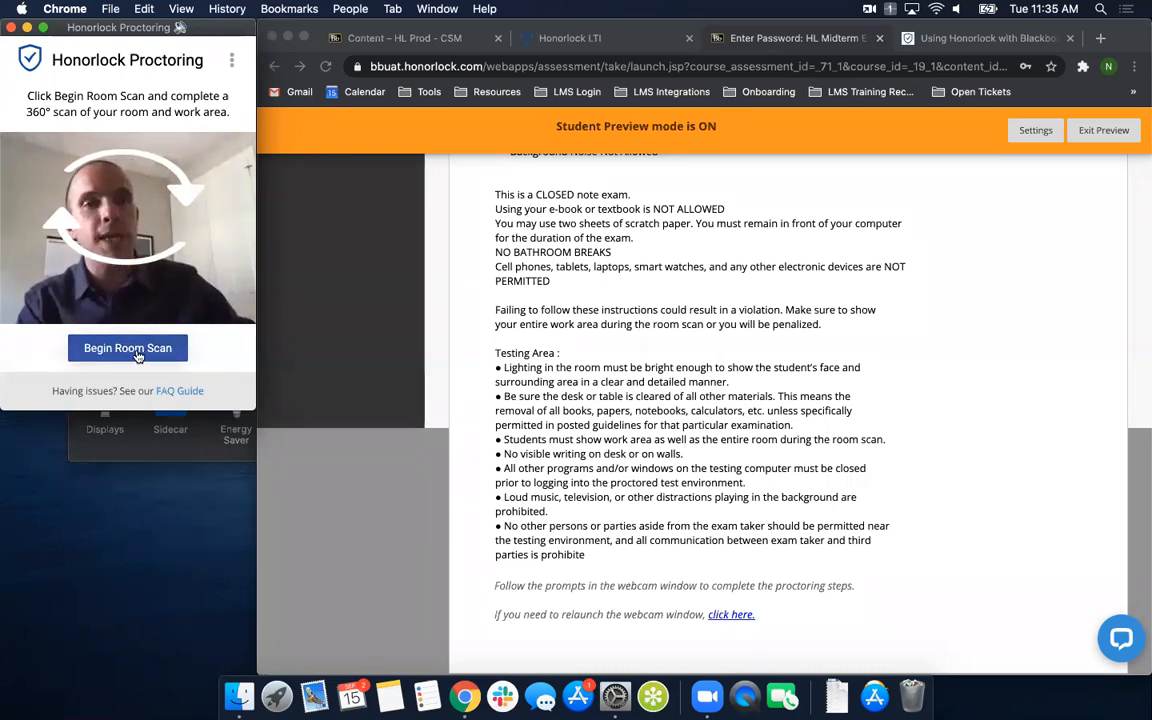
# - Record the 360° room scan and submit it after checking the replay
pyautogui.click(138, 349)
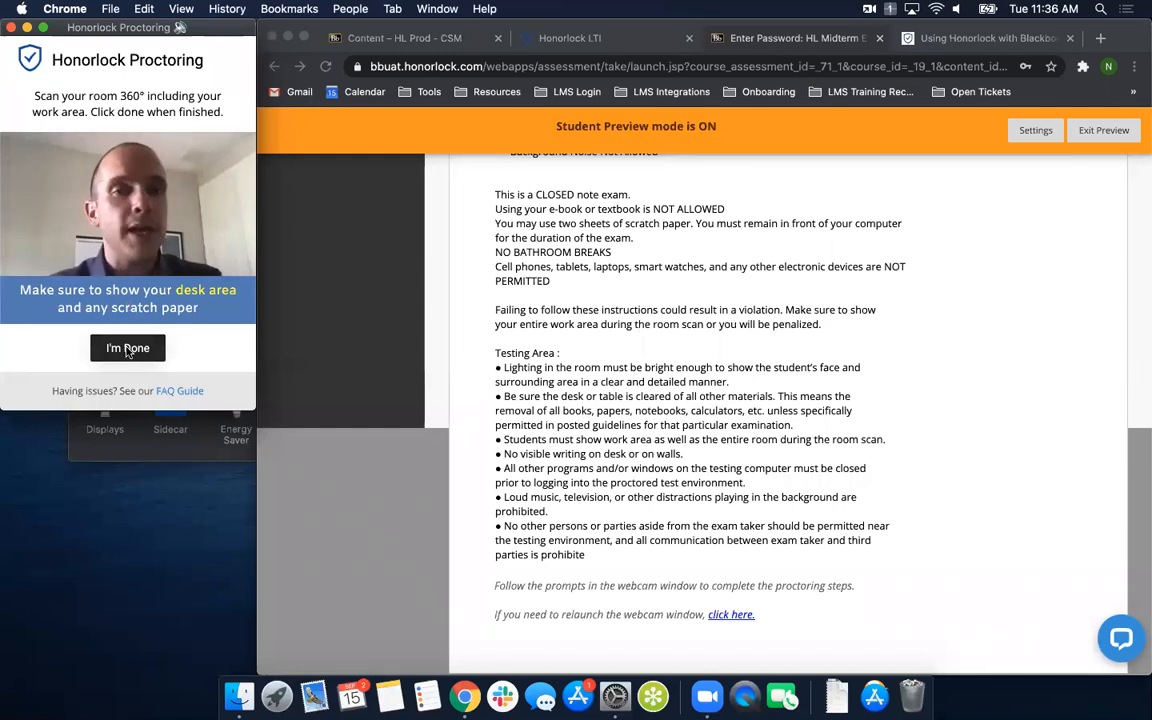
pyautogui.click(128, 349)
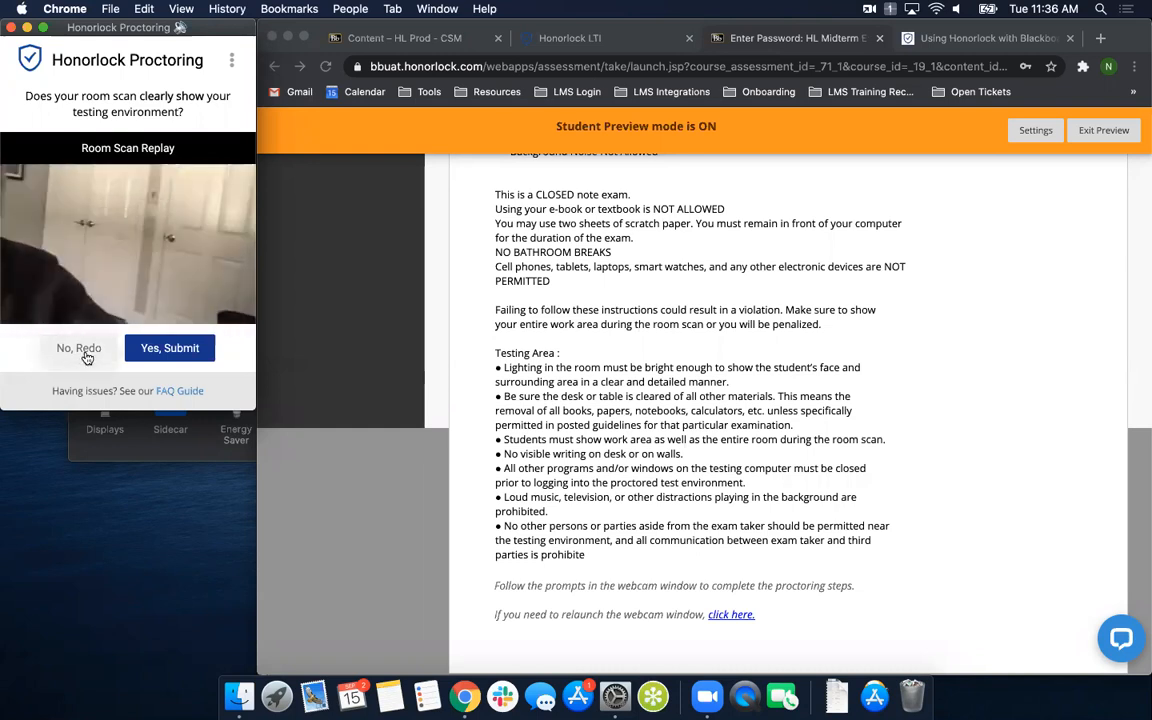
pyautogui.click(171, 355)
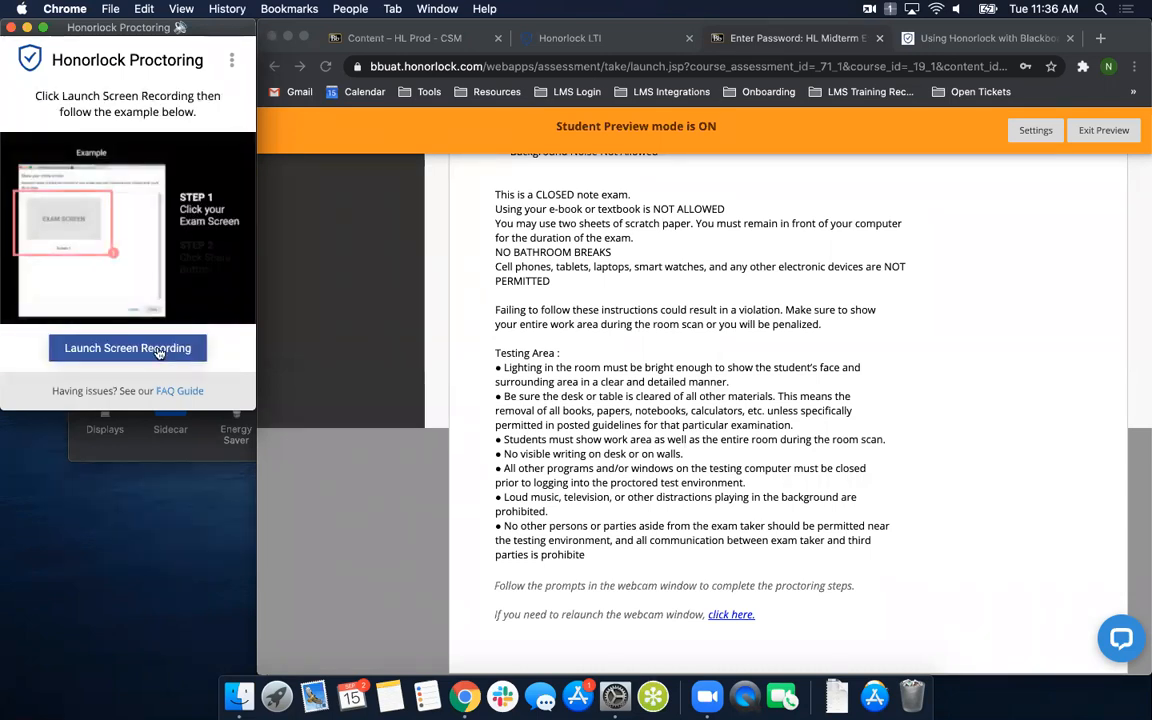
# - Launch the Honorlock screen recording and share the entire exam screen
pyautogui.click(130, 350)
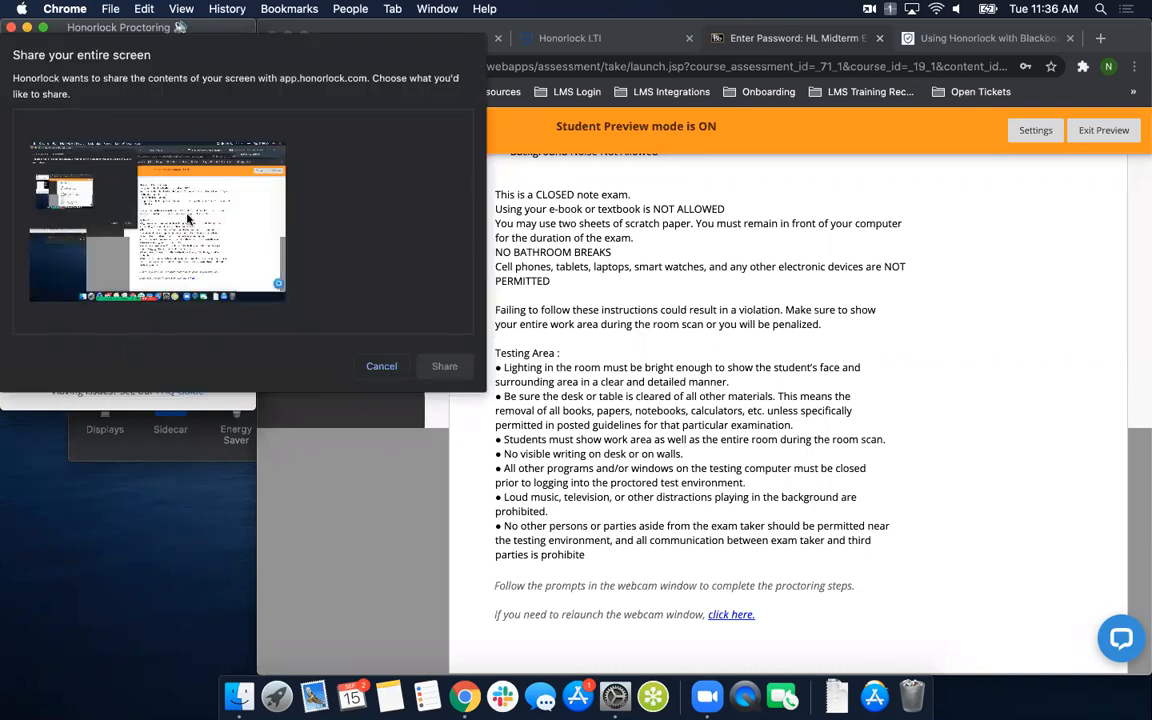
pyautogui.click(183, 218)
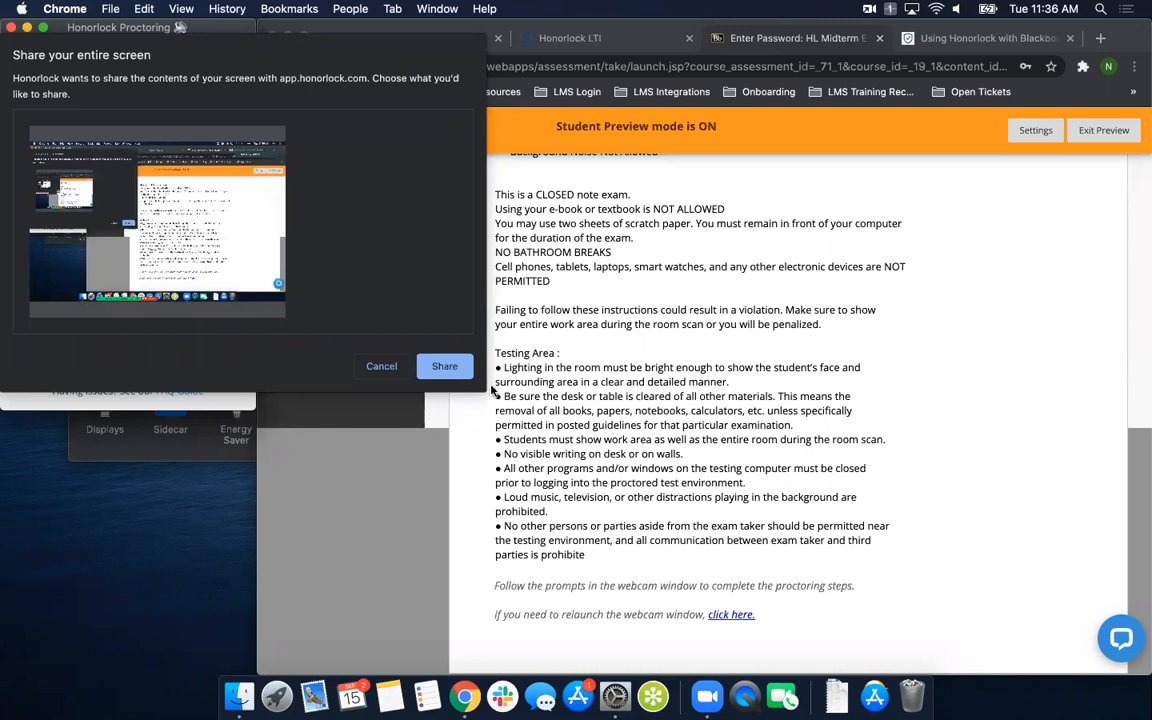
pyautogui.click(446, 369)
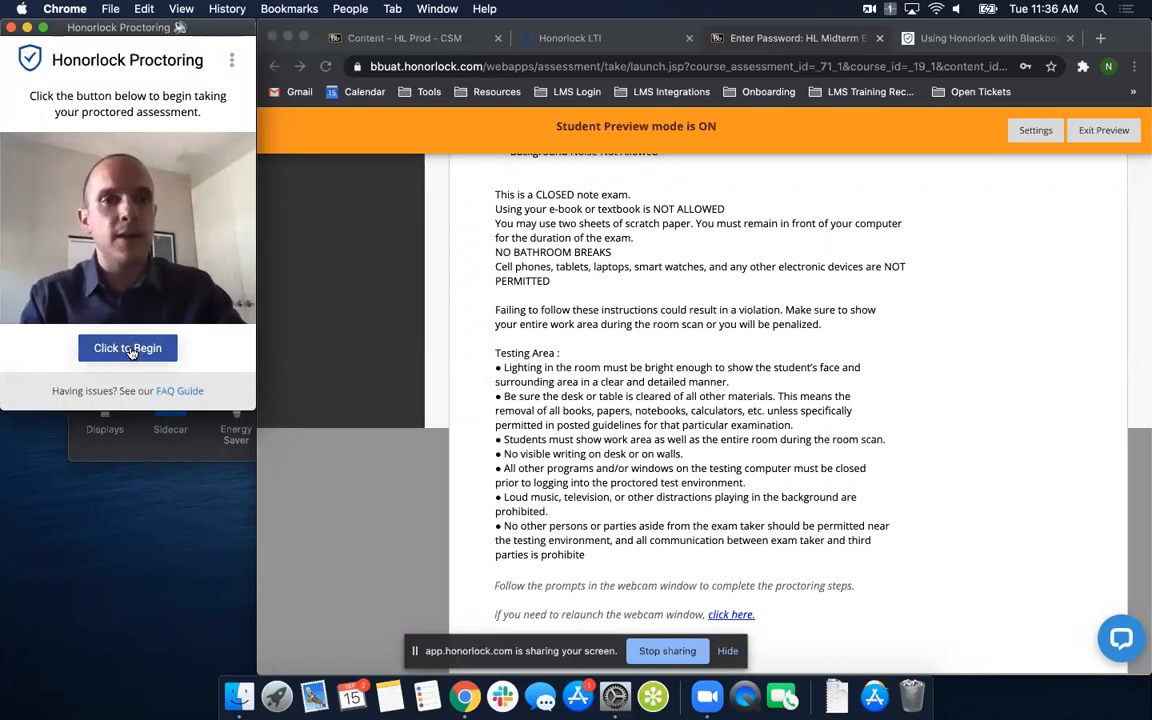
# - Begin the proctored HL Midterm Exam 2020 and bring its test window to the front
pyautogui.click(129, 350)
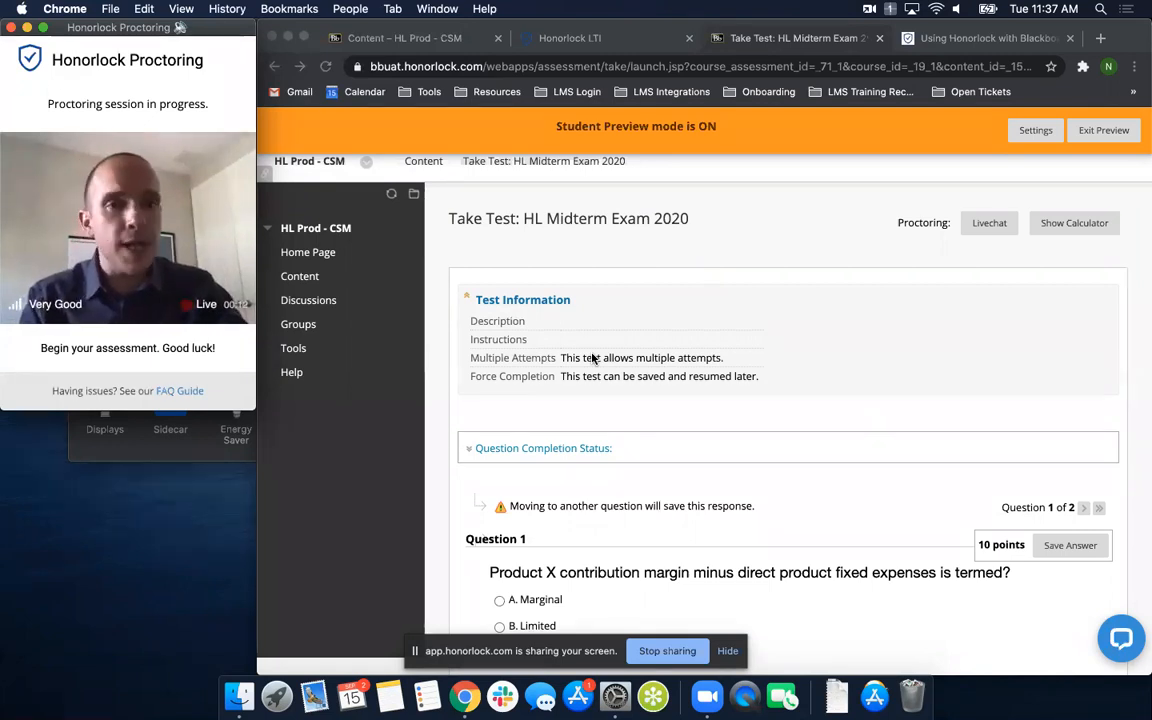
pyautogui.click(432, 440)
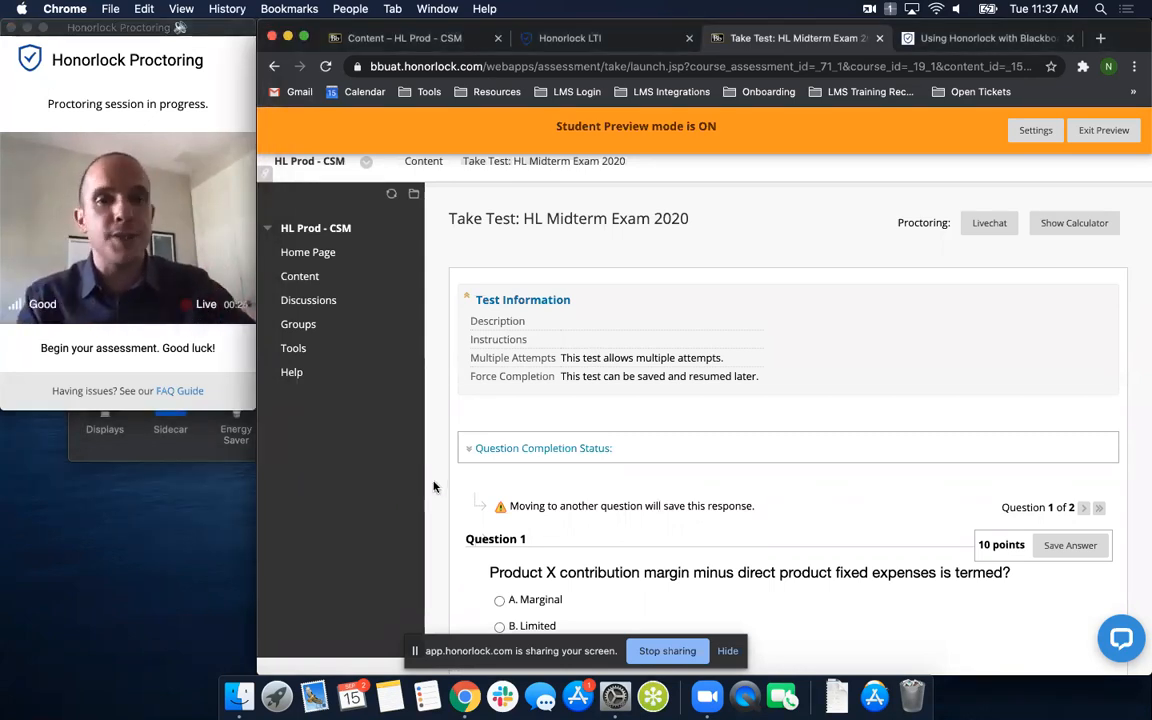
# - Widen the exam window over the Honorlock Proctoring window and narrow it back beside it
pyautogui.moveTo(257, 490); pyautogui.dragTo(7, 491)
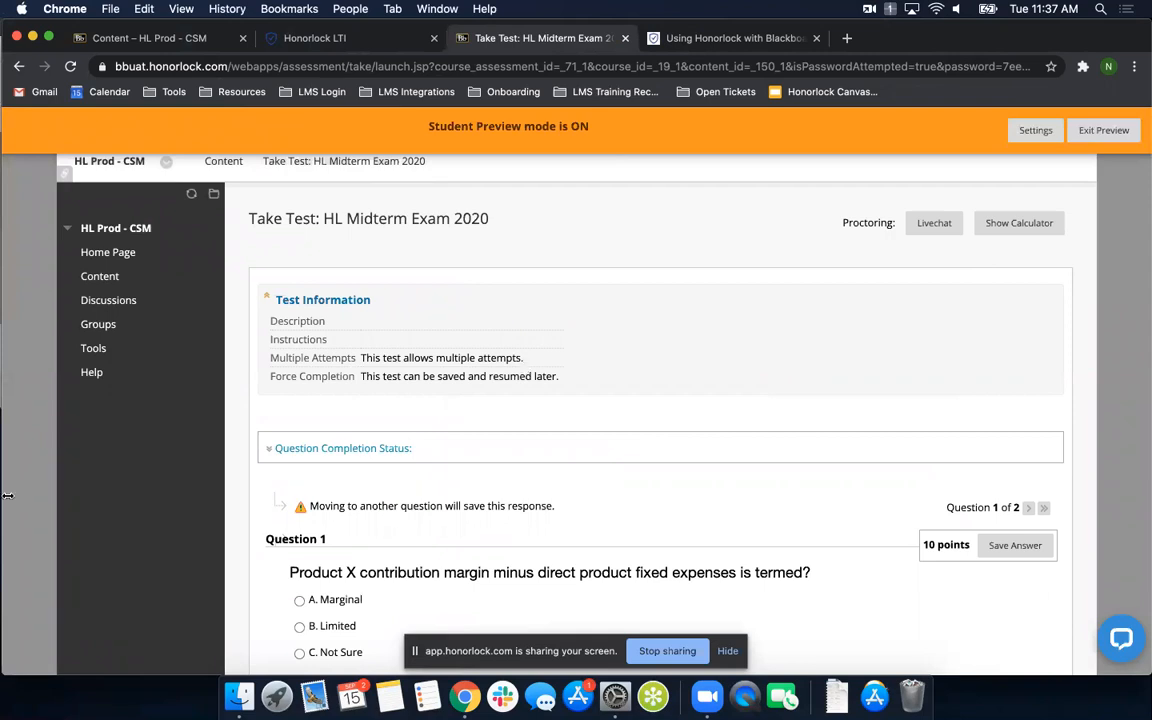
pyautogui.moveTo(172, 495); pyautogui.dragTo(256, 495)
pyautogui.click(137, 241)
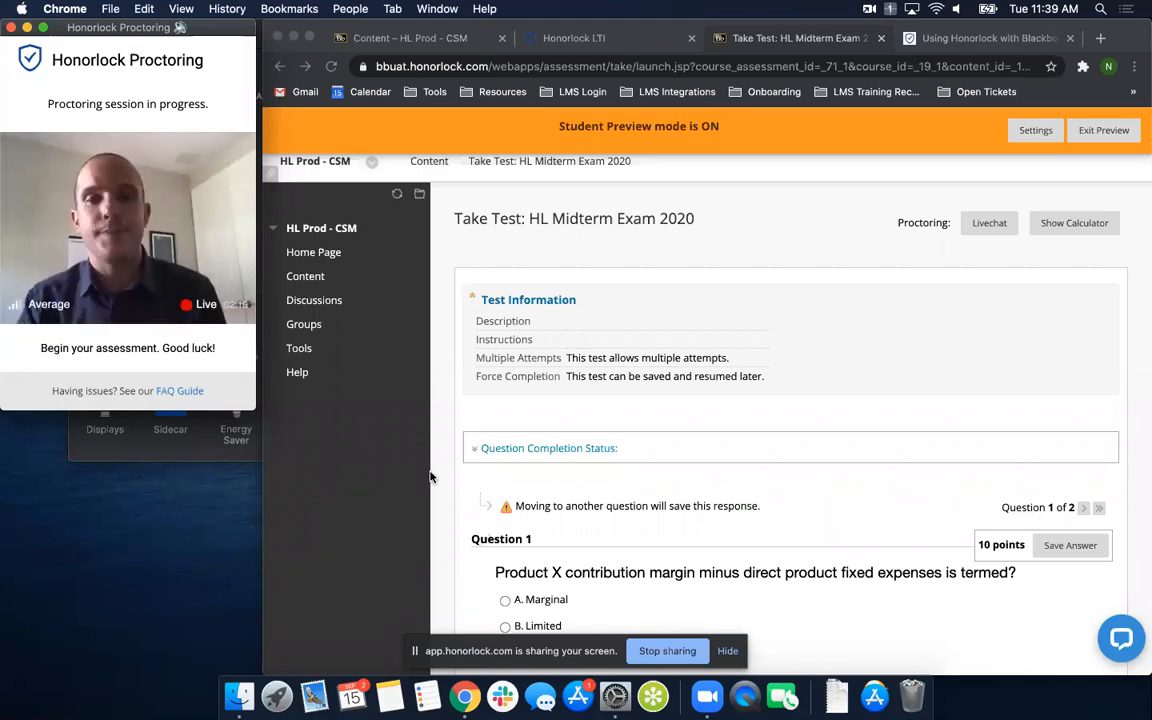
# - Choose Marginal as the answer to question 1 and advance to question 2
pyautogui.click(455, 371)
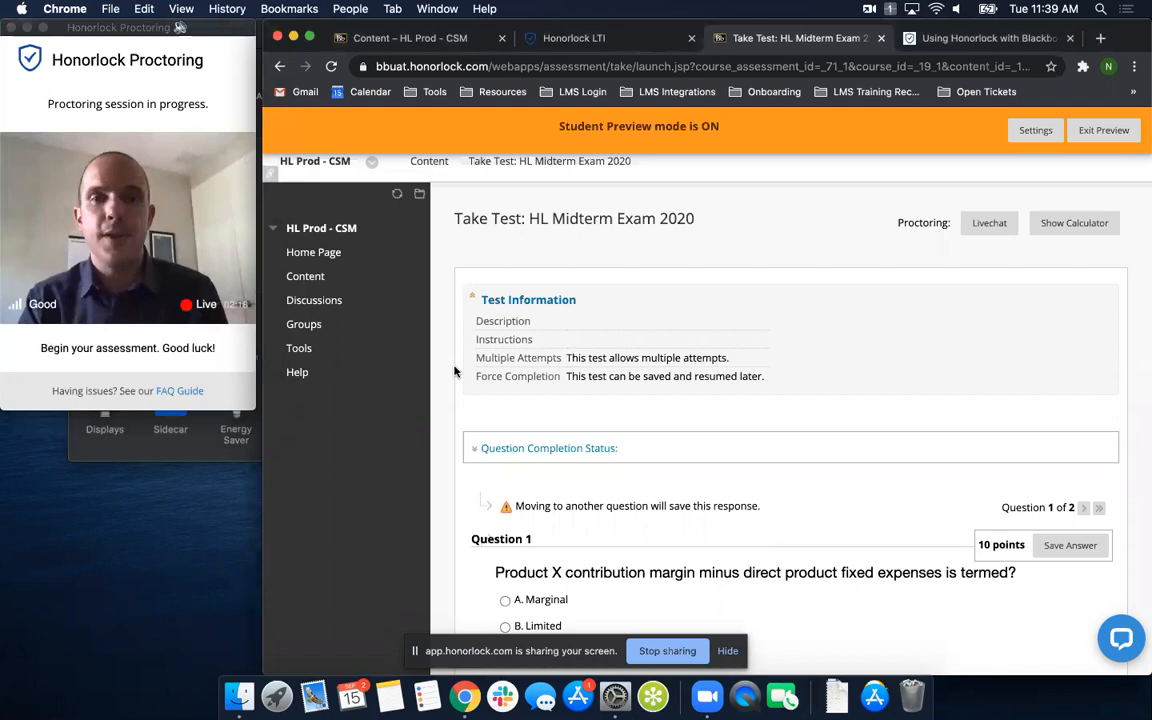
pyautogui.scroll(-3, 455, 371)
pyautogui.scroll(-1, 455, 371)
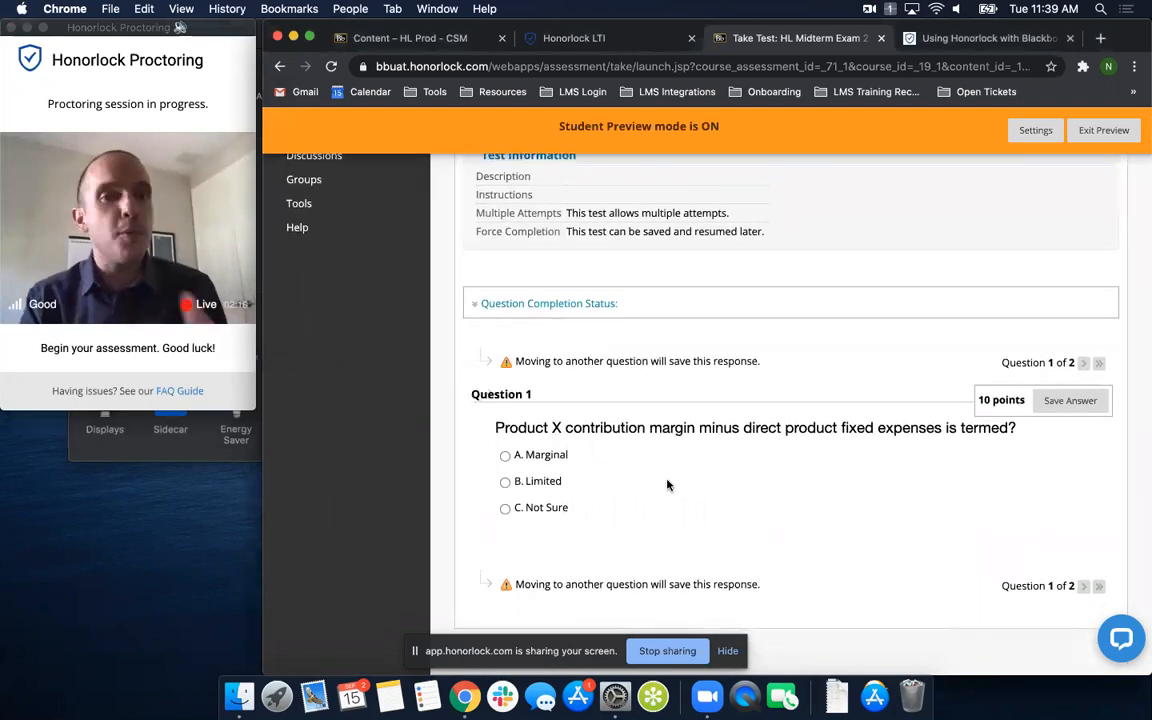
pyautogui.click(505, 456)
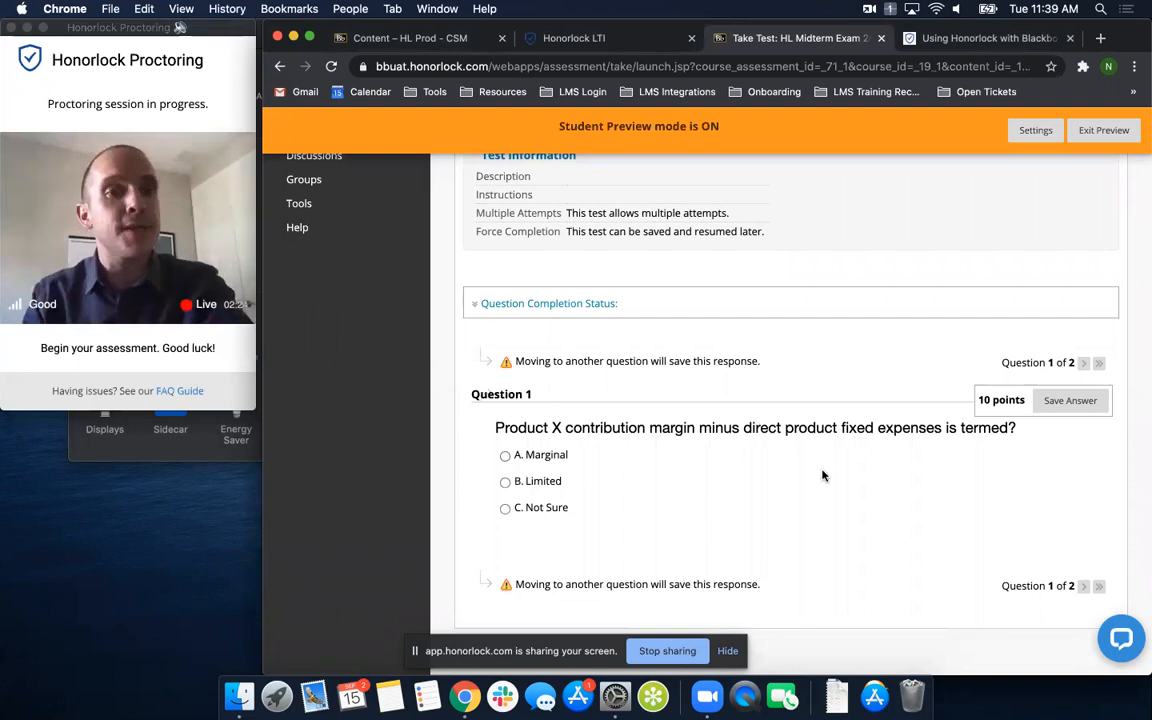
pyautogui.click(1085, 587)
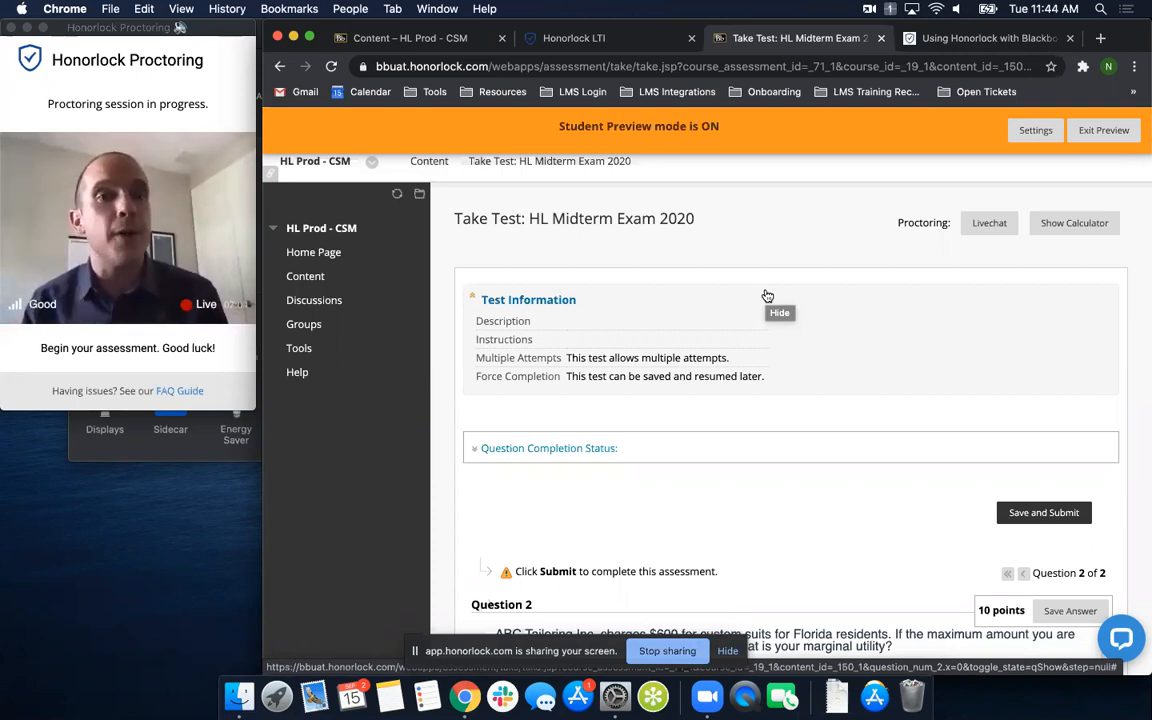
# - Save and submit HL Midterm Exam 2020 with question 2 left unanswered
pyautogui.scroll(-1, 836, 474)
pyautogui.click(1045, 462)
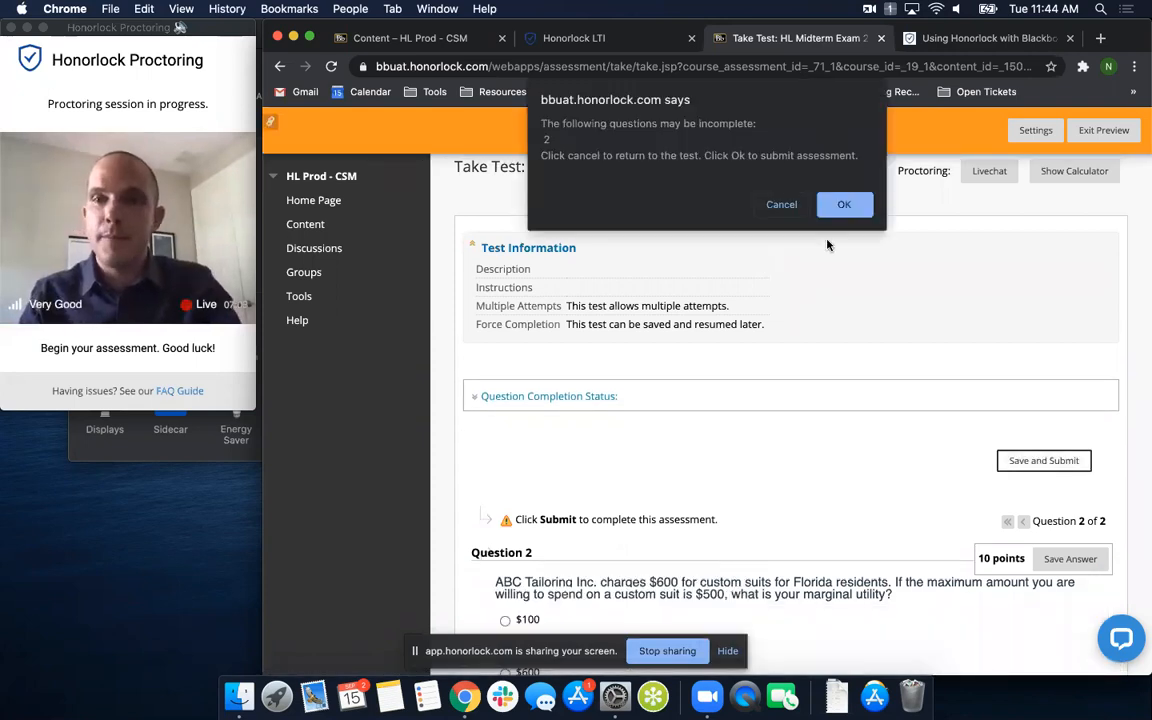
pyautogui.click(836, 200)
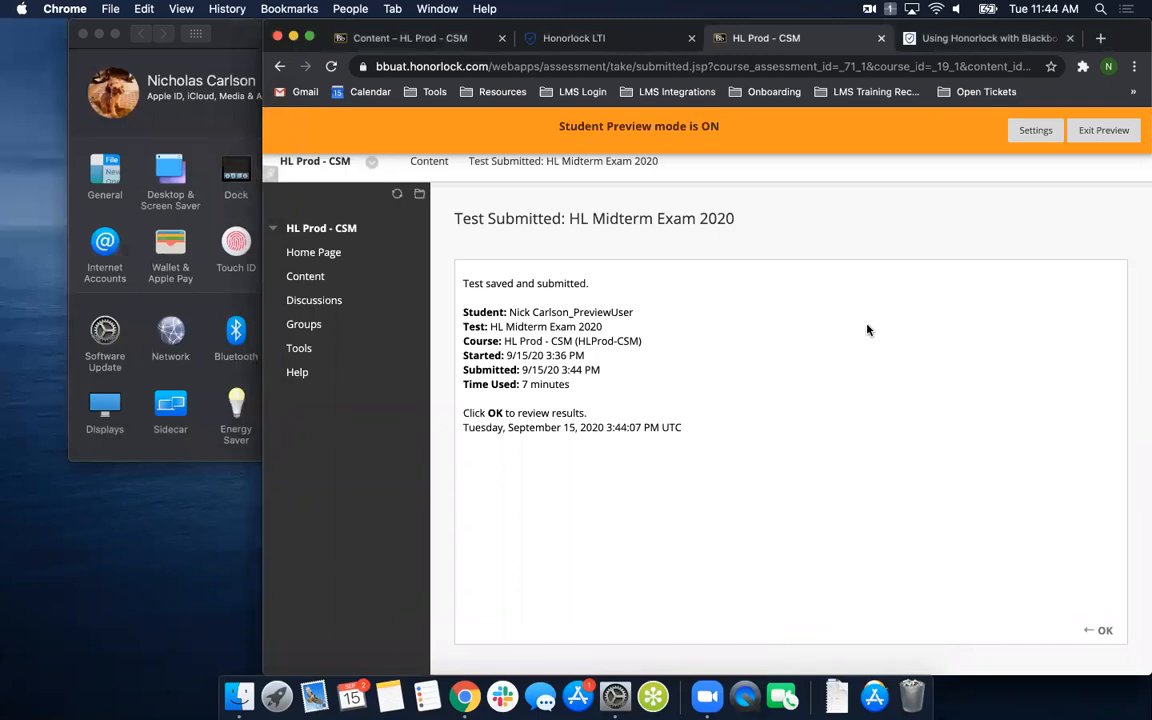
pyautogui.click(867, 330)
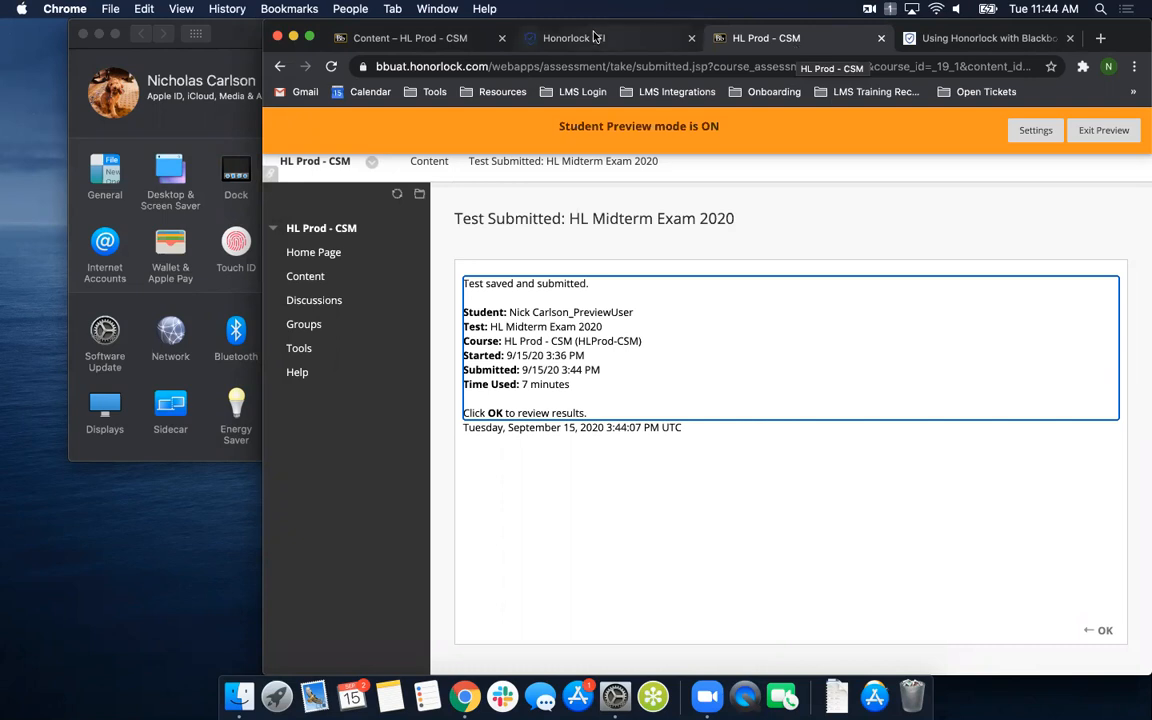
# - Return to the course content and exit Student Preview, deleting the preview user and all data
pyautogui.click(433, 37)
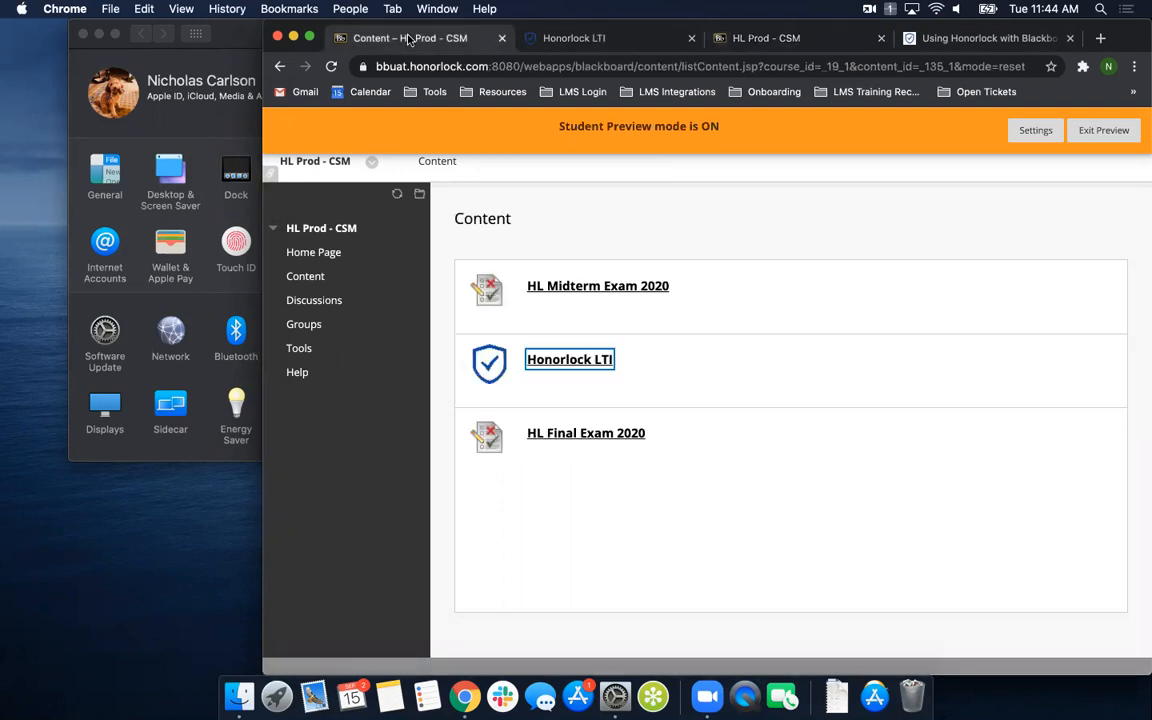
pyautogui.click(1104, 131)
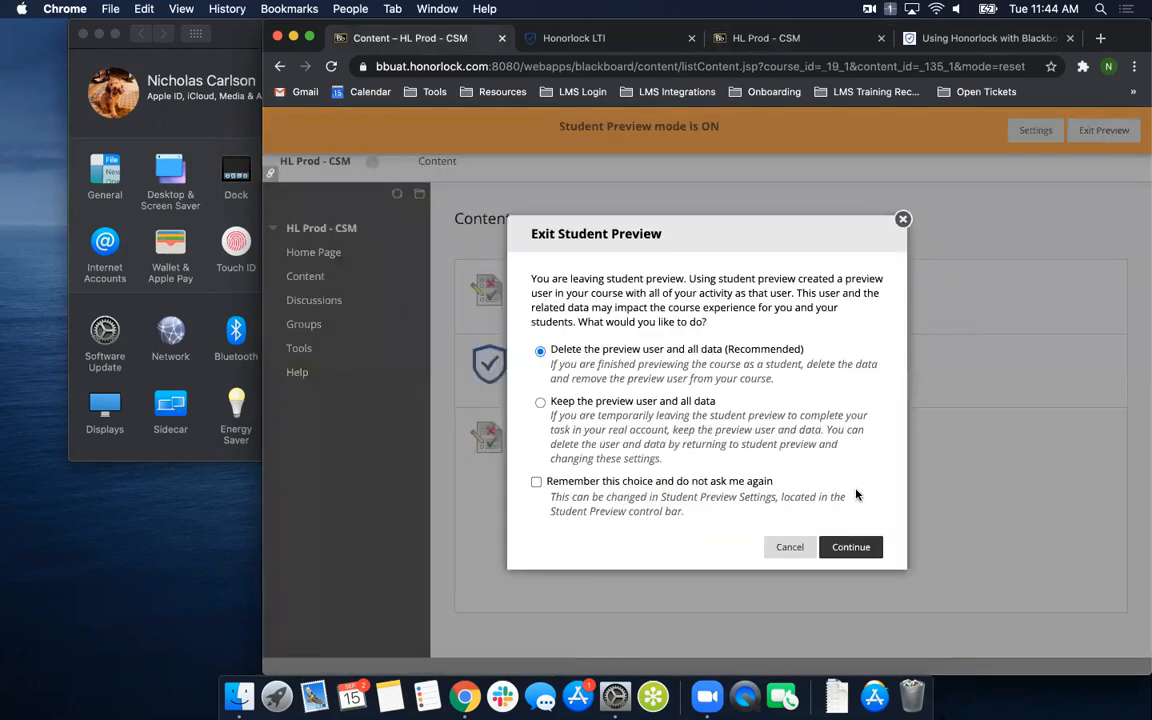
pyautogui.click(849, 548)
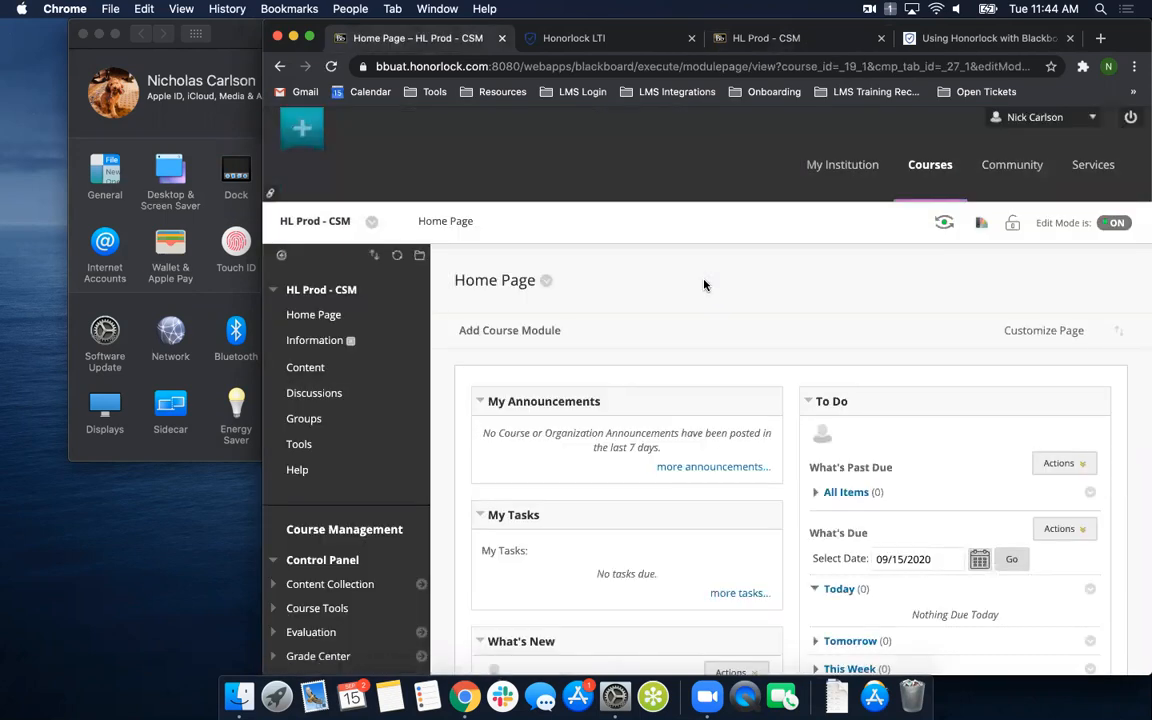
# - Open Honorlock LTI from the course content, enlarge the window and show the results of HL Midterm Exam 2020 at default zoom
pyautogui.click(305, 368)
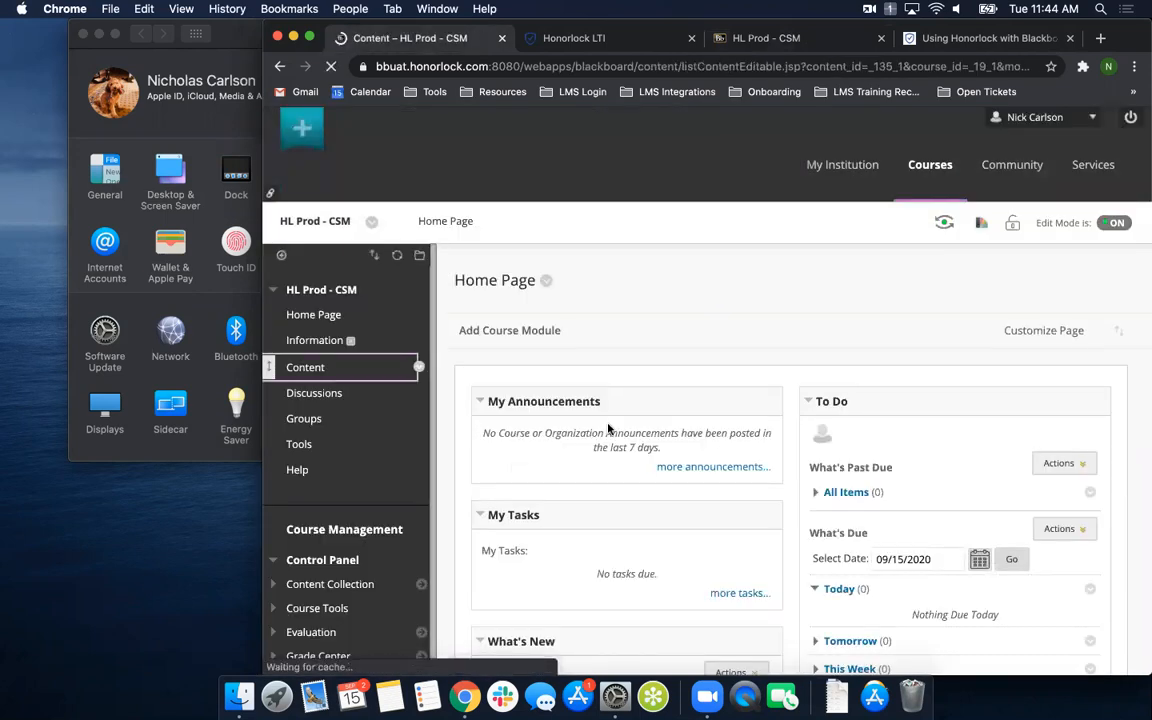
pyautogui.click(571, 467)
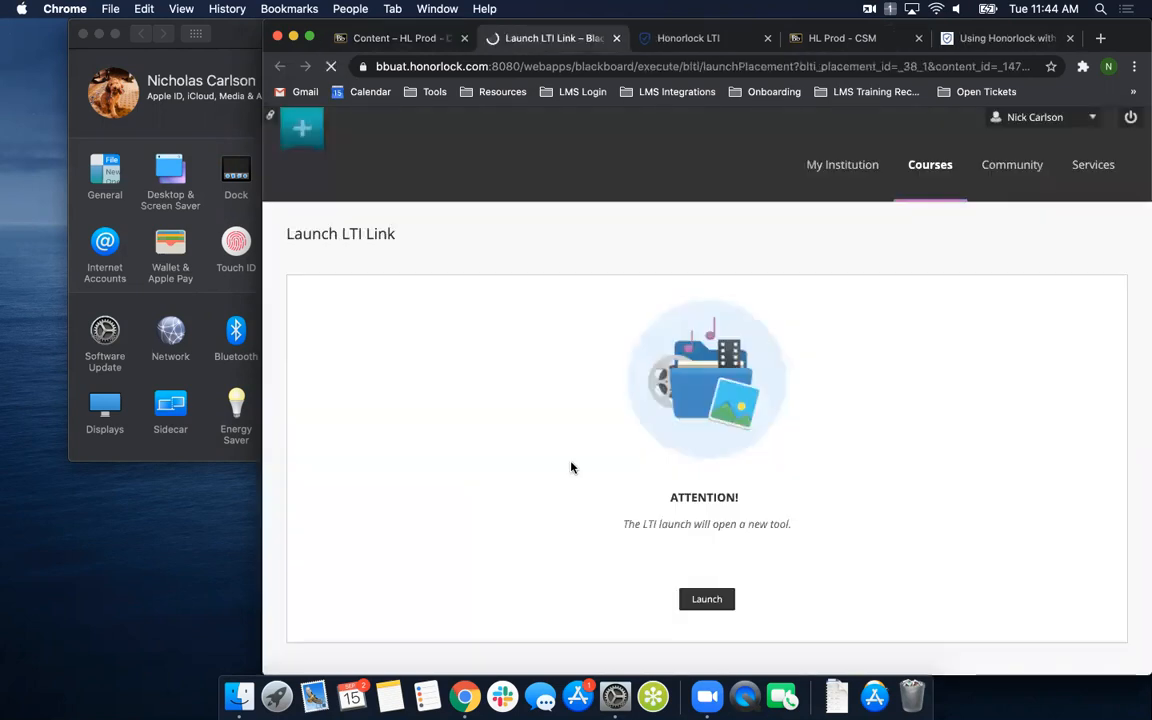
pyautogui.doubleClick(928, 23)
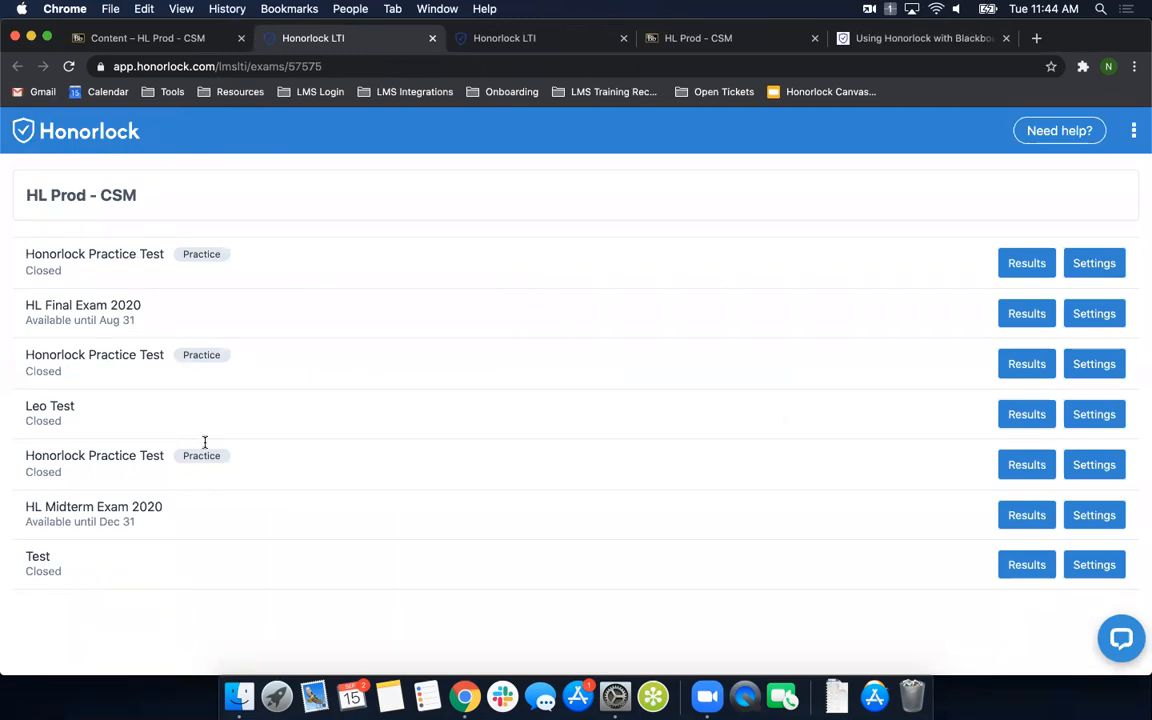
pyautogui.click(1029, 516)
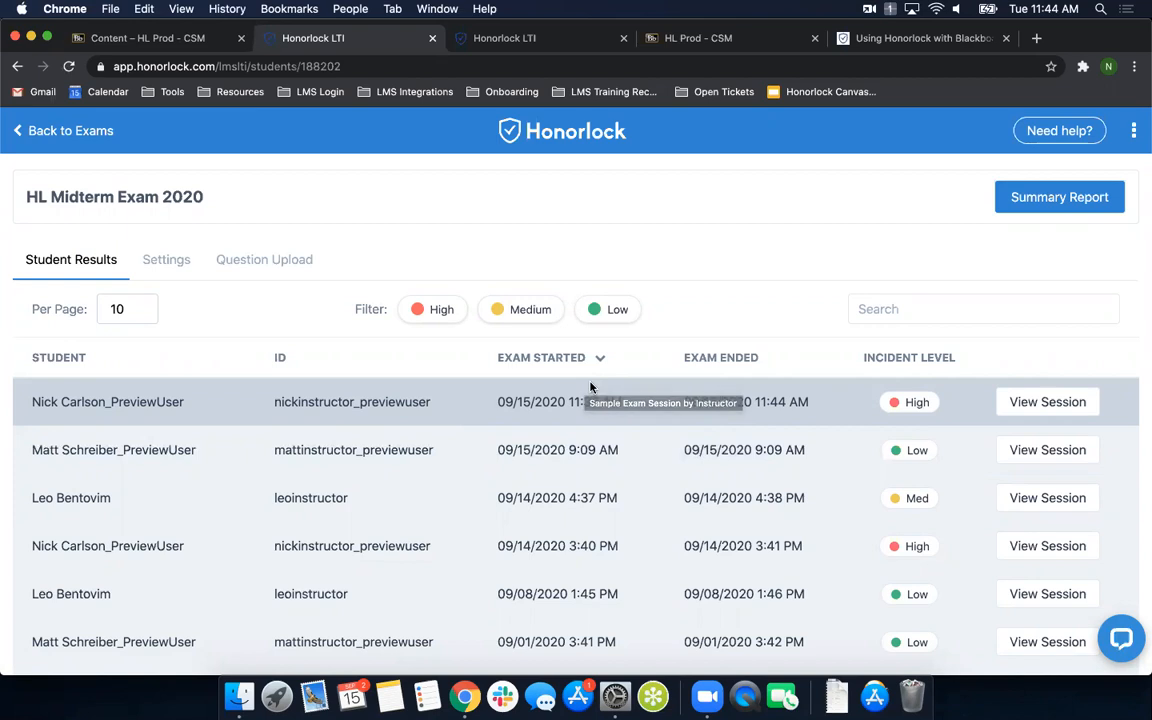
pyautogui.press('super+minus')
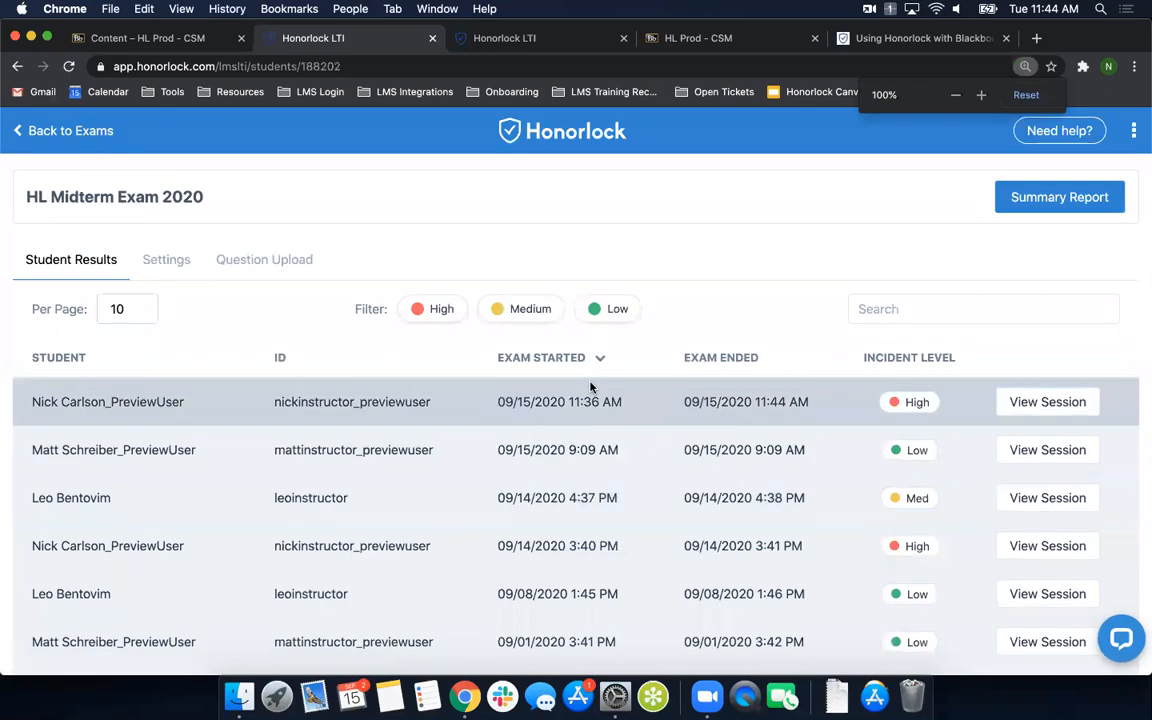
pyautogui.press('super+0')
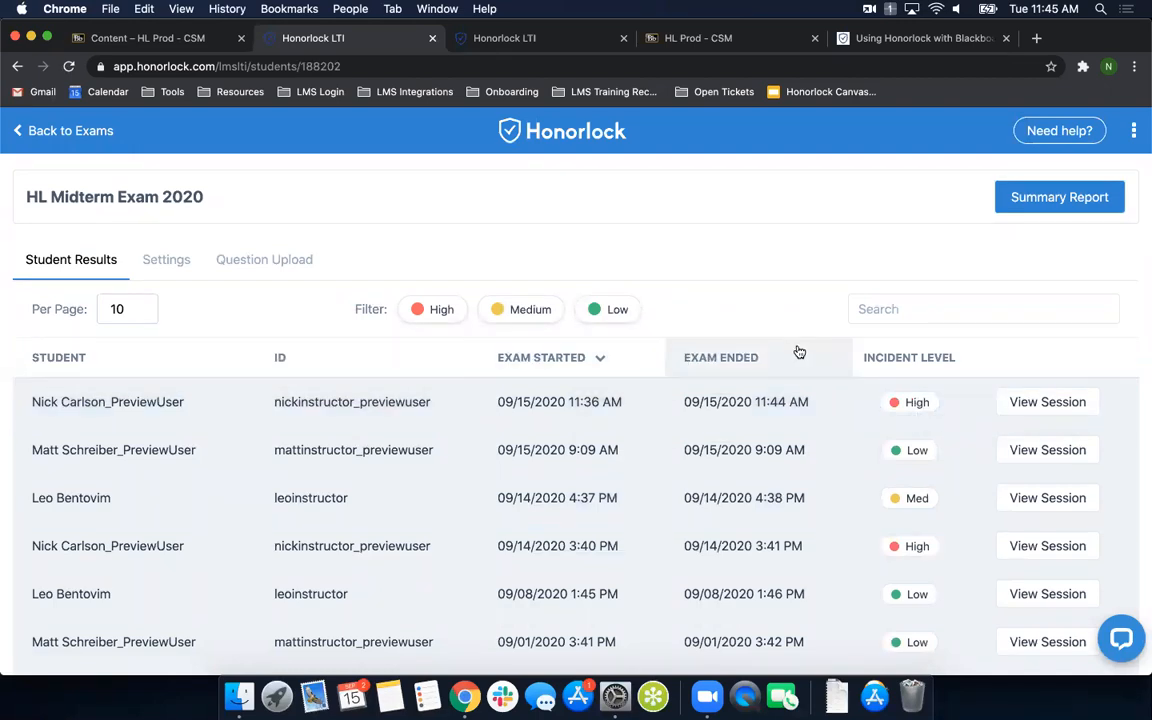
# - Search the student results by a student's first name and clear the search
pyautogui.click(893, 309)
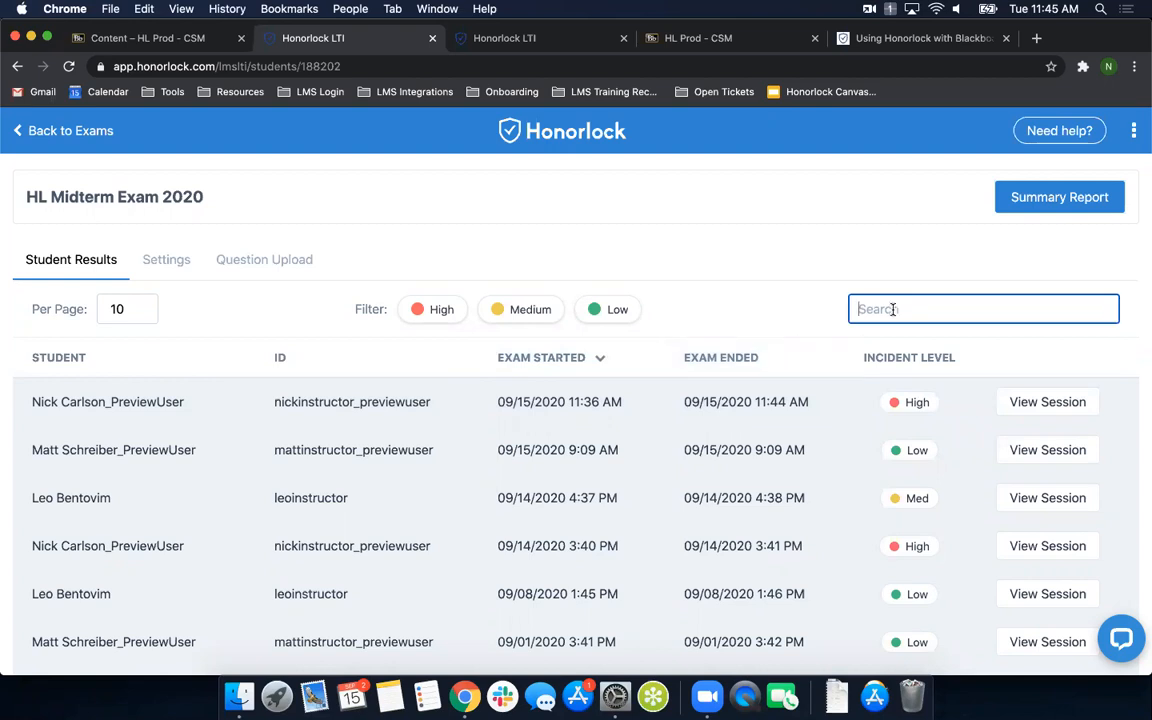
pyautogui.write('Nicholas')
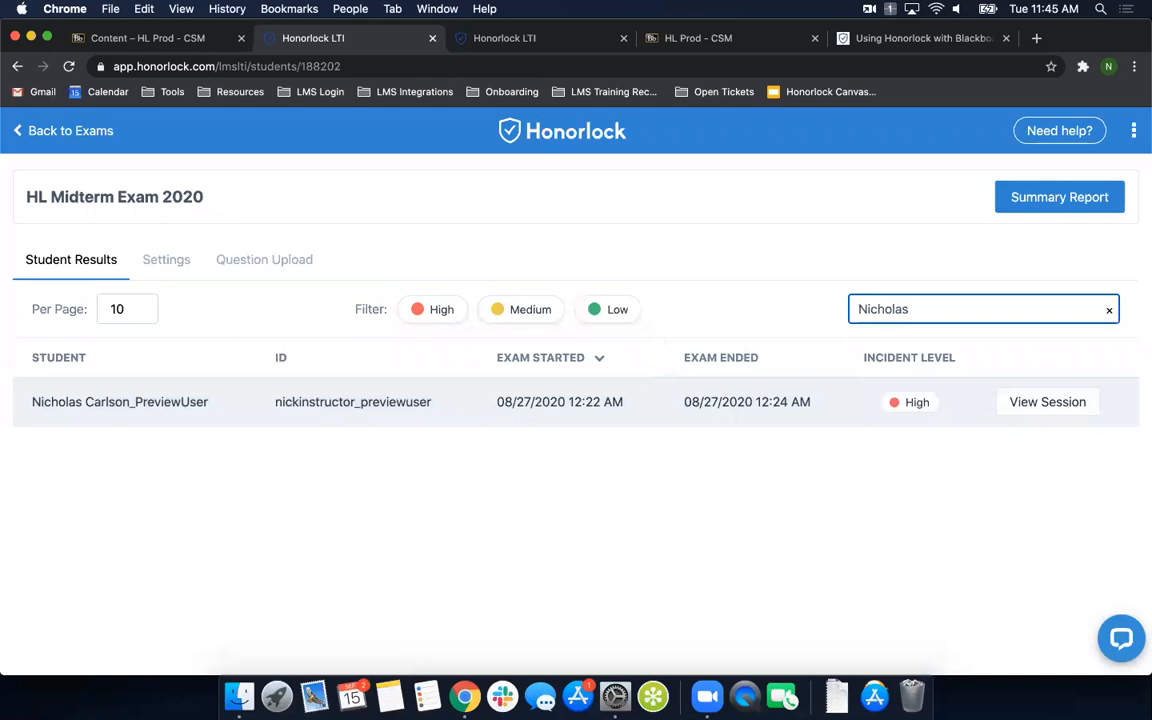
pyautogui.press('BackSpace')
pyautogui.press('BackSpace')
pyautogui.press('BackSpace')
pyautogui.press('BackSpace')
pyautogui.press('BackSpace')
pyautogui.press('BackSpace')
pyautogui.press('BackSpace')
pyautogui.press('BackSpace')
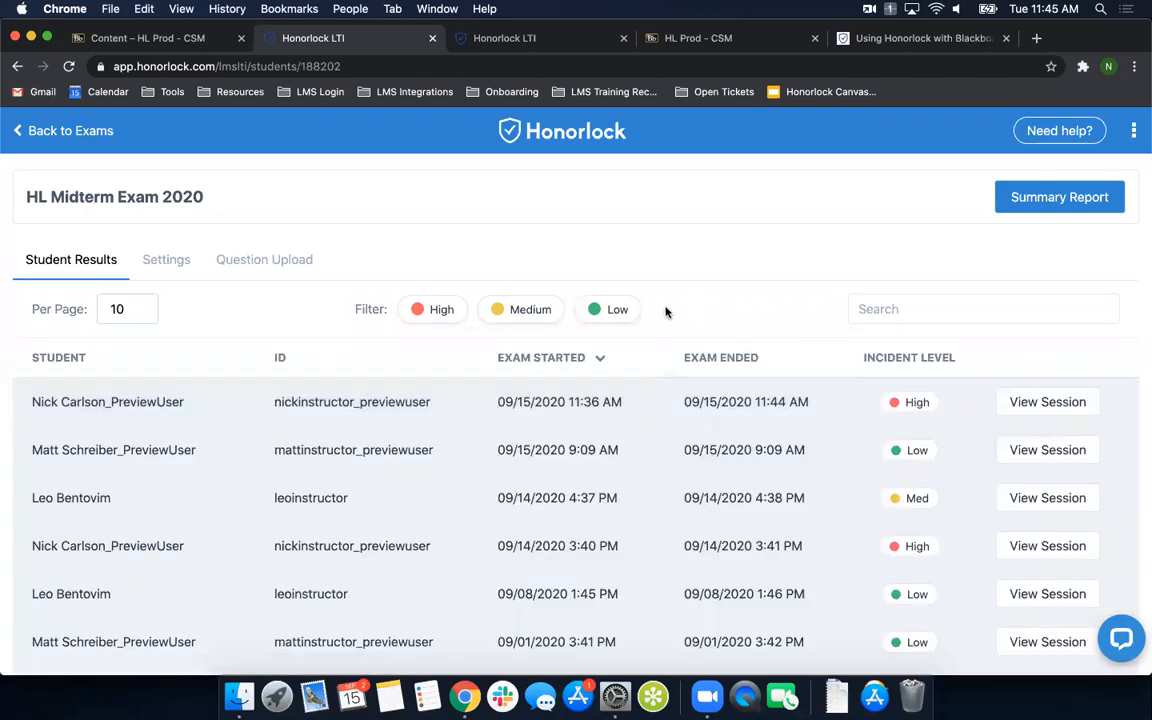
# - Filter the student results by Low, Medium and High incident level in turn, and remove the filter
pyautogui.click(609, 312)
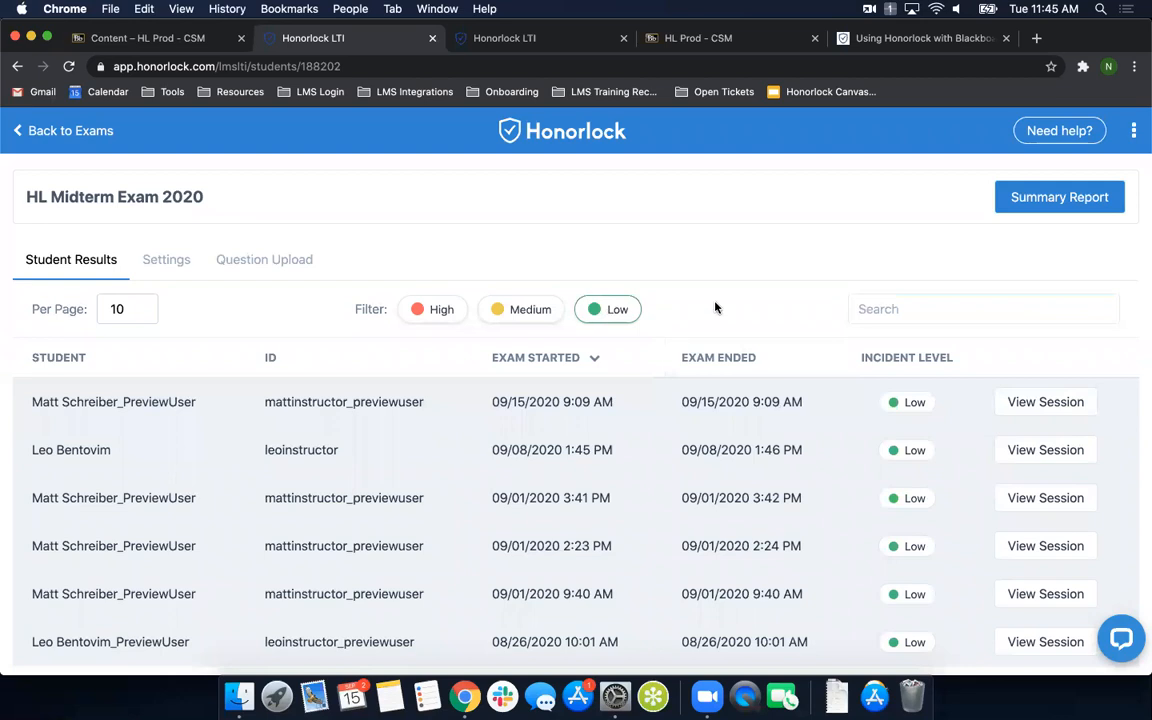
pyautogui.scroll(-1, 715, 307)
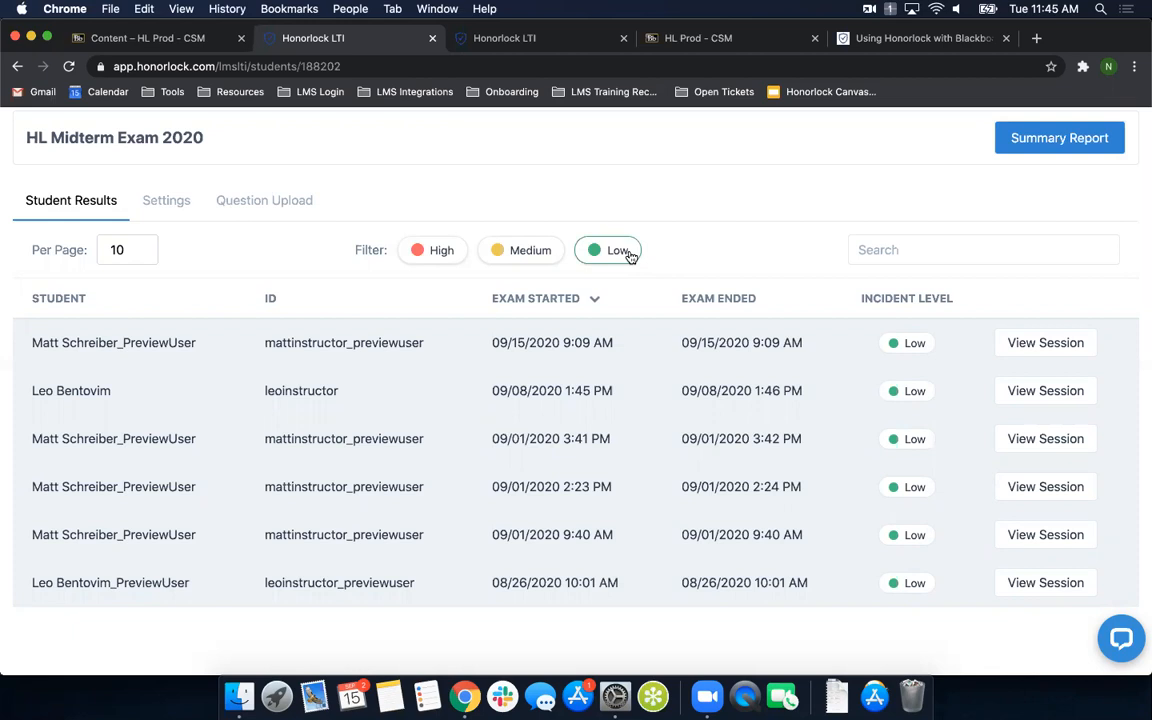
pyautogui.click(521, 251)
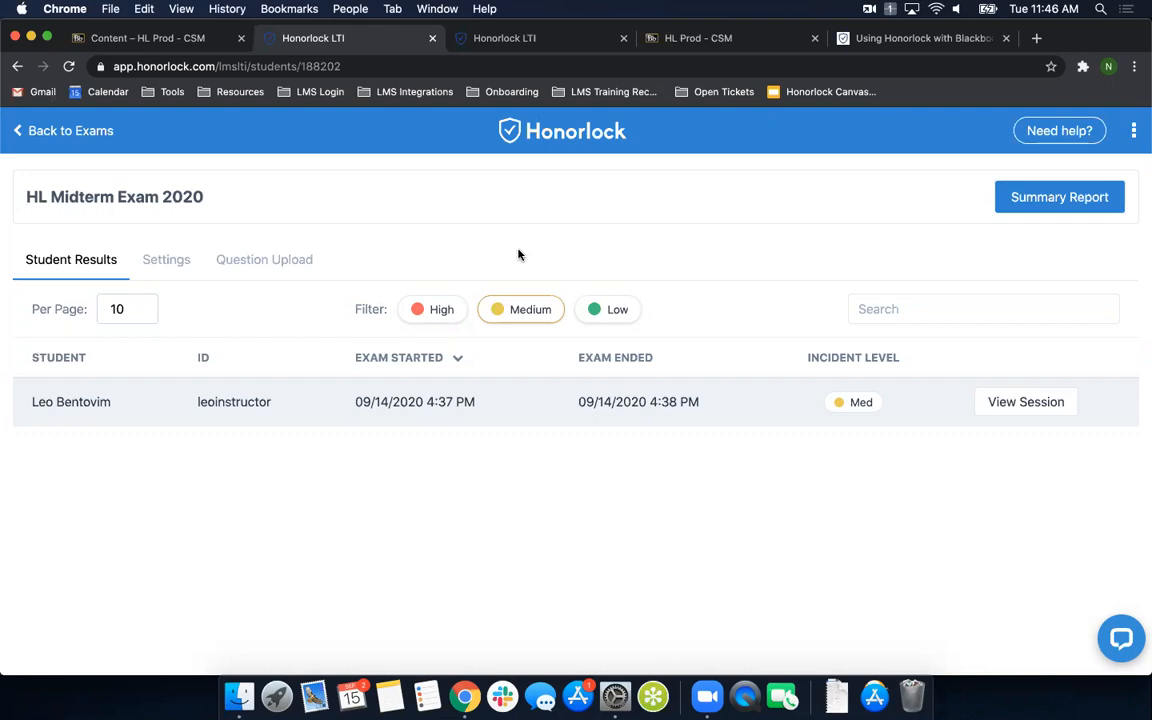
pyautogui.click(432, 311)
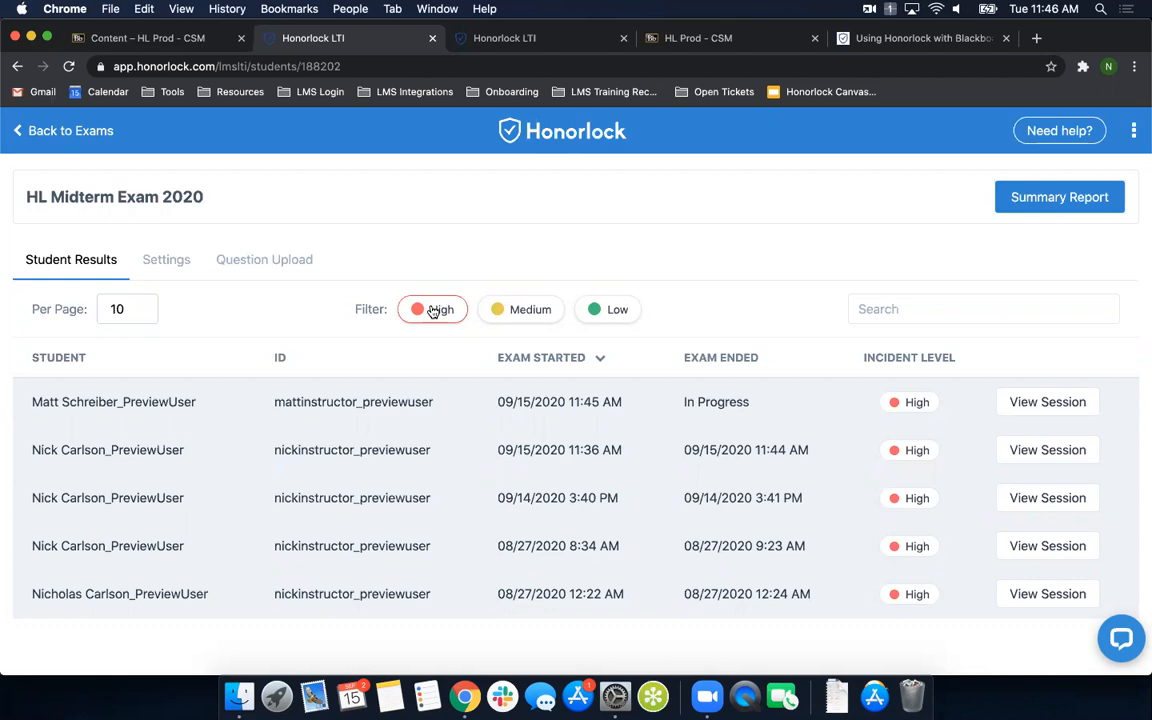
pyautogui.click(433, 311)
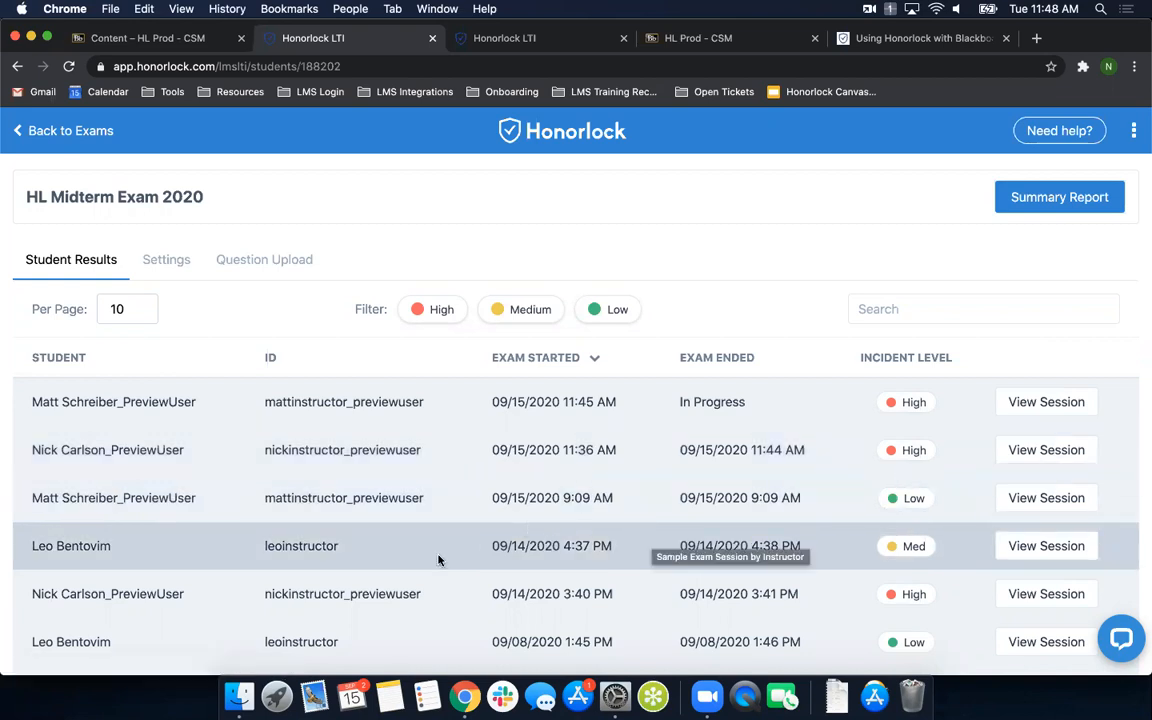
# - Open the High-incident session started 09/14/2020 3:40 PM and pause its recording
pyautogui.scroll(-1, 438, 560)
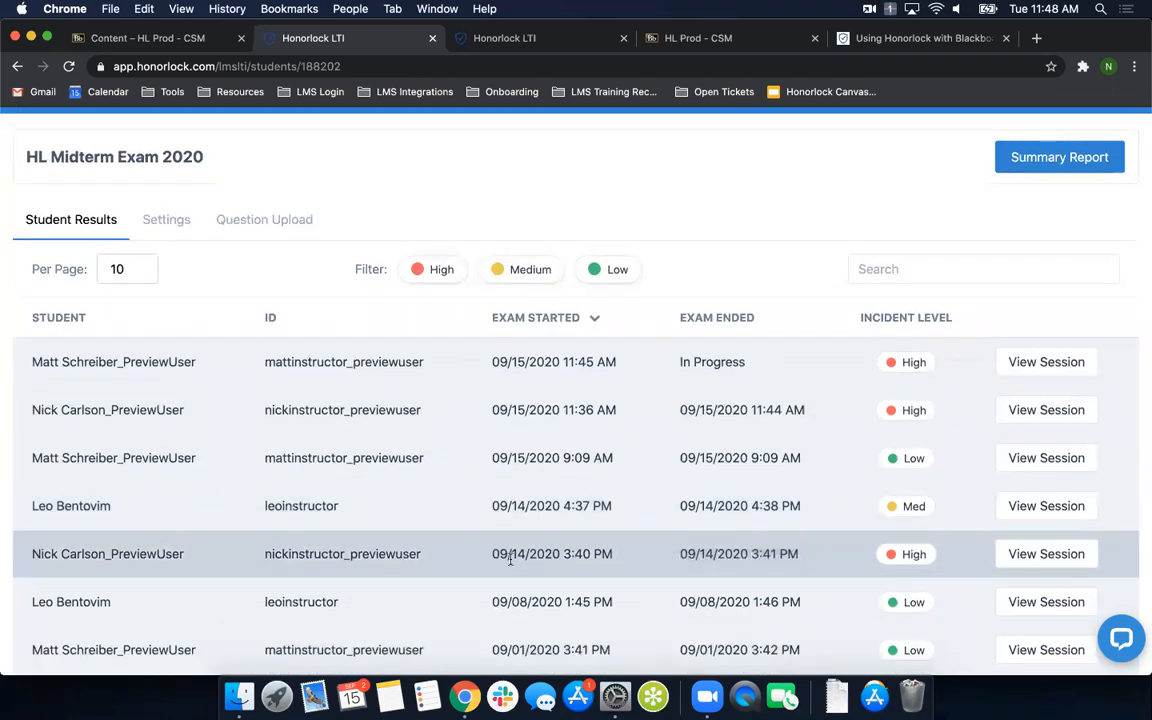
pyautogui.scroll(-1, 480, 560)
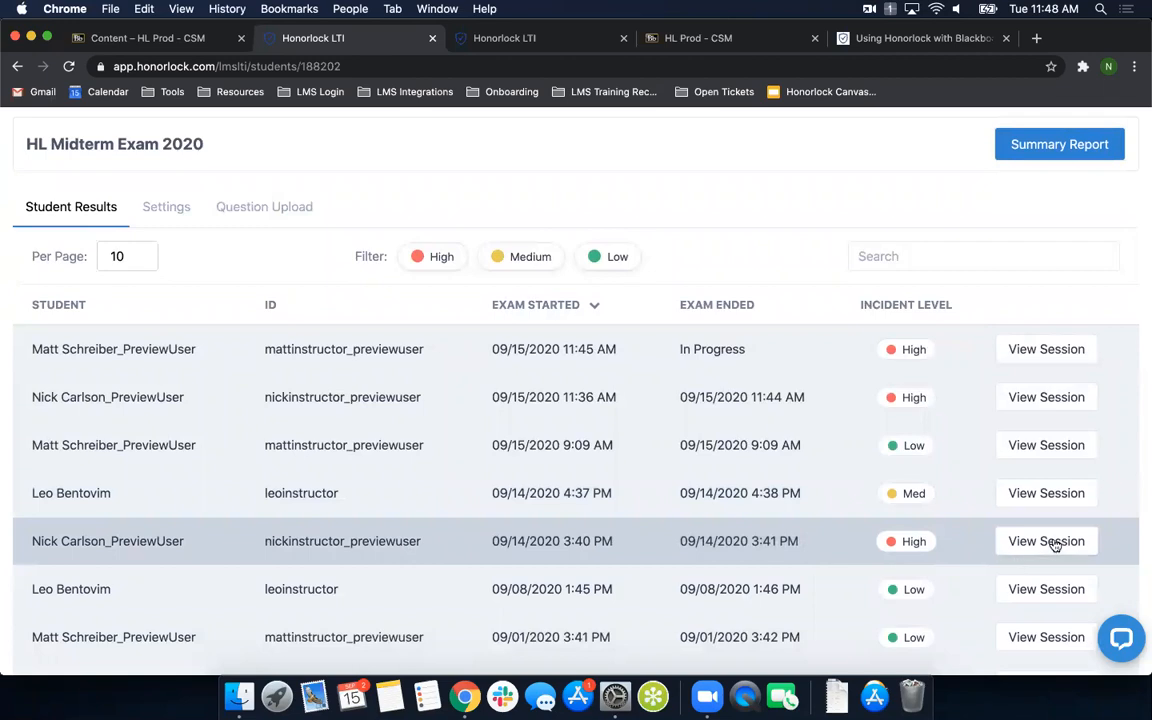
pyautogui.click(1050, 542)
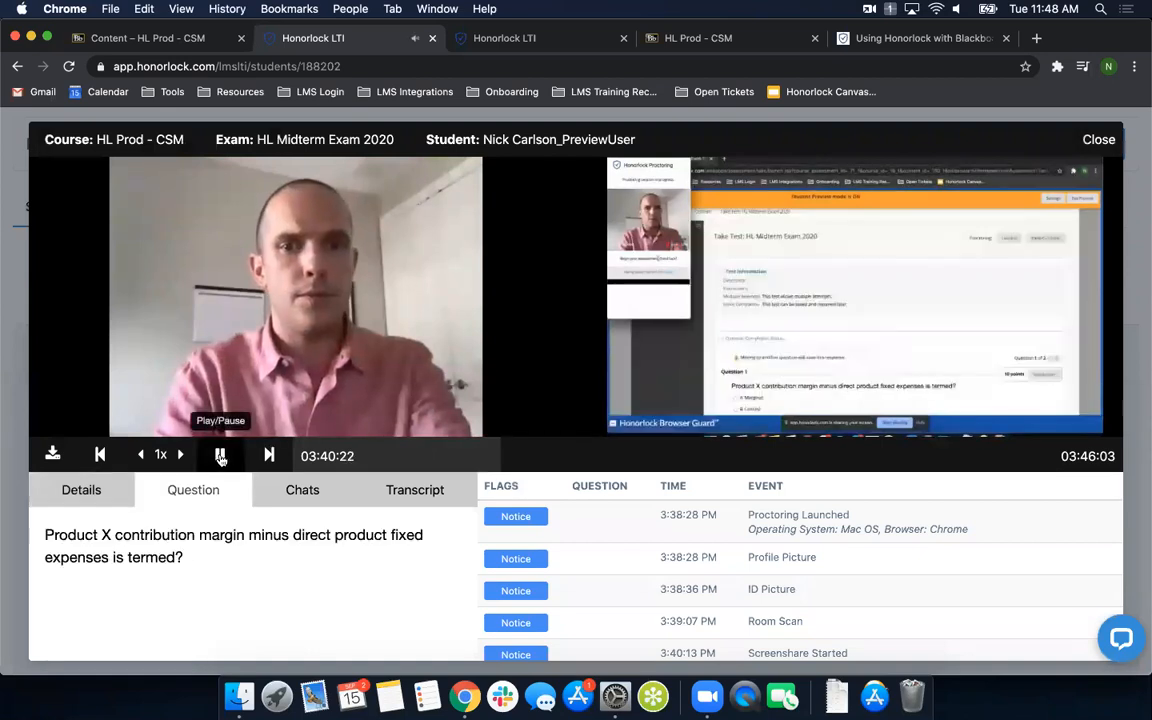
pyautogui.click(220, 456)
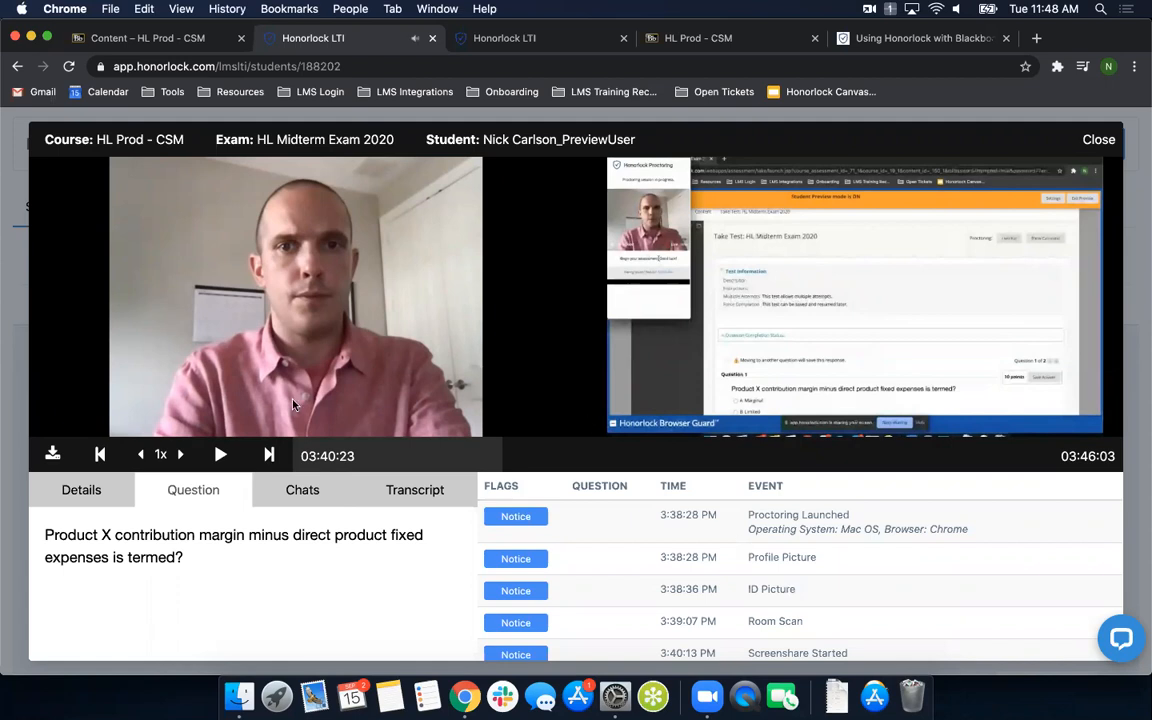
pyautogui.click(220, 458)
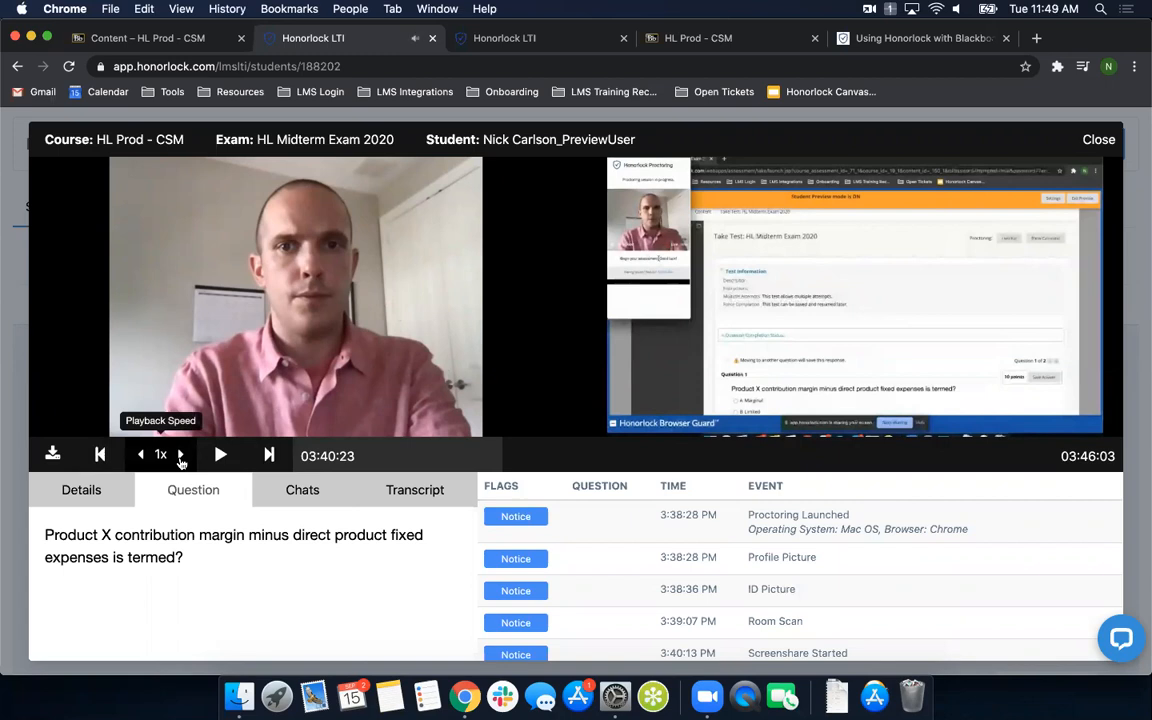
# - Show the built-in playback controls on both the webcam video and the screen recording of the session
pyautogui.rightClick(287, 286)
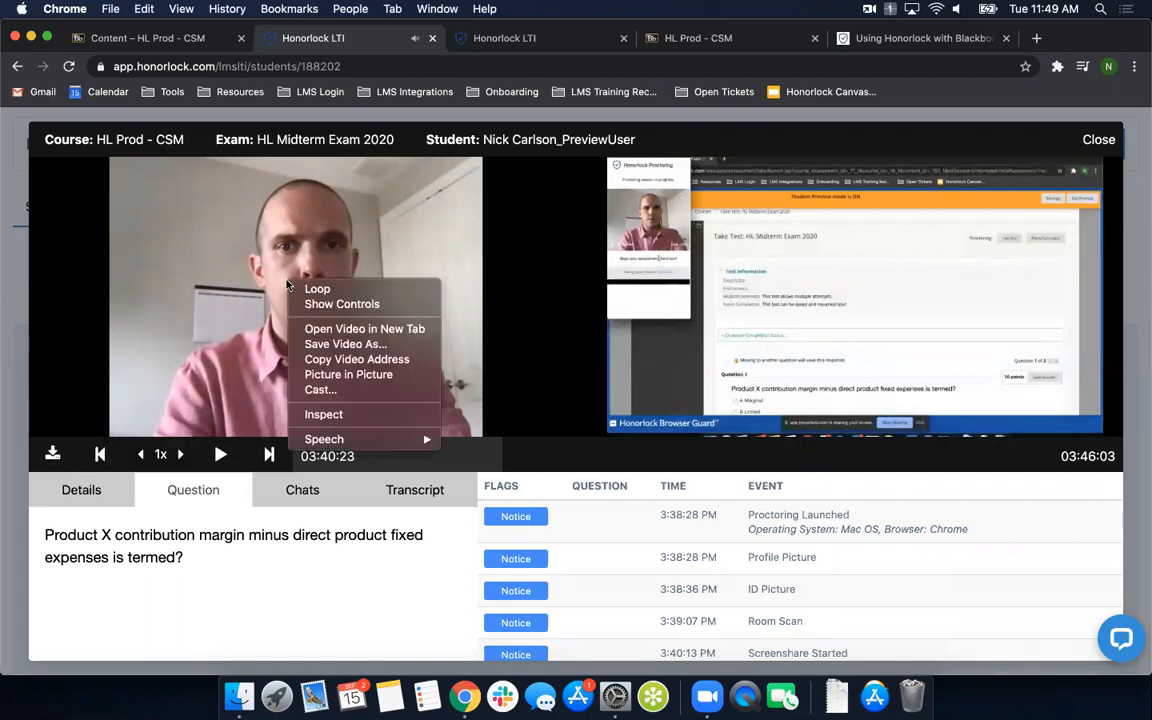
pyautogui.click(346, 306)
pyautogui.rightClick(825, 304)
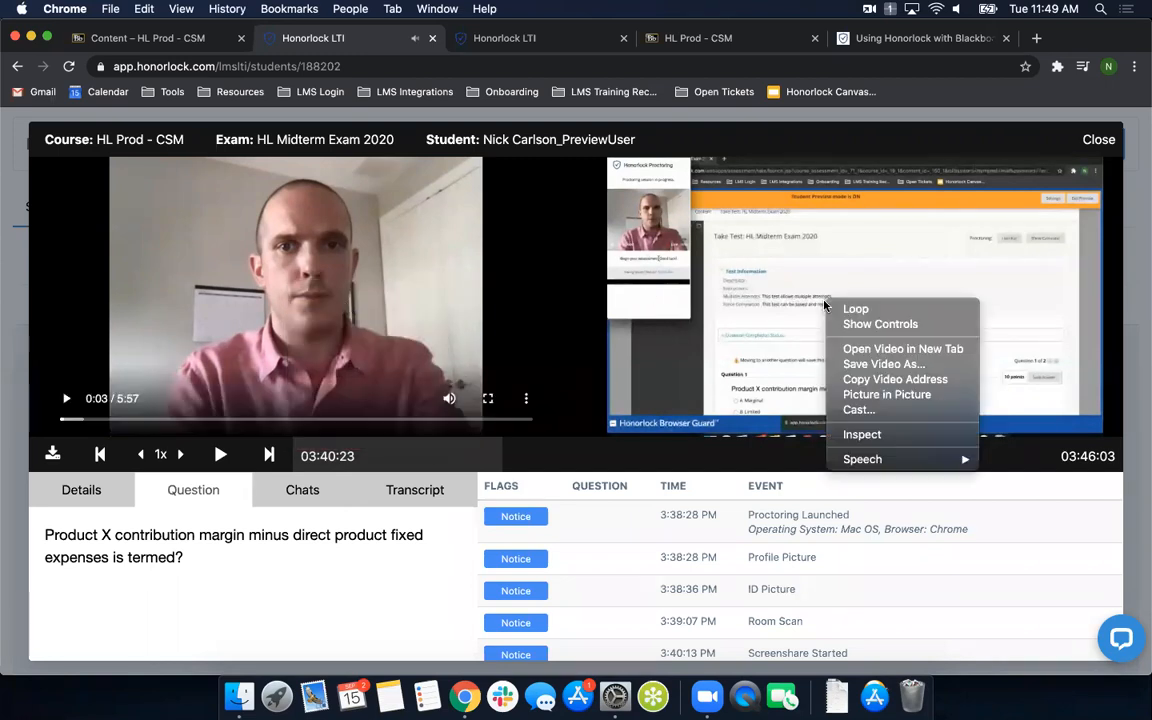
pyautogui.click(866, 323)
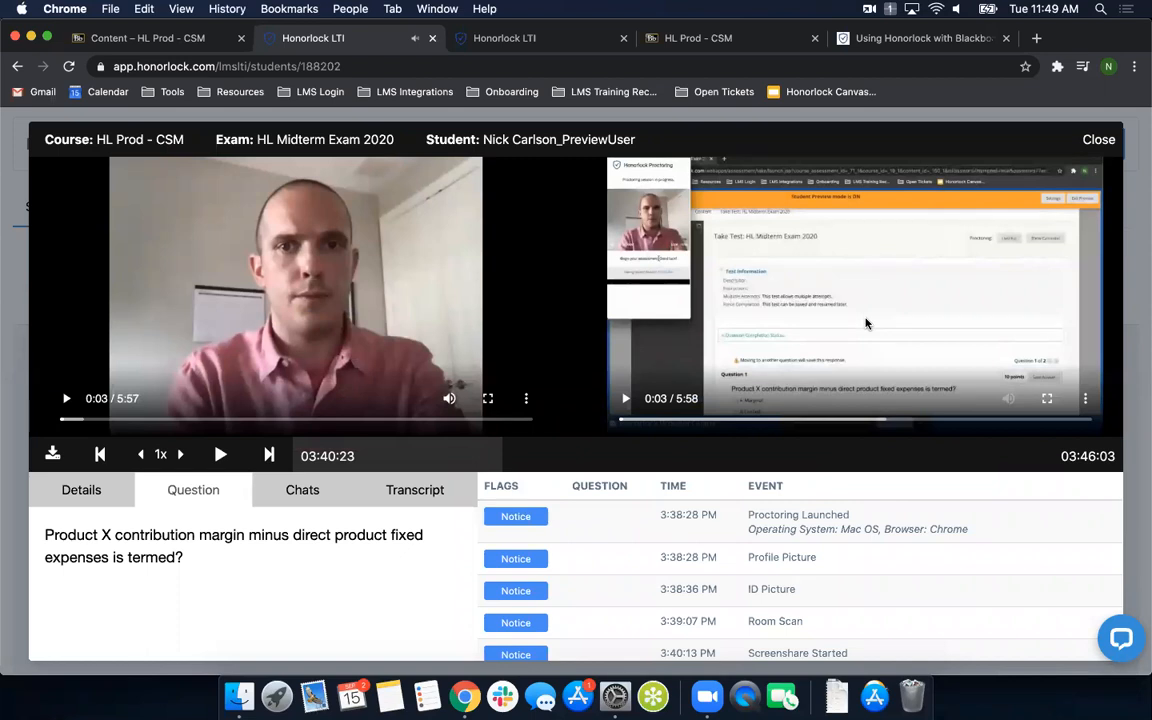
# - Mute the webcam video, view the screen recording in full screen and return to the session view
pyautogui.click(450, 399)
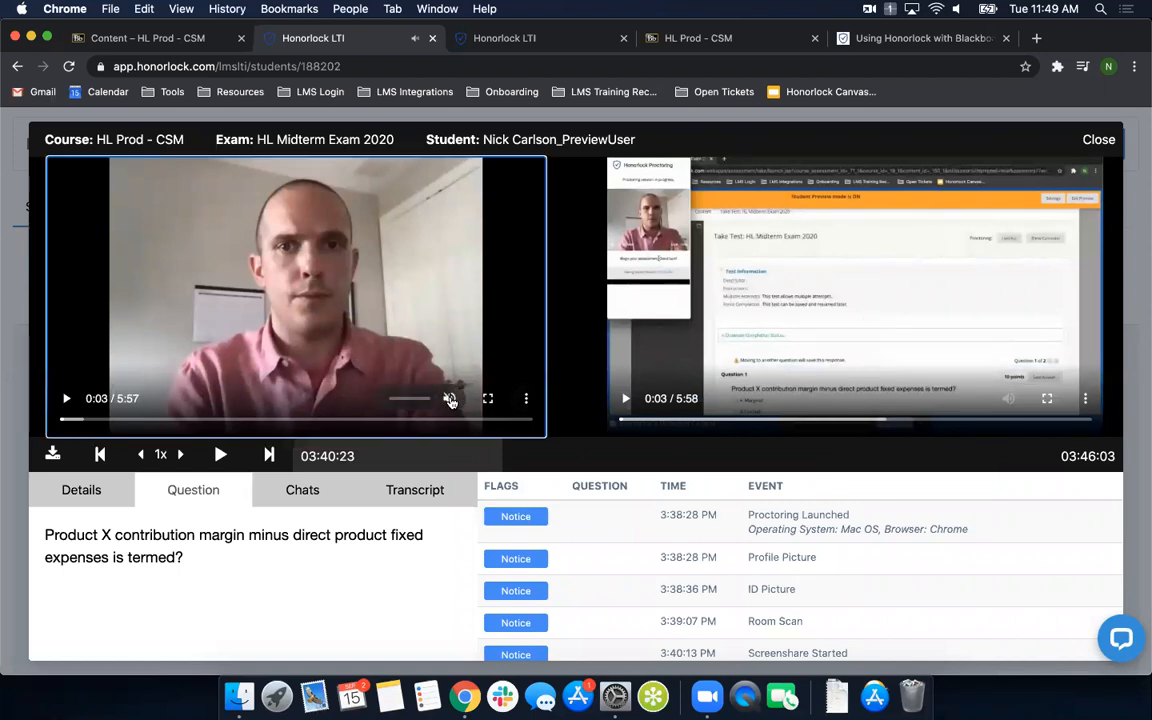
pyautogui.click(1048, 400)
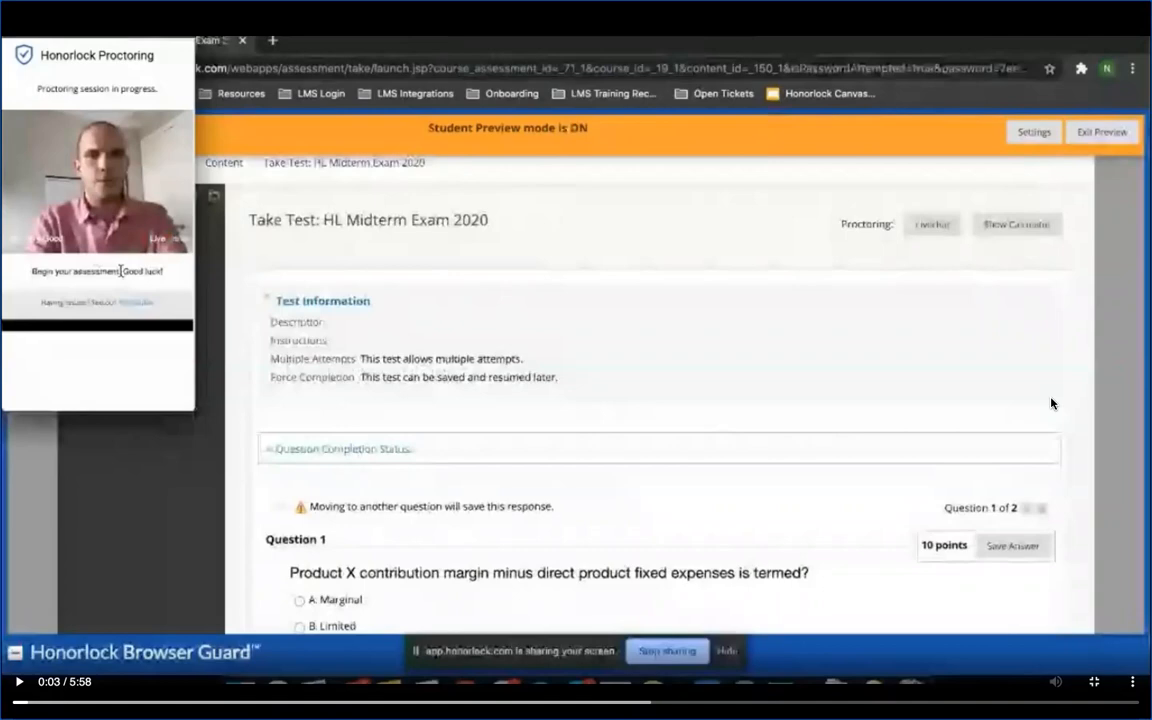
pyautogui.press('Escape')
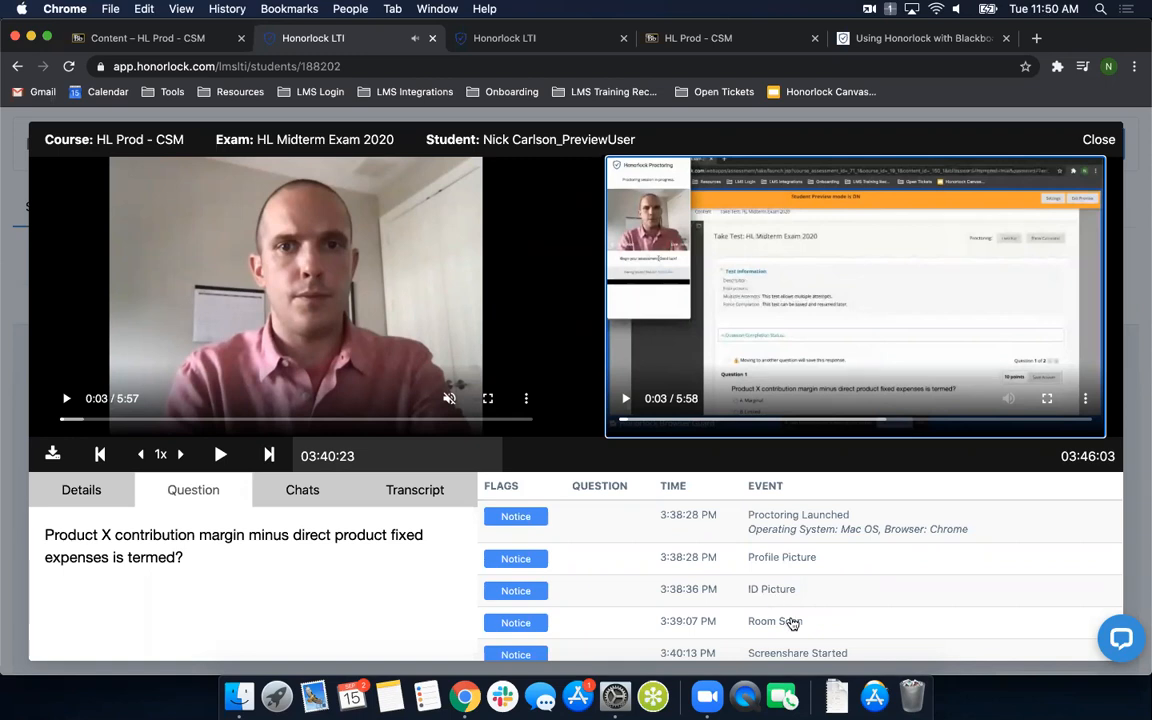
# - Review the ID Picture event and skim through the Room Scan video, pausing it at about 0:16
pyautogui.click(780, 597)
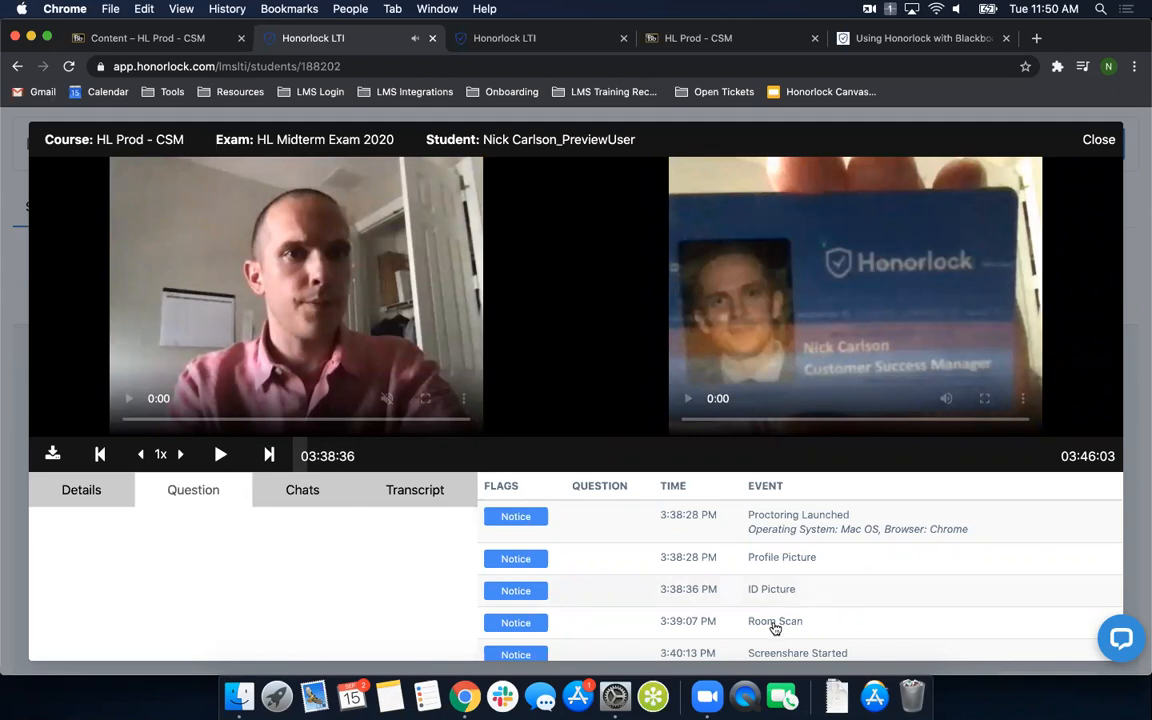
pyautogui.click(772, 624)
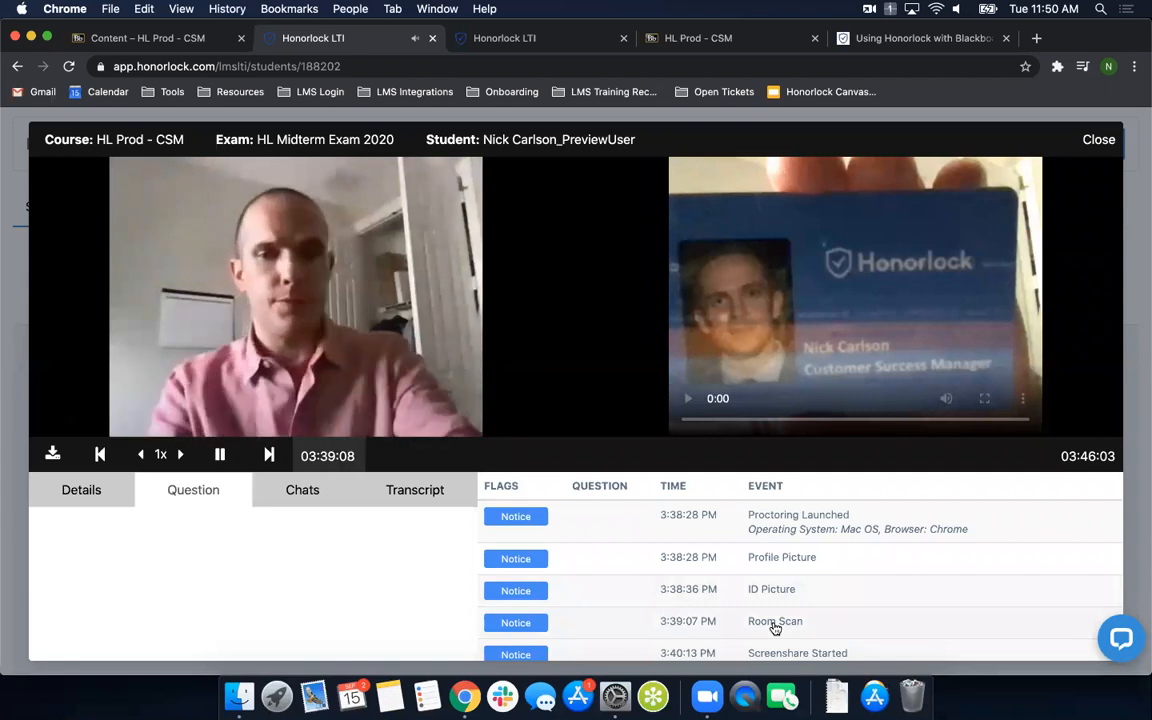
pyautogui.click(188, 421)
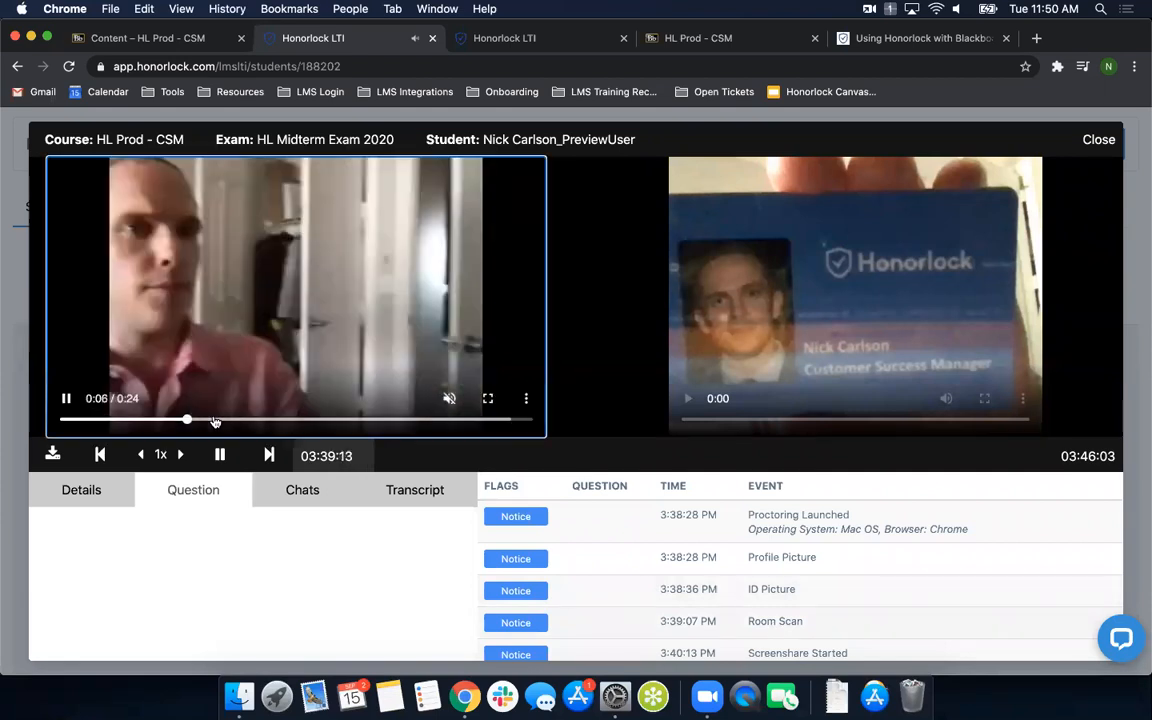
pyautogui.click(291, 422)
pyautogui.click(350, 423)
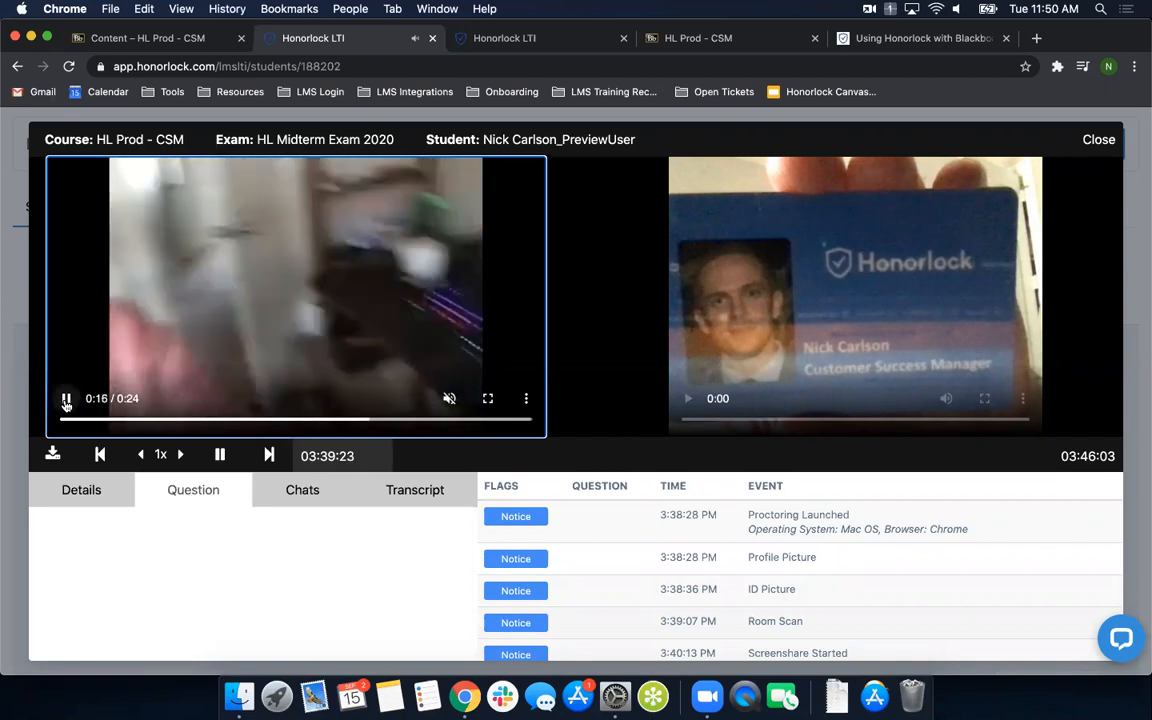
pyautogui.click(66, 400)
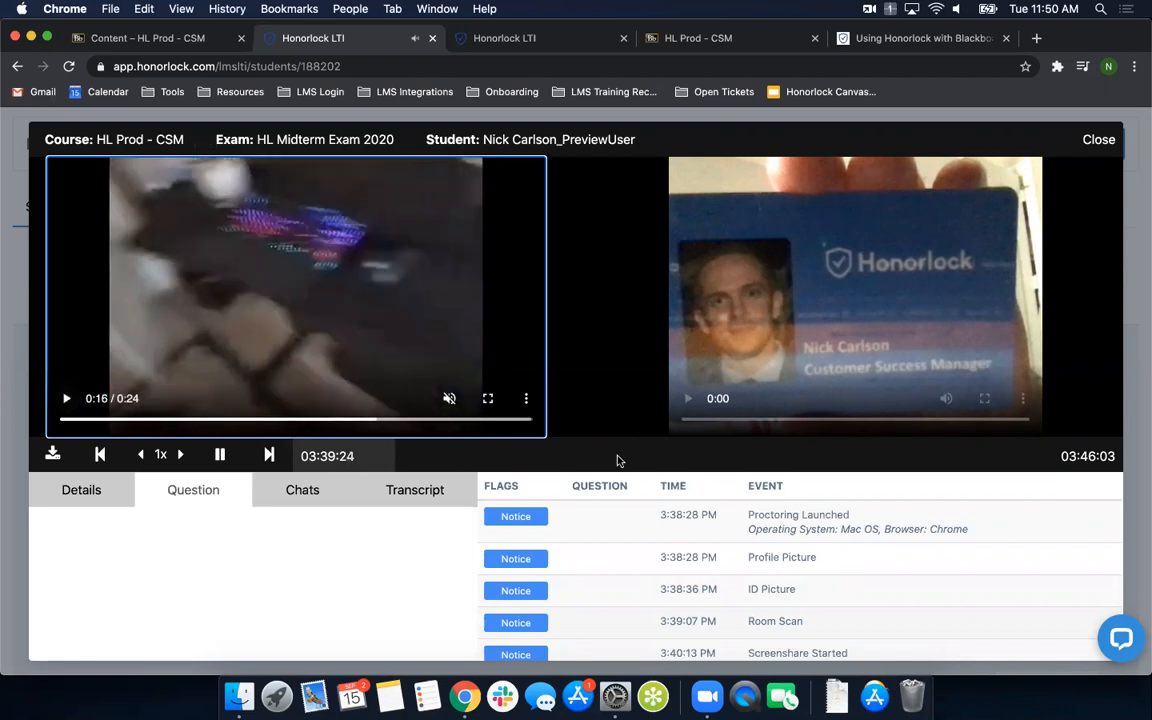
# - Reduce the page zoom to 90%, expand the High-flagged Question 1 event to examine its indicators and pause the recording
pyautogui.scroll(-5, 710, 530)
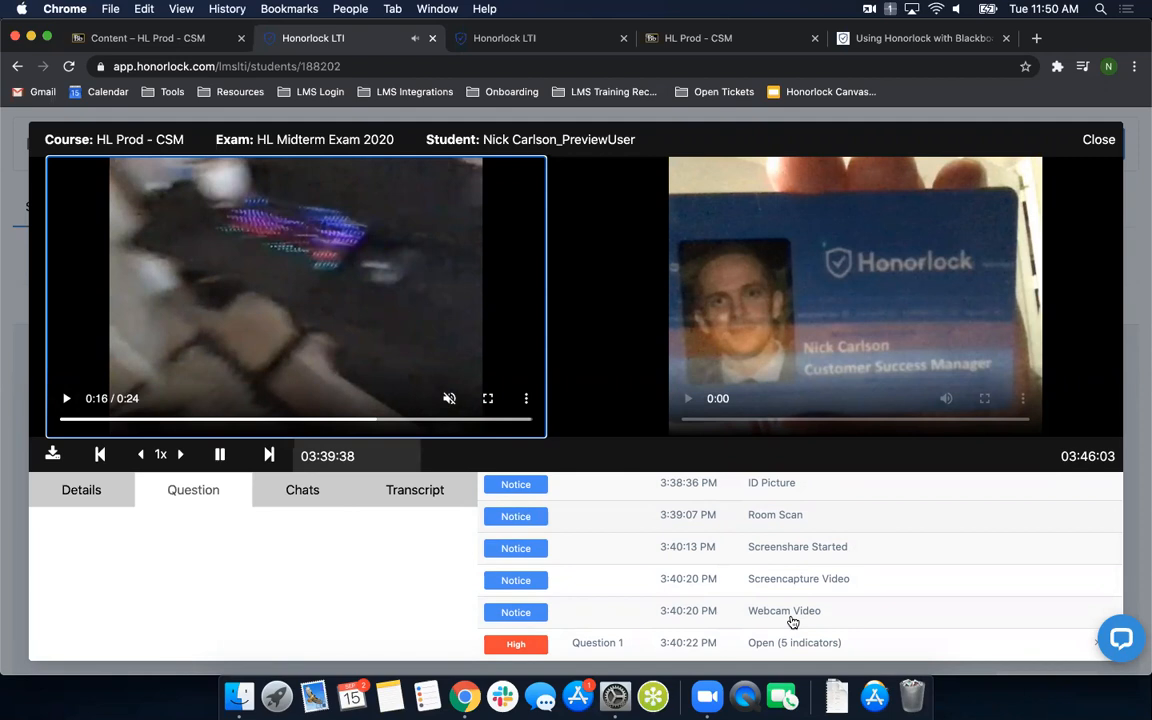
pyautogui.scroll(-1, 764, 580)
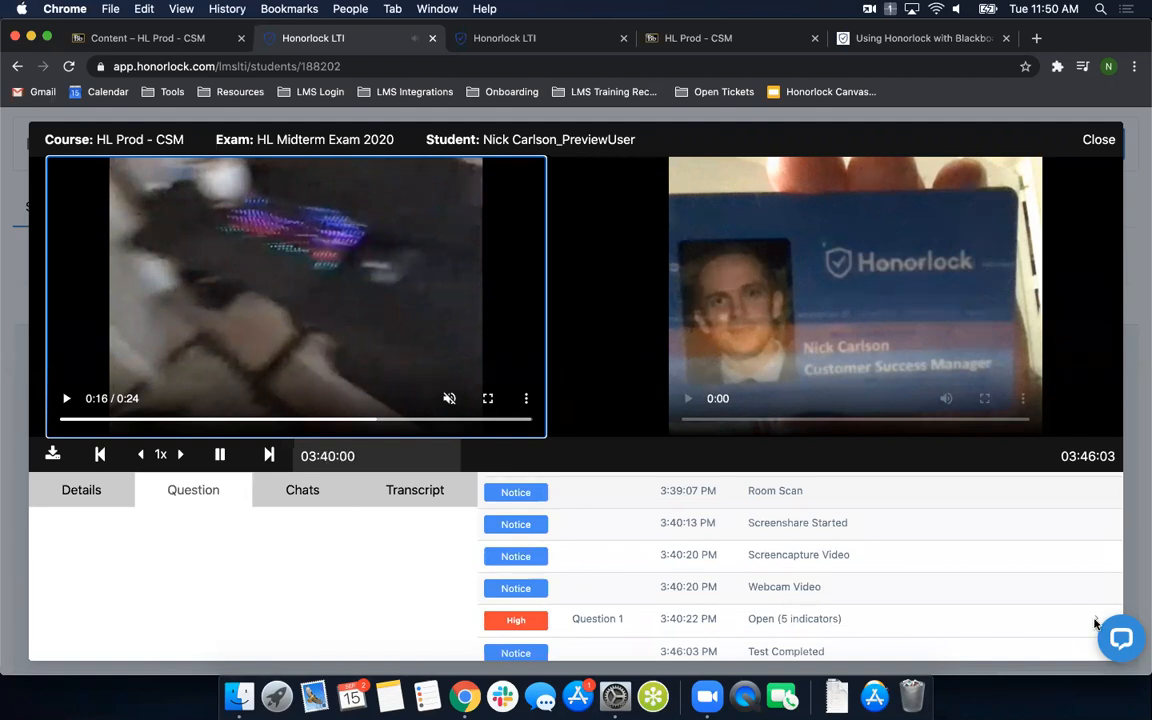
pyautogui.press('super+minus')
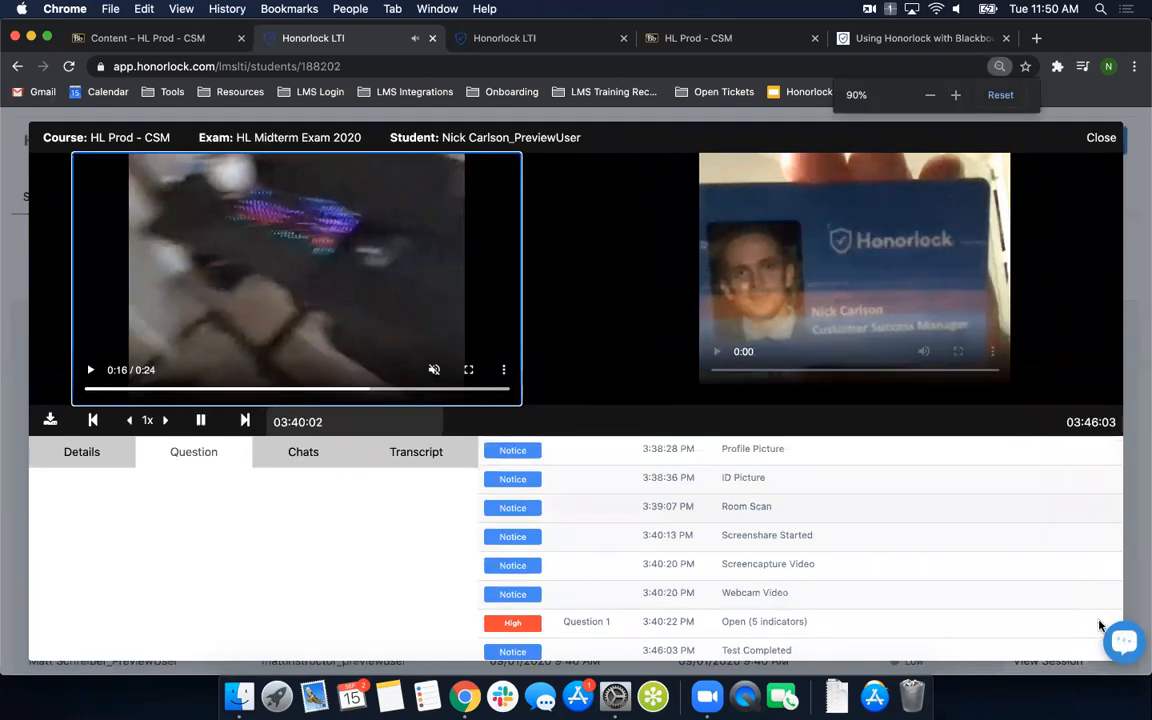
pyautogui.click(798, 622)
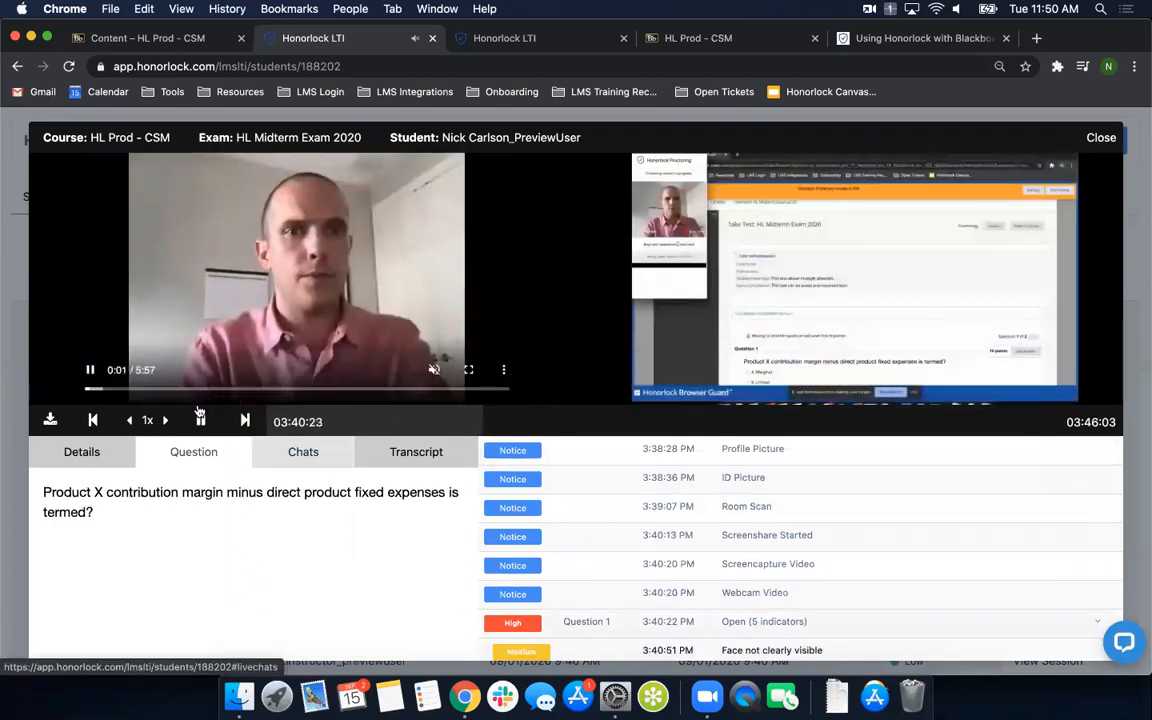
pyautogui.click(200, 418)
pyautogui.scroll(-3, 757, 580)
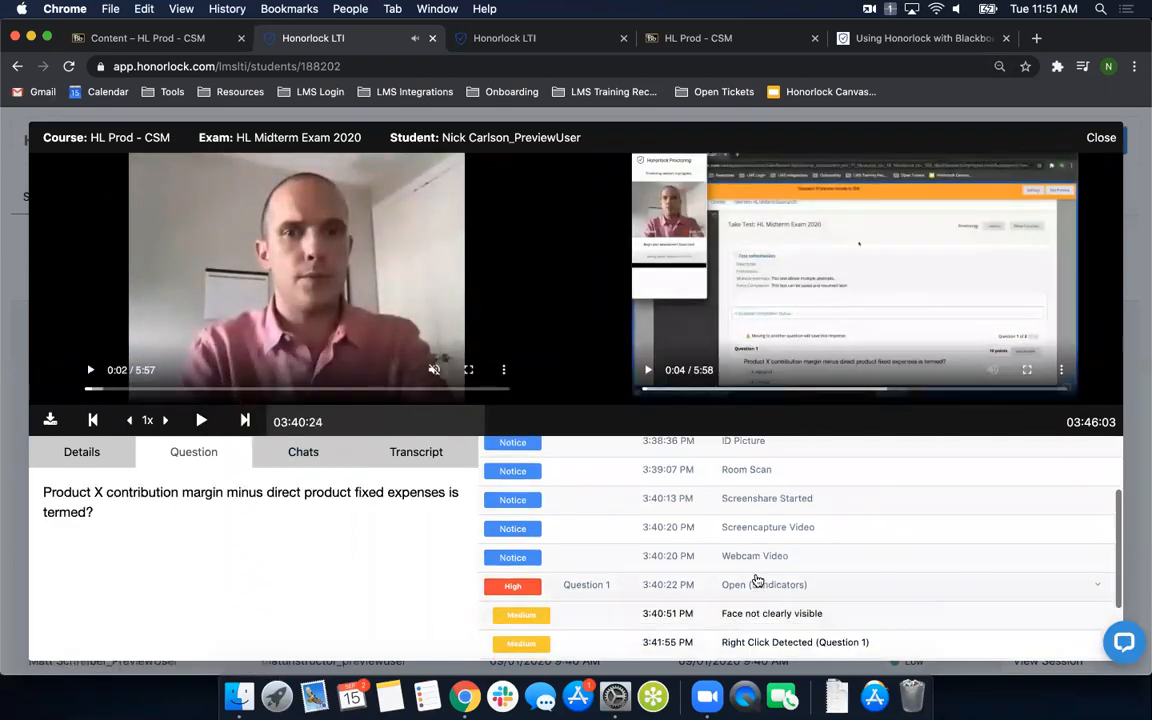
pyautogui.scroll(-1, 757, 582)
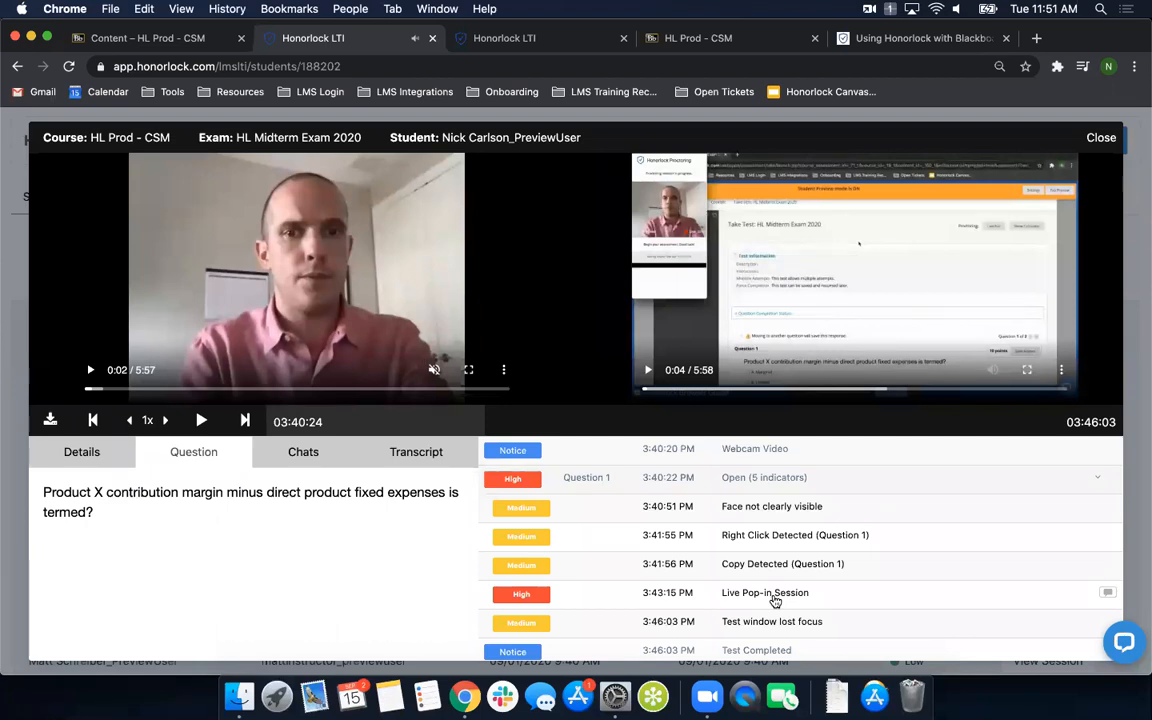
# - Play the recording from the Face not clearly visible and Right Click Detected flags, and pause it
pyautogui.click(763, 511)
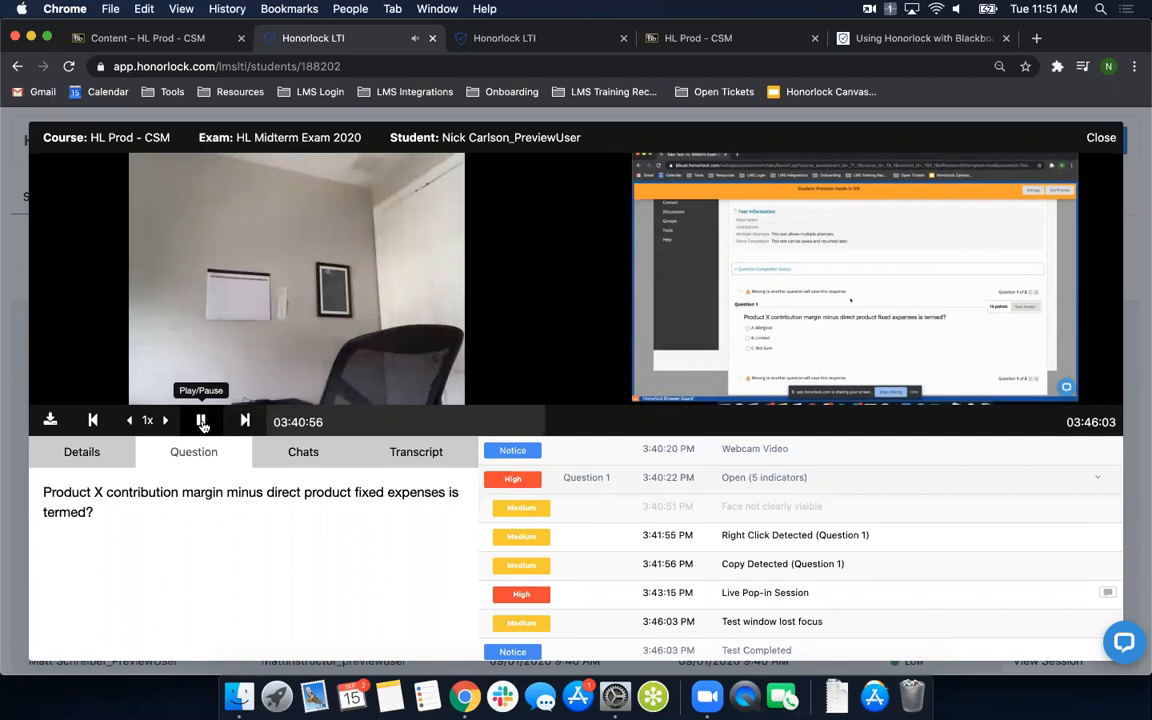
pyautogui.click(780, 537)
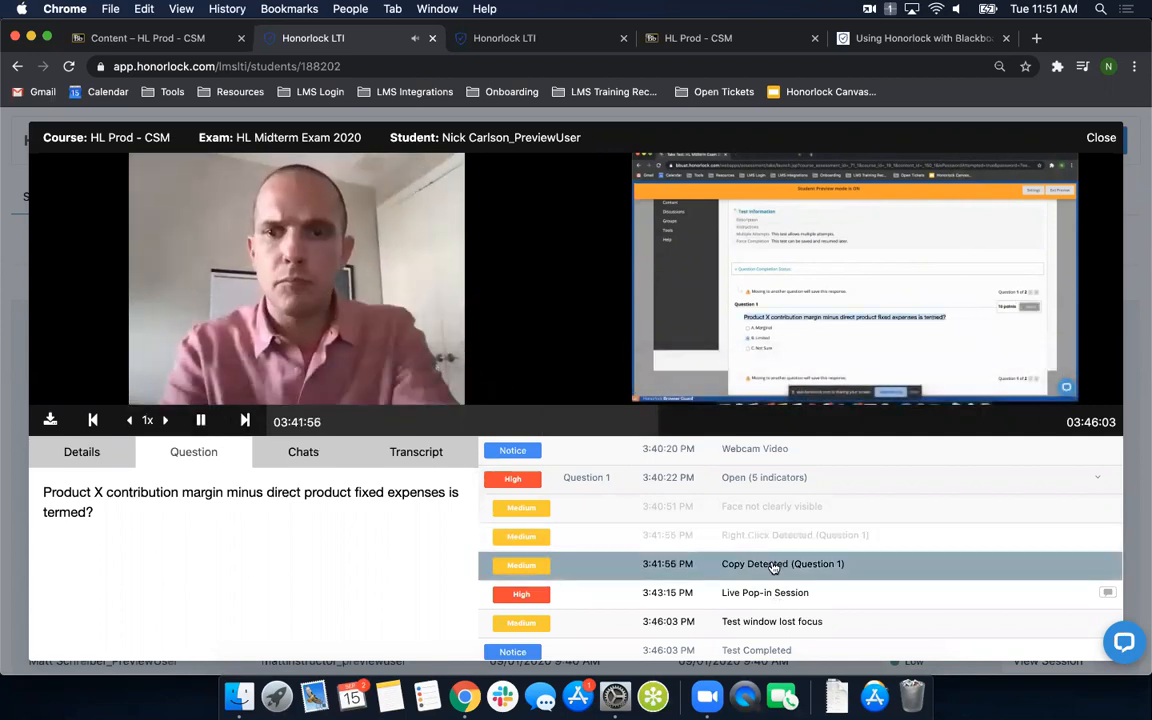
pyautogui.click(200, 421)
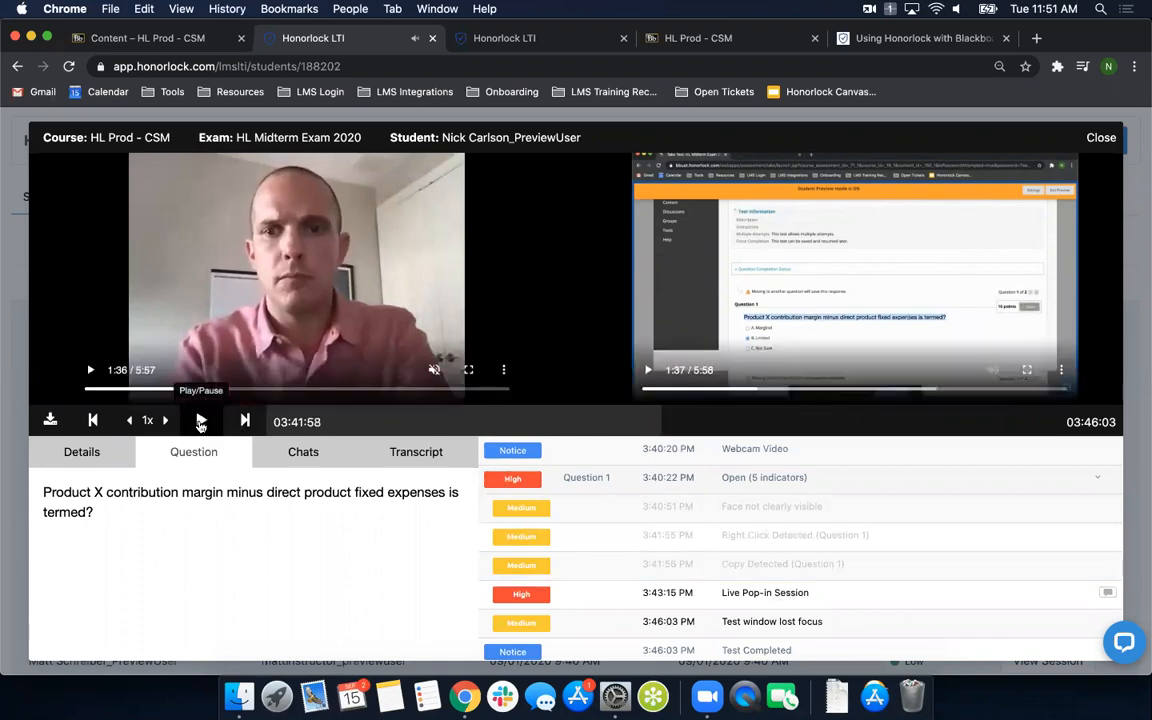
# - Jump to the Test window lost focus flag, return to the Question 1 event and view its paused screen recording in full screen
pyautogui.click(766, 628)
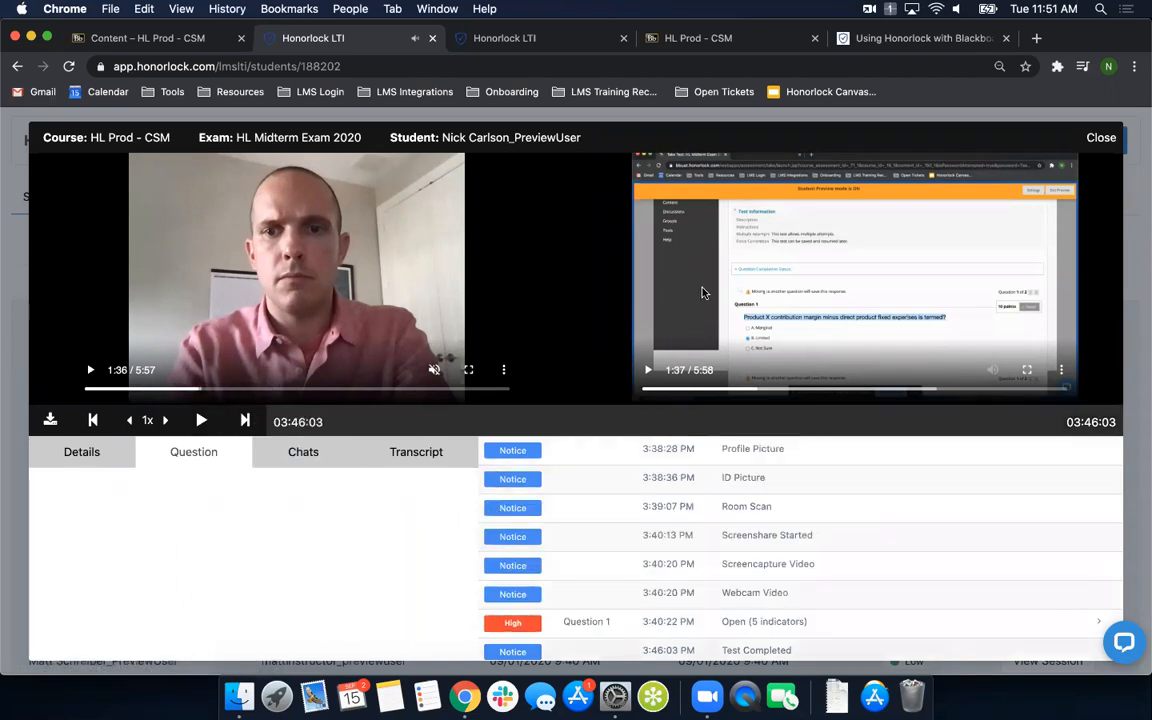
pyautogui.click(738, 622)
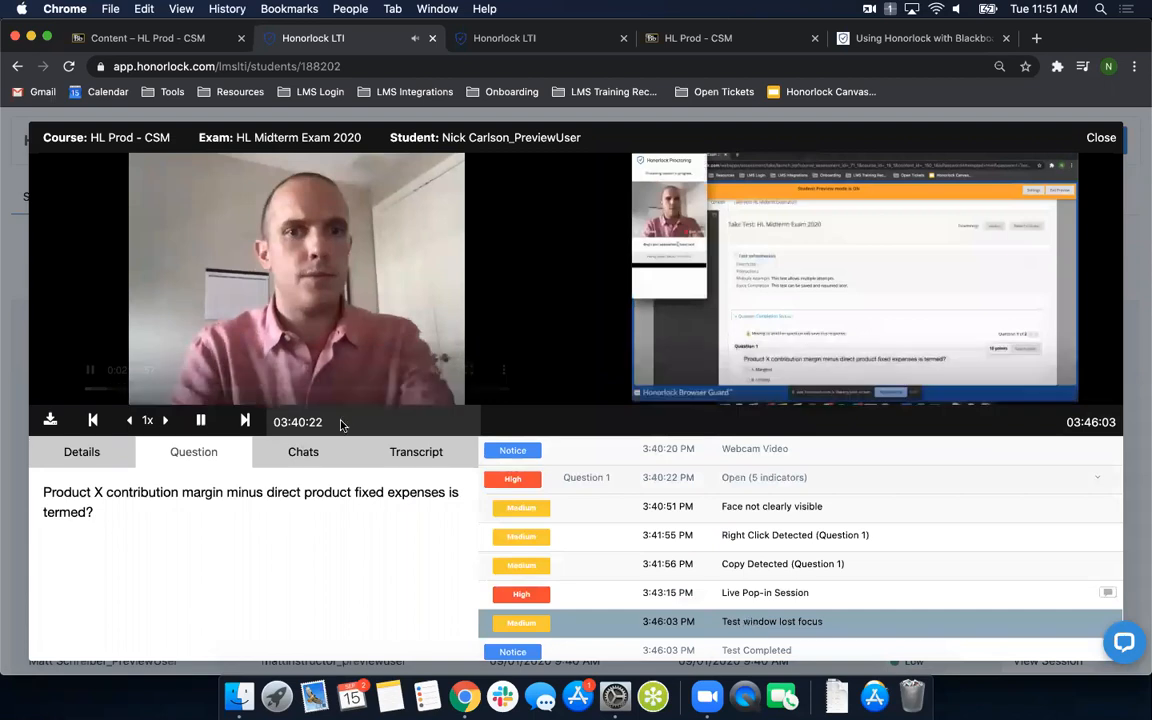
pyautogui.click(200, 420)
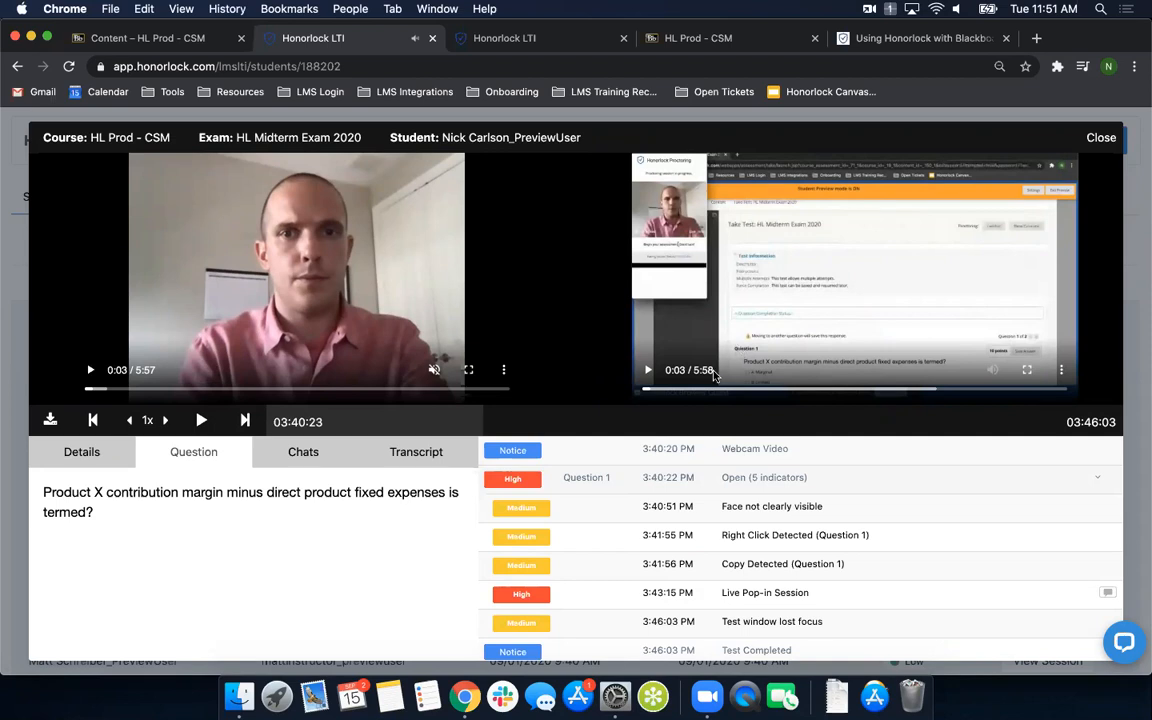
pyautogui.click(1028, 372)
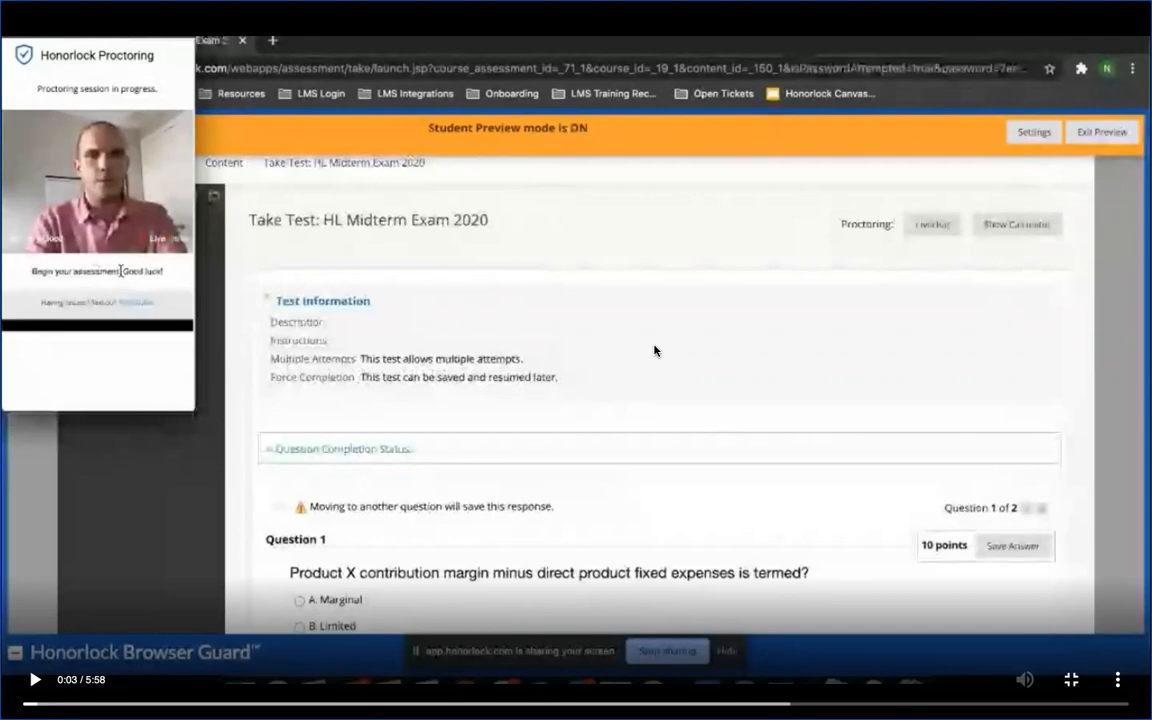
pyautogui.press('Escape')
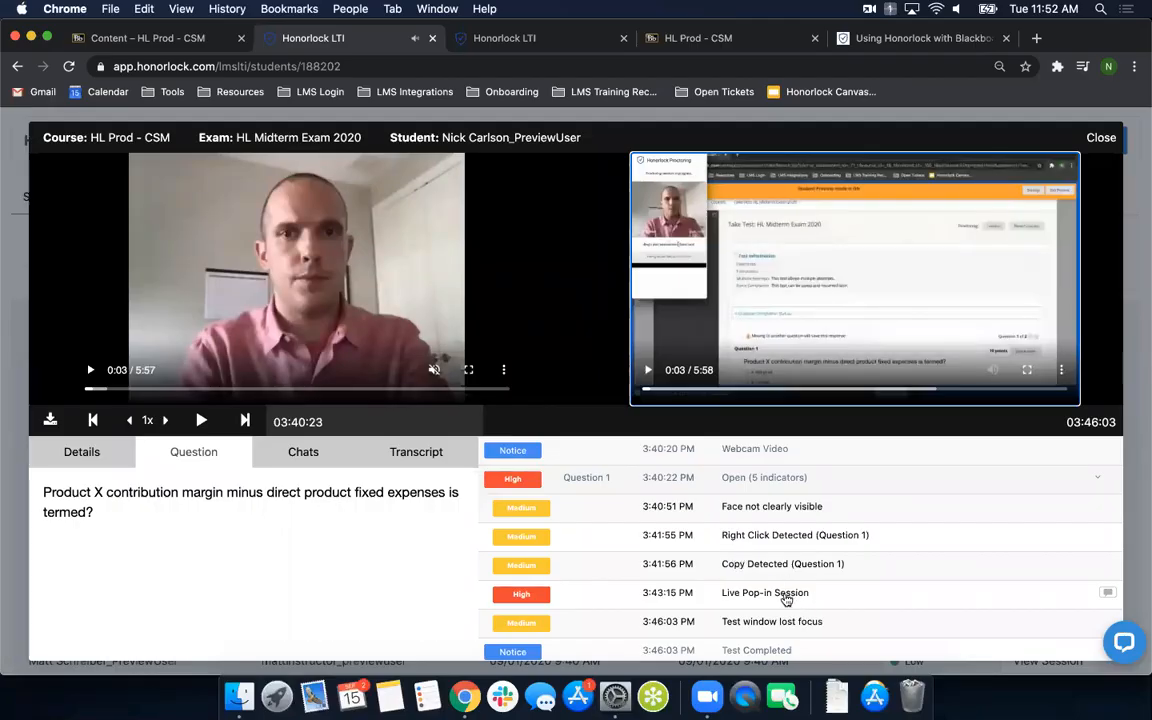
# - Open the chat attached to the Live Pop-in Session flag, read it through to the end and close it
pyautogui.click(1107, 597)
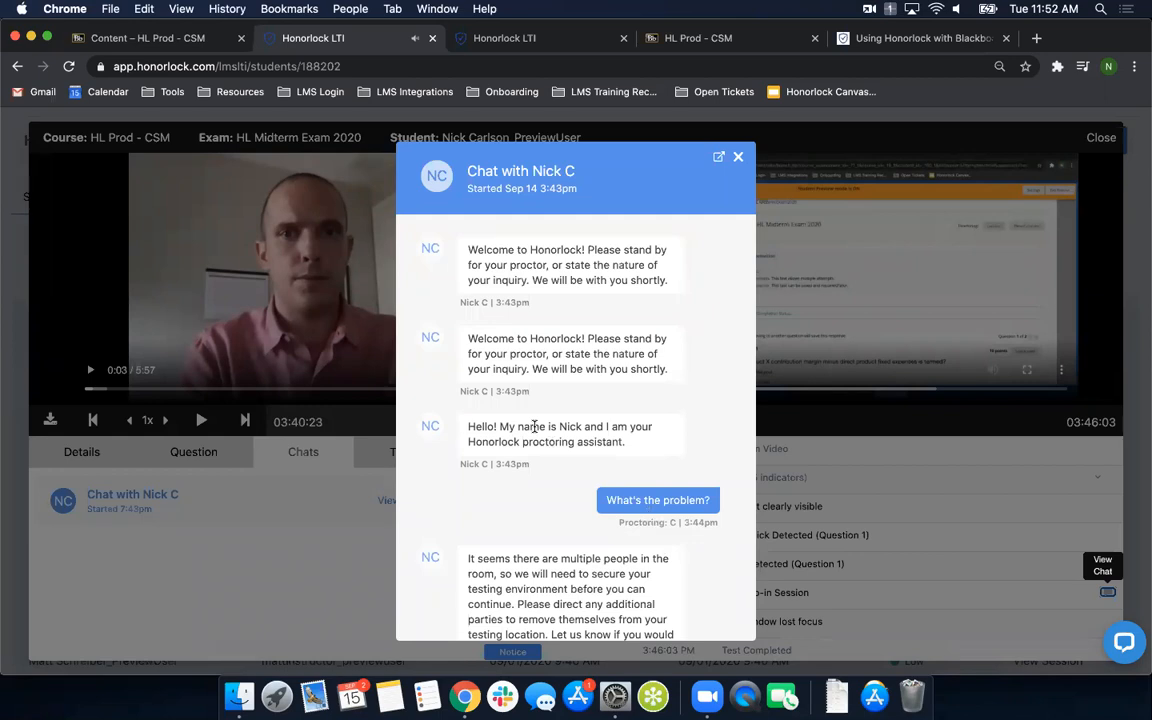
pyautogui.scroll(-2, 545, 350)
pyautogui.scroll(-5, 541, 349)
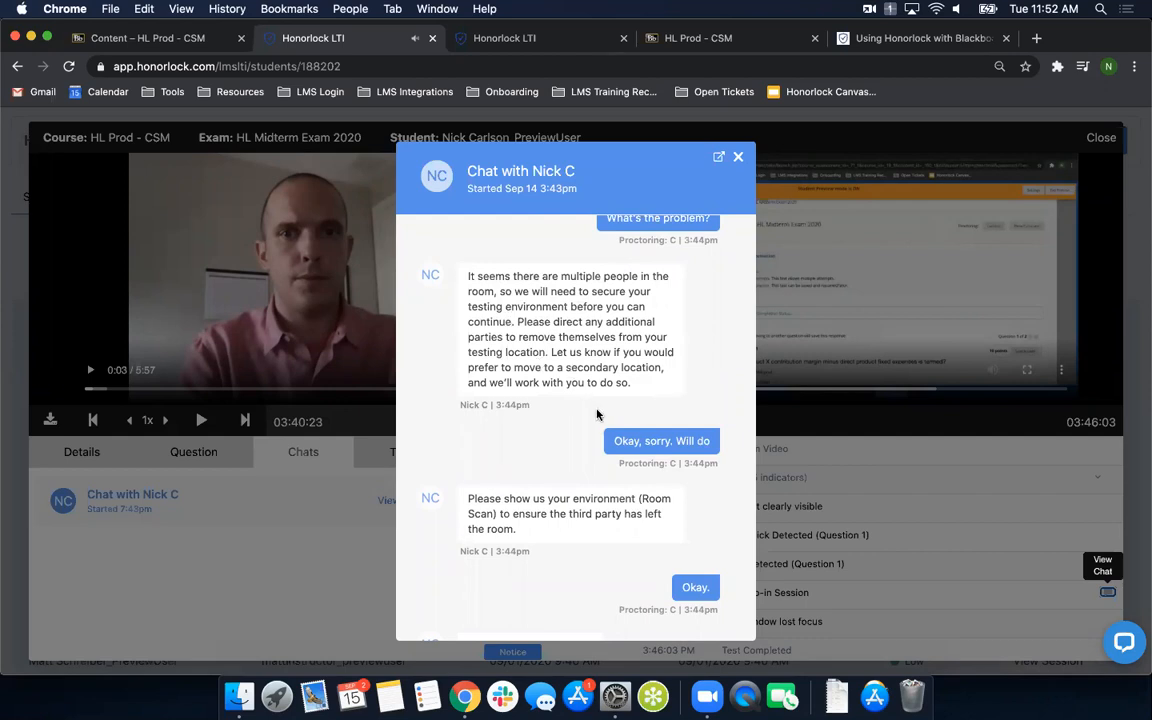
pyautogui.scroll(-2, 576, 489)
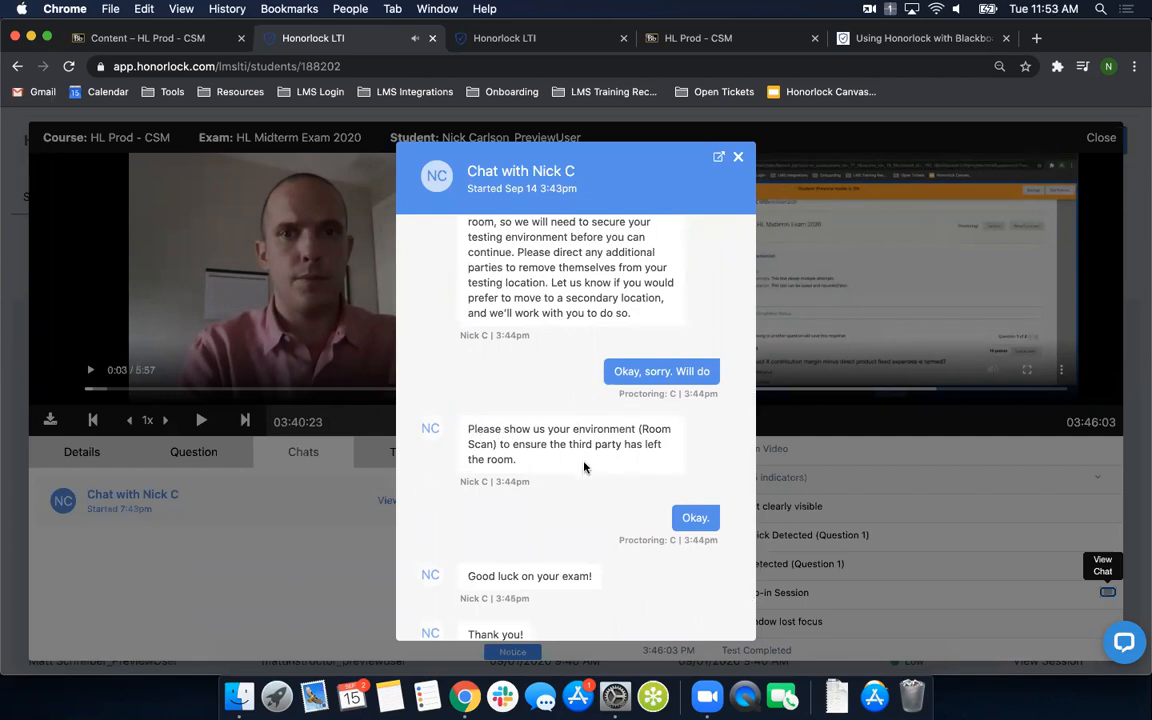
pyautogui.scroll(-2, 585, 467)
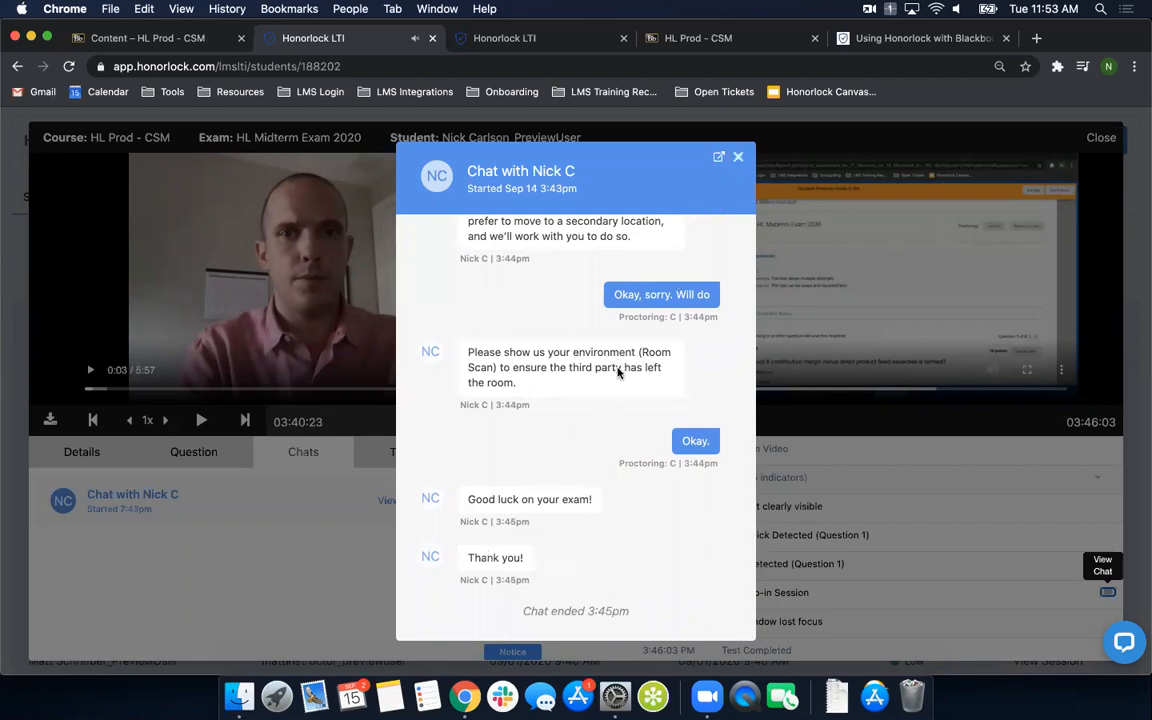
pyautogui.click(739, 163)
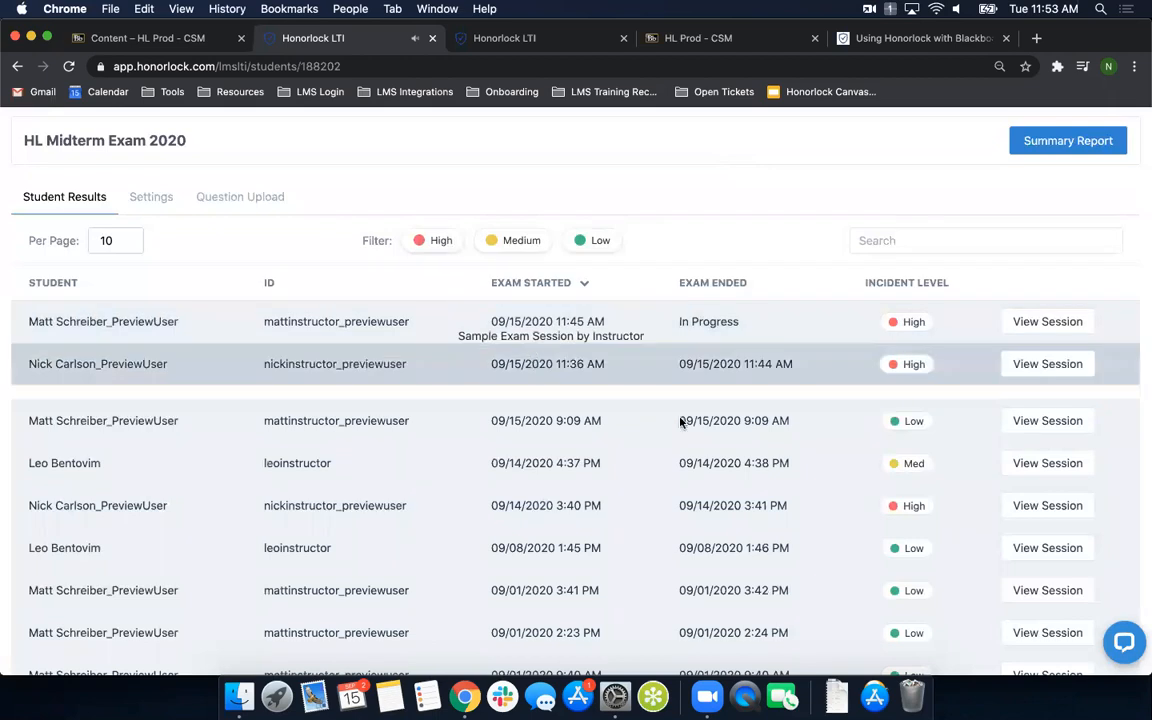
# - Reopen the High-incident session started 09/14/2020 3:40 PM, pause its recording and show the question details
pyautogui.click(1045, 493)
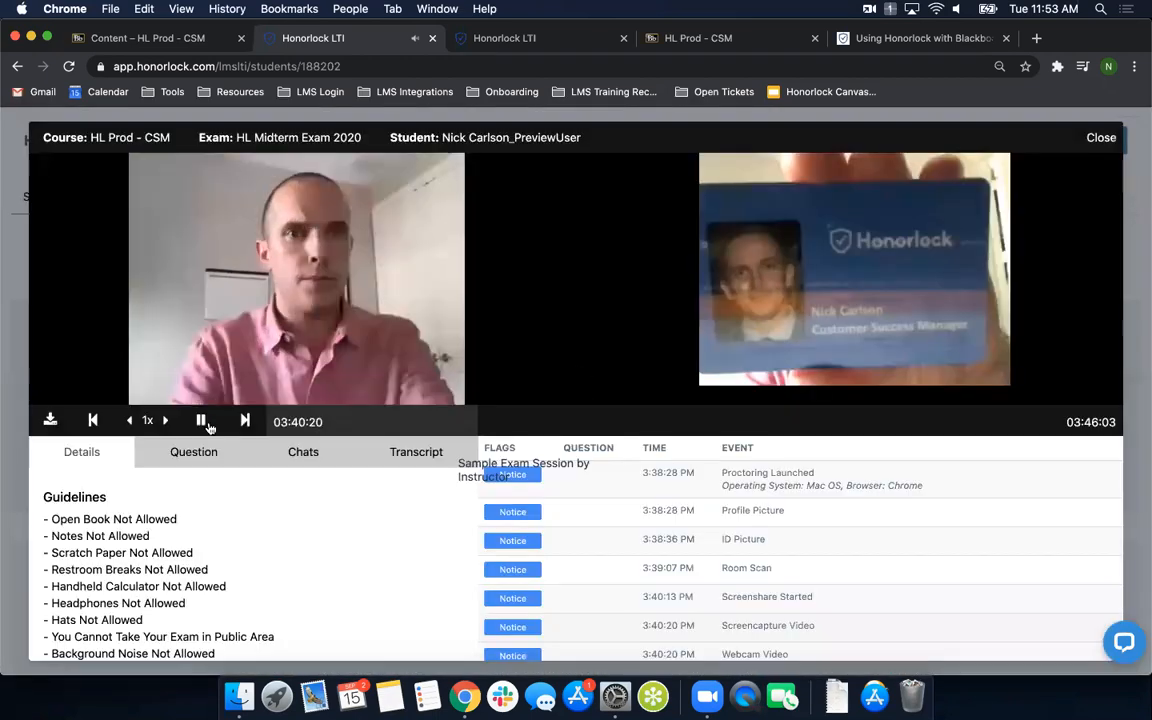
pyautogui.click(200, 420)
pyautogui.click(193, 451)
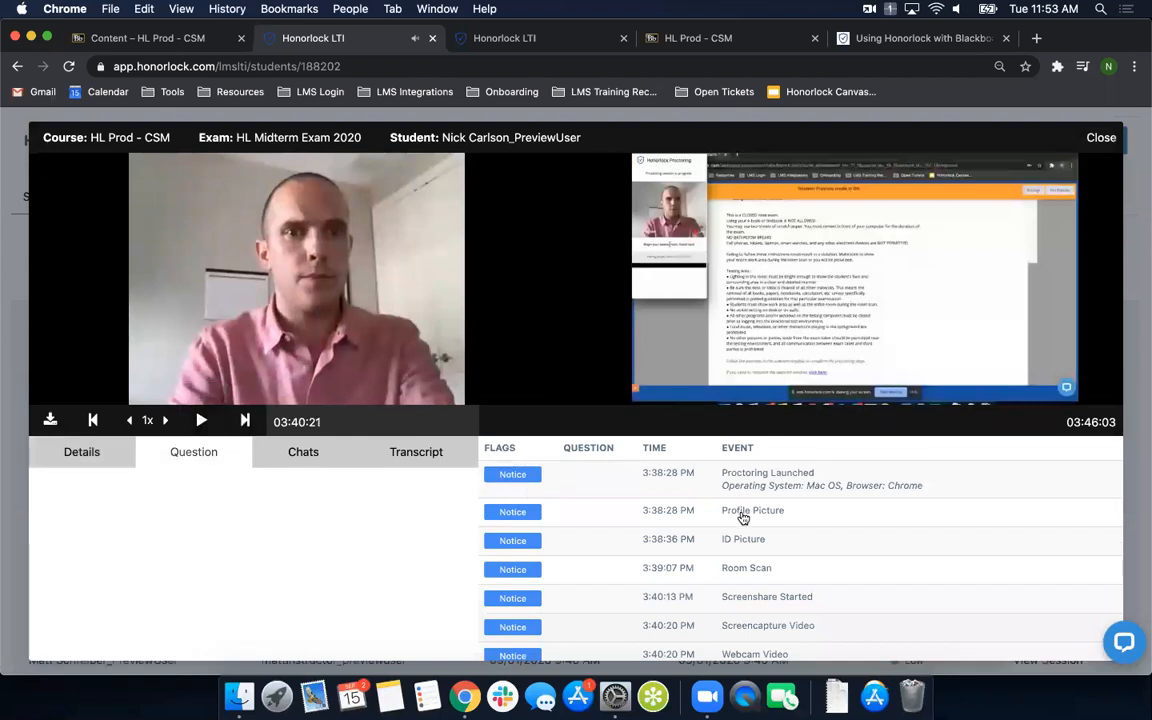
# - Expand the indicators of the Question 1 event, show the spoken-text transcript and pause the recording
pyautogui.scroll(-2, 790, 560)
pyautogui.click(789, 628)
pyautogui.scroll(-3, 807, 571)
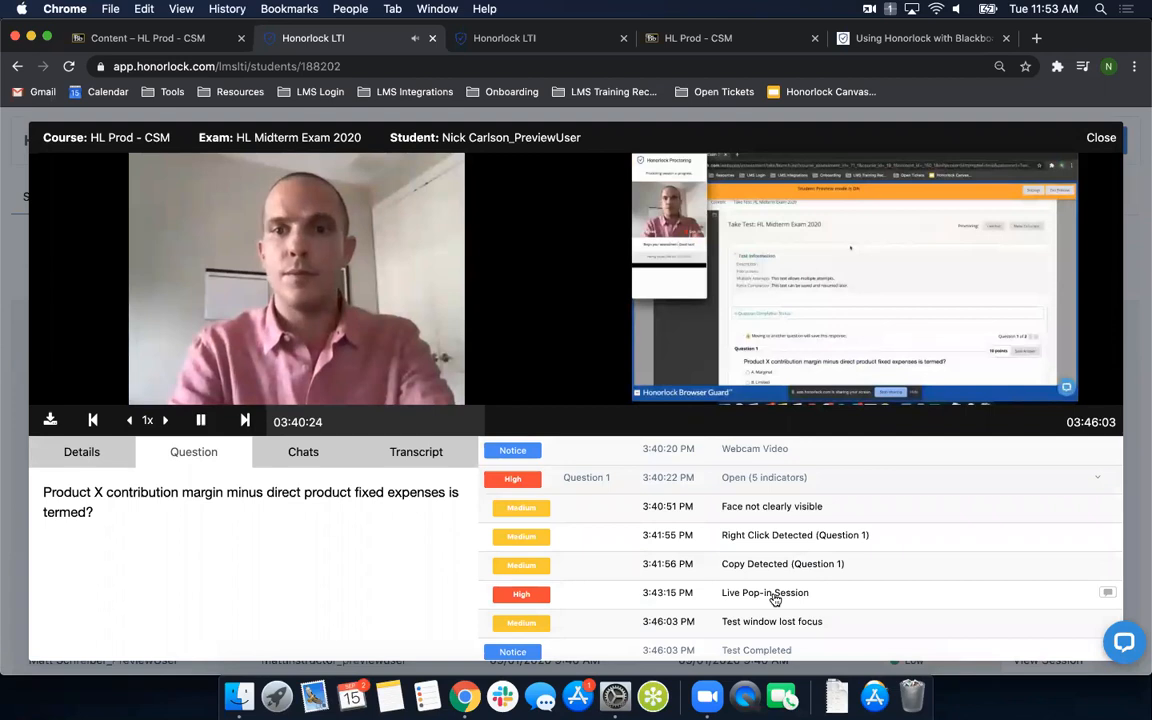
pyautogui.click(420, 456)
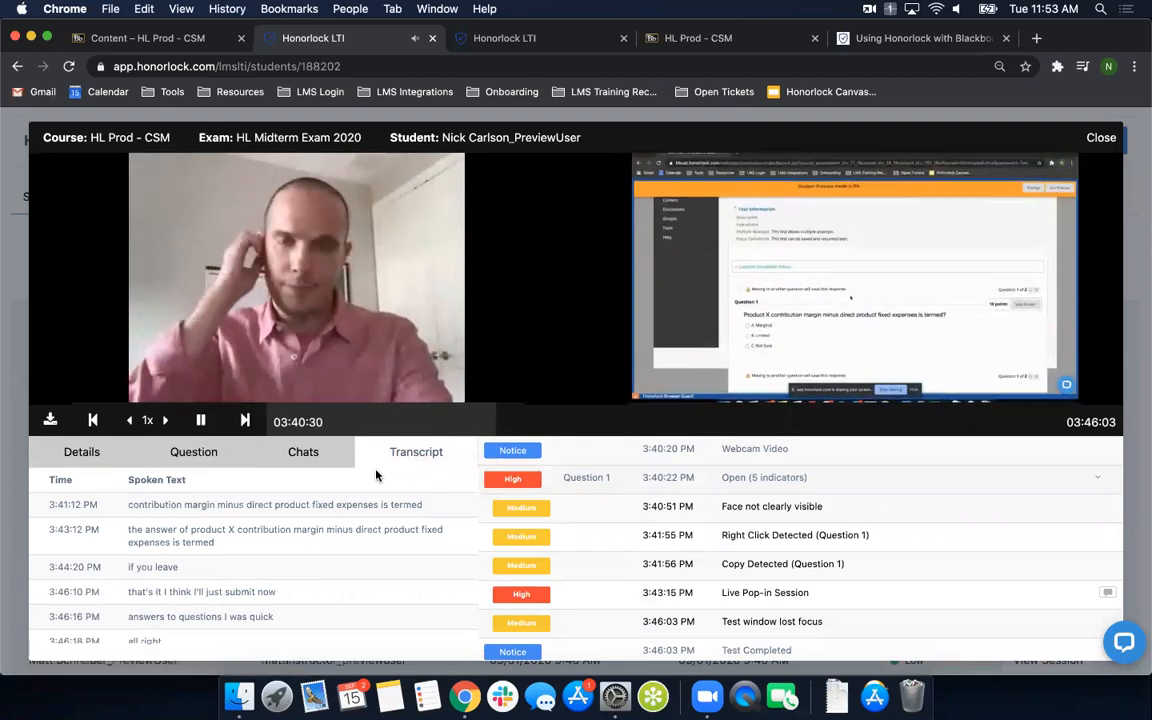
pyautogui.click(204, 421)
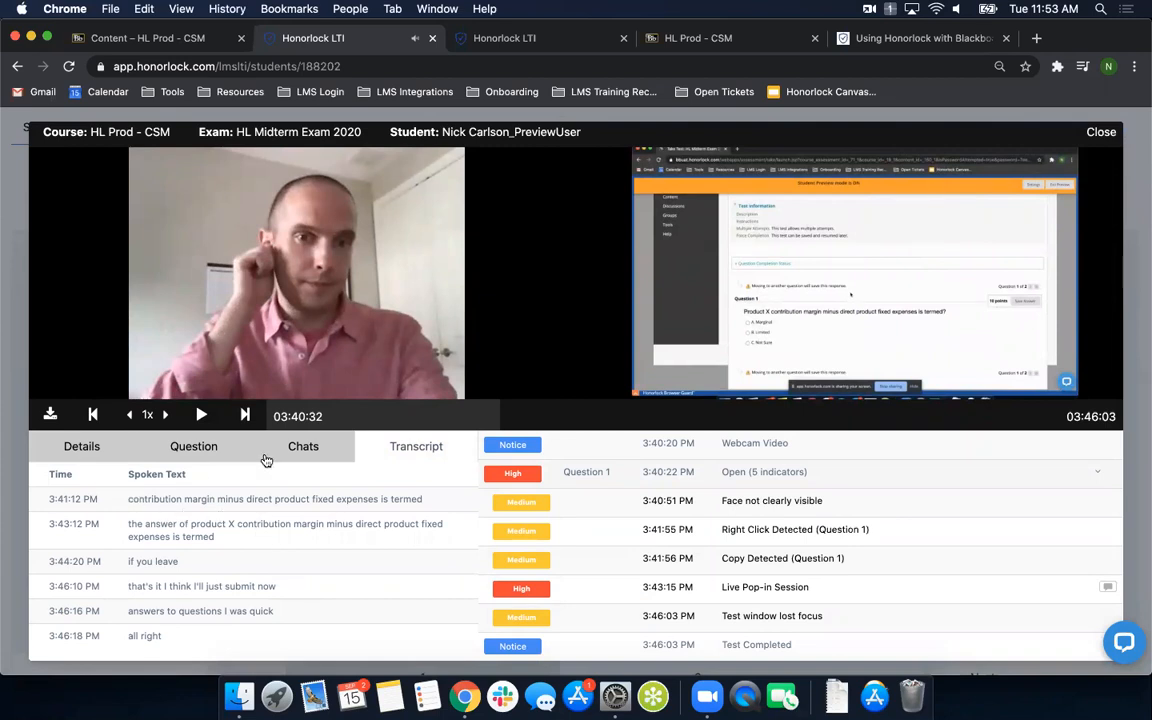
# - Review the session's chats, question text and exam guidelines with the additional instructions, and close the session
pyautogui.click(304, 446)
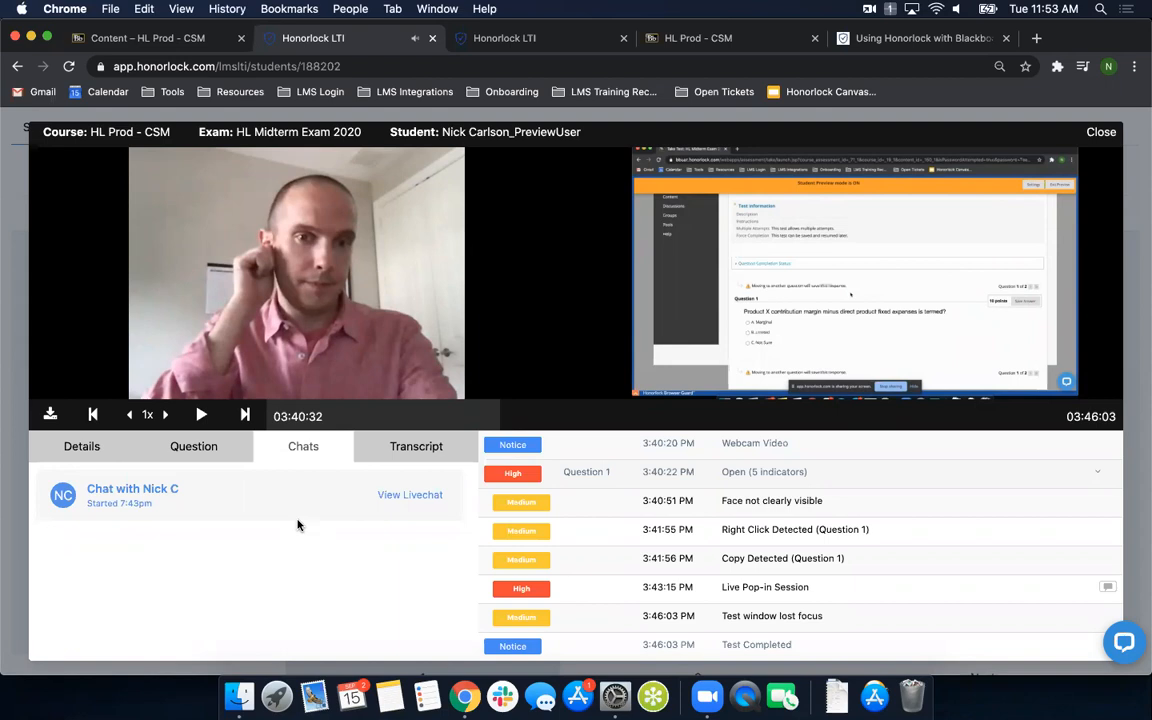
pyautogui.click(186, 450)
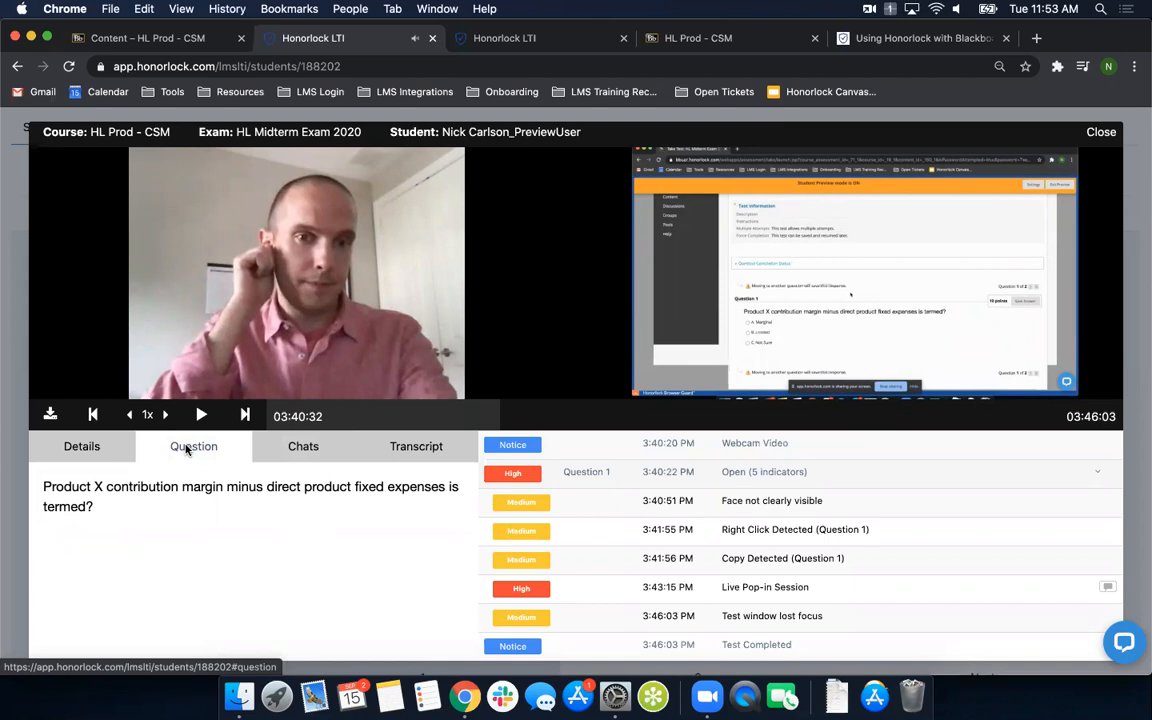
pyautogui.click(82, 453)
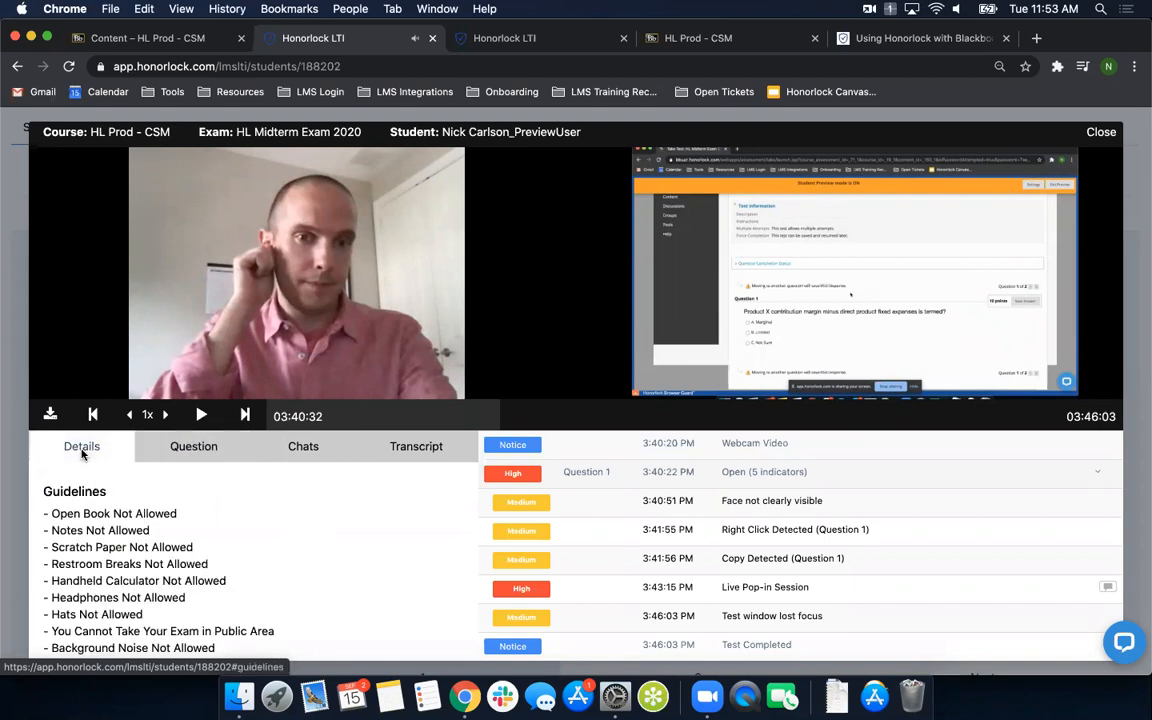
pyautogui.scroll(-5, 231, 532)
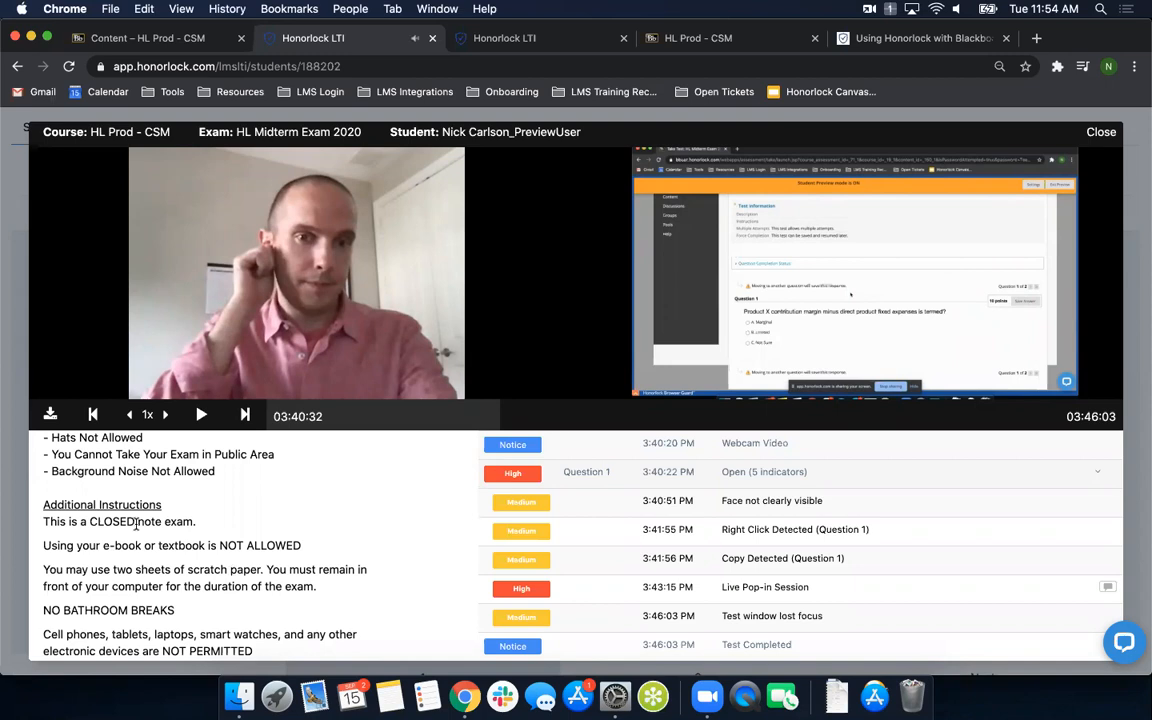
pyautogui.click(1099, 137)
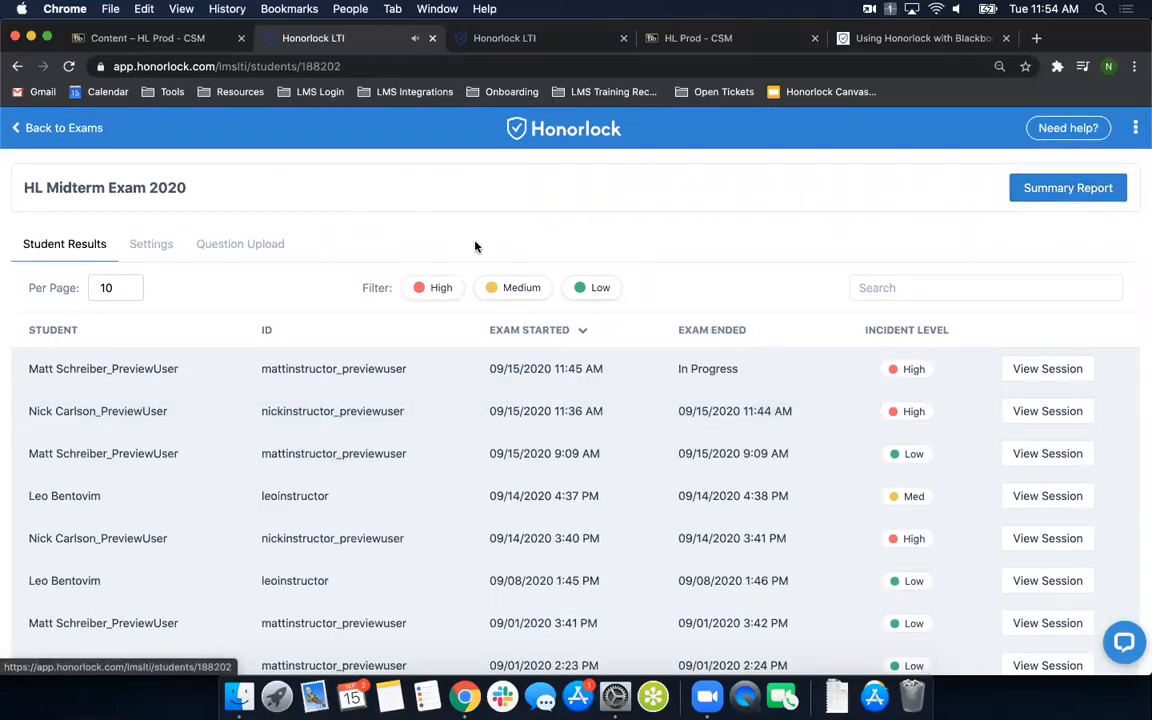
# - View the HL Midterm Exam 2020 summary report, highlight the note on full report availability and return to the exam list
pyautogui.click(1068, 188)
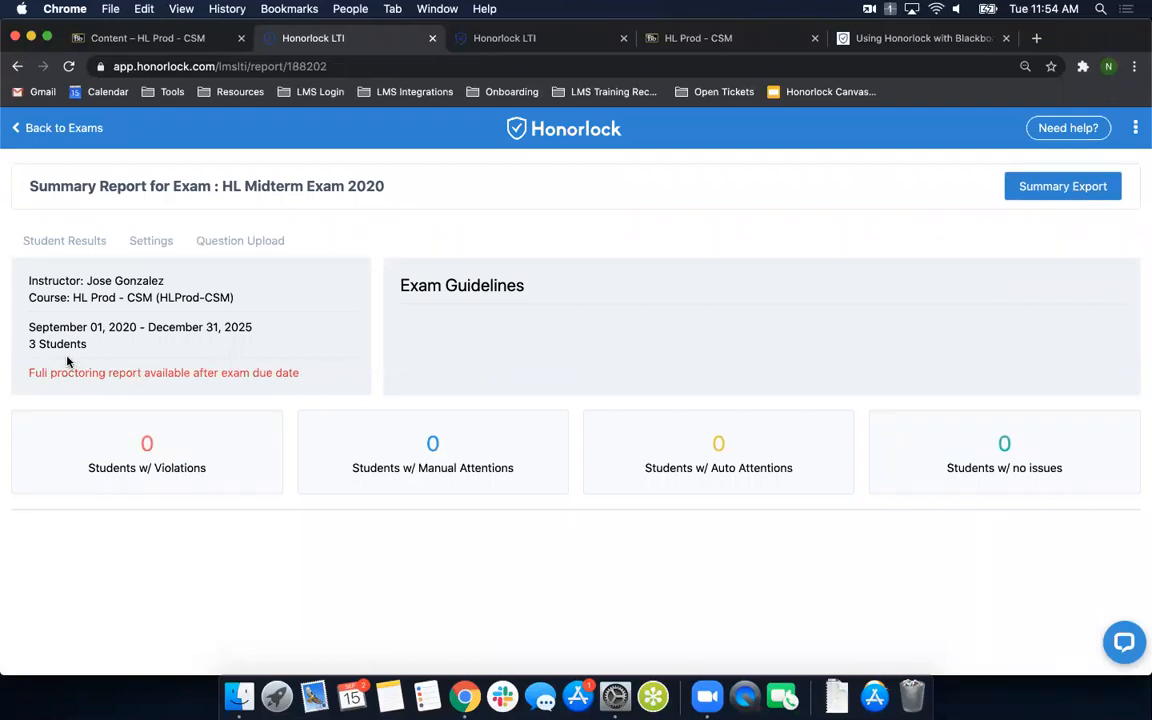
pyautogui.moveTo(29, 372); pyautogui.dragTo(302, 383)
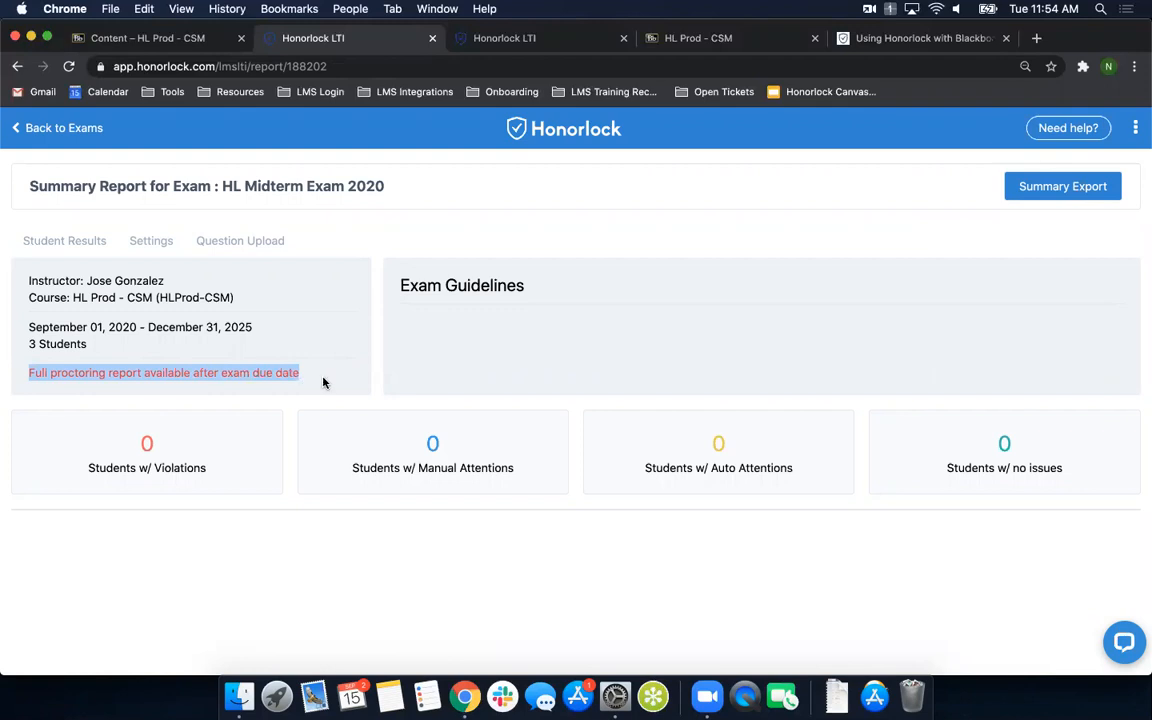
pyautogui.click(184, 343)
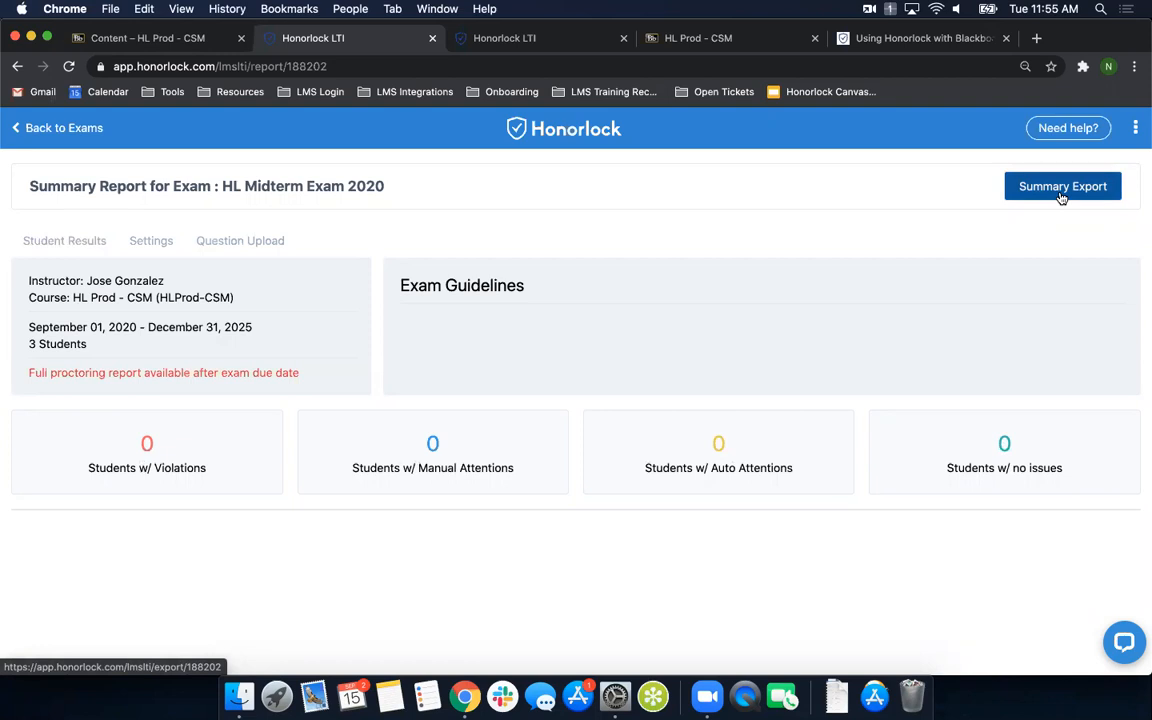
pyautogui.click(57, 130)
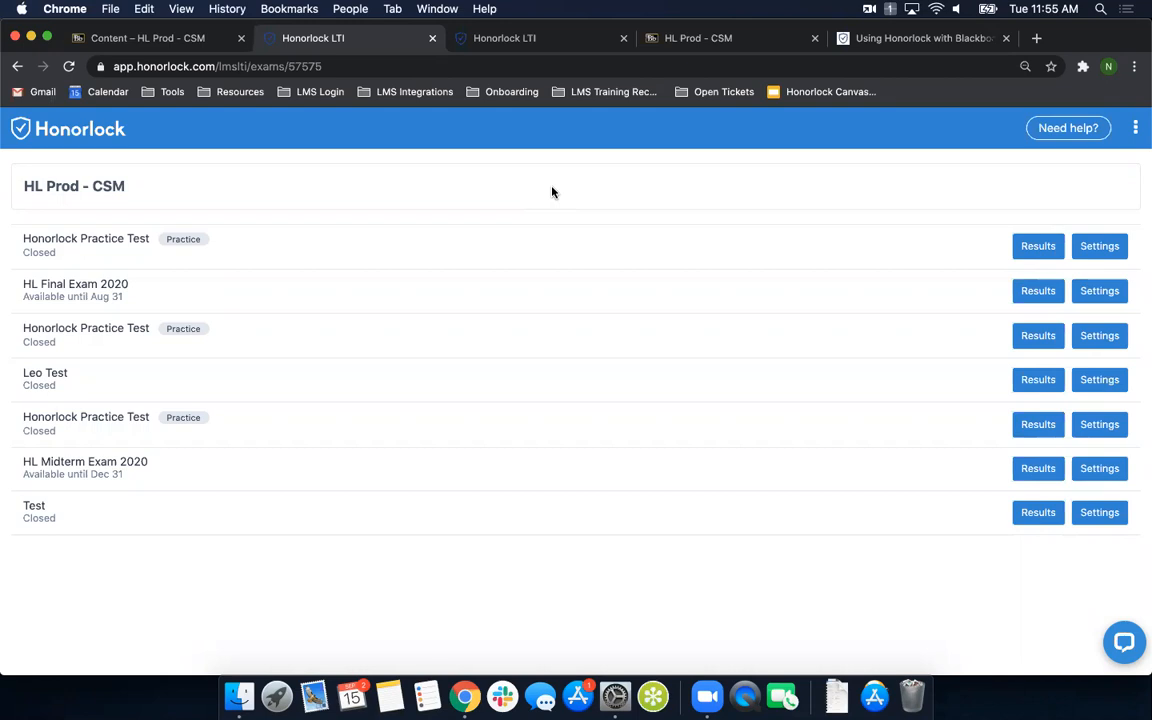
# - Close the student-view Honorlock exam list and the submitted HL Midterm Exam 2020 page
pyautogui.click(538, 40)
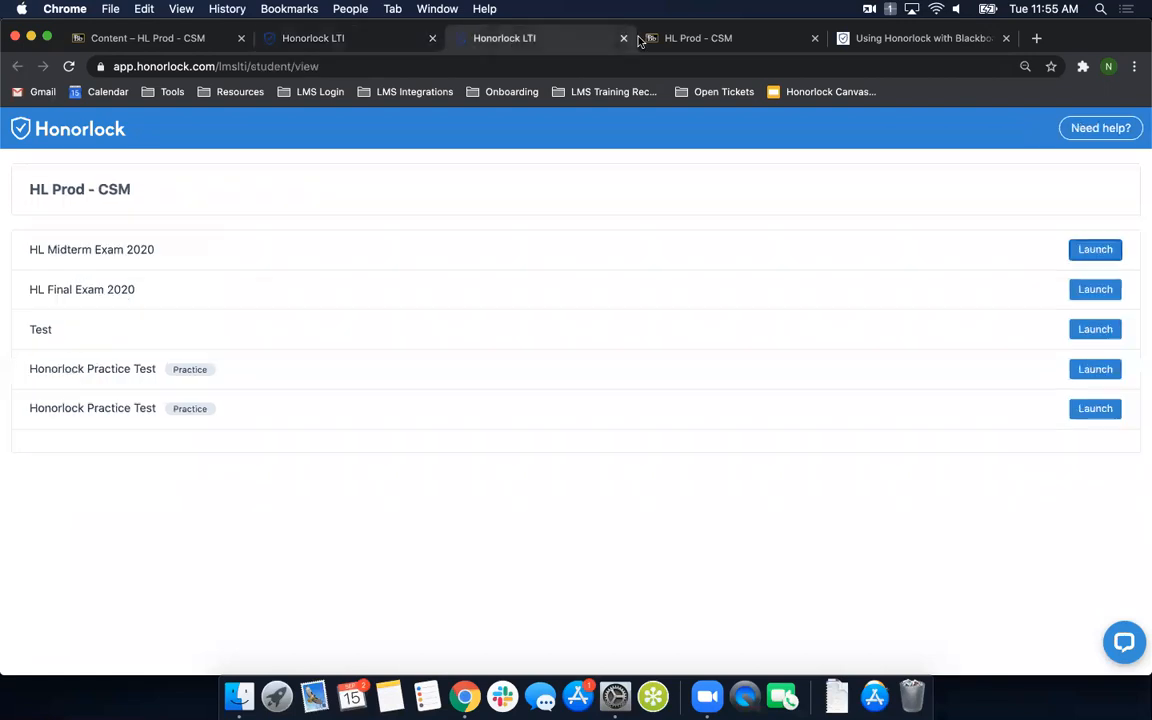
pyautogui.click(623, 38)
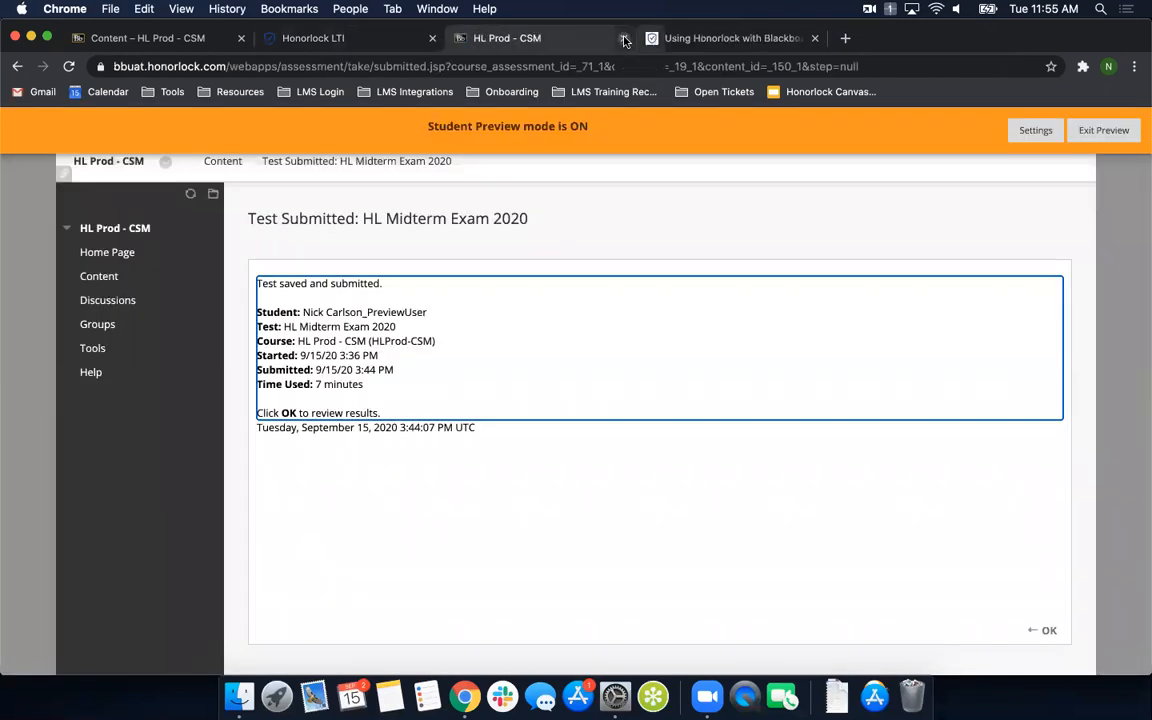
pyautogui.click(624, 38)
# - Go to pearsonmylabandmastering.com, sign in and open the Quizzes & Tests page of Honorlock Course
pyautogui.click(465, 67)
pyautogui.write('pearsonmylabandmastering.com')
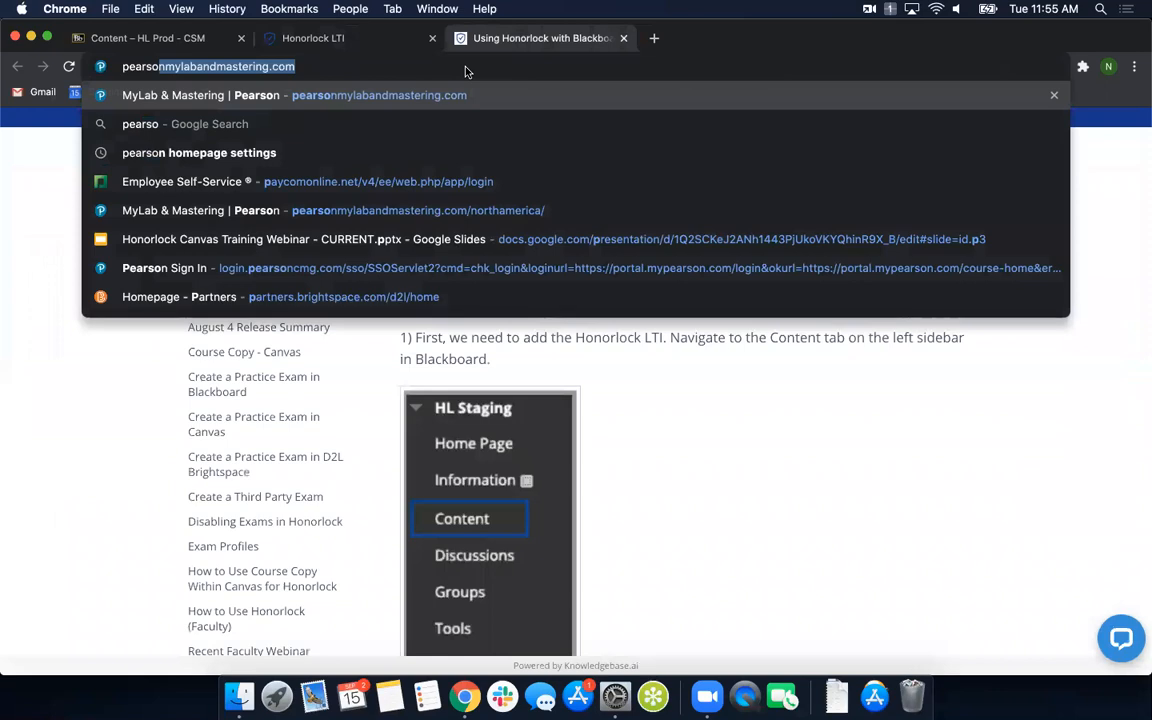
pyautogui.press('Return')
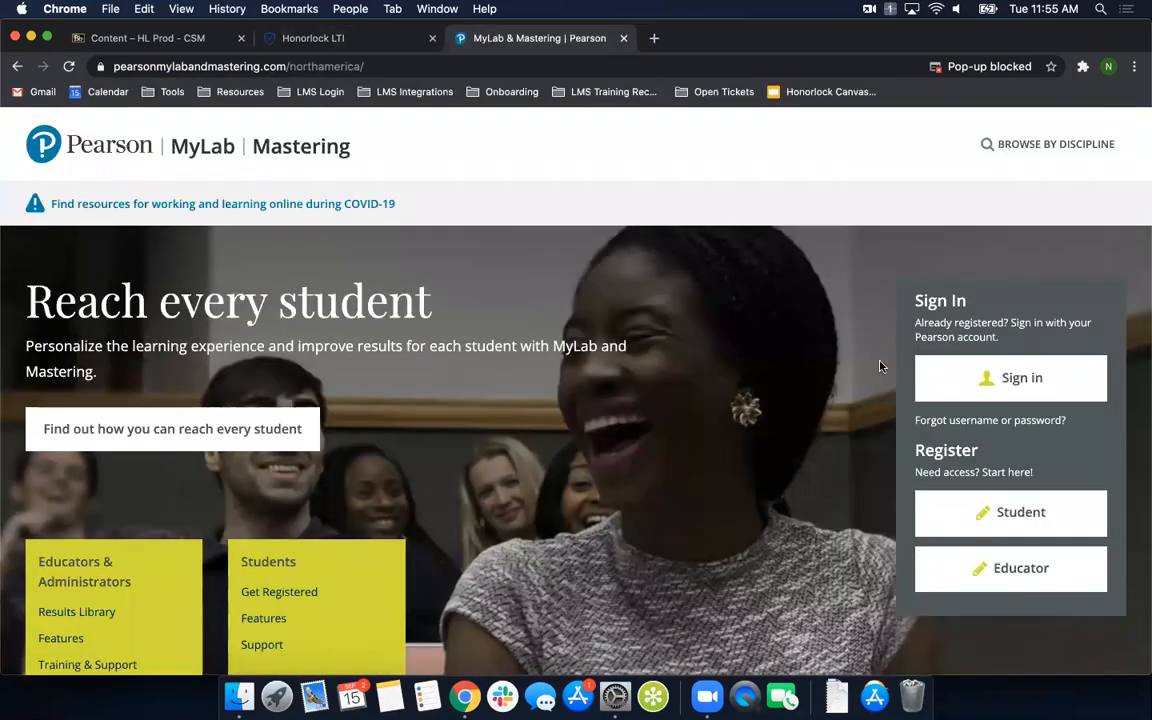
pyautogui.click(962, 379)
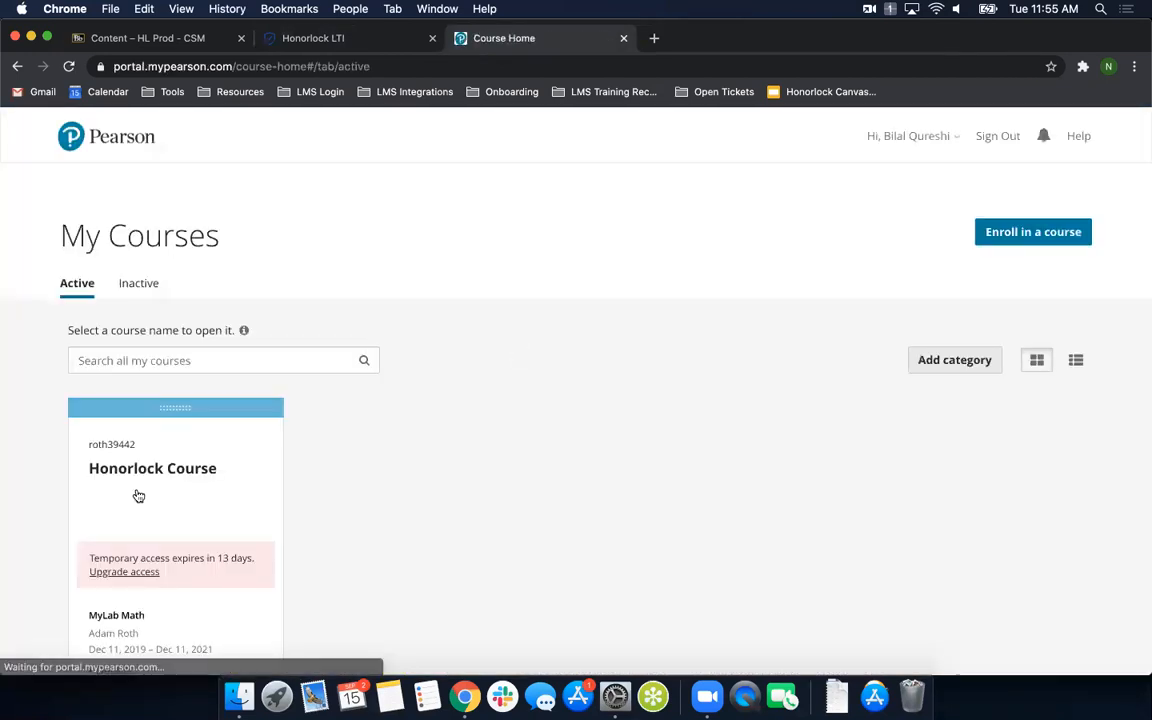
pyautogui.click(142, 477)
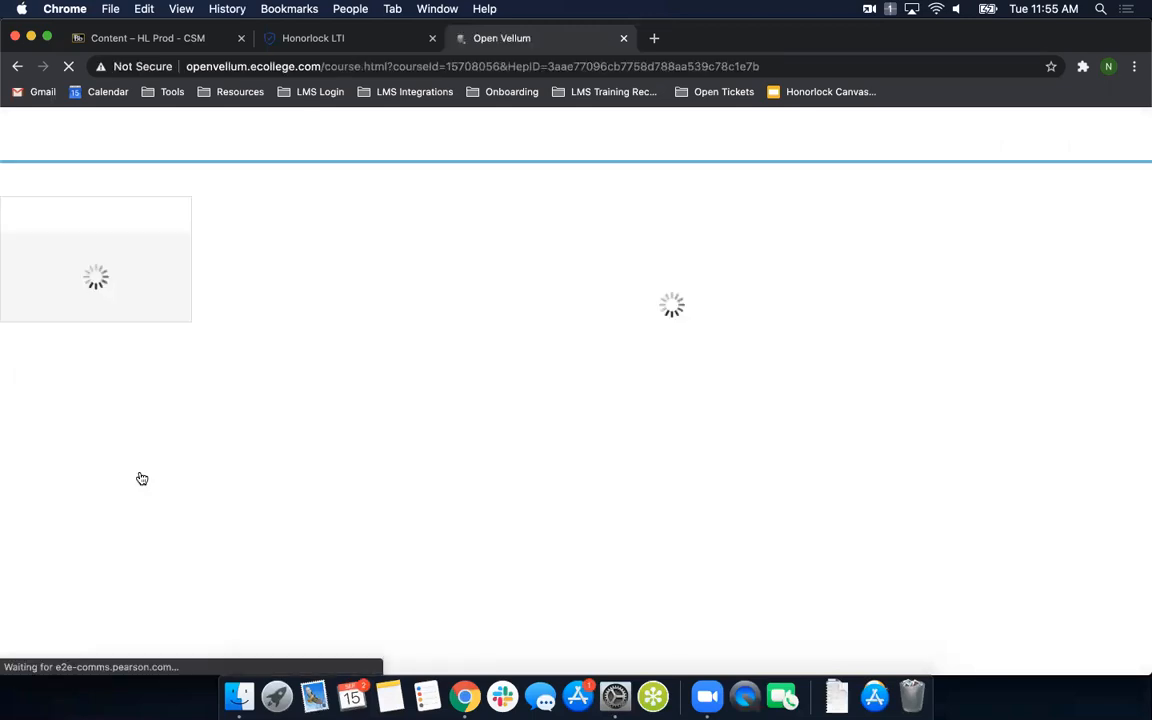
pyautogui.click(64, 319)
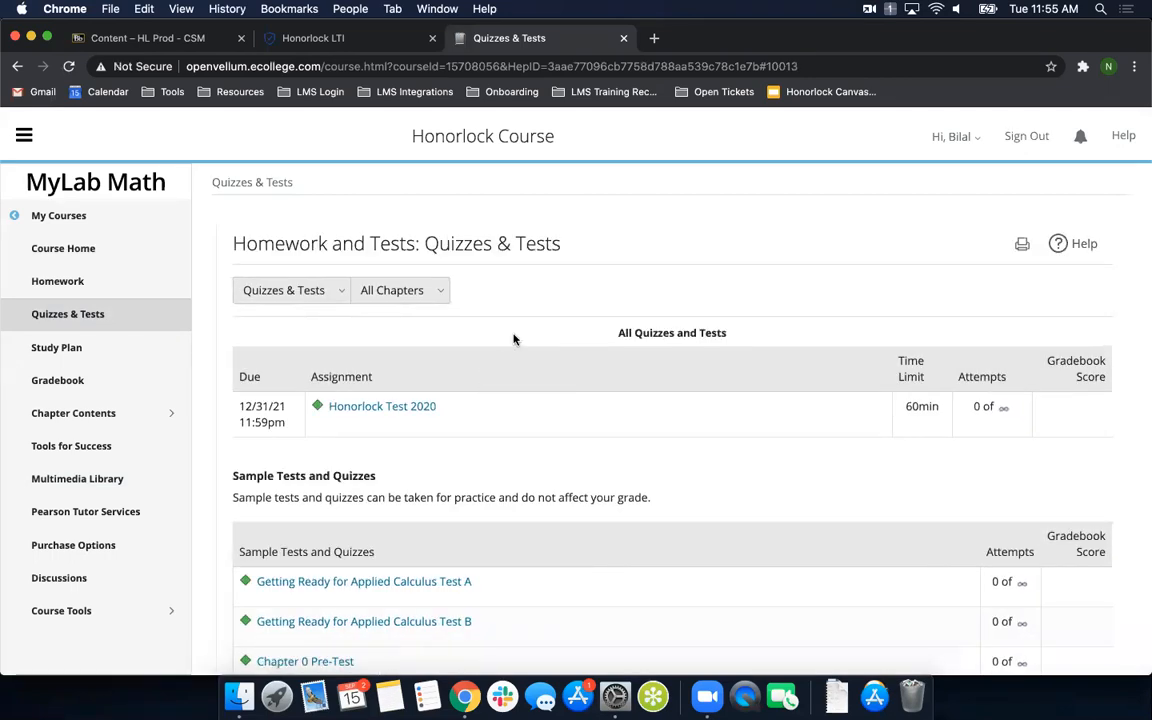
# - Launch Honorlock Test 2020 in the Pearson course to show its password prompt, and close the test window
pyautogui.click(318, 38)
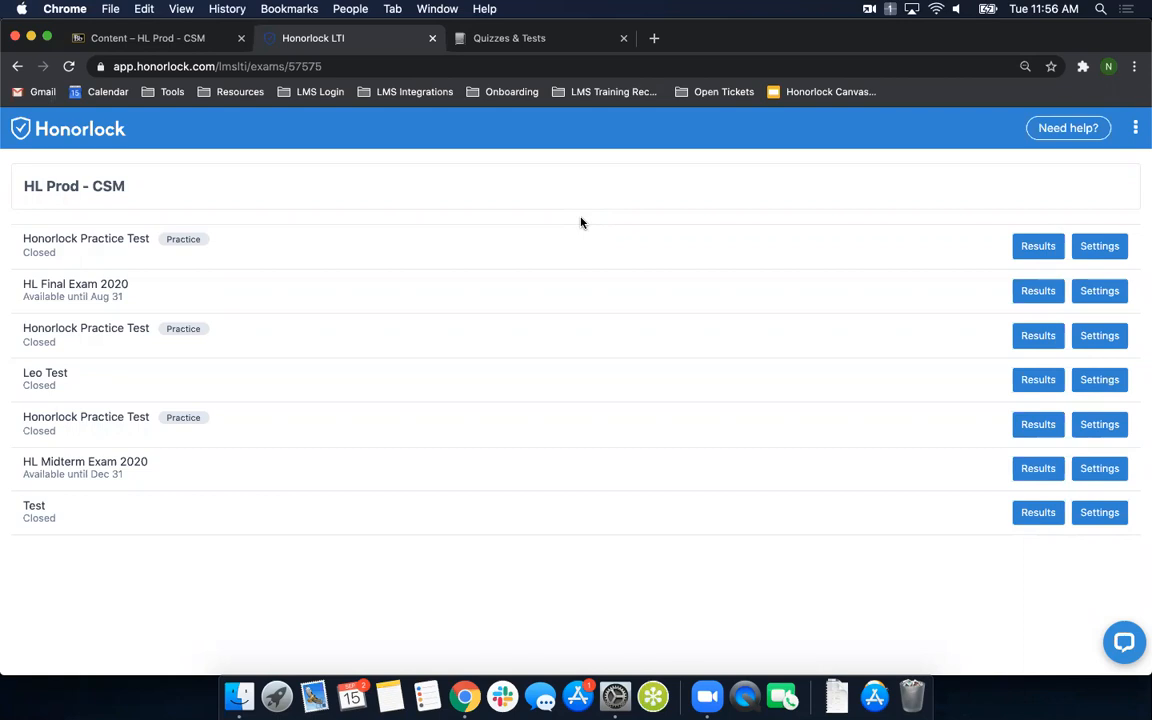
pyautogui.click(527, 38)
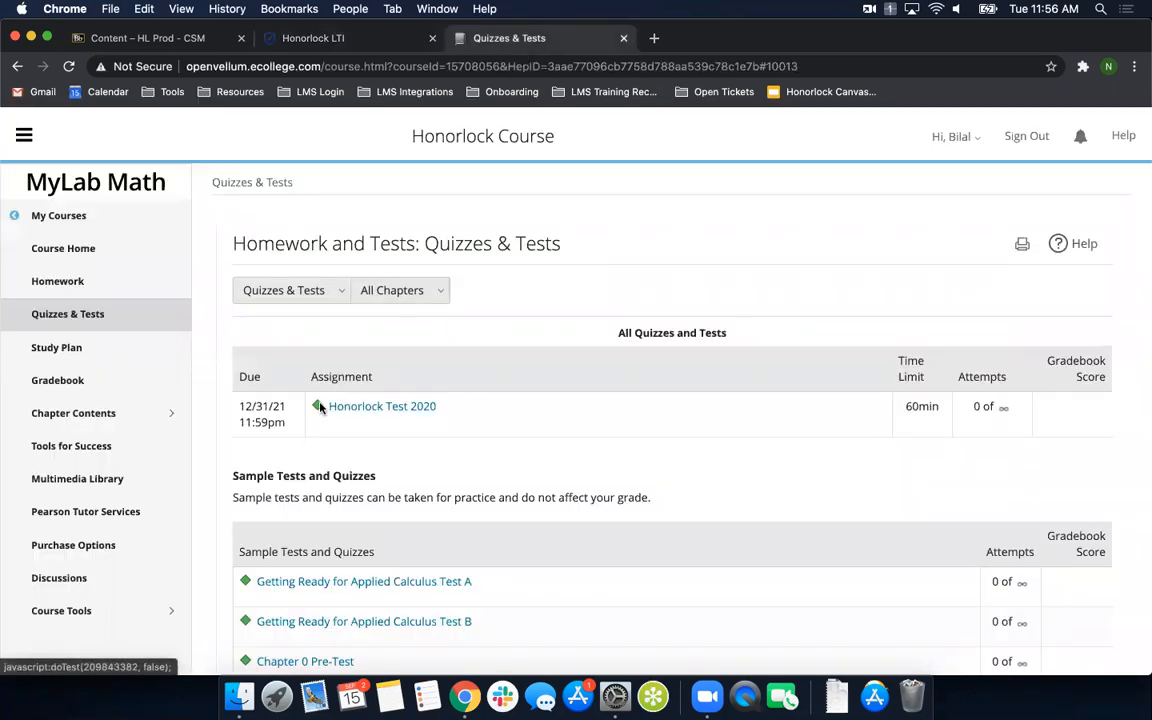
pyautogui.click(367, 408)
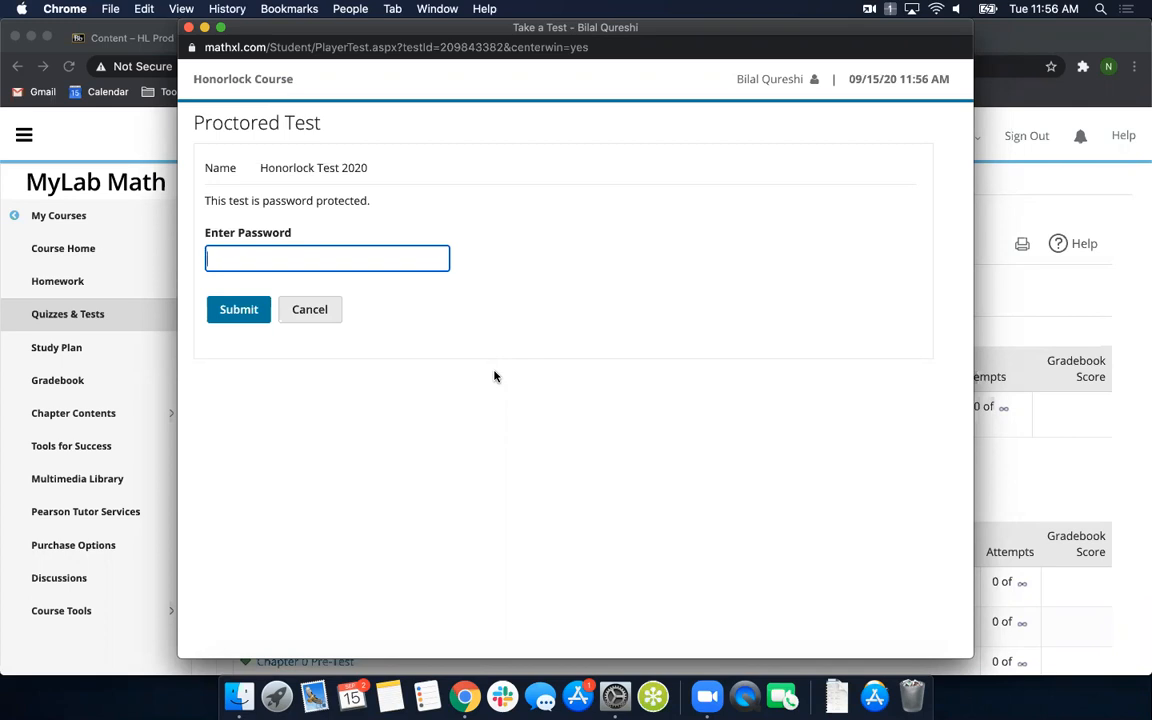
pyautogui.click(188, 27)
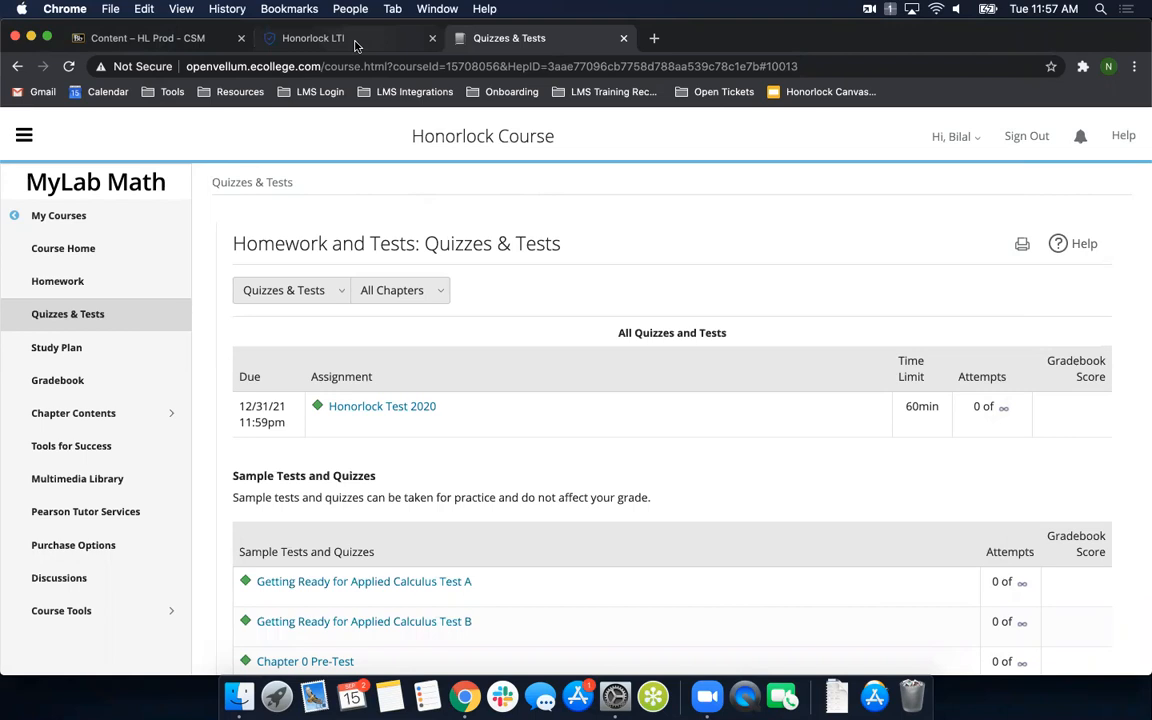
# - Switch to Honorlock and open the form to register a third-party exam
pyautogui.click(315, 38)
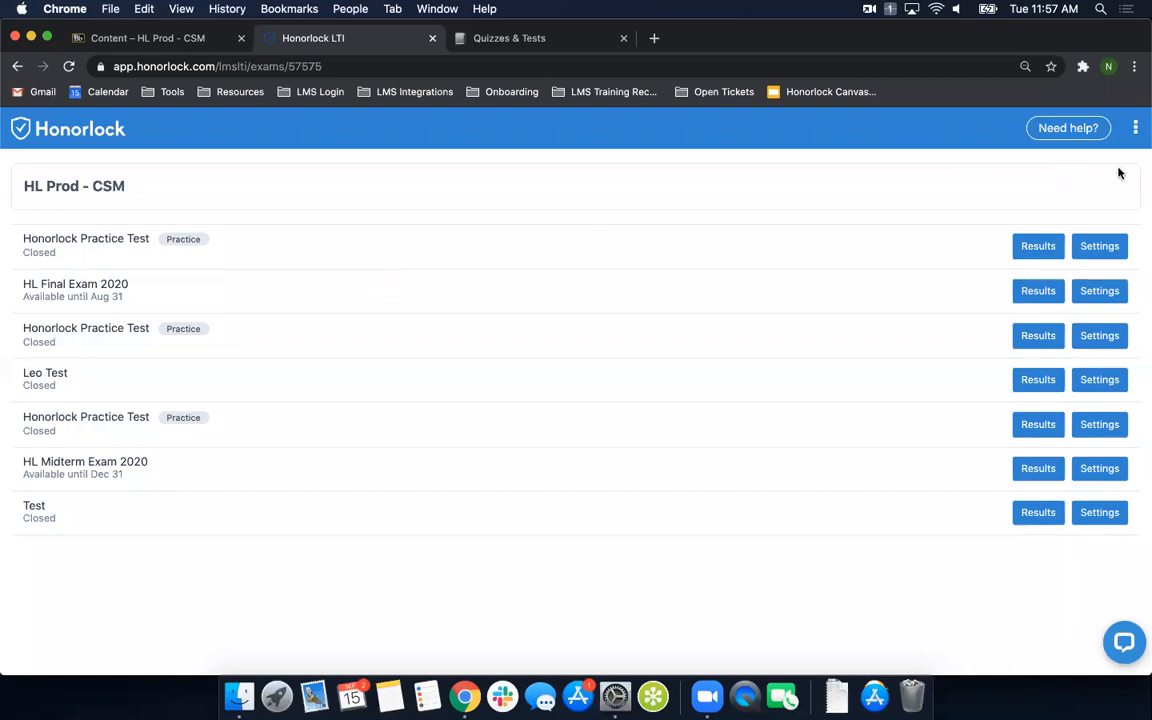
pyautogui.click(1135, 133)
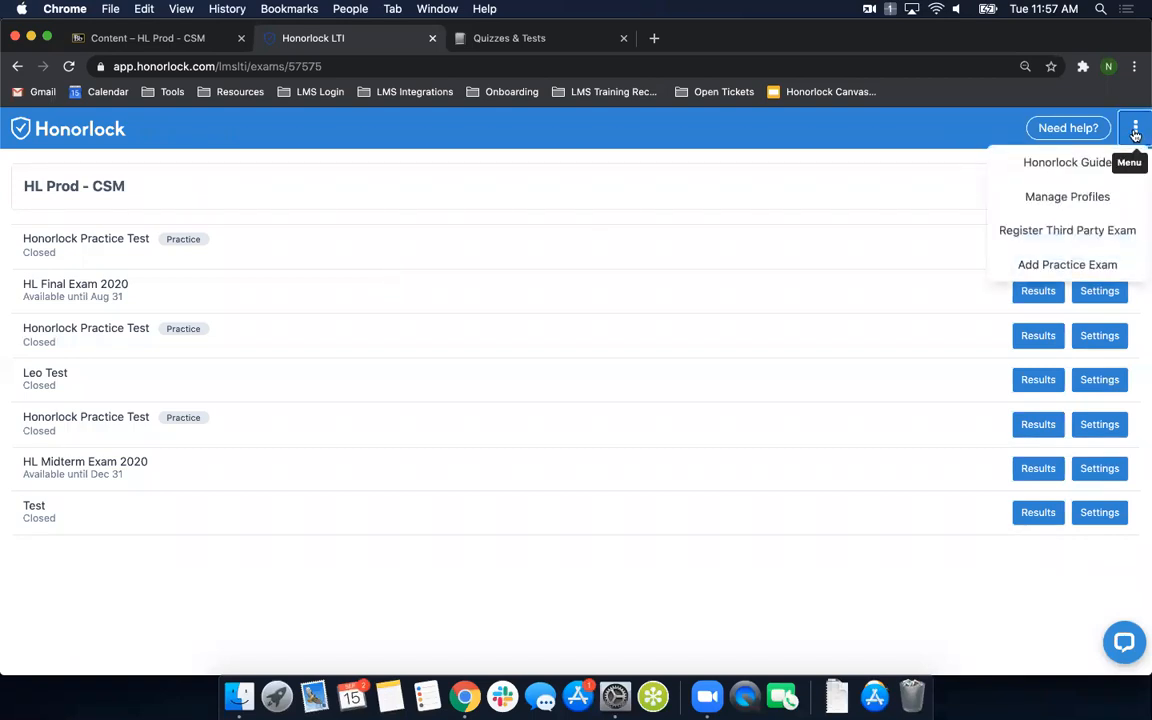
pyautogui.click(1068, 231)
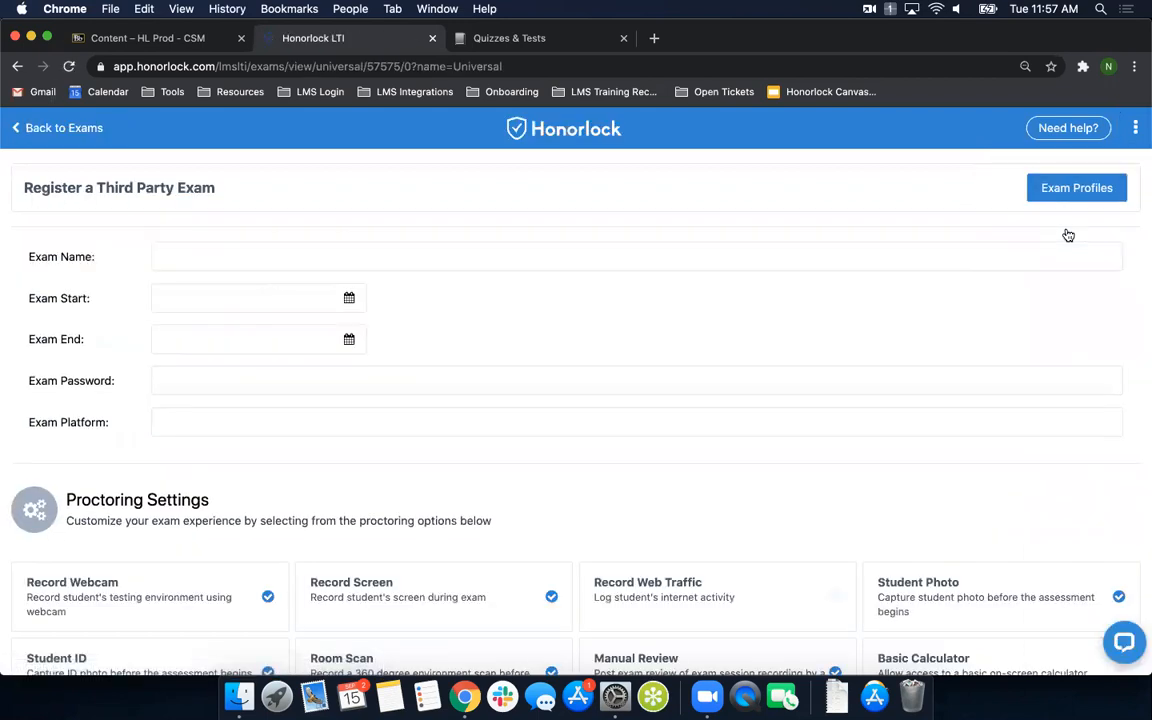
# - Look through the third-party exam form's proctoring settings, student guidelines and accommodations, and return to the exam details
pyautogui.scroll(-2, 400, 472)
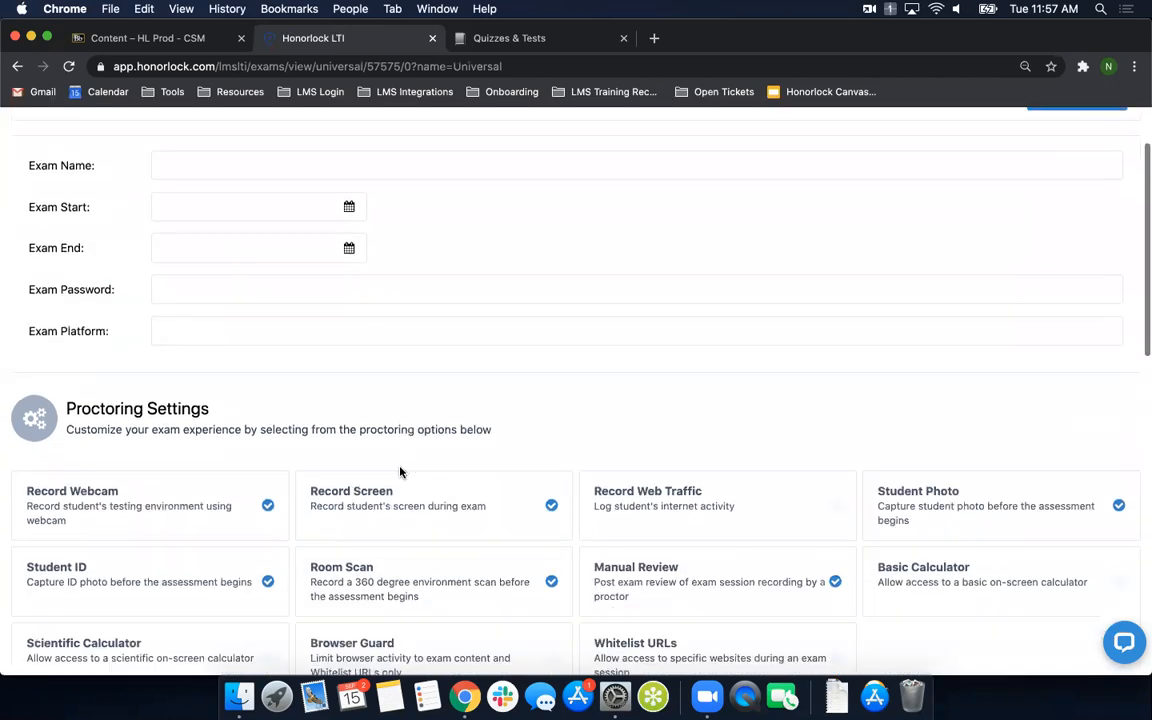
pyautogui.scroll(-3, 350, 445)
pyautogui.scroll(-10, 175, 306)
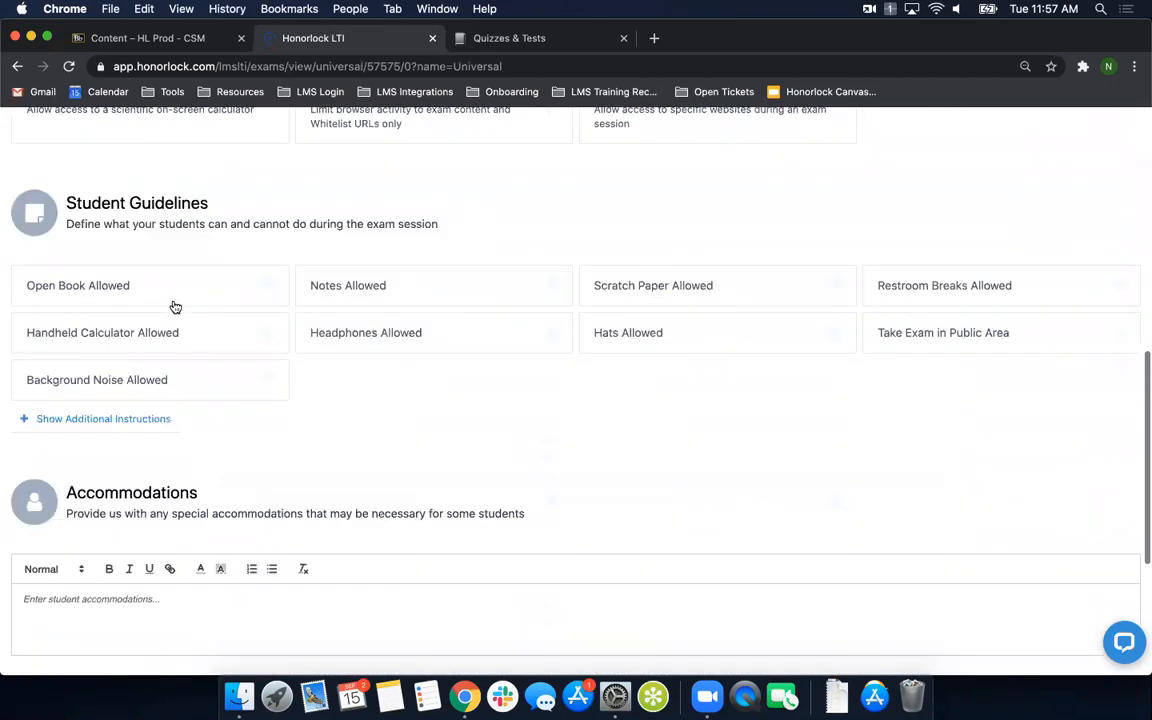
pyautogui.scroll(5, 173, 303)
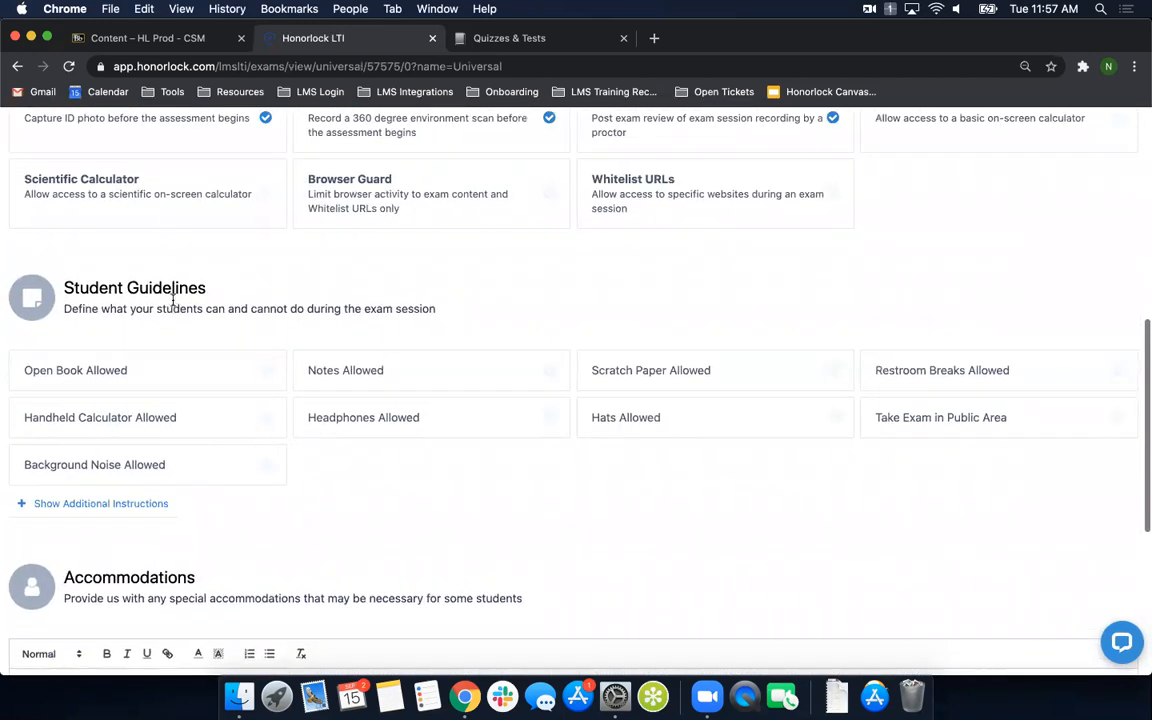
pyautogui.scroll(4, 174, 304)
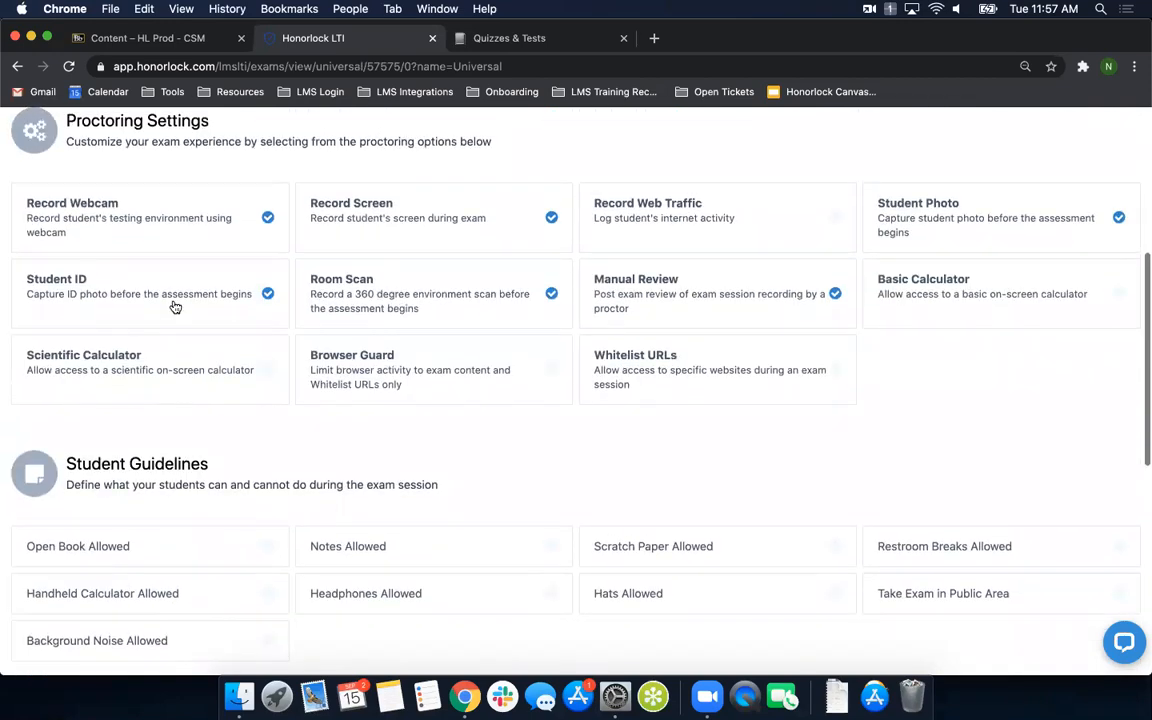
pyautogui.scroll(1, 175, 307)
pyautogui.scroll(1, 175, 307)
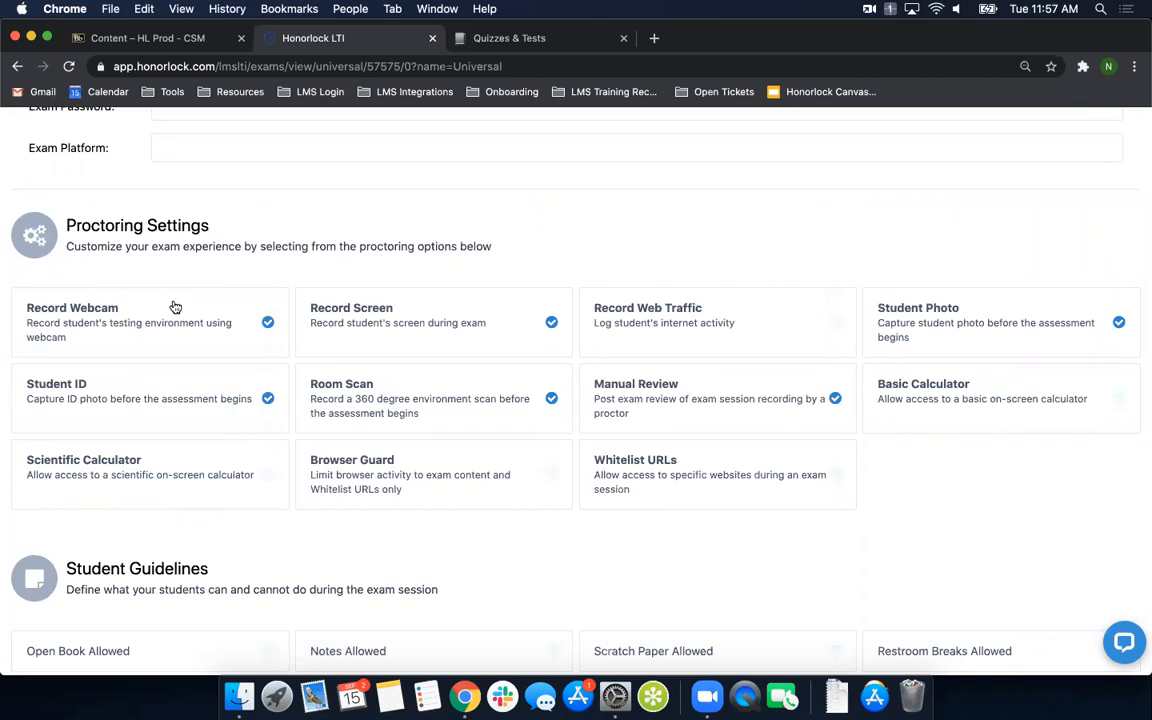
pyautogui.scroll(6, 175, 307)
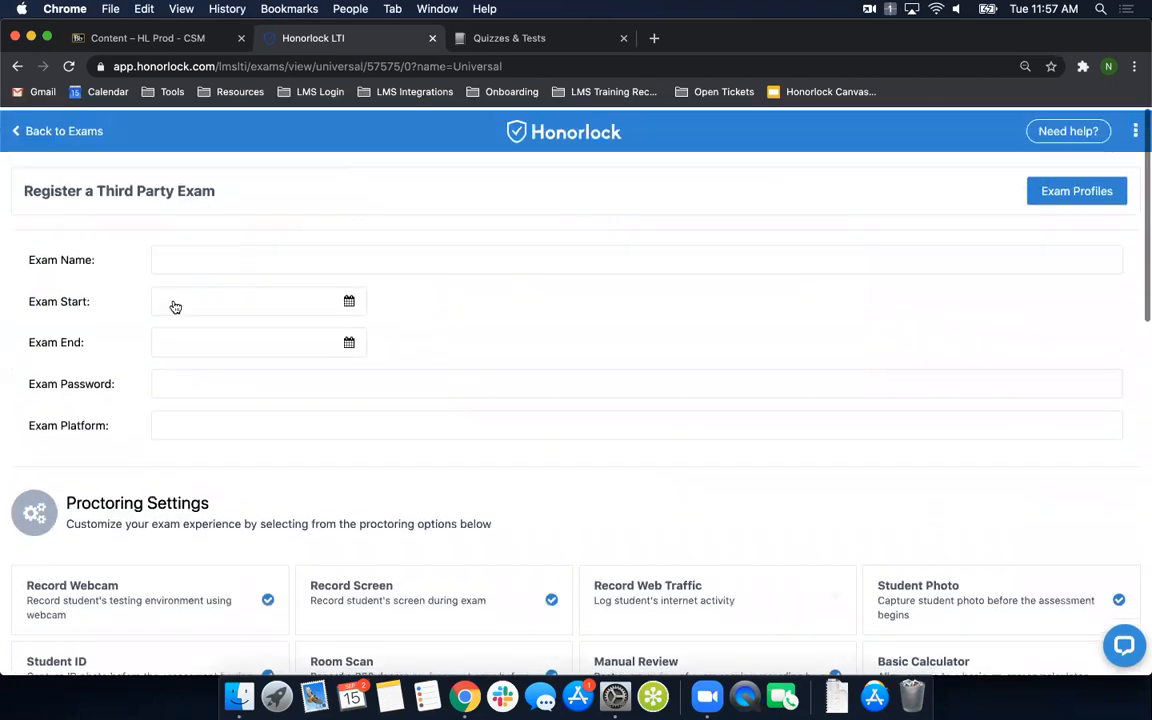
# - Name the exam Pearson Quiz 1, starting Sep 15, 2020 12:00 PM and ending Sep 16, 2020 12:00 PM
pyautogui.click(203, 258)
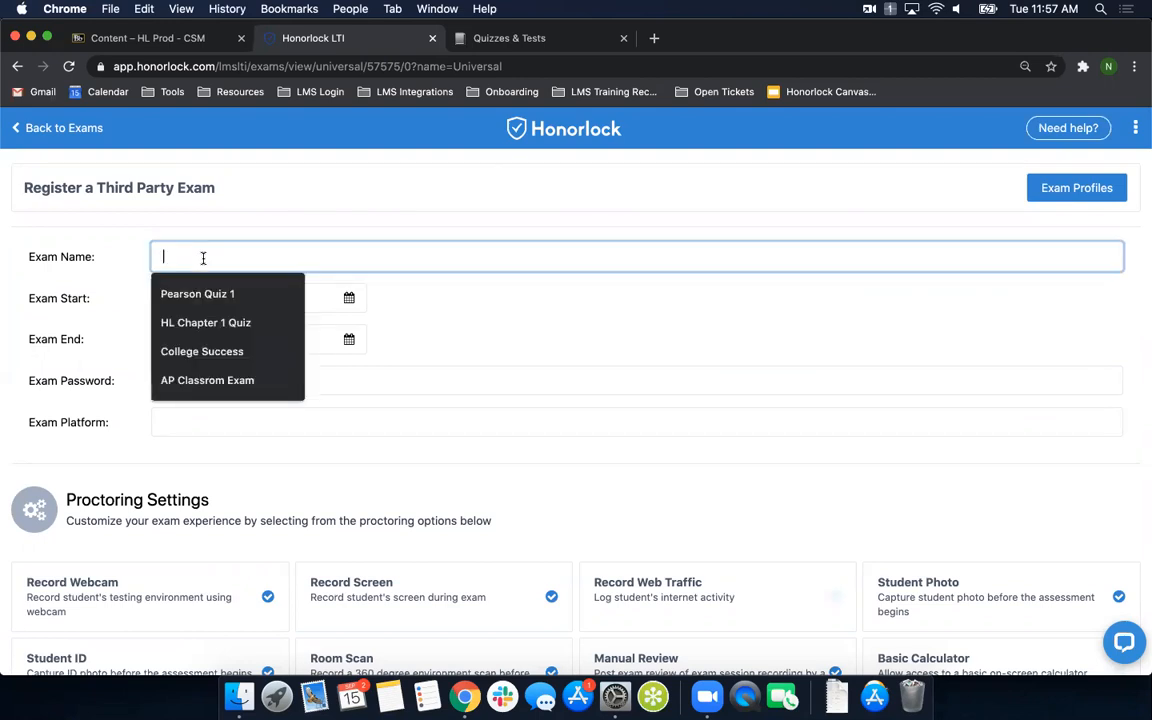
pyautogui.click(218, 293)
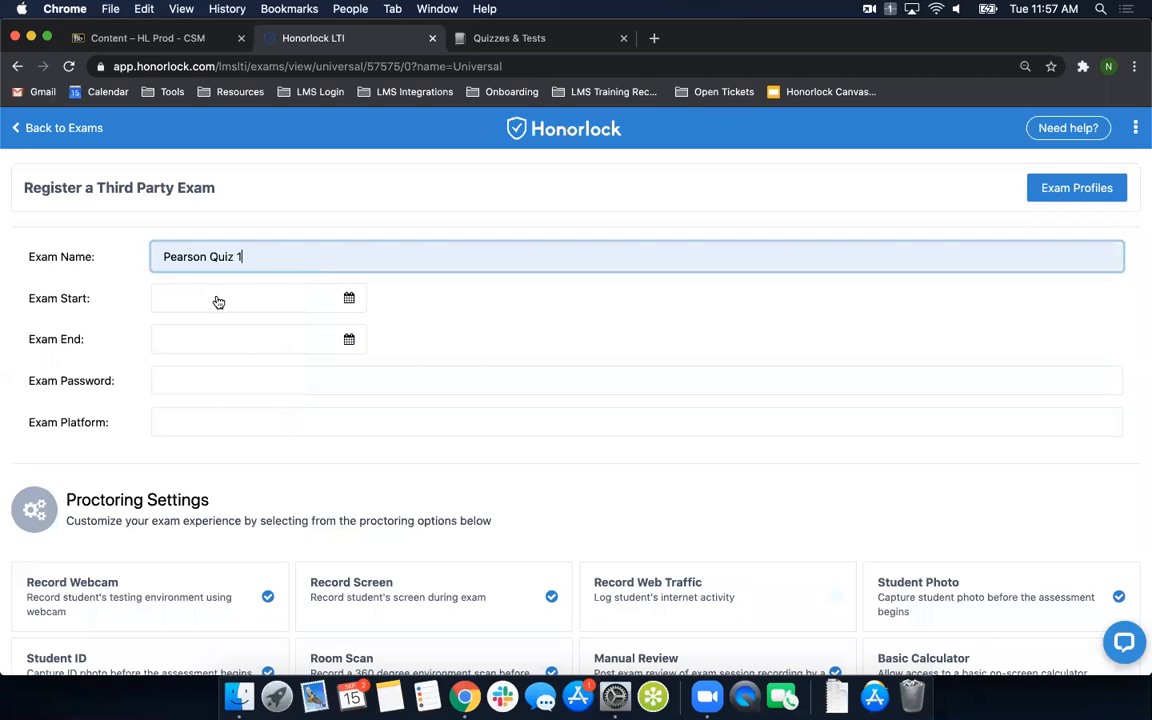
pyautogui.click(278, 305)
pyautogui.click(411, 387)
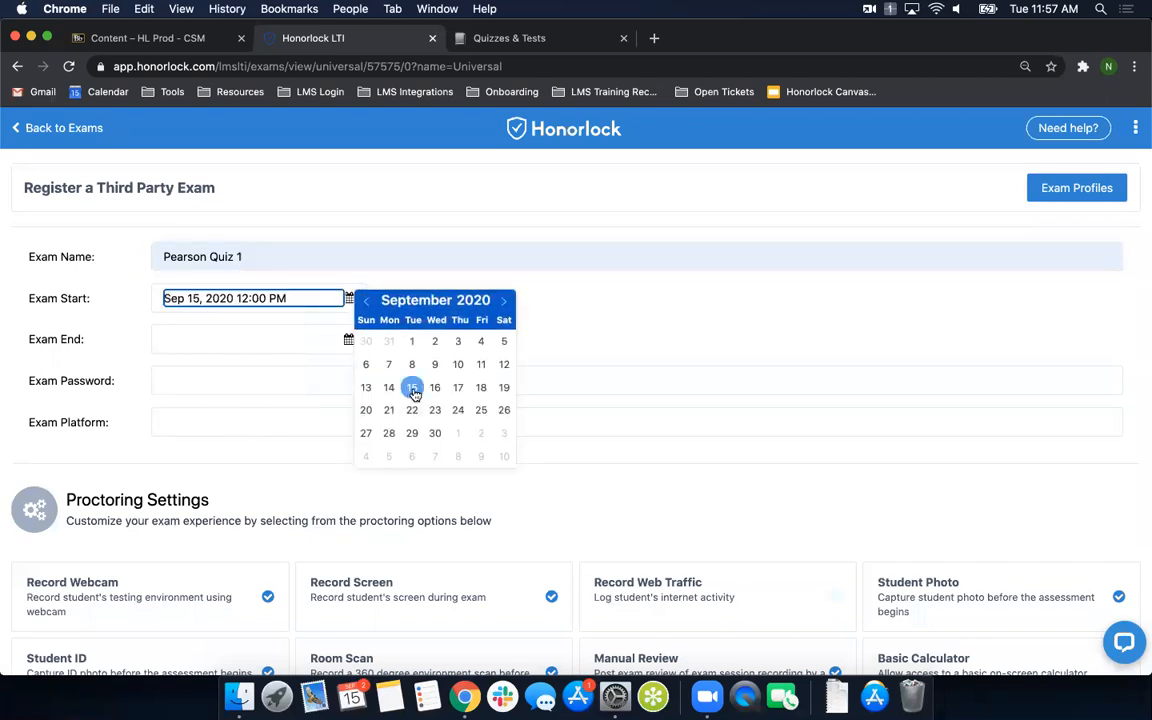
pyautogui.click(349, 340)
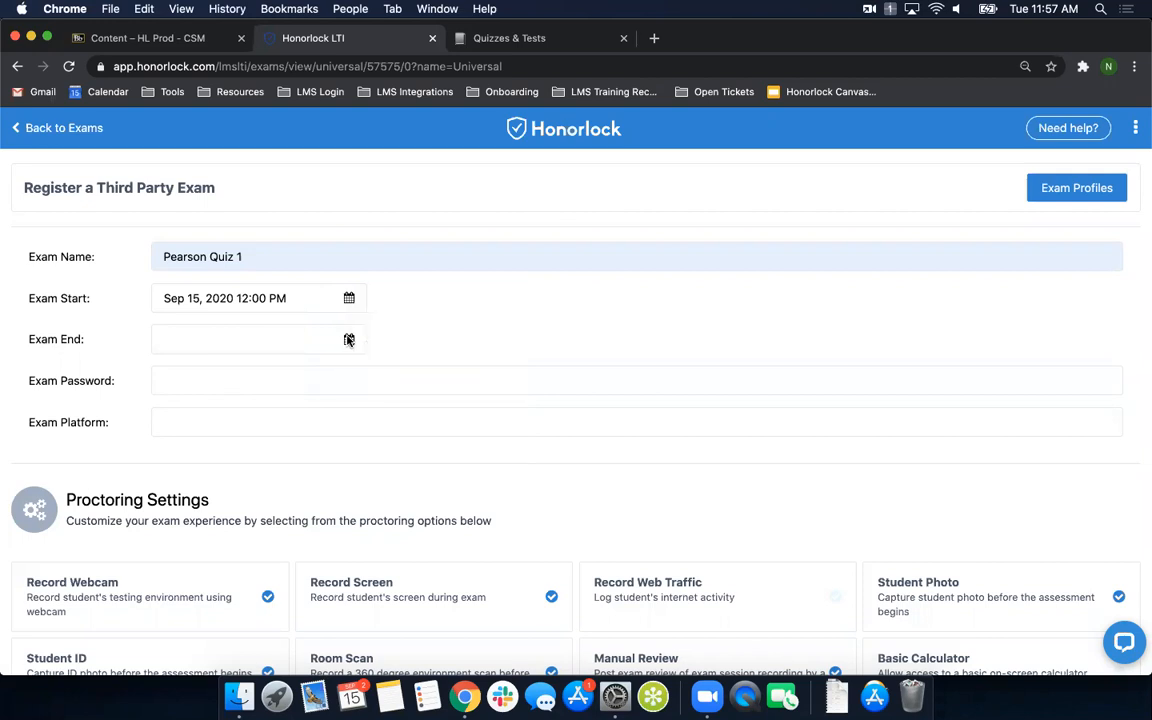
pyautogui.click(298, 337)
pyautogui.click(435, 430)
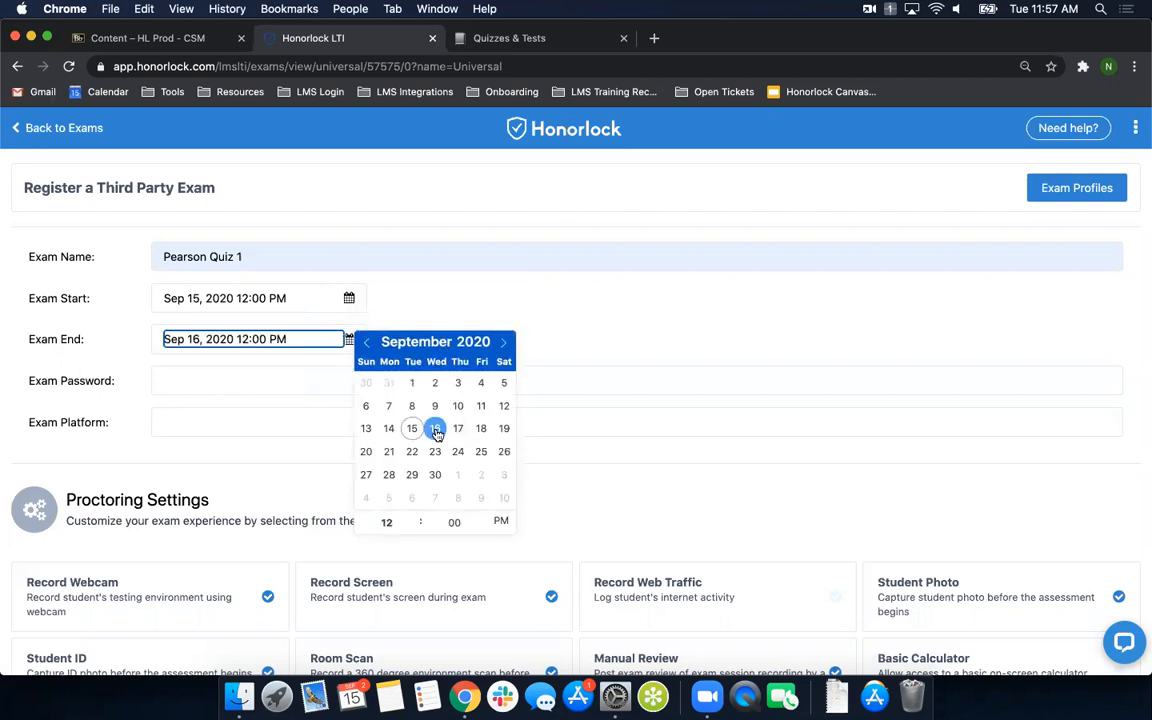
pyautogui.click(432, 304)
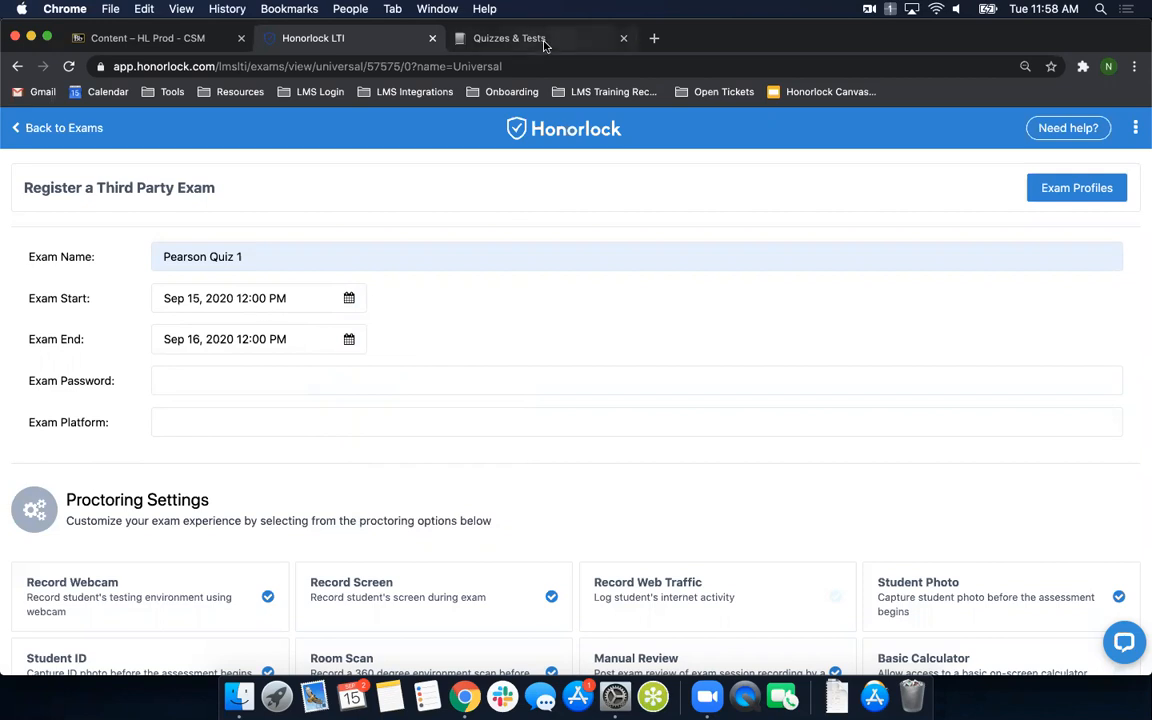
# - Check the Quizzes & Tests page in the Pearson course and return to the Honorlock exam registration form
pyautogui.click(505, 39)
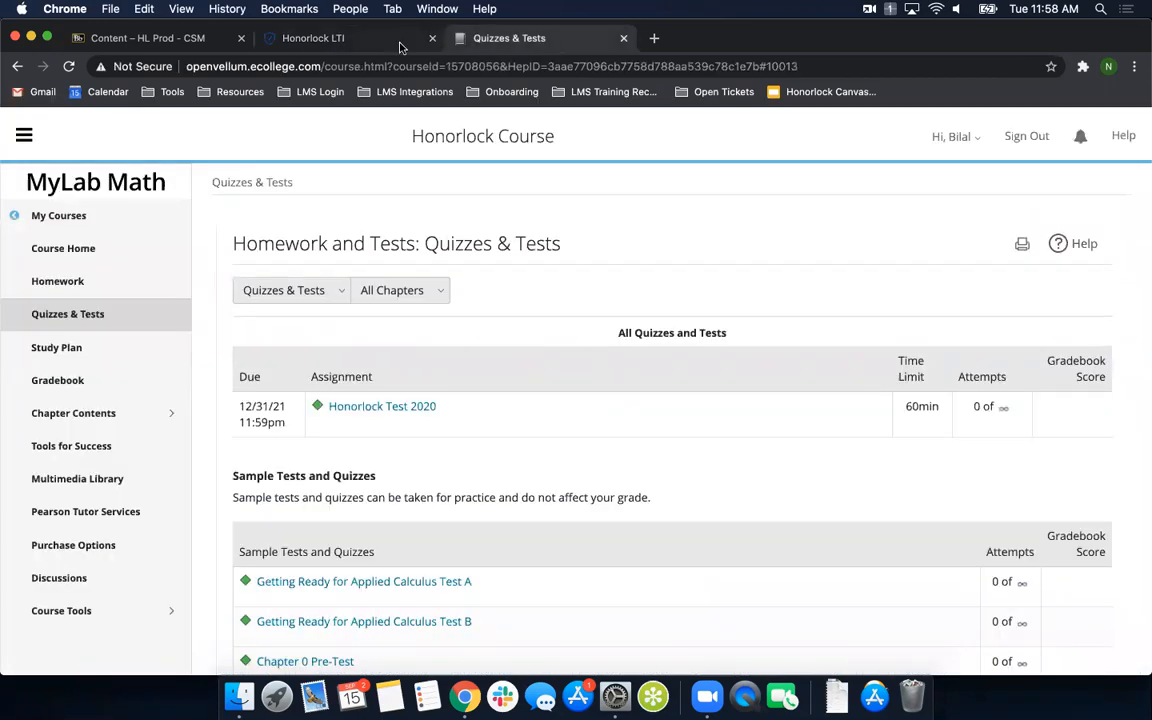
pyautogui.click(355, 39)
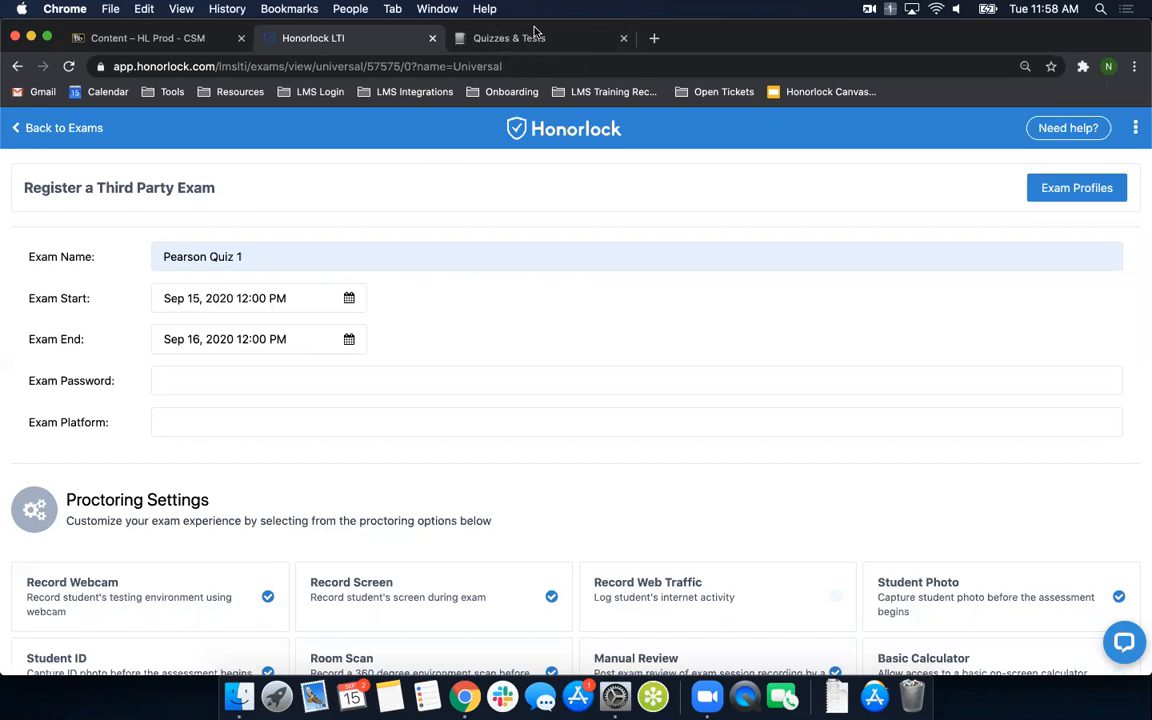
# - Set the exam platform to MyLab Math and fill in the exam password for Pearson Quiz 1
pyautogui.click(192, 421)
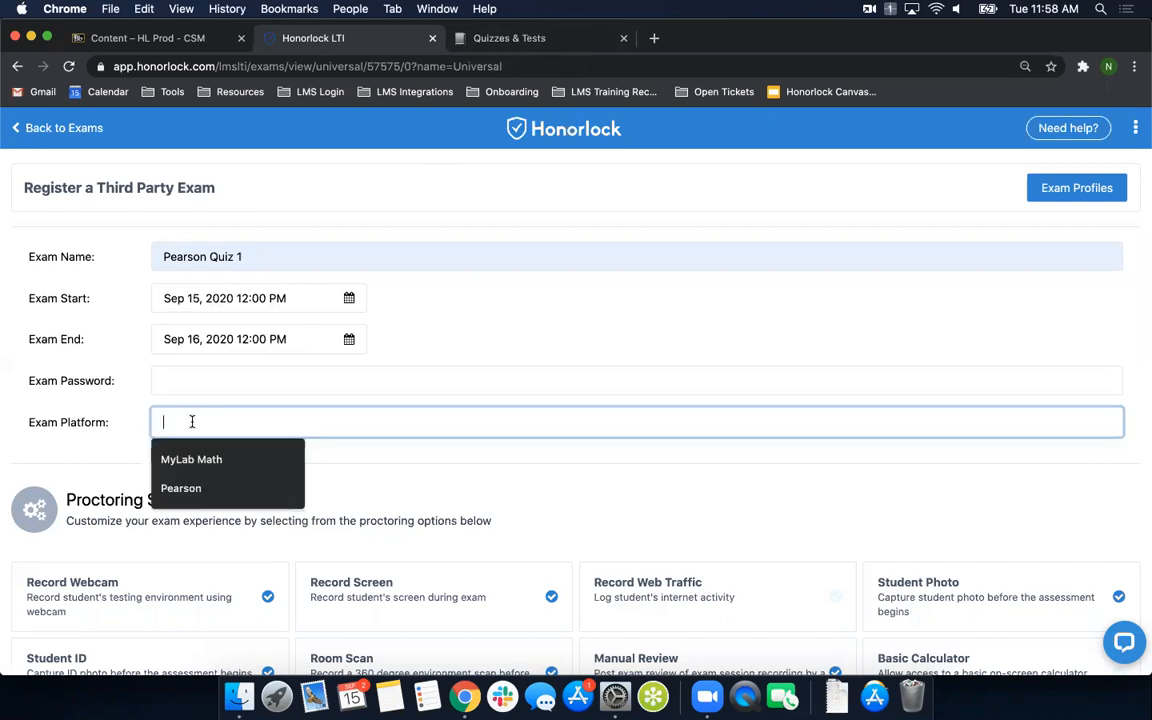
pyautogui.click(214, 459)
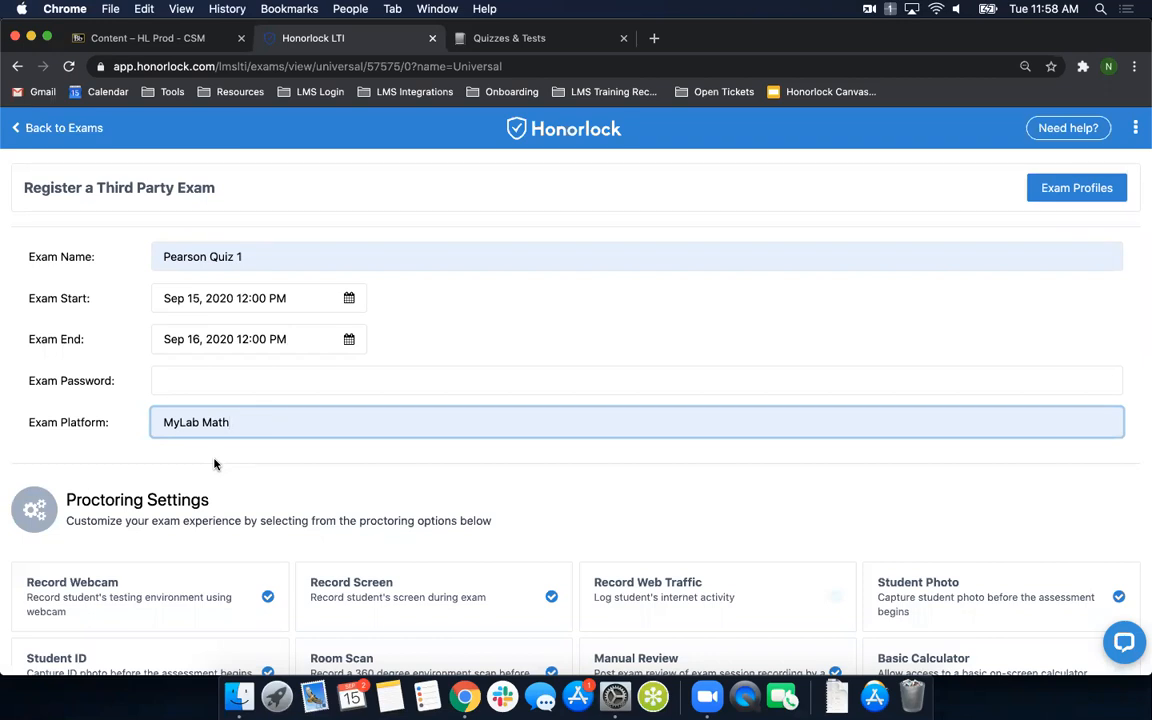
pyautogui.click(184, 379)
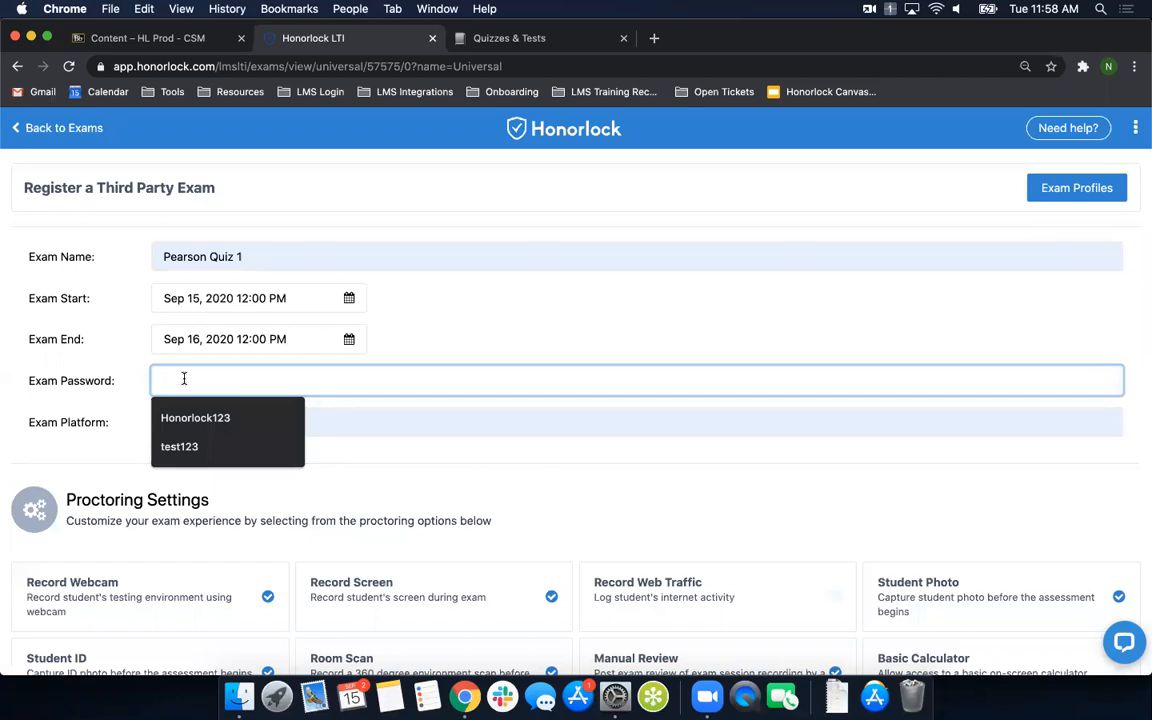
pyautogui.click(210, 417)
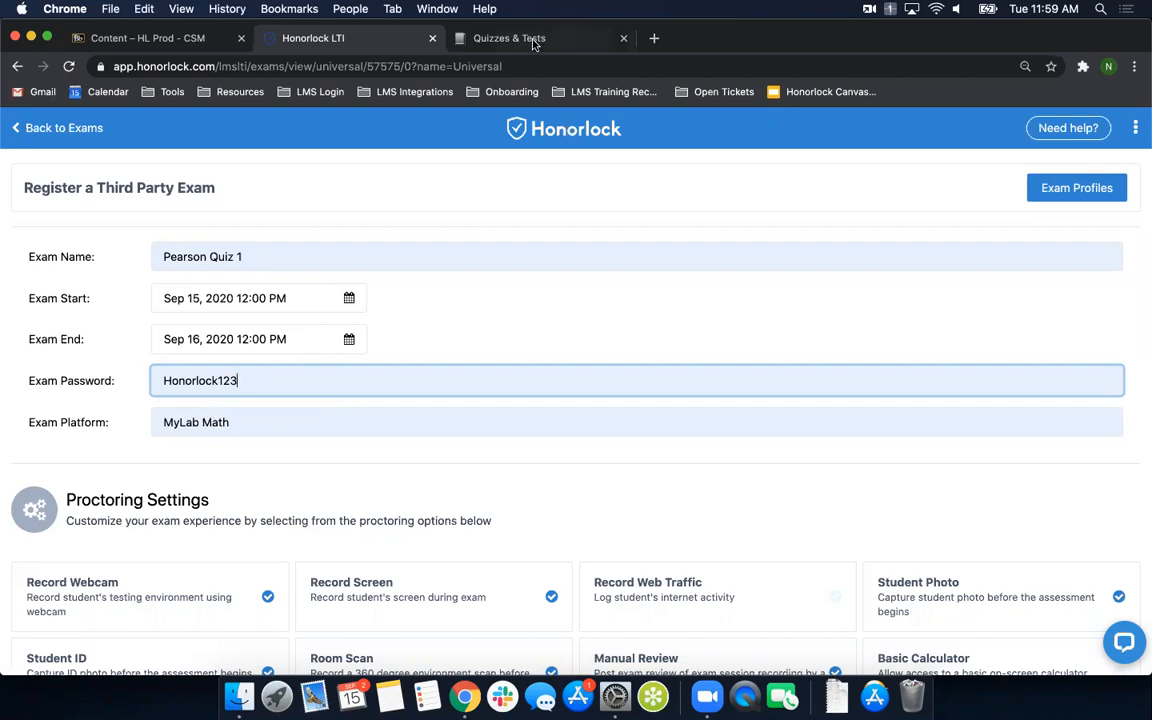
# - Open Honorlock Test 2020 in the Pearson course to view its password prompt, close it and return to the Honorlock registration form
pyautogui.click(482, 38)
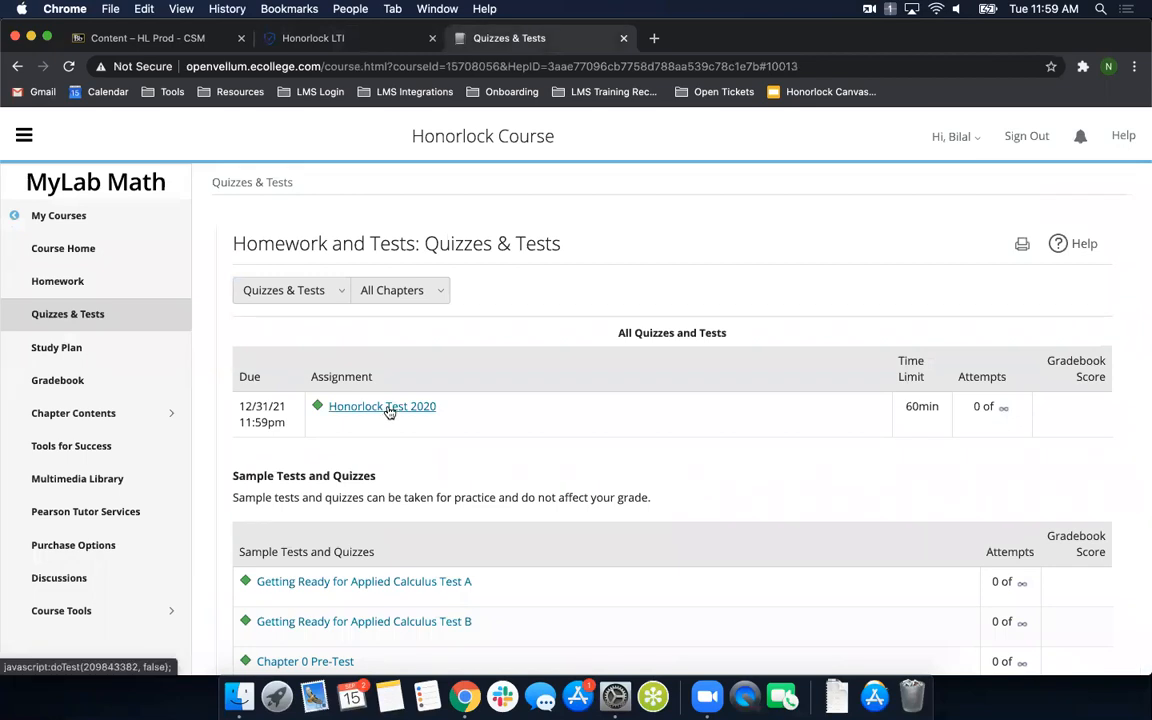
pyautogui.click(327, 38)
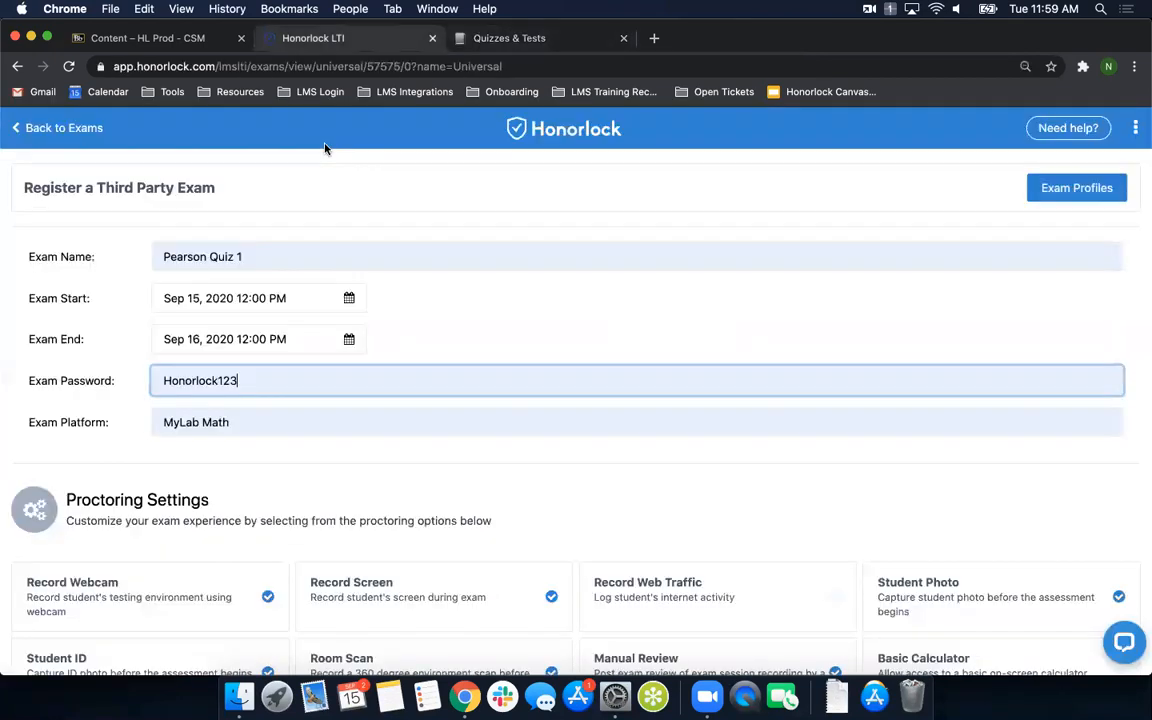
pyautogui.doubleClick(244, 381)
pyautogui.click(189, 381)
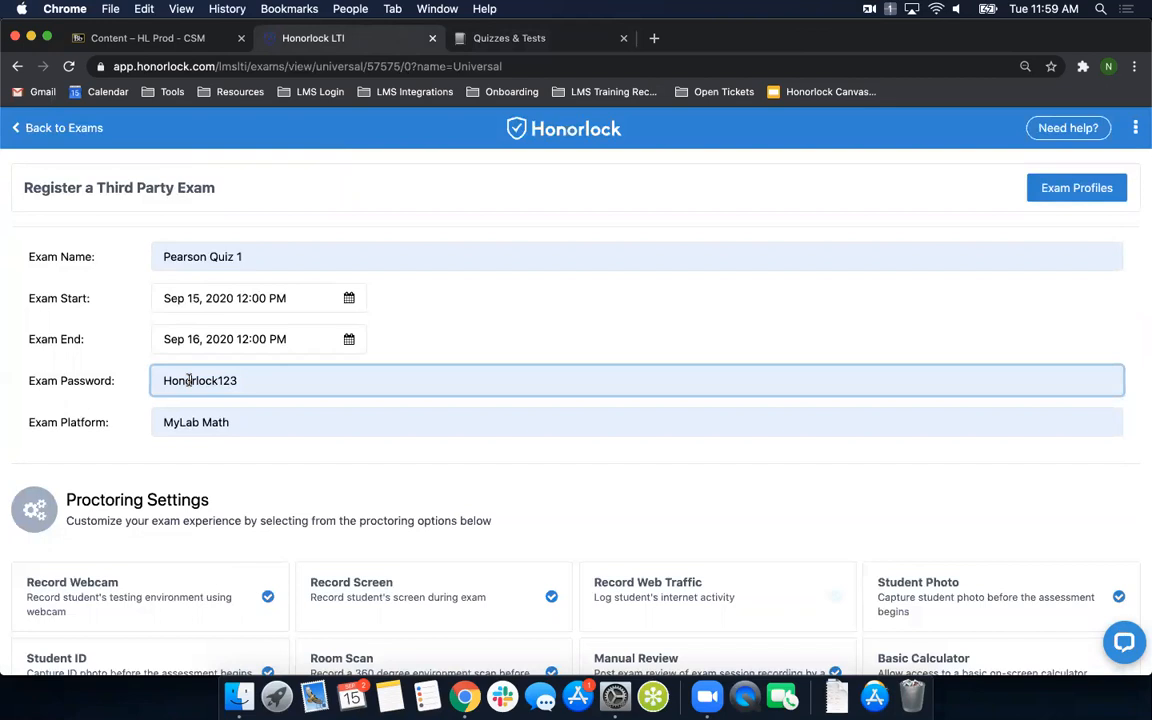
pyautogui.click(543, 40)
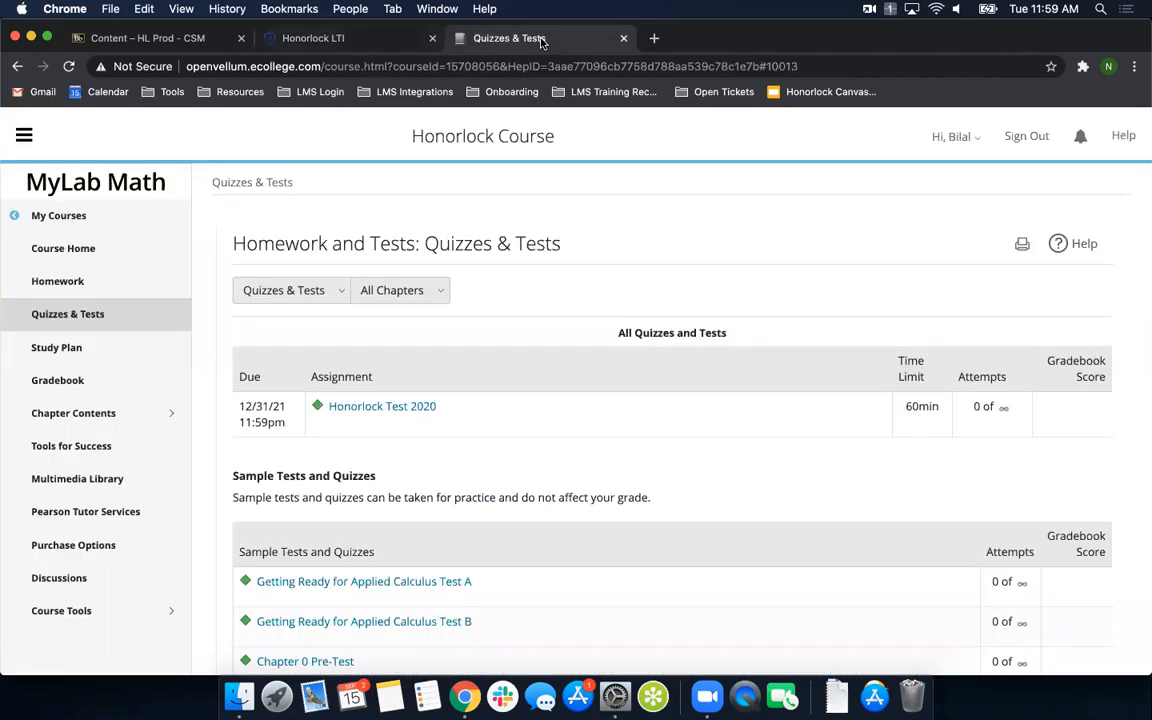
pyautogui.click(368, 407)
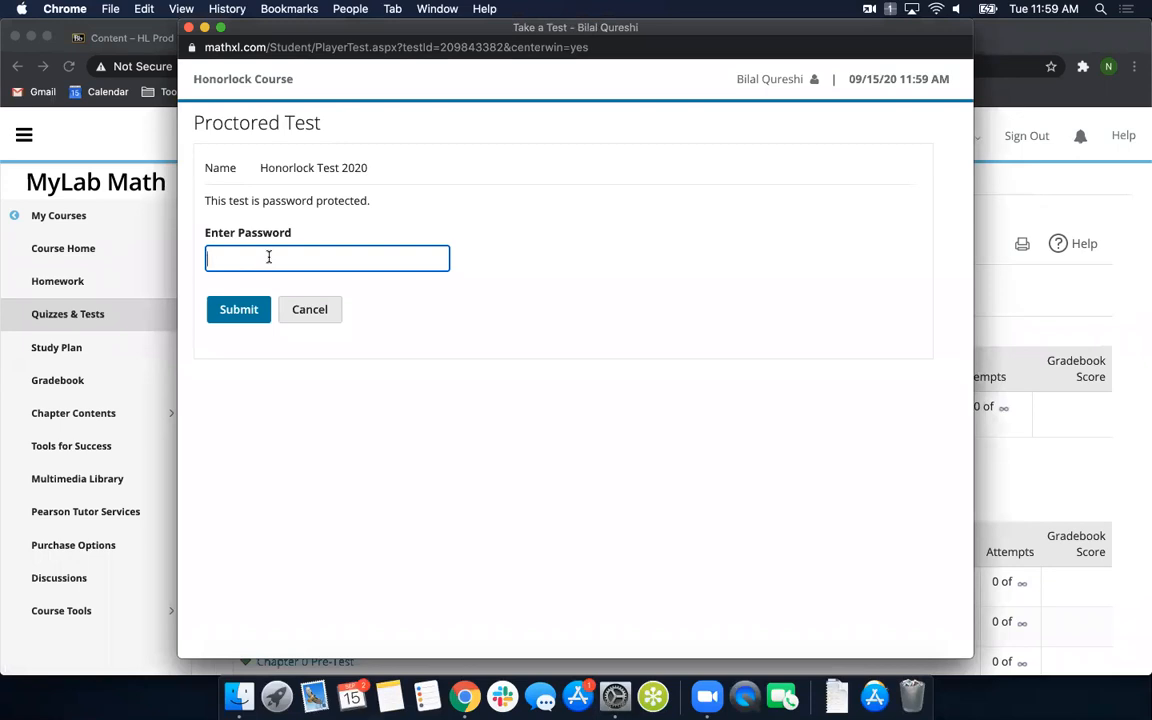
pyautogui.click(189, 30)
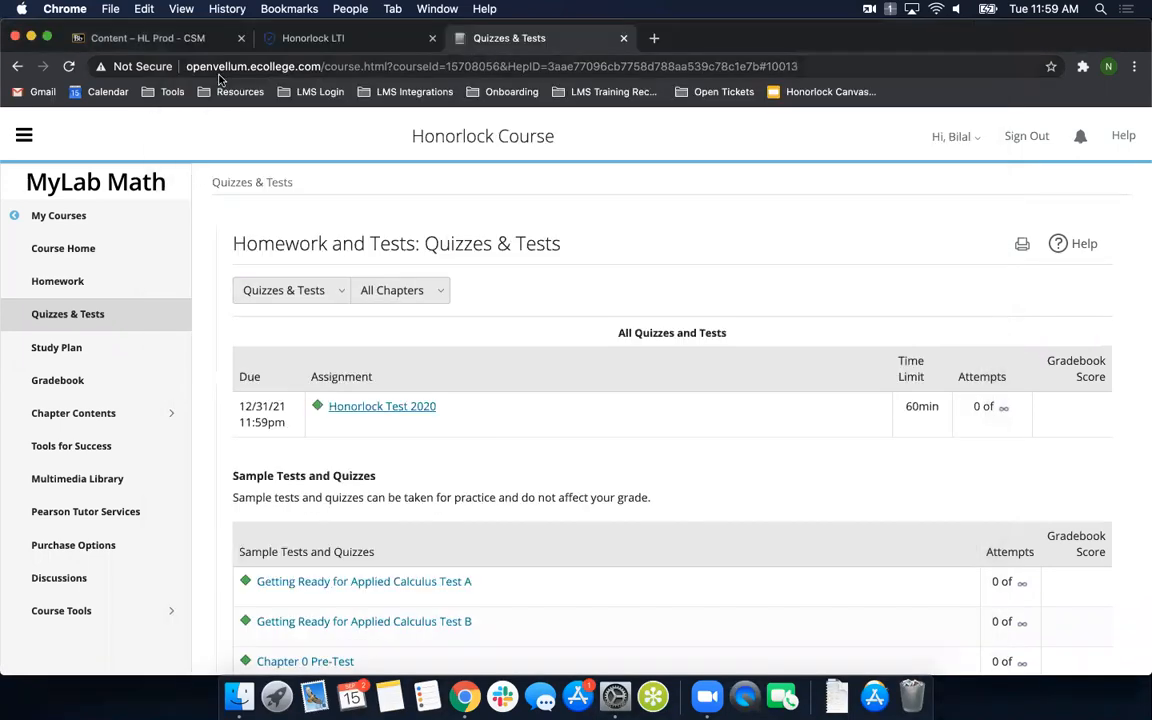
pyautogui.click(335, 40)
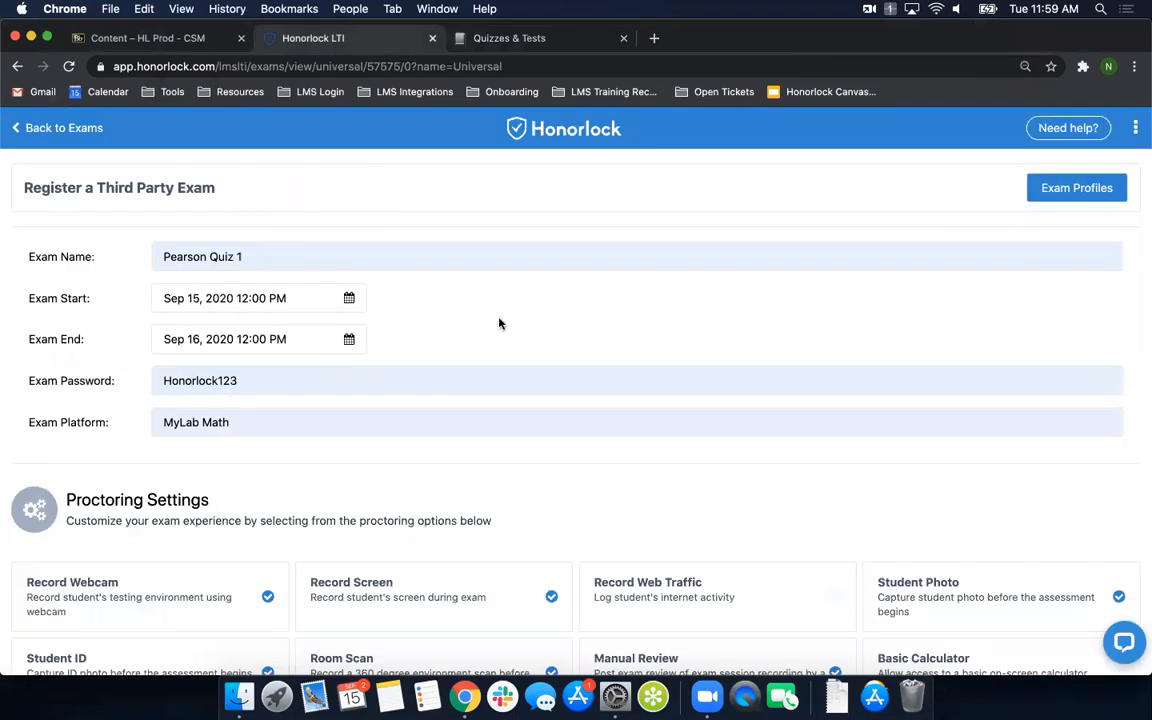
# - Cancel the current exam registration and open a new third-party exam form
pyautogui.scroll(-15, 635, 323)
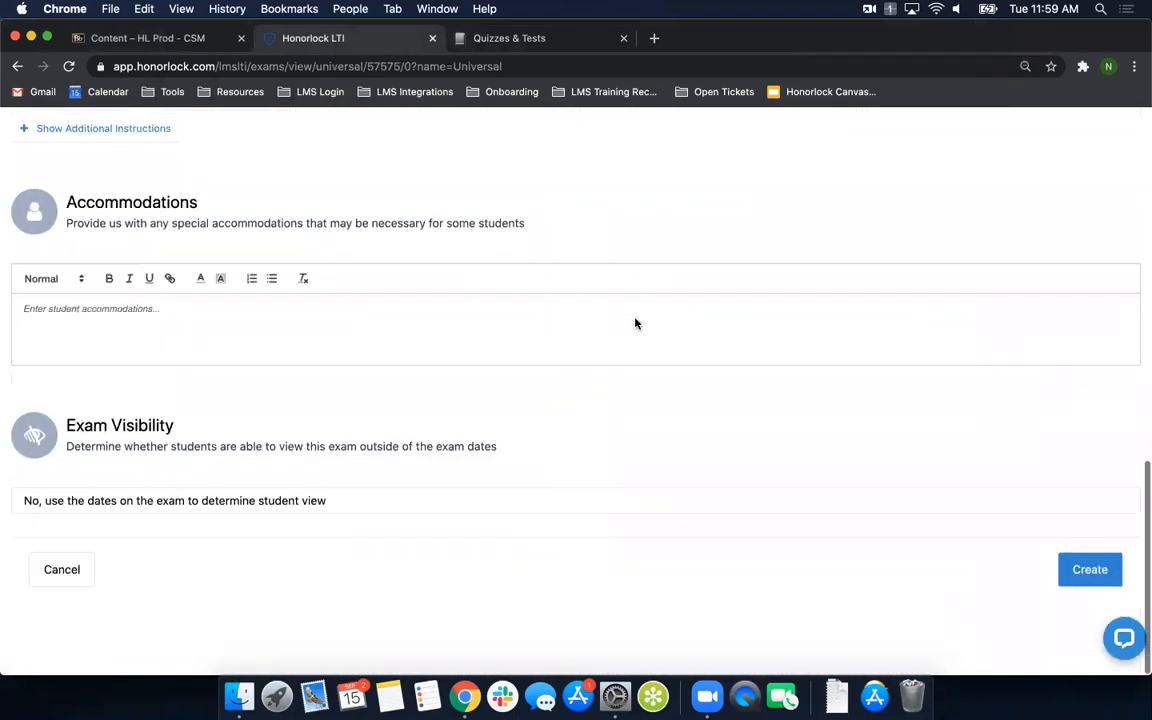
pyautogui.click(61, 579)
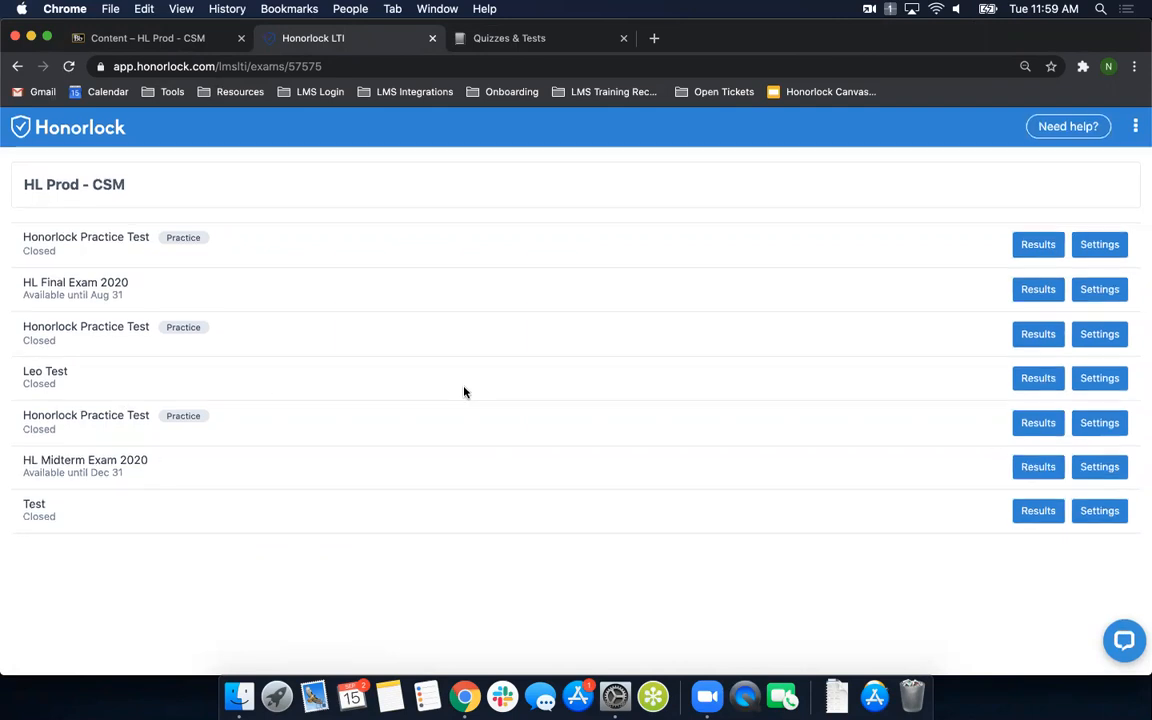
pyautogui.click(1135, 128)
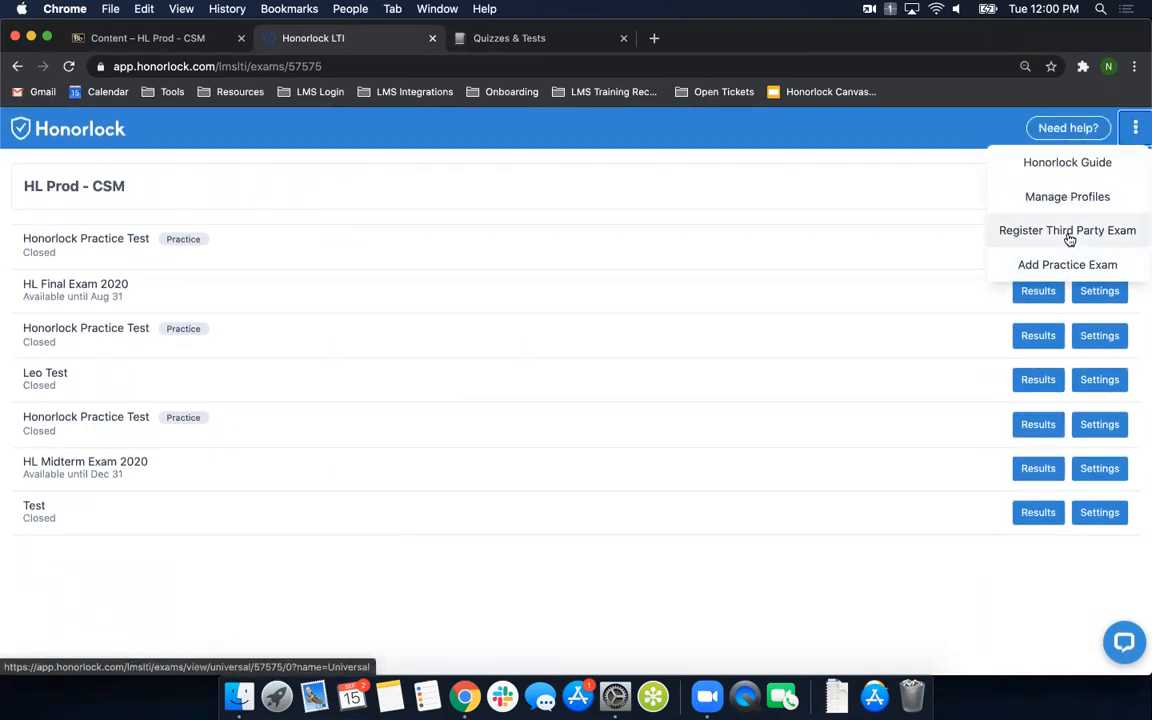
pyautogui.click(1134, 234)
# - Name the exam Pearson Quiz 1, starting Sep 14, 2020 12:00 PM and ending Sep 16, 2020 12:00 PM
pyautogui.click(213, 256)
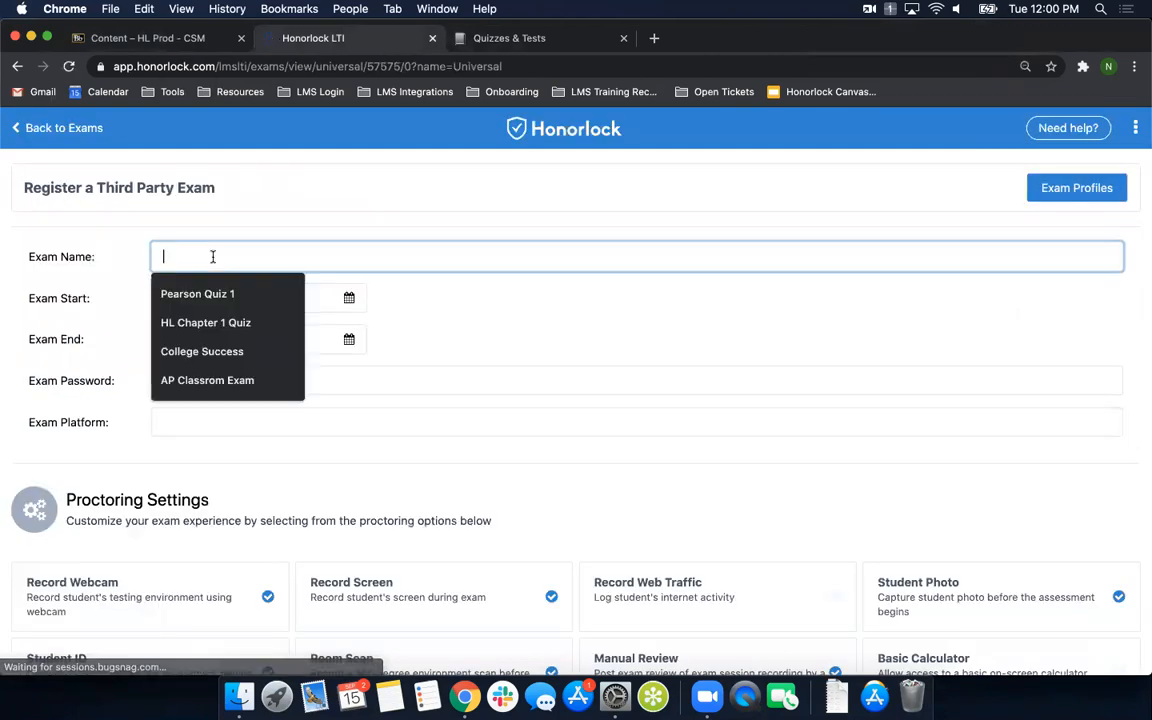
pyautogui.click(214, 293)
pyautogui.click(185, 300)
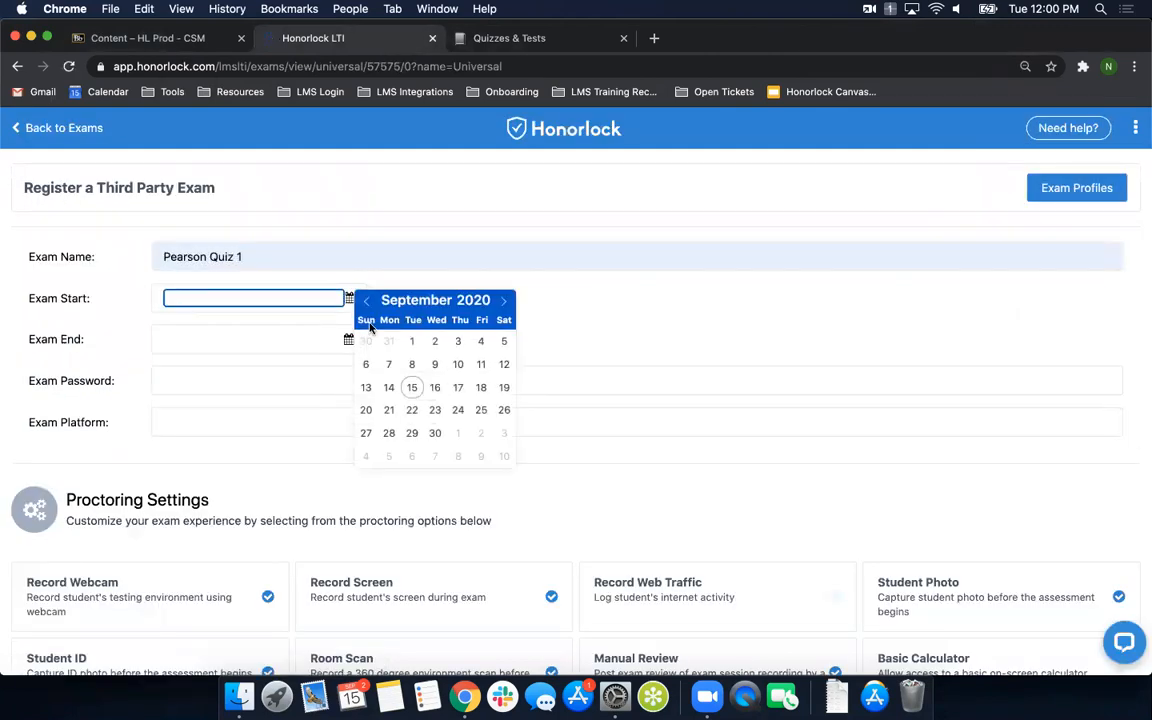
pyautogui.click(387, 387)
pyautogui.click(316, 339)
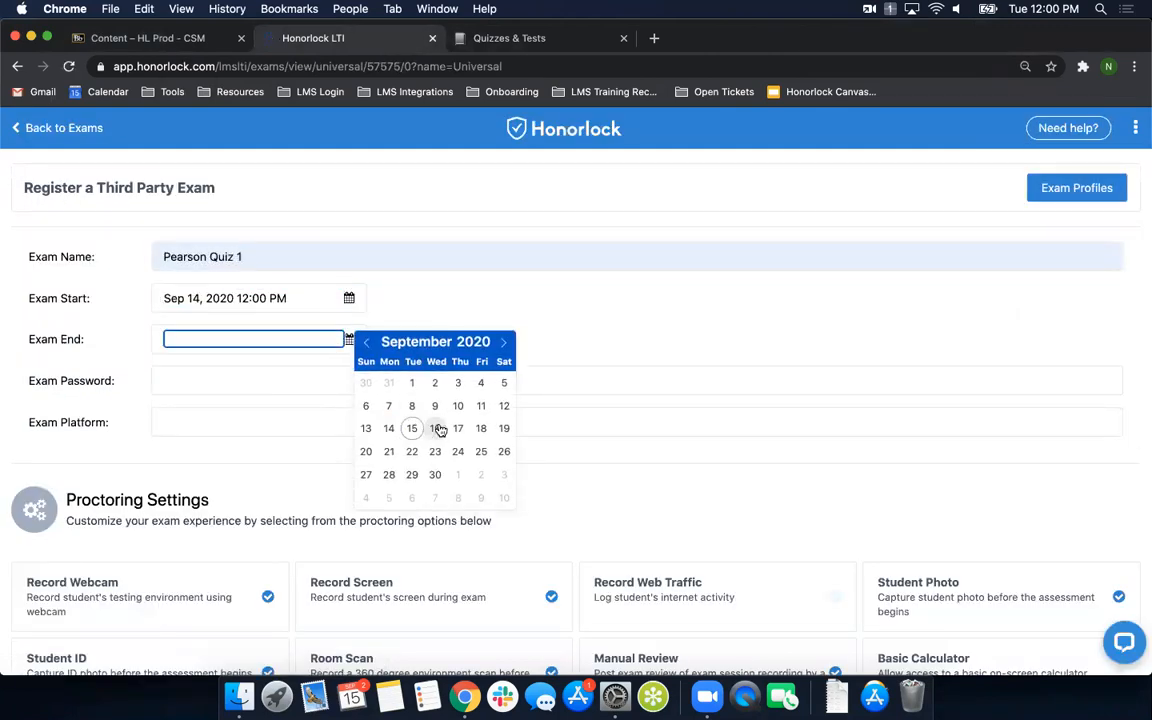
pyautogui.click(435, 428)
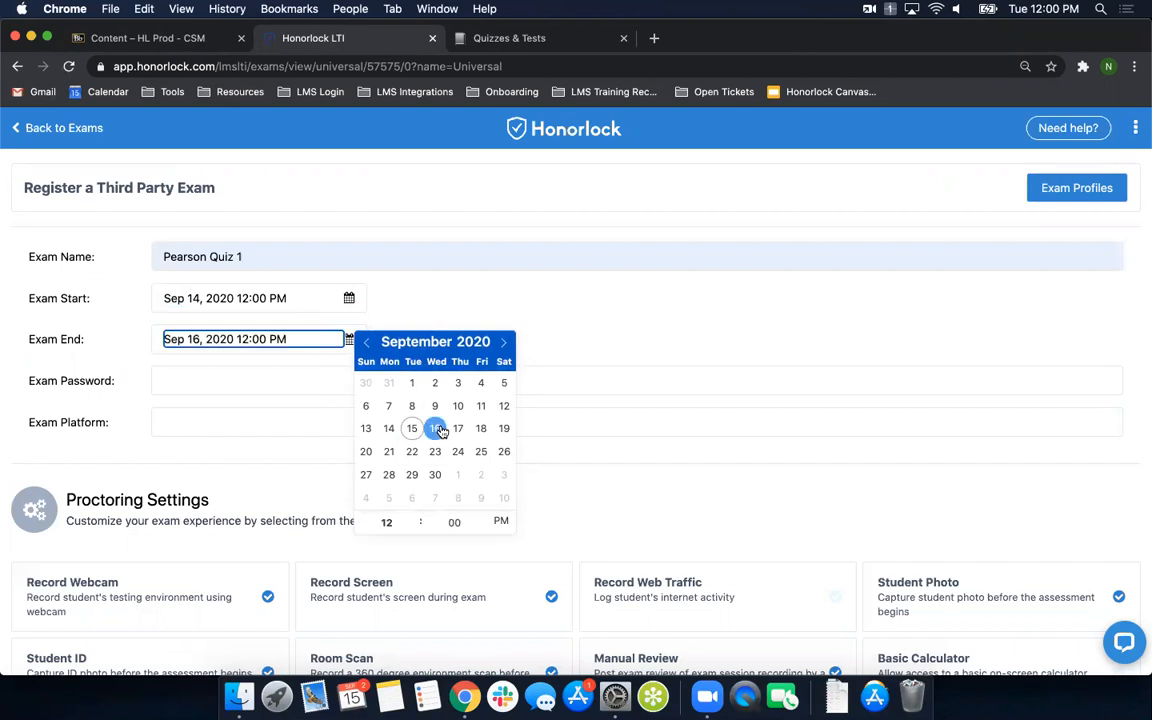
# - Fill in the exam password and set the exam platform to MyLab Math
pyautogui.click(259, 380)
pyautogui.click(201, 416)
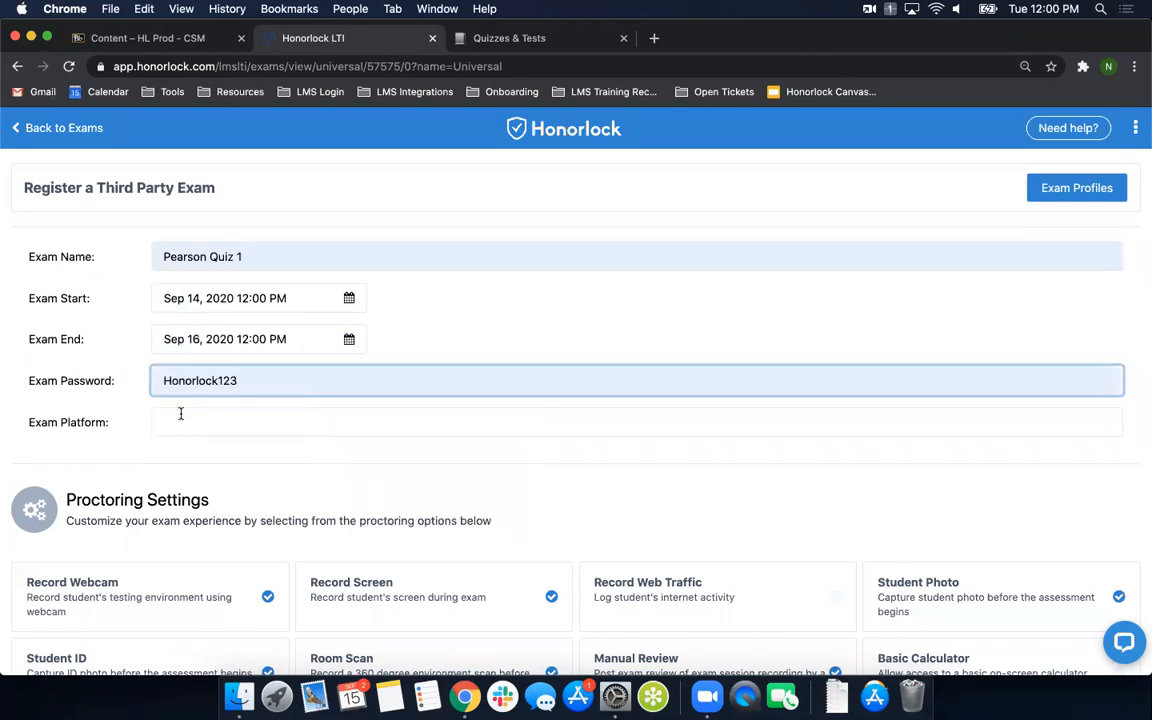
pyautogui.click(175, 418)
pyautogui.click(208, 460)
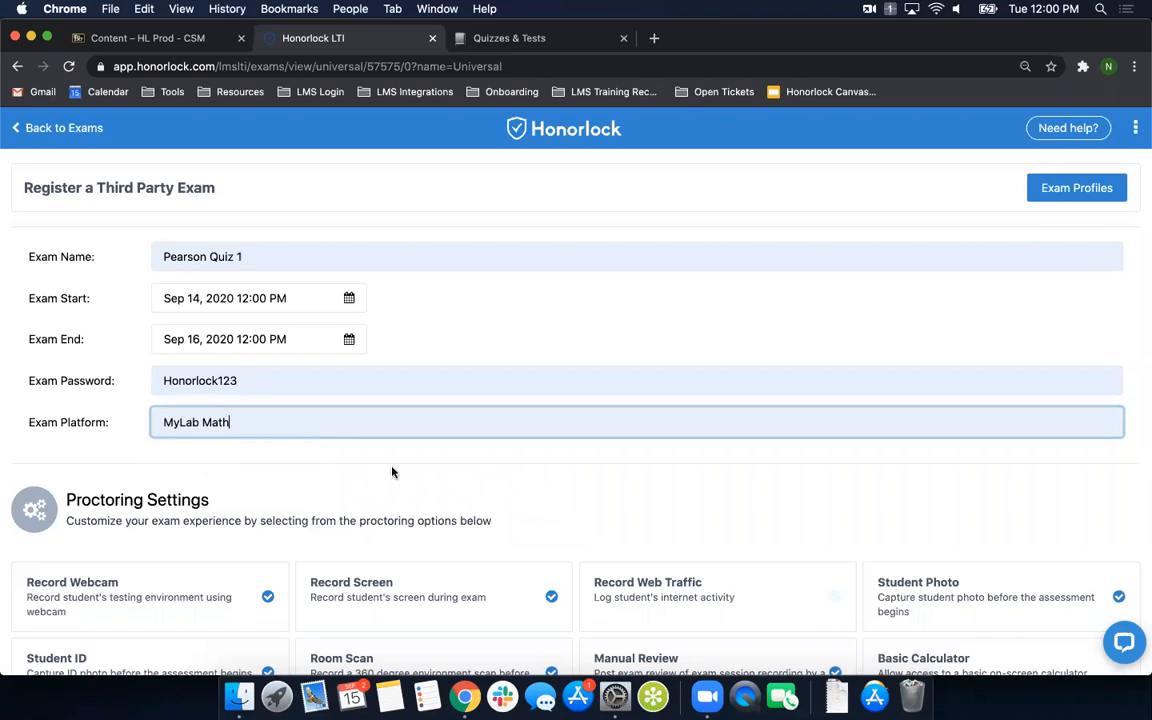
# - Turn off Student ID and Student Photo in the proctoring settings and create the third-party exam
pyautogui.scroll(-5, 400, 465)
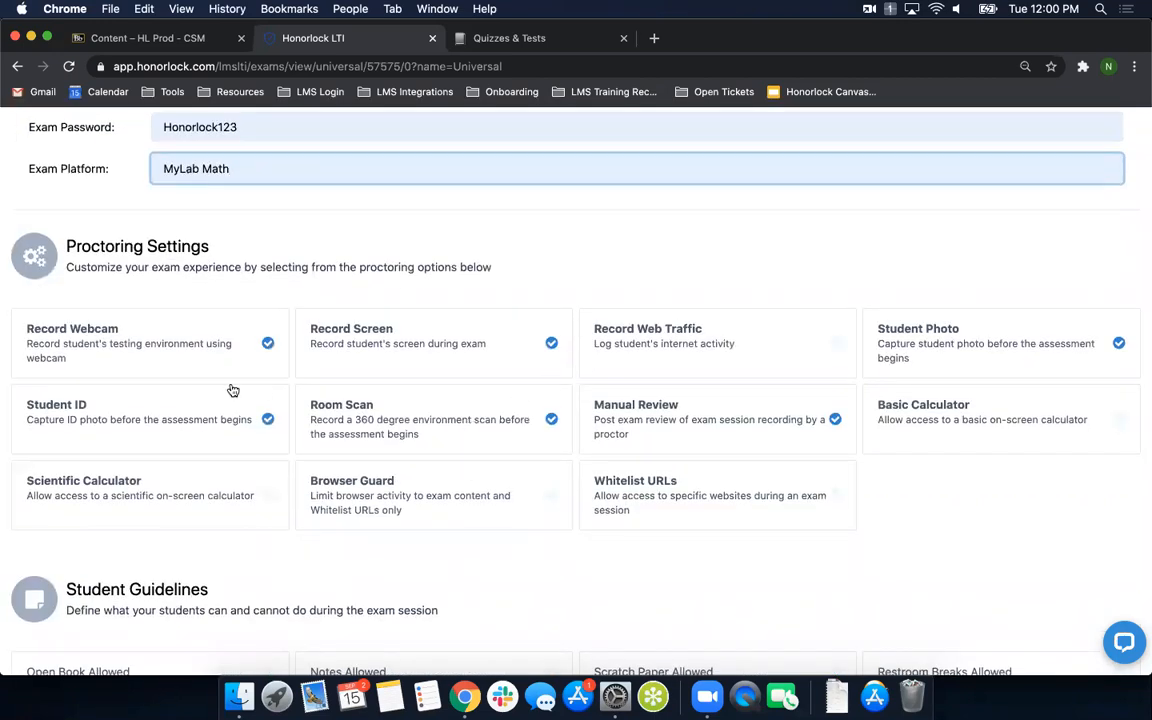
pyautogui.click(143, 424)
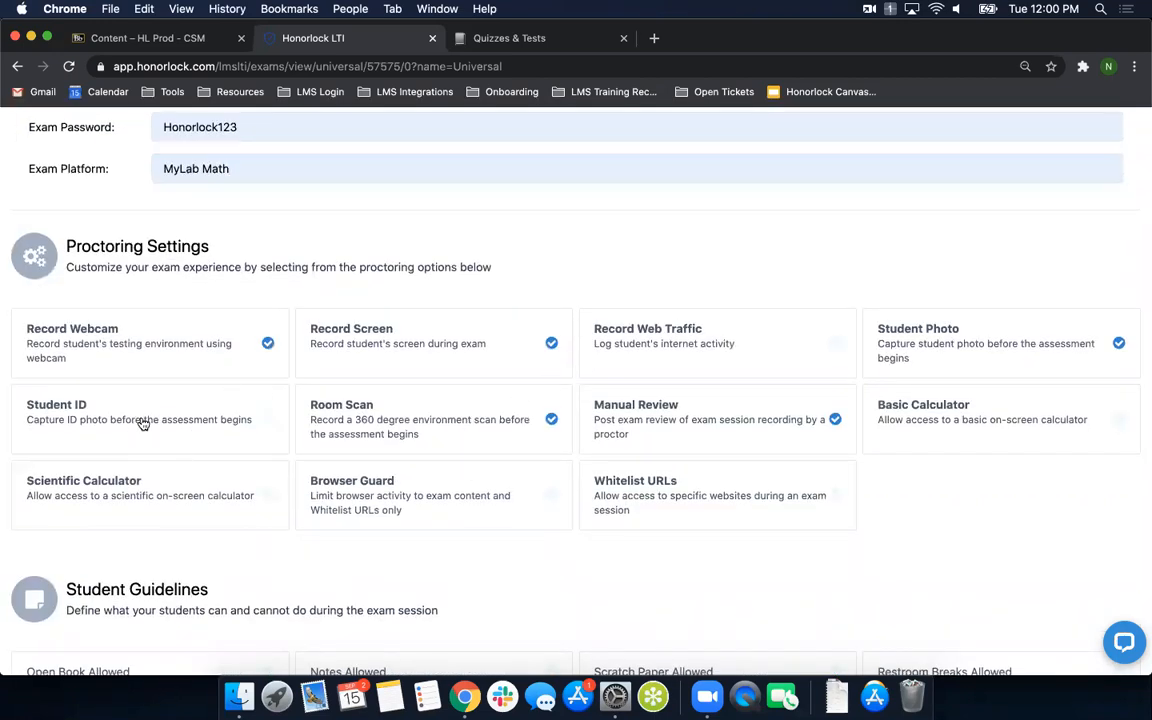
pyautogui.click(1004, 352)
pyautogui.scroll(-1, 532, 558)
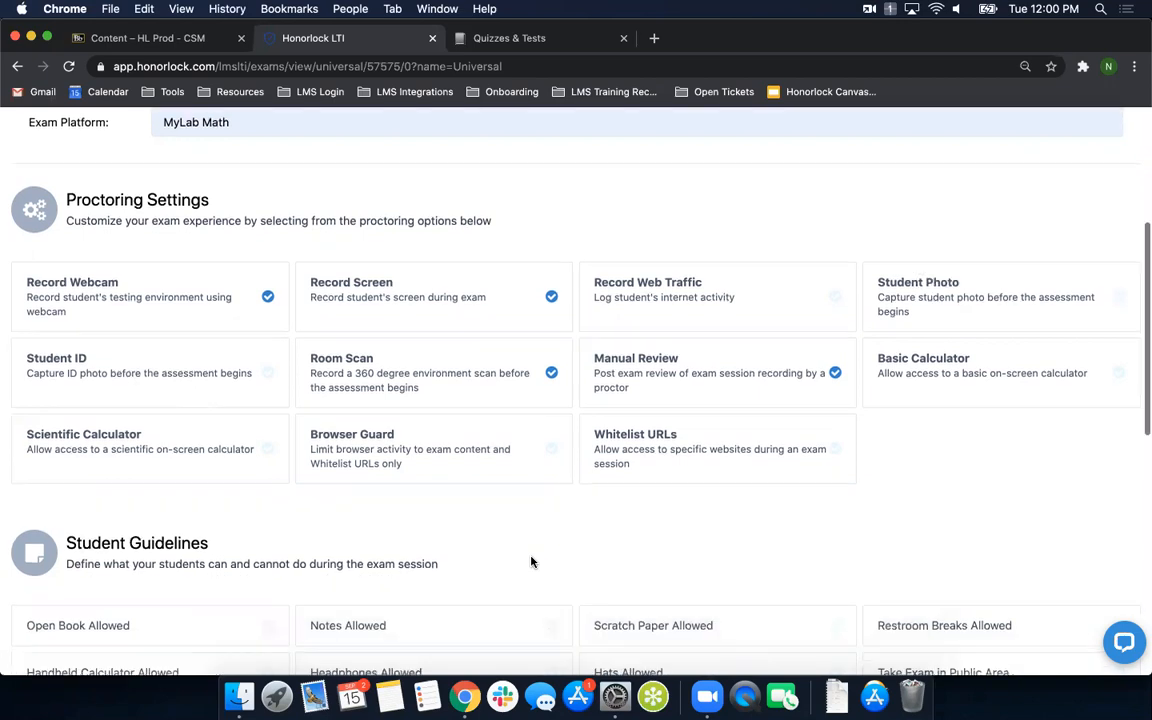
pyautogui.scroll(-10, 550, 527)
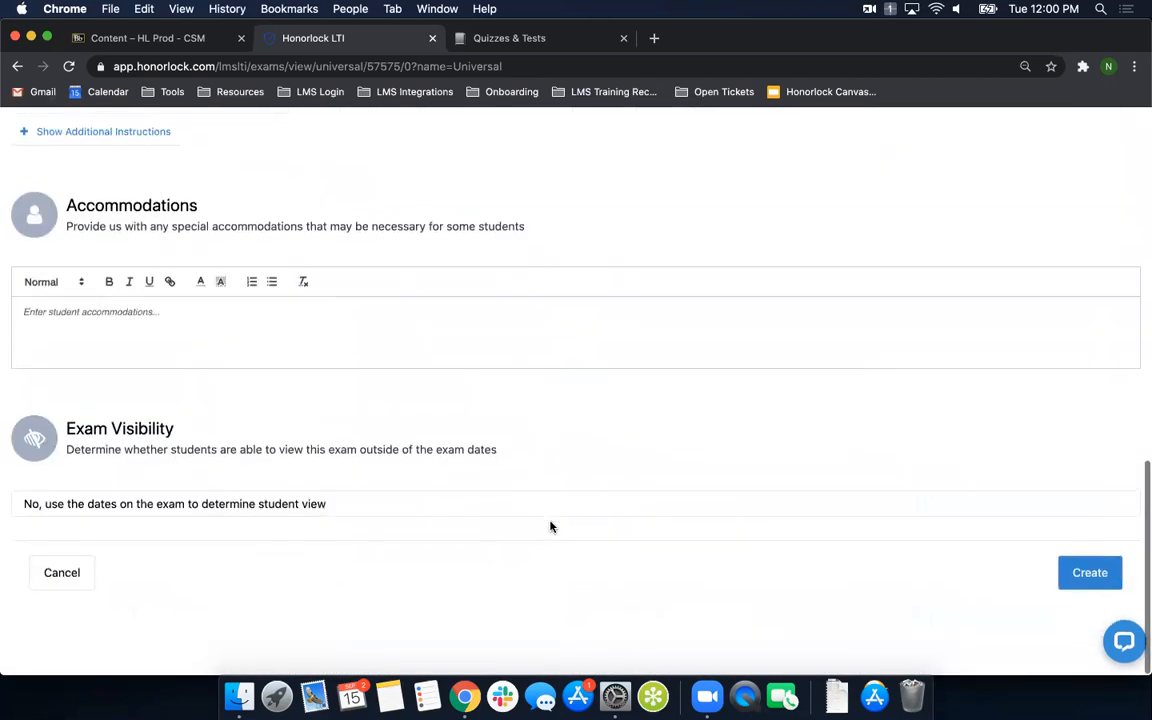
pyautogui.click(1093, 576)
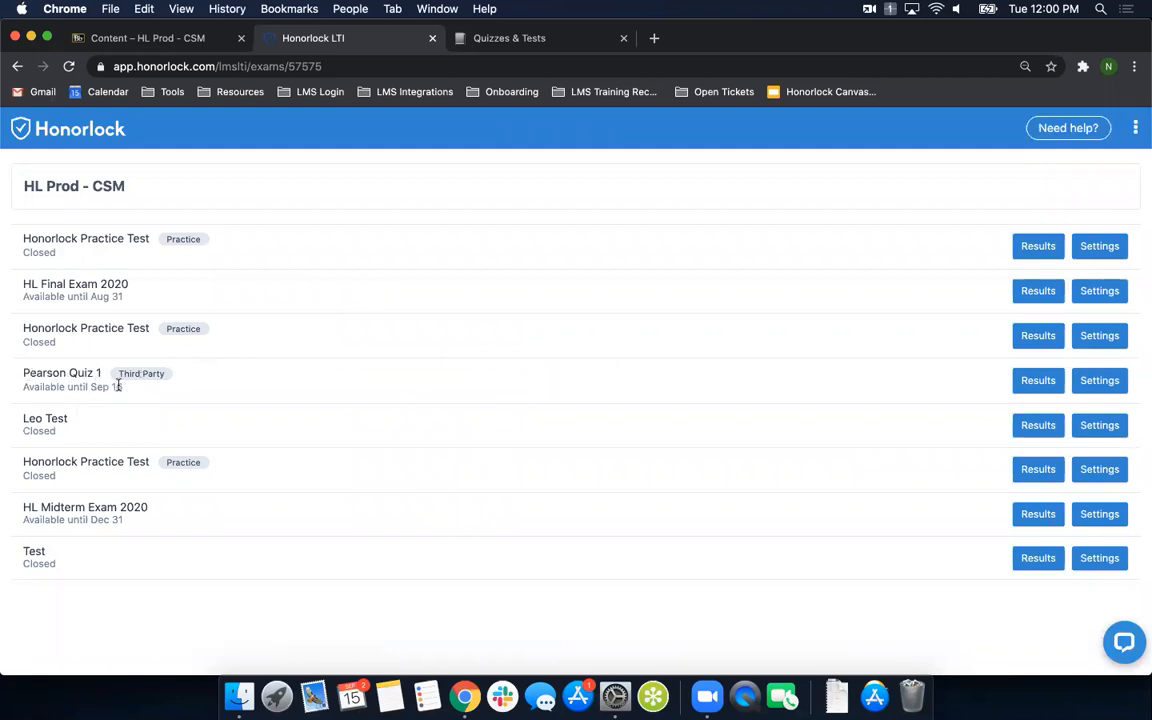
# - Close the Honorlock exam list, enter Student Preview in the Blackboard course and open its Content page
pyautogui.click(433, 40)
pyautogui.click(150, 38)
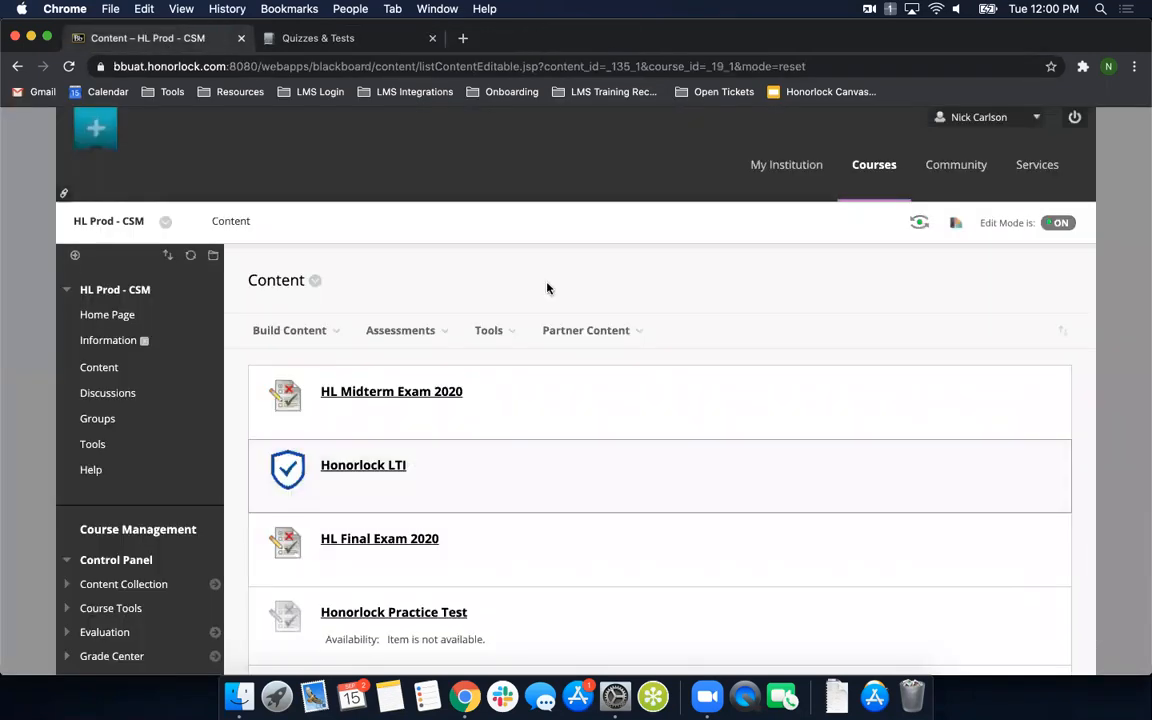
pyautogui.click(919, 222)
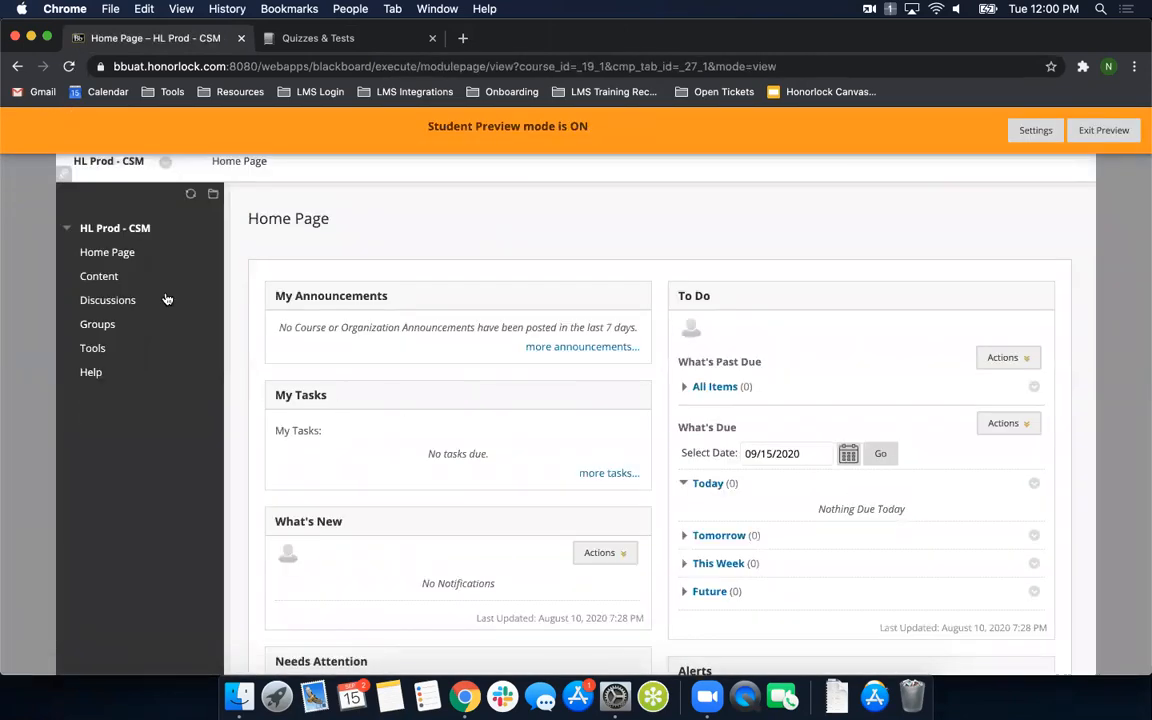
pyautogui.click(100, 278)
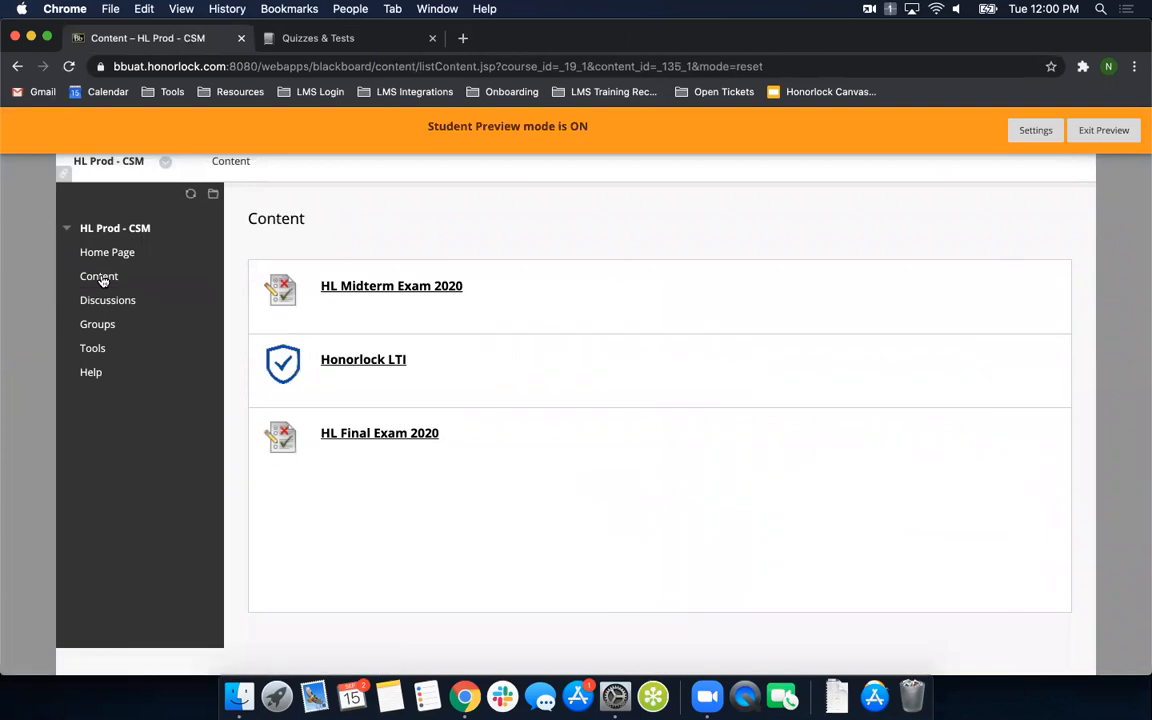
# - Open Honorlock LTI as a student, launch the third-party Pearson Quiz 1 and start its proctoring
pyautogui.click(358, 362)
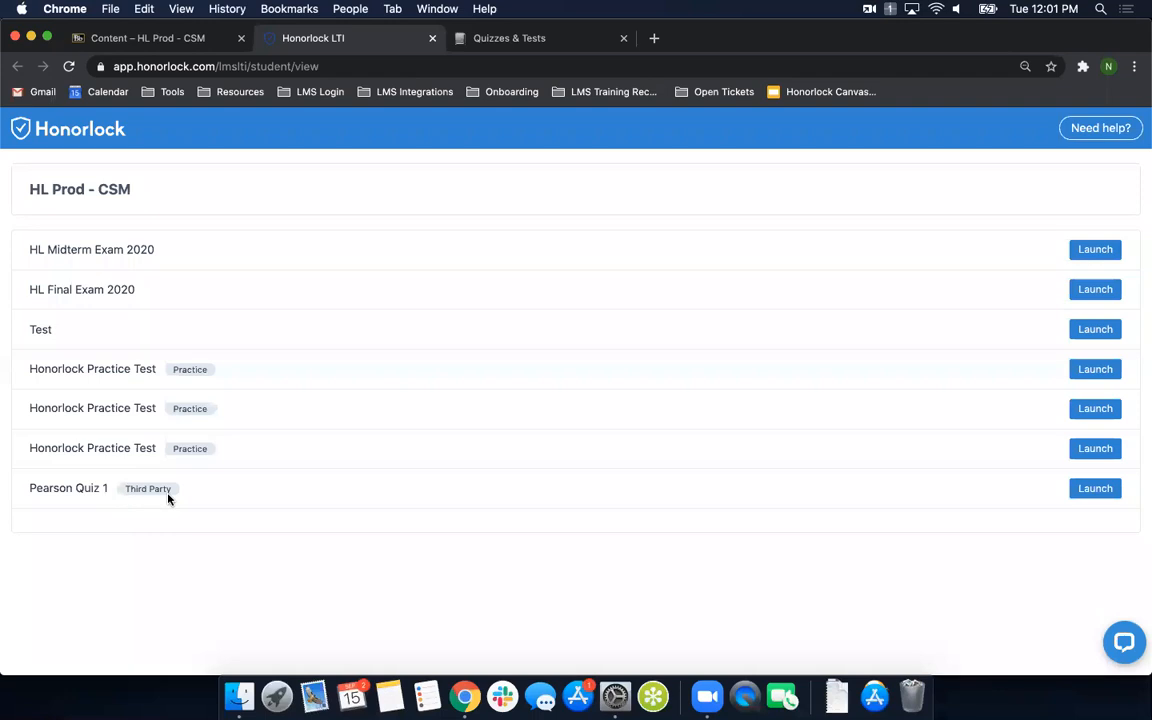
pyautogui.click(1095, 490)
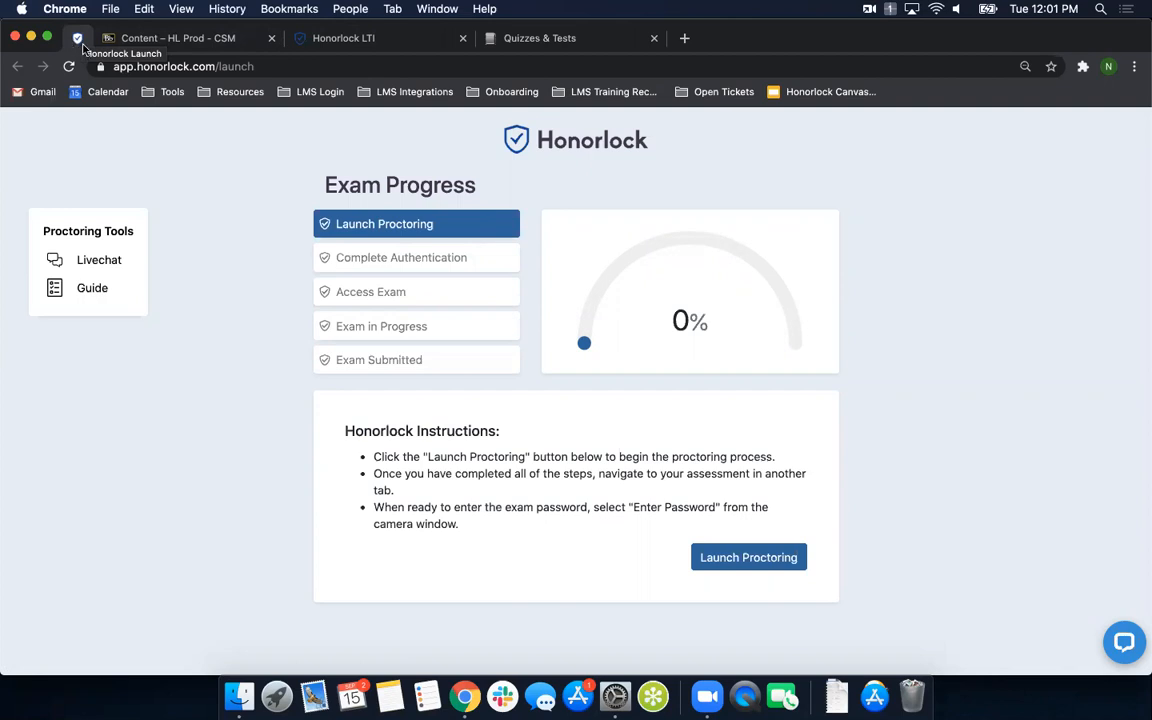
pyautogui.click(756, 561)
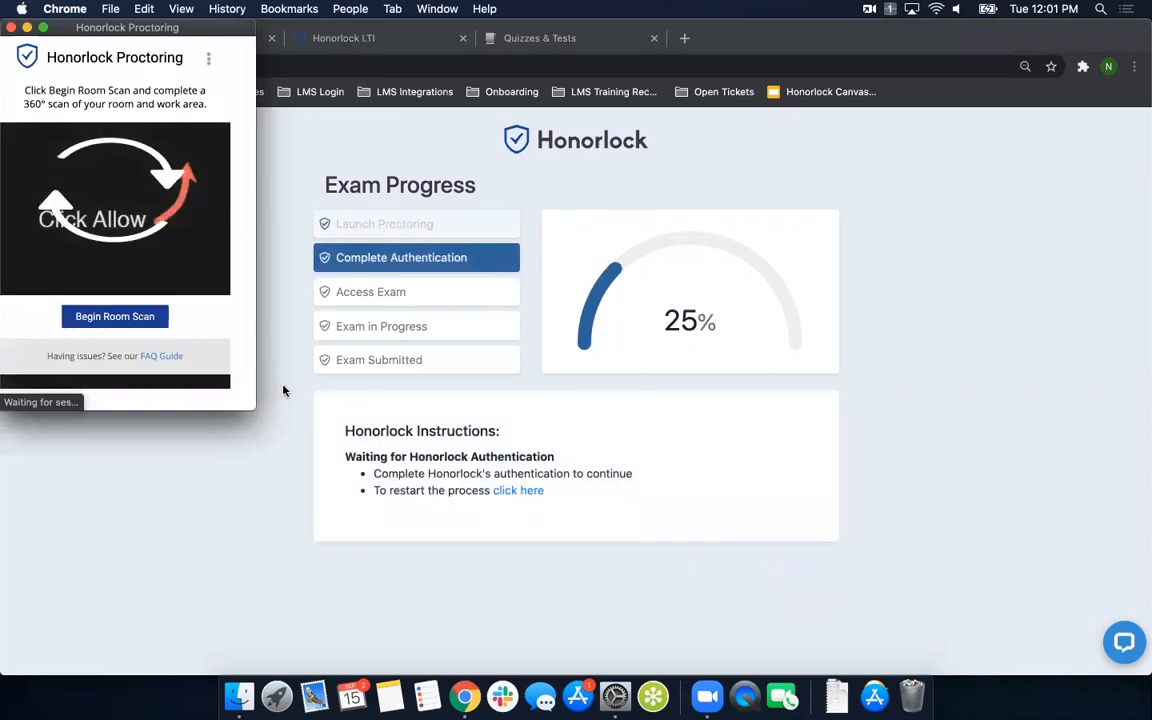
# - Shrink the Honorlock Proctoring window, record the 360° room scan and submit it
pyautogui.moveTo(236, 389); pyautogui.dragTo(212, 369)
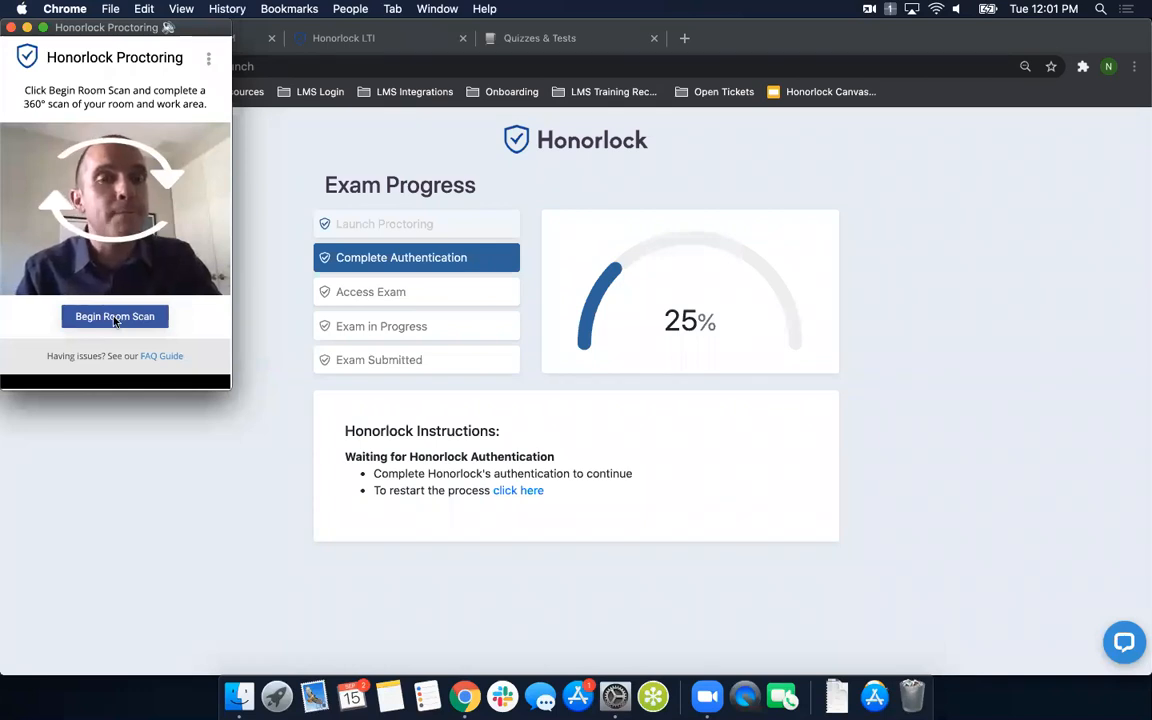
pyautogui.click(115, 318)
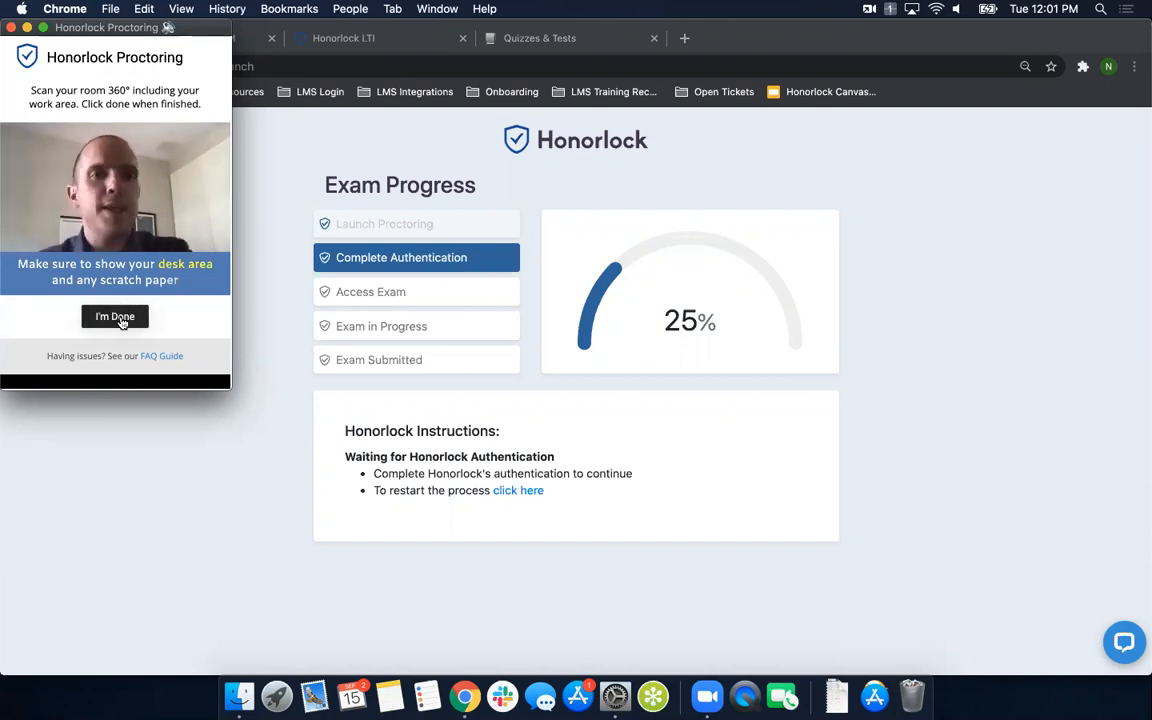
pyautogui.click(118, 316)
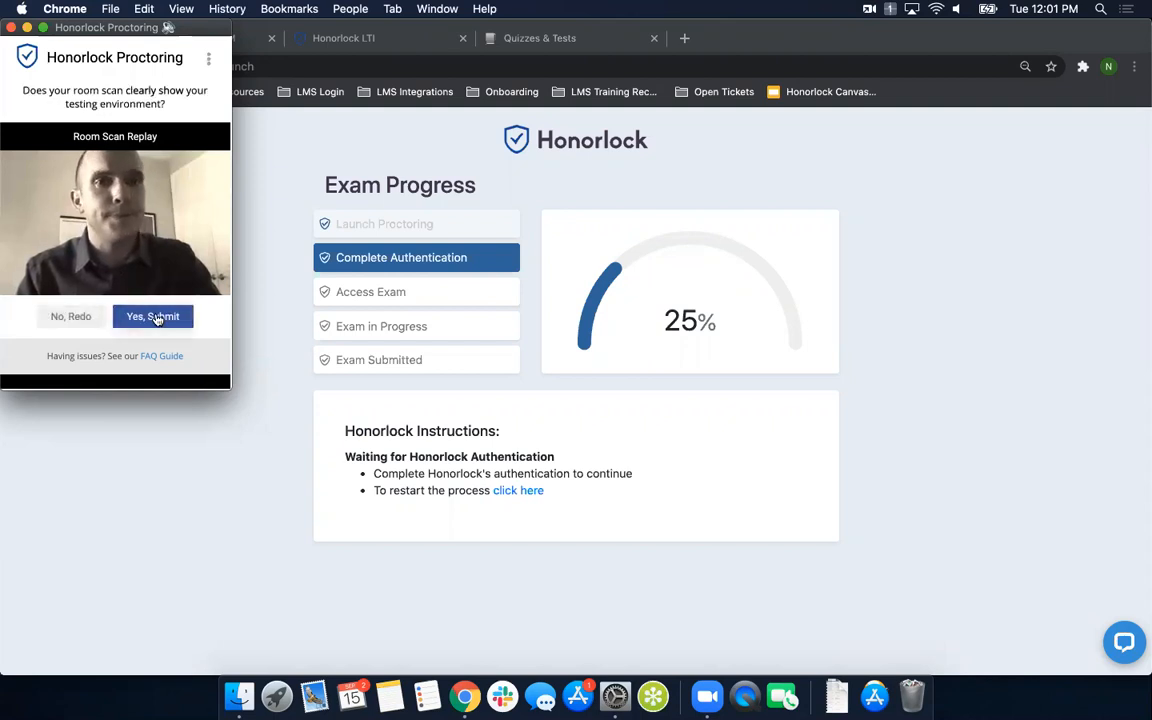
pyautogui.click(157, 316)
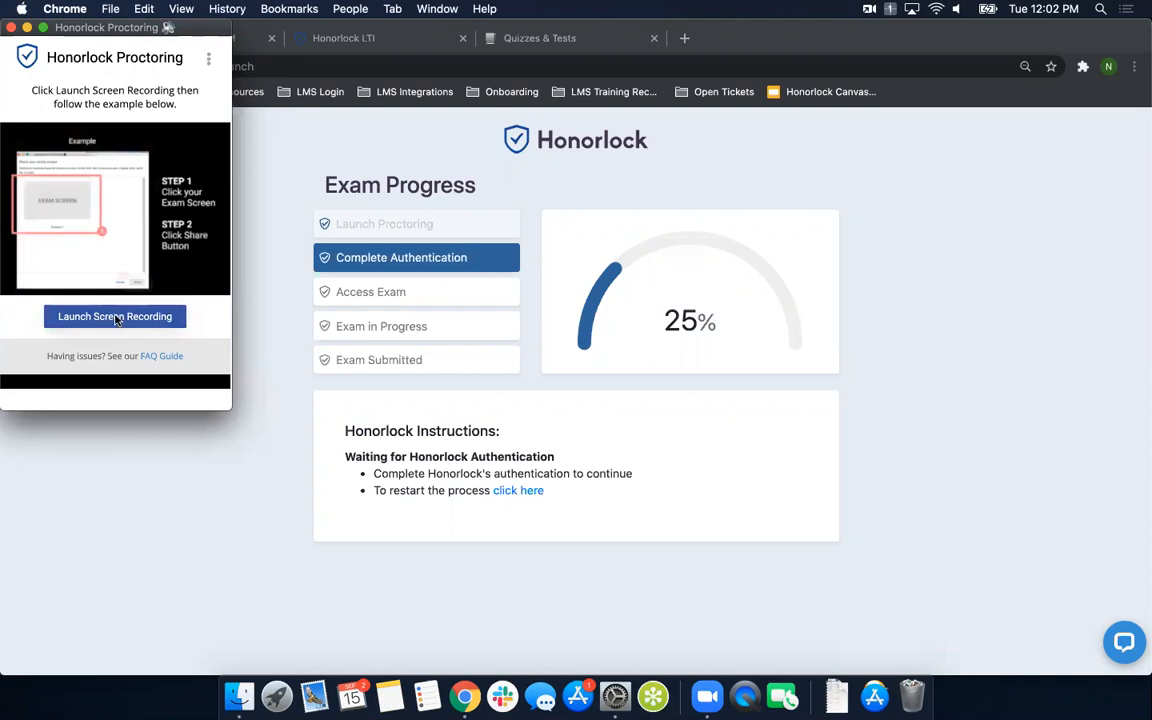
# - Launch Honorlock's screen recording and share the entire screen to complete authentication
pyautogui.click(115, 317)
pyautogui.click(167, 254)
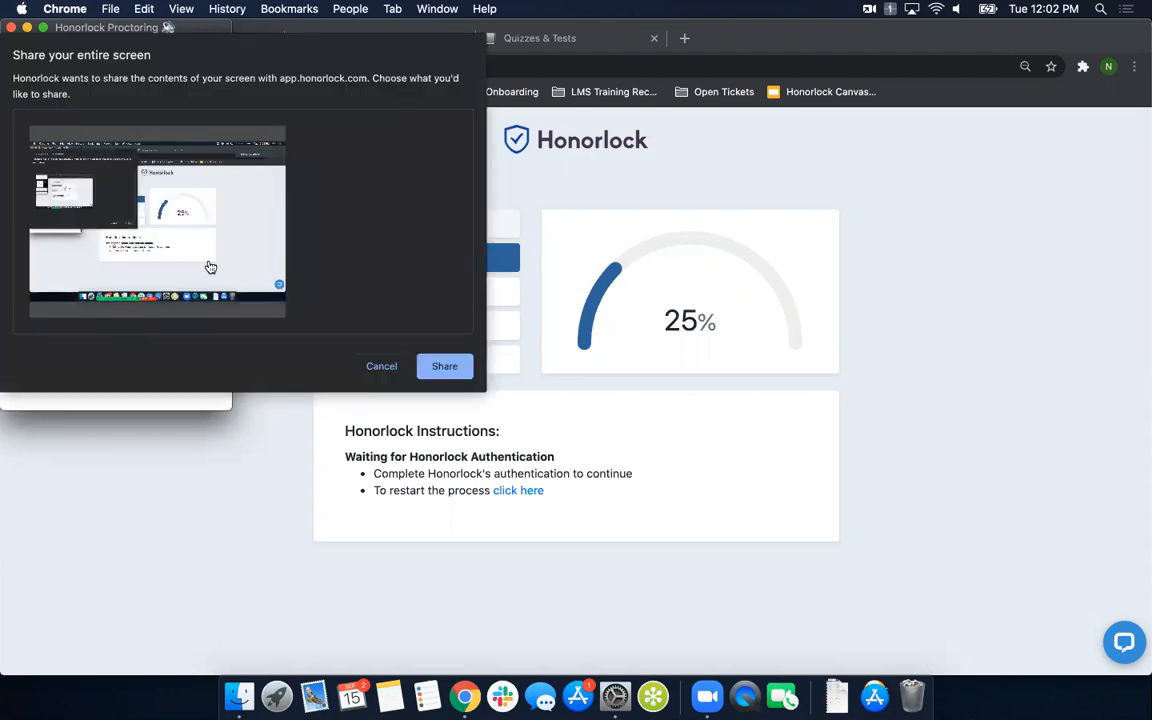
pyautogui.click(445, 367)
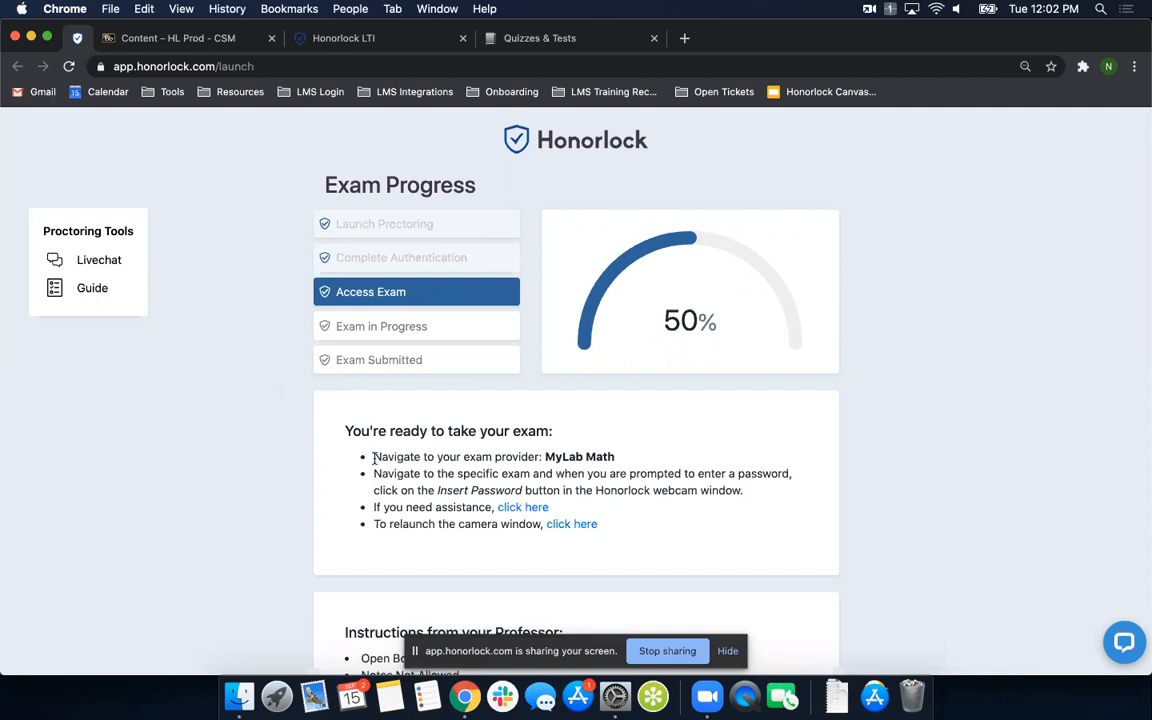
# - Review the exam access instructions for MyLab Math and the professor's exam rules on the Exam Progress page
pyautogui.moveTo(372, 456); pyautogui.dragTo(636, 463)
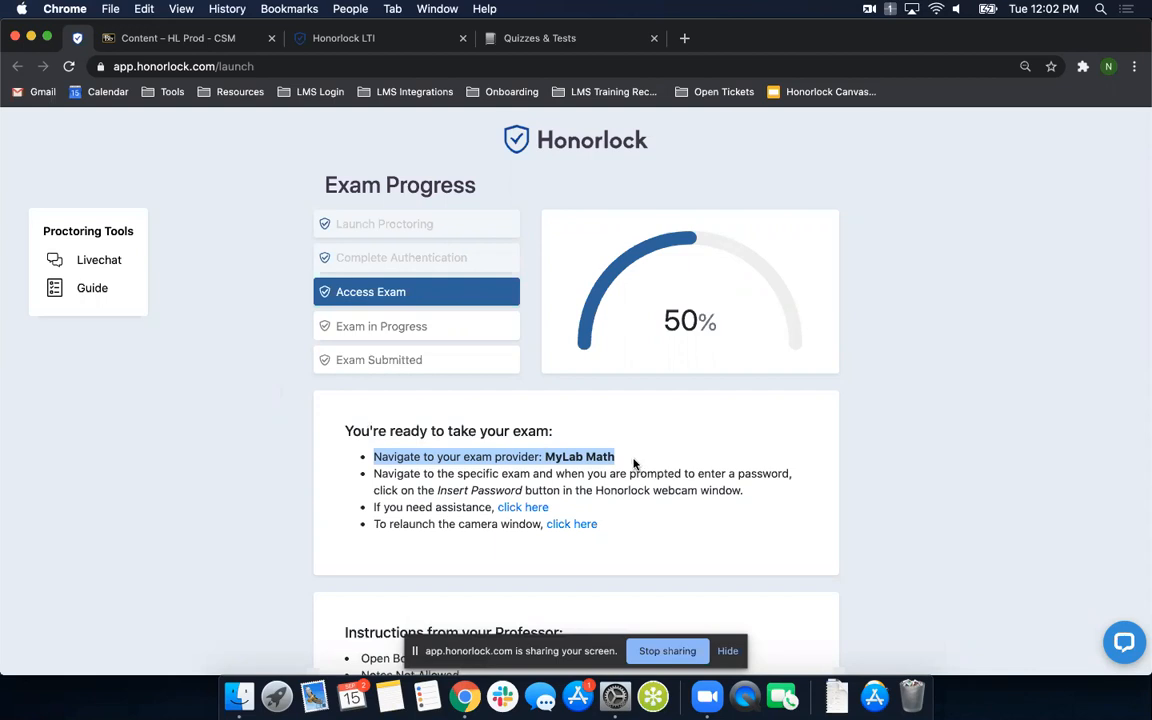
pyautogui.click(196, 38)
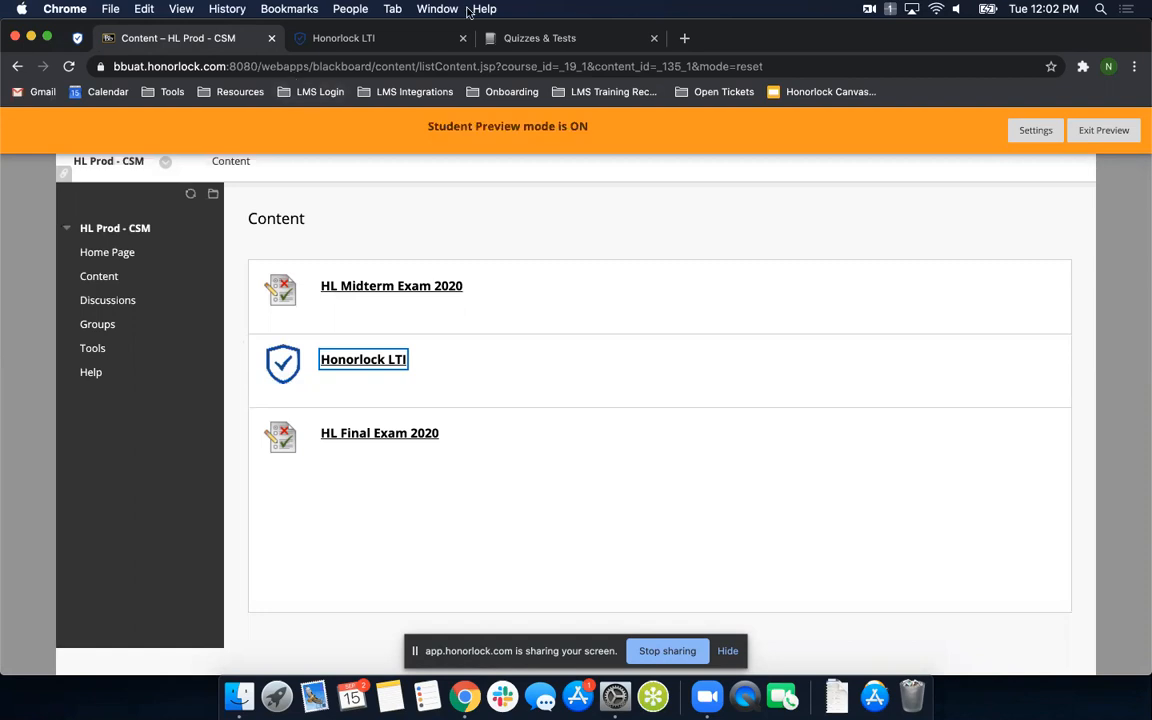
pyautogui.click(534, 39)
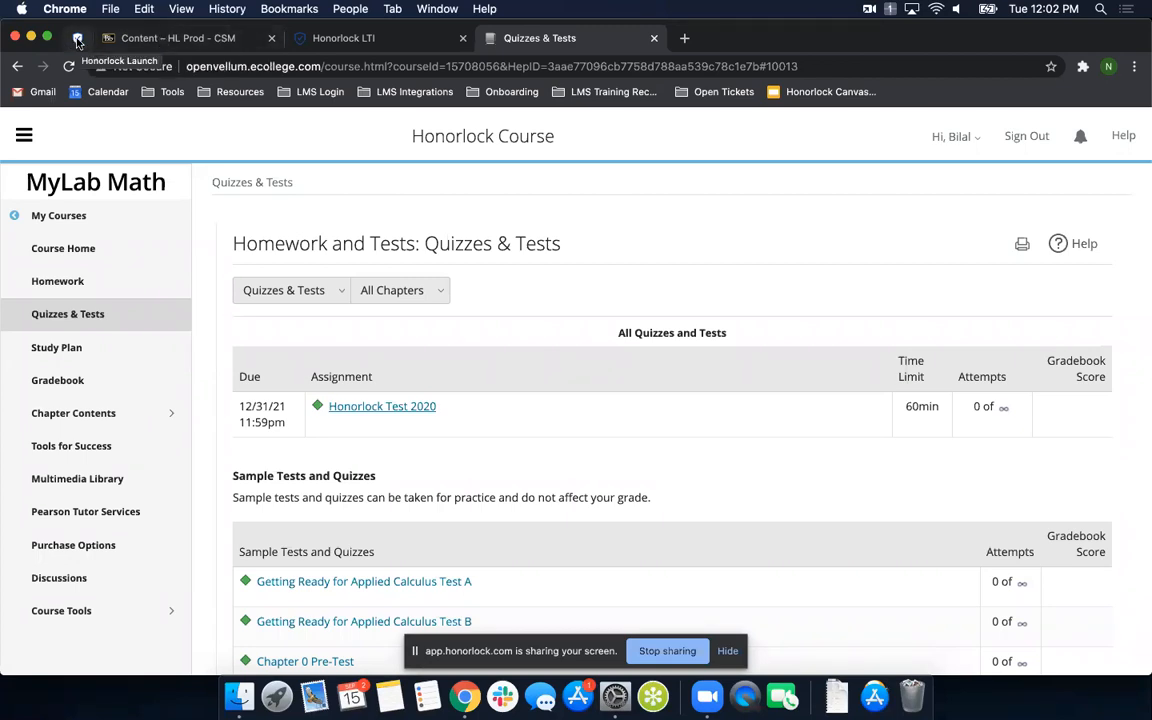
pyautogui.click(76, 40)
pyautogui.click(358, 425)
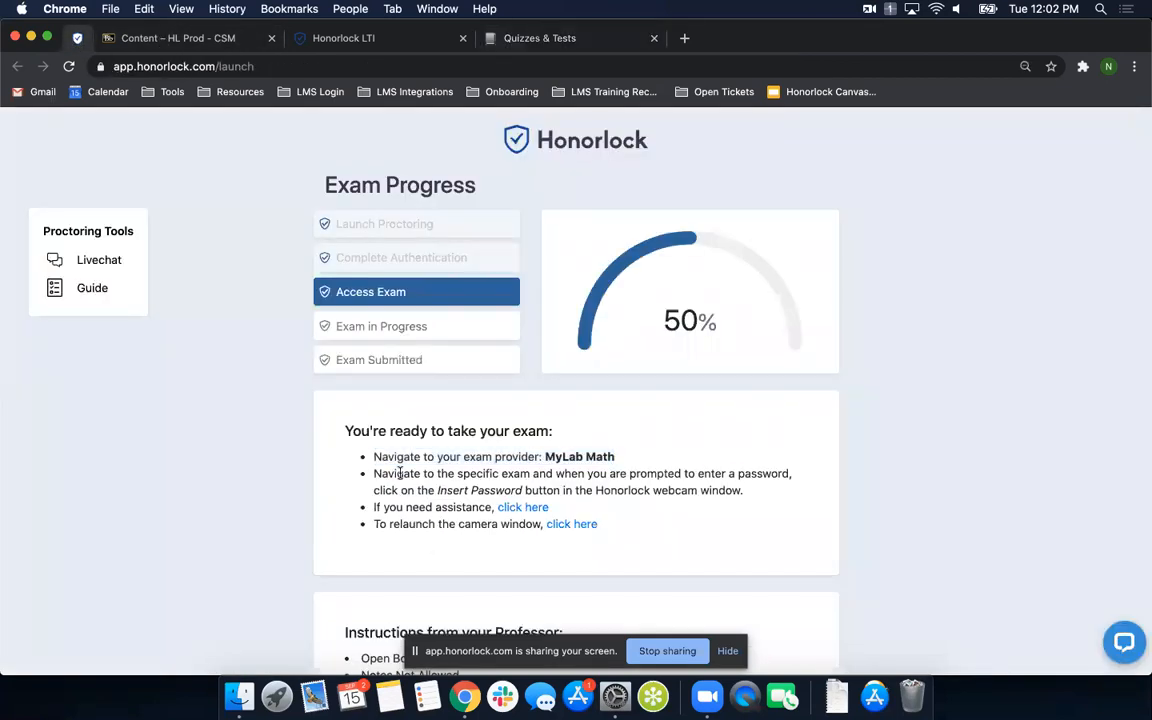
pyautogui.scroll(-1, 397, 462)
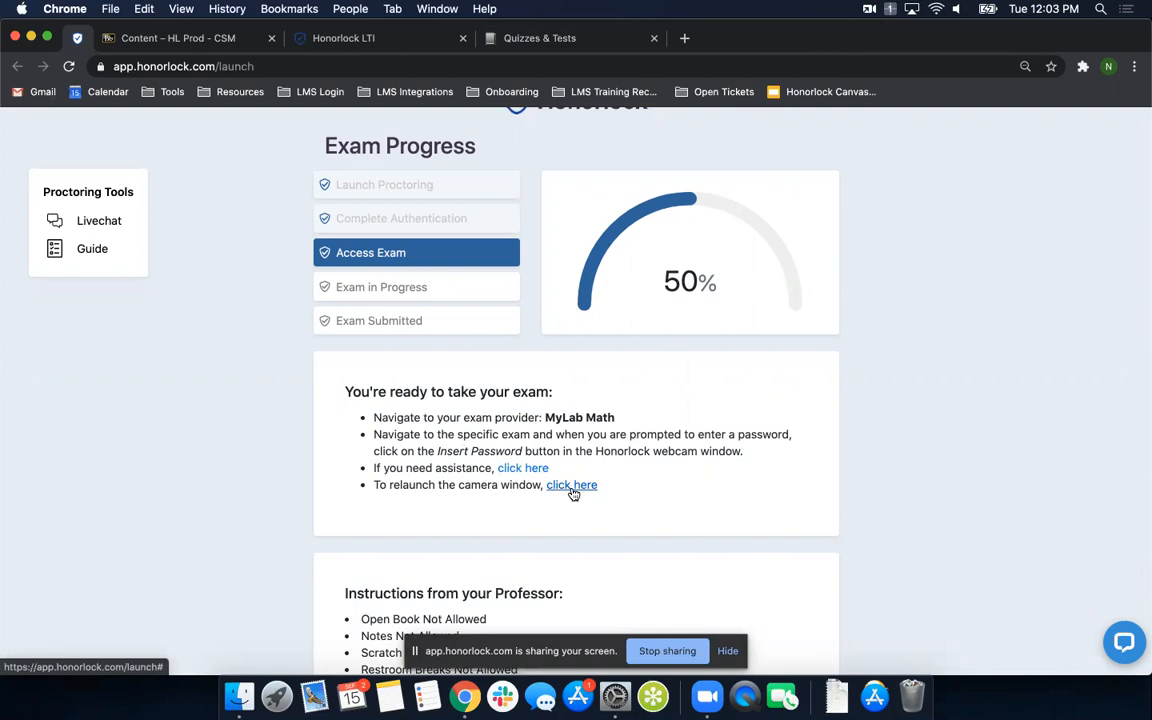
pyautogui.scroll(-3, 339, 445)
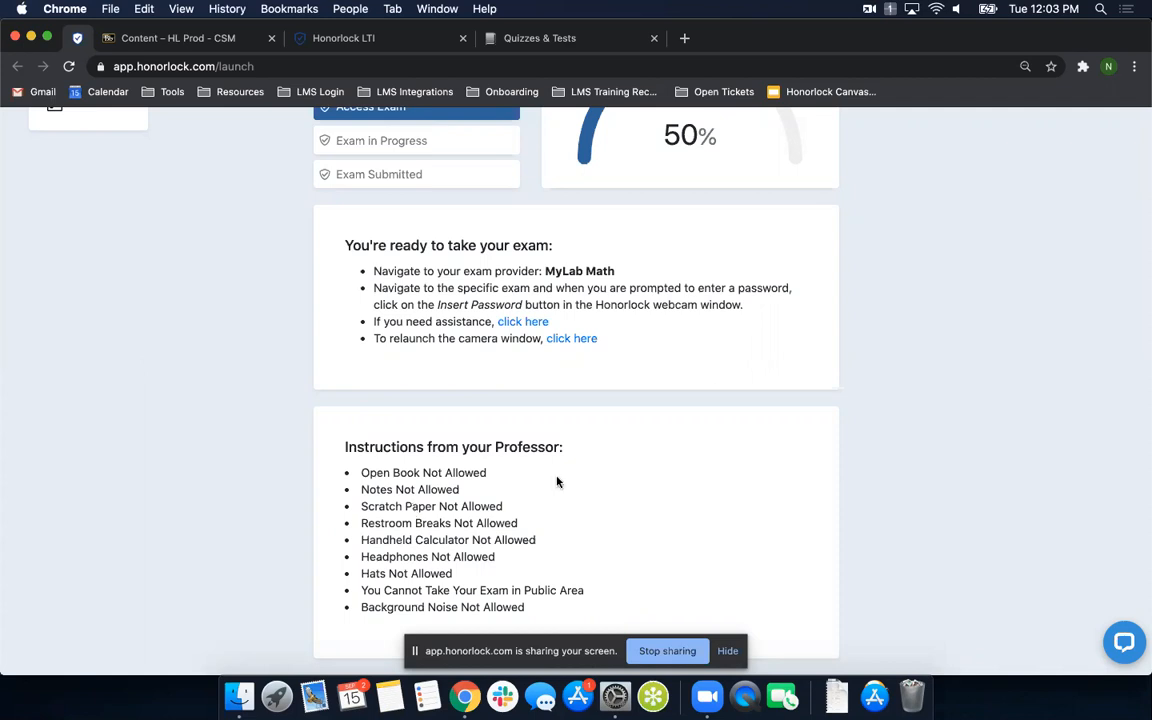
pyautogui.scroll(5, 557, 482)
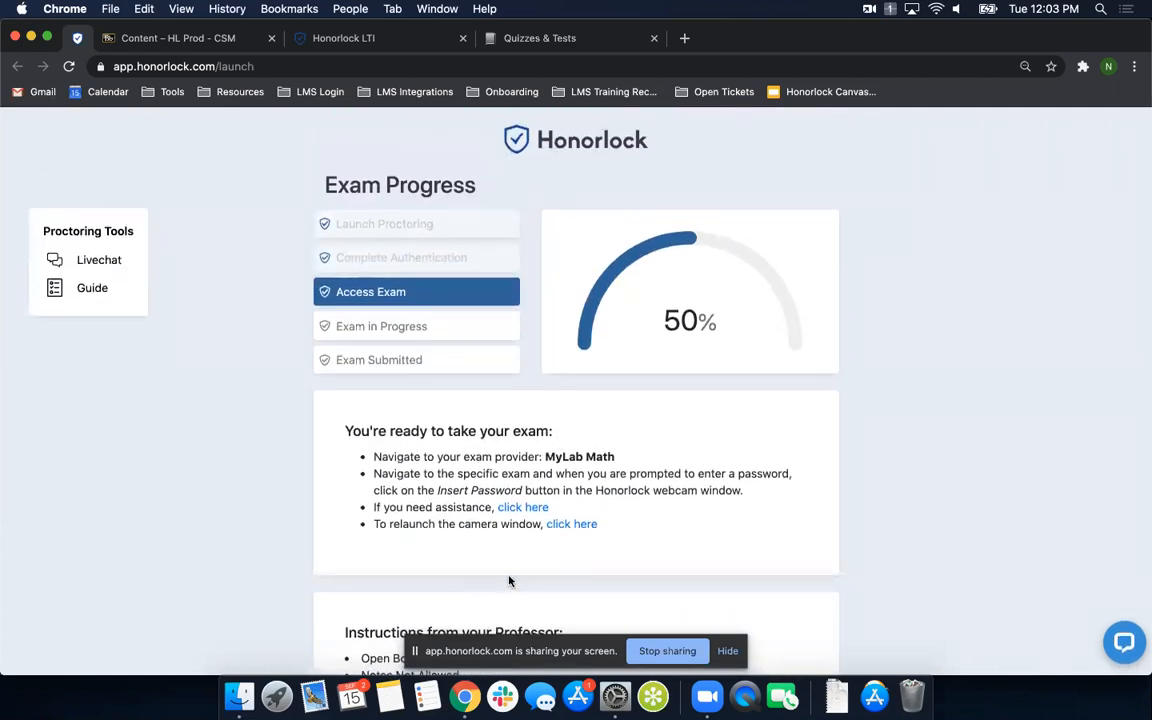
# - Open Honorlock Test 2020 in MyLab Math and bring the Honorlock Proctoring window and the test's password prompt into view together
pyautogui.click(565, 40)
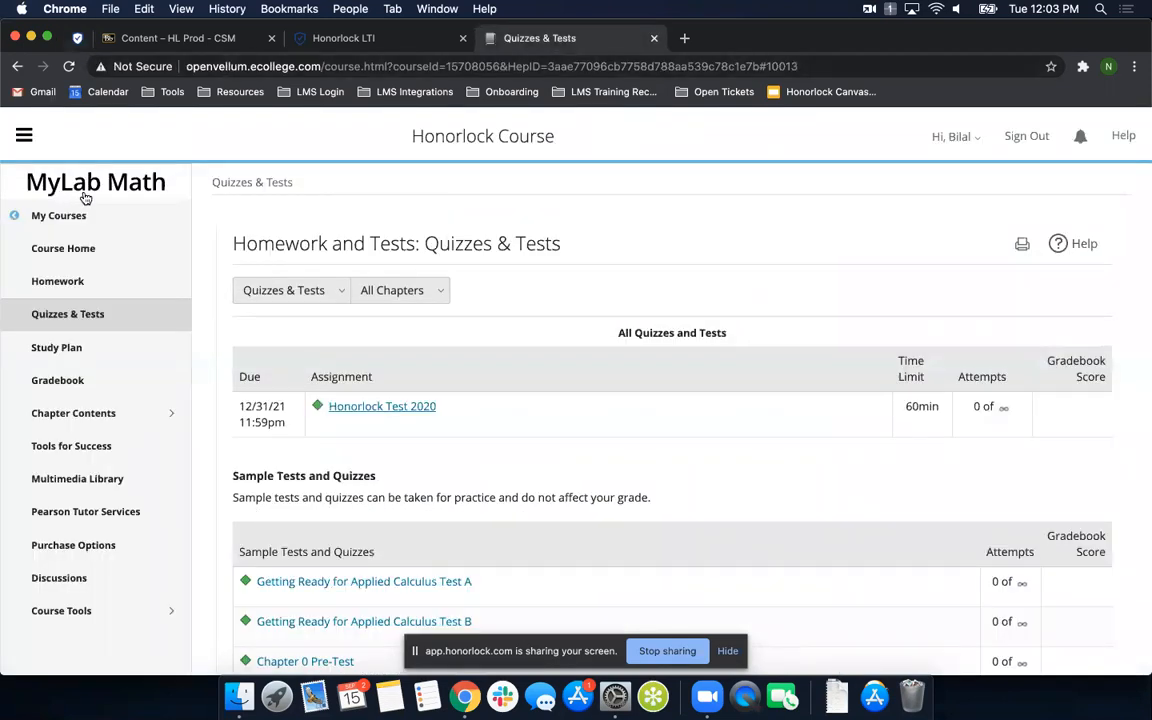
pyautogui.click(385, 410)
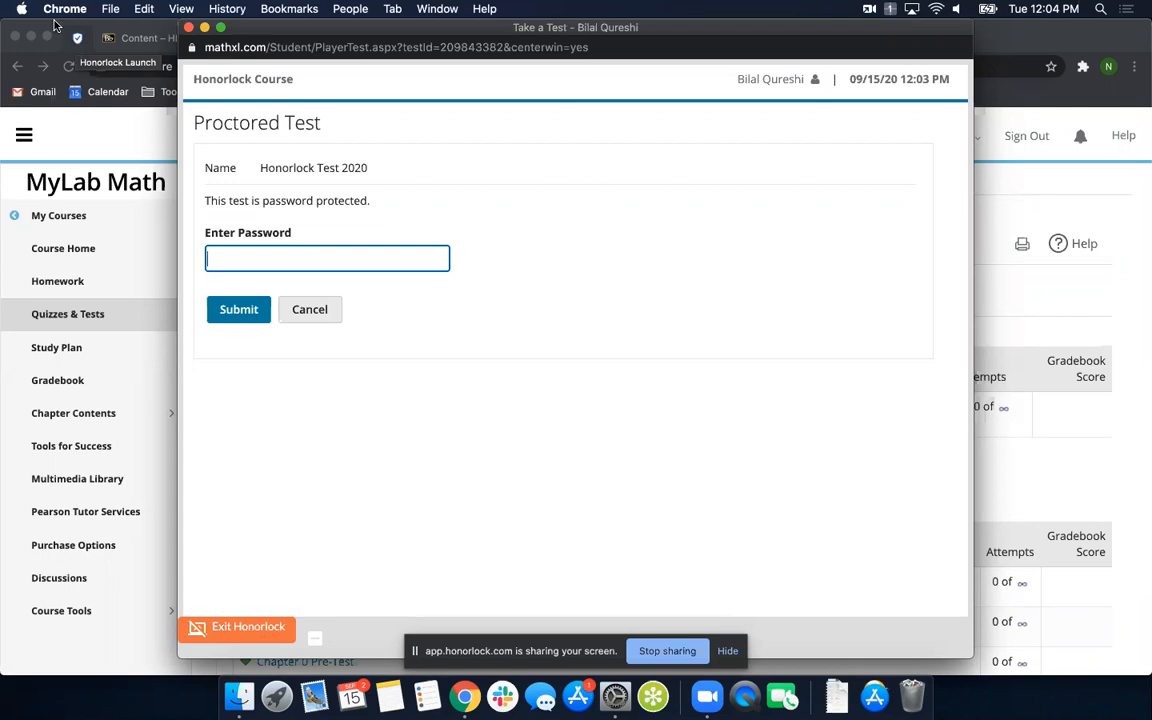
pyautogui.moveTo(51, 25)
pyautogui.mouseDown()
pyautogui.moveTo(256, 41)
pyautogui.moveTo(55, 27)
pyautogui.mouseUp()
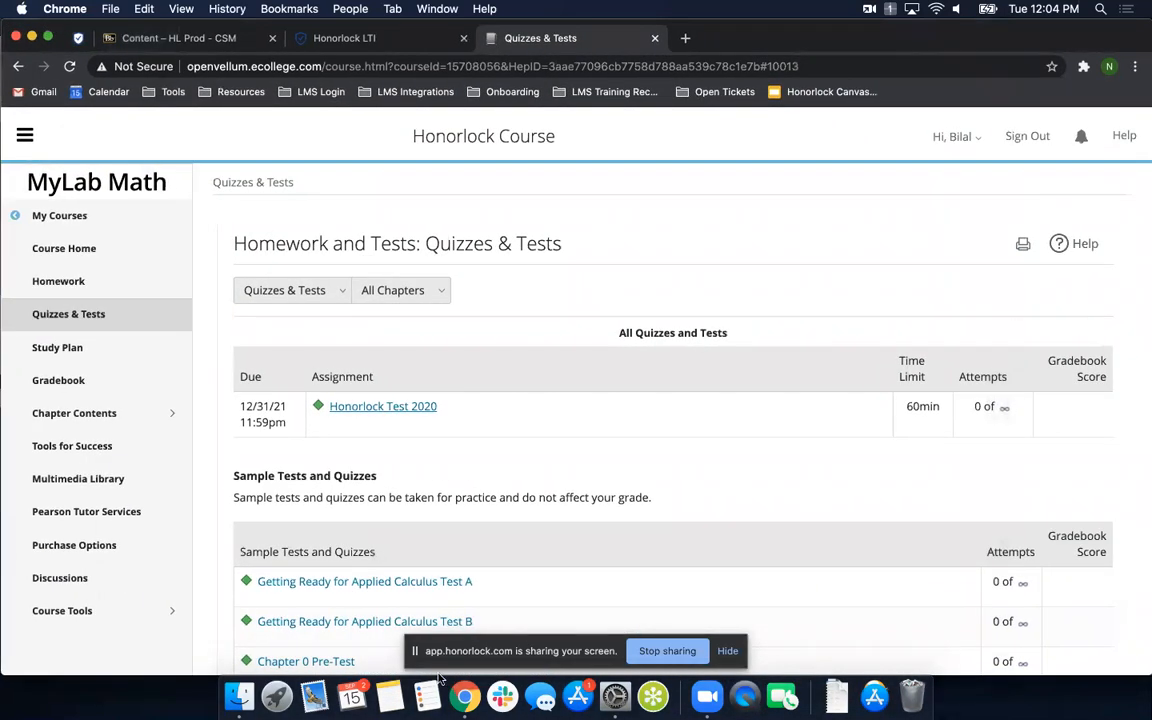
pyautogui.rightClick(464, 697)
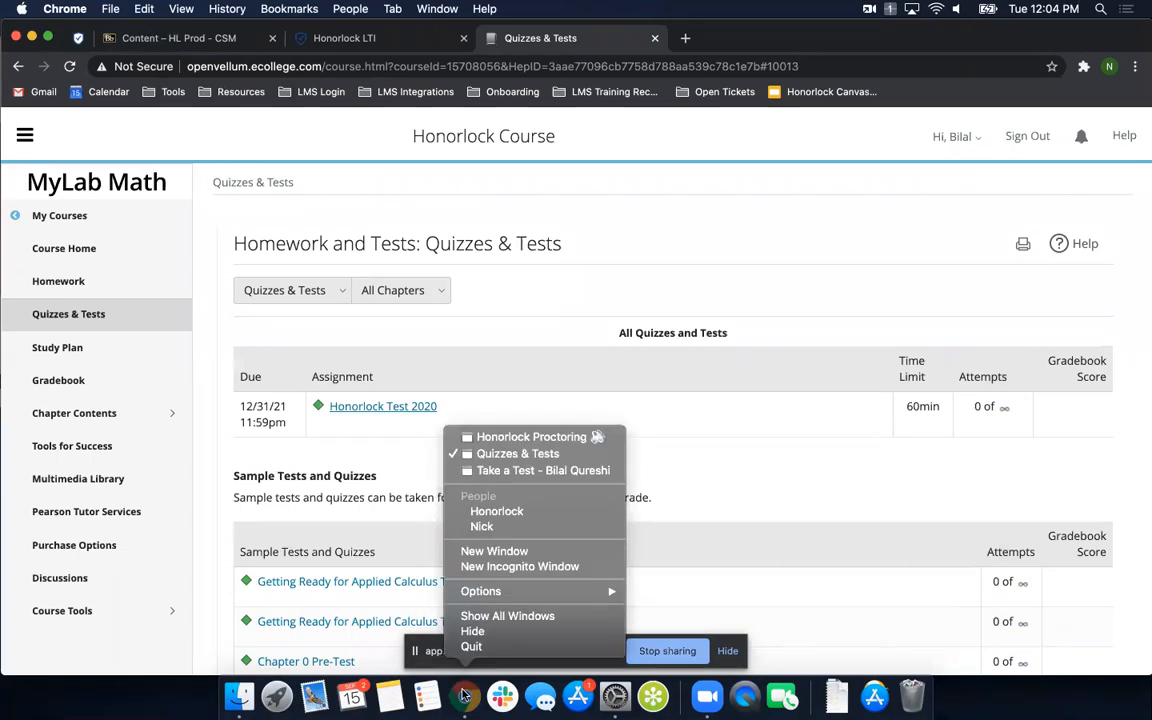
pyautogui.click(541, 438)
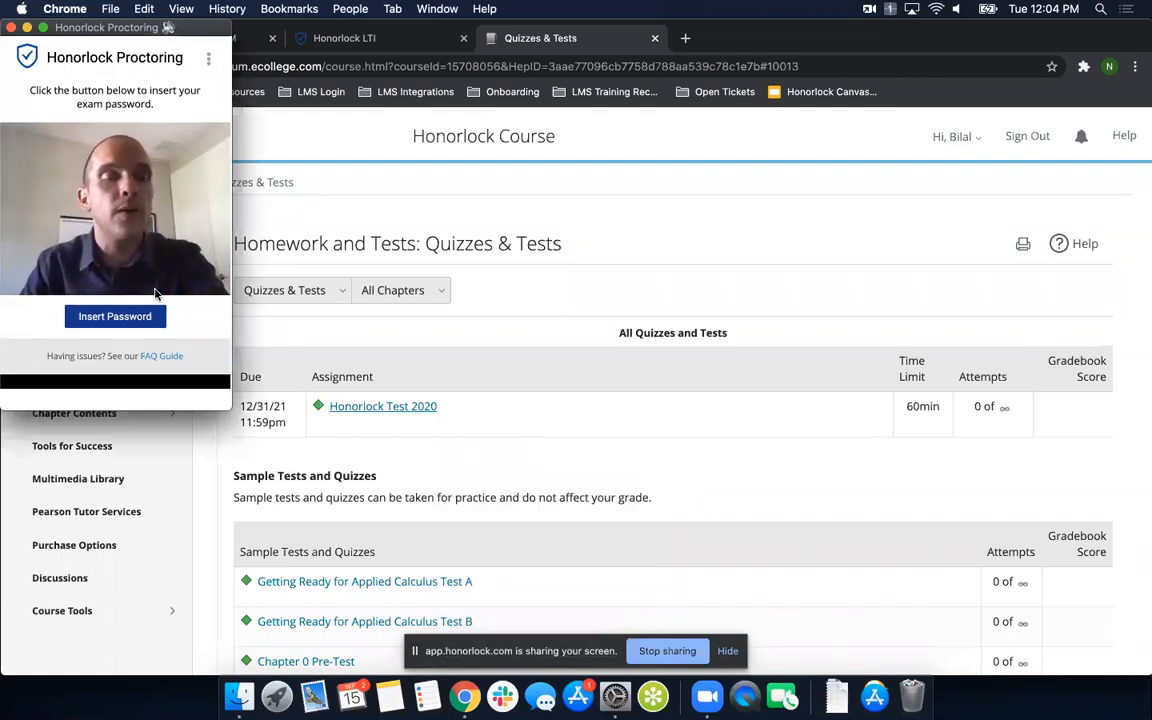
pyautogui.rightClick(464, 697)
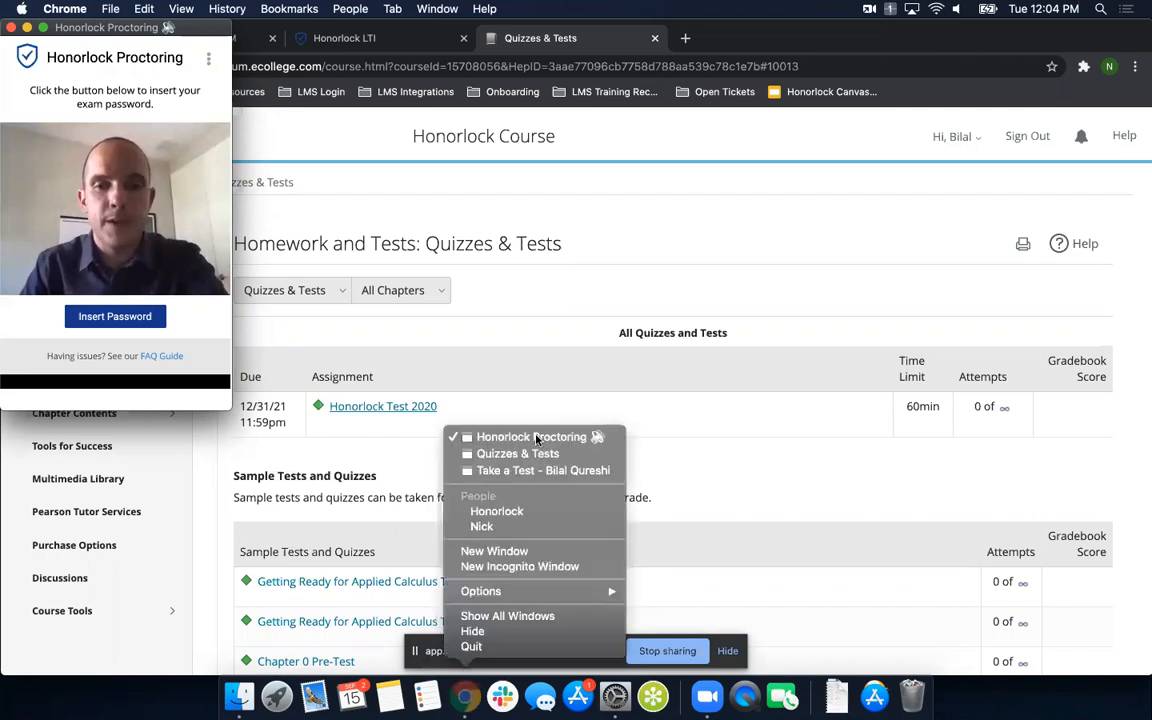
pyautogui.click(540, 470)
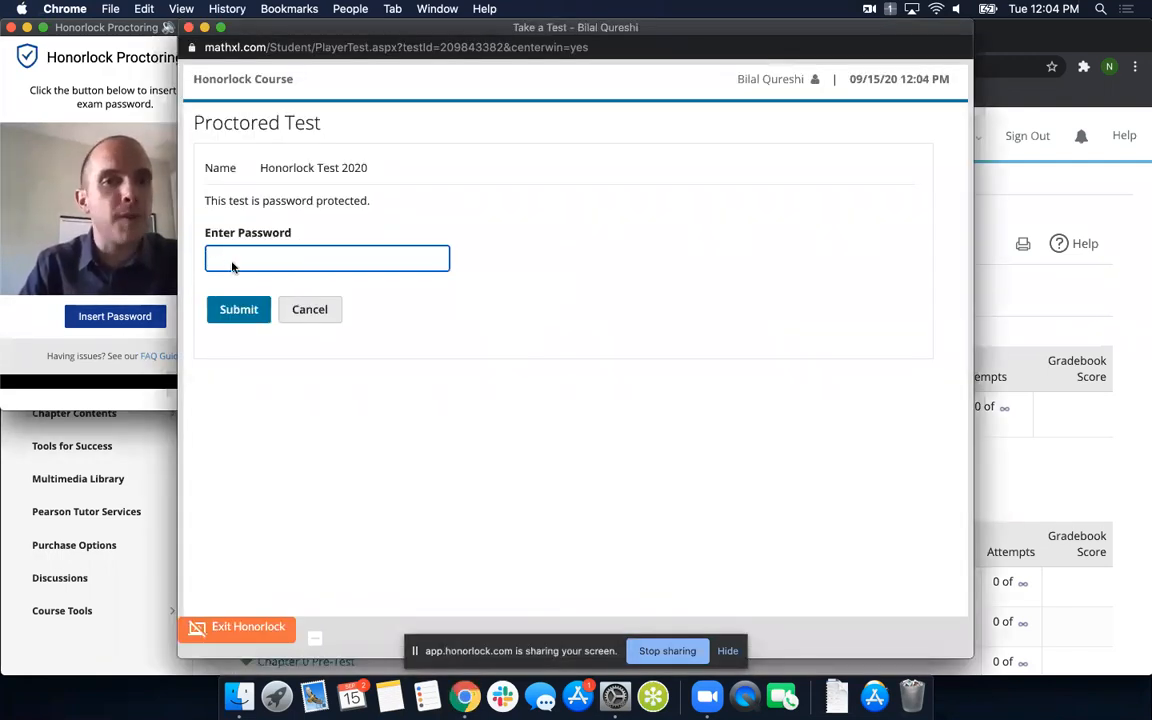
# - Have Honorlock Proctoring insert the exam password into the proctored test and submit it
pyautogui.click(46, 321)
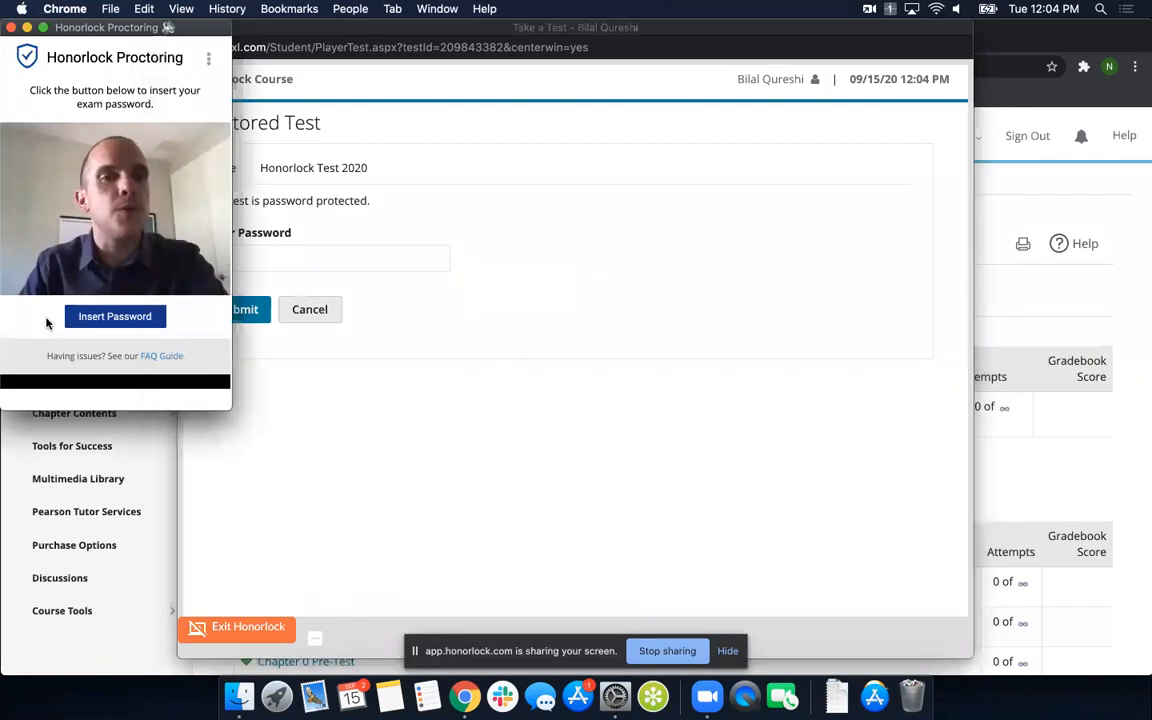
pyautogui.click(115, 317)
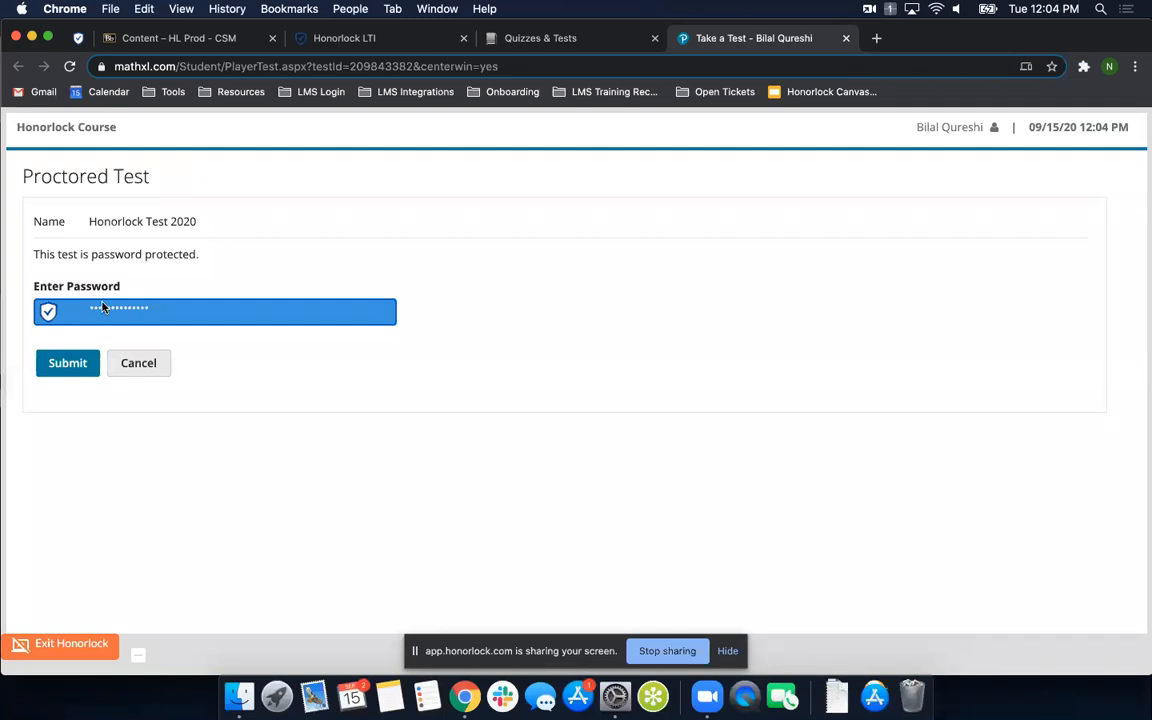
pyautogui.click(66, 362)
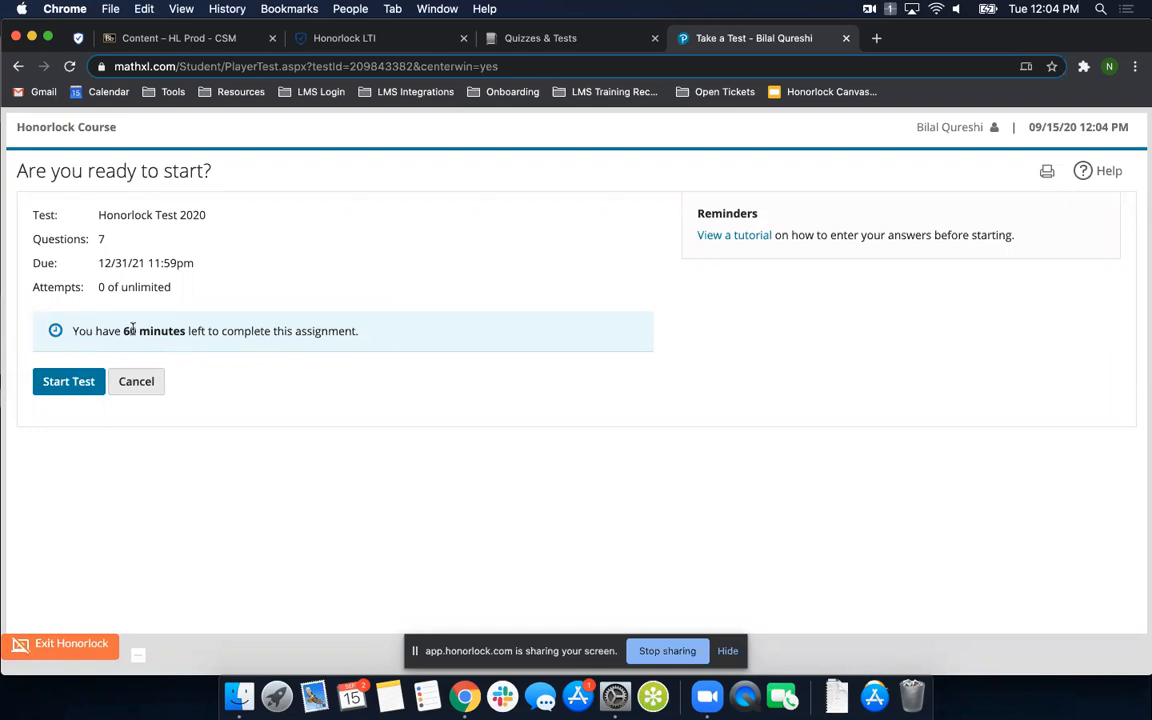
# - Start Honorlock Test 2020 and submit it with all questions unanswered
pyautogui.click(69, 390)
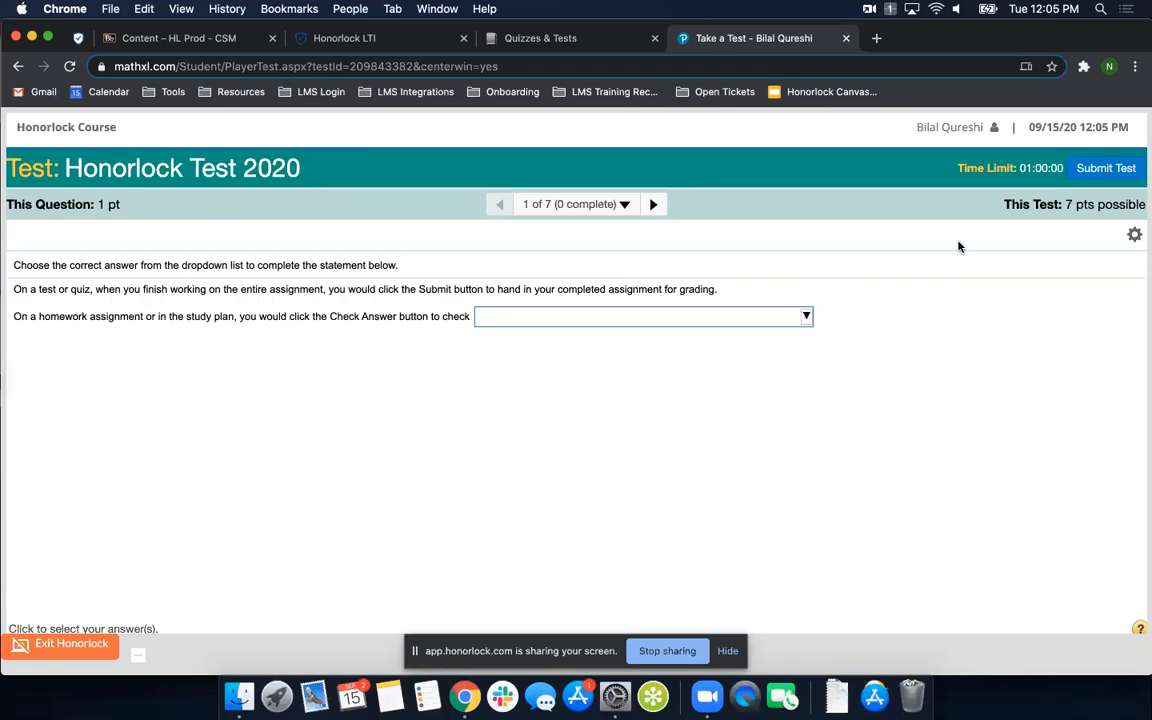
pyautogui.click(1096, 170)
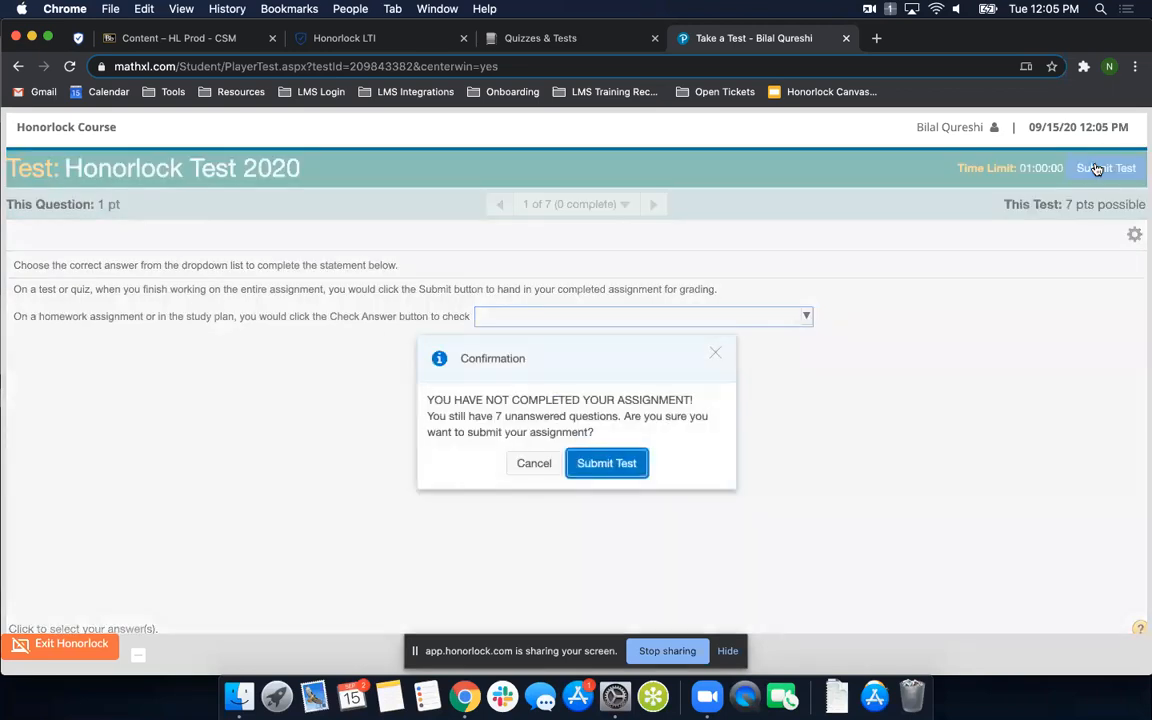
pyautogui.click(607, 463)
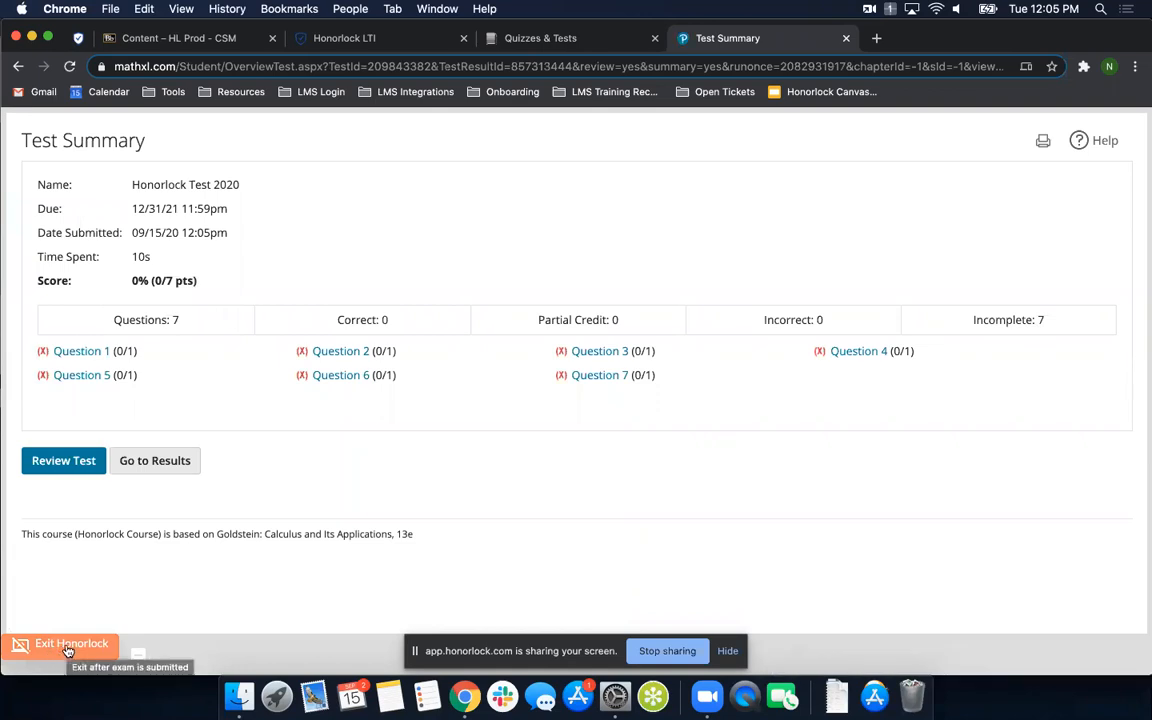
# - Exit Honorlock to end the proctoring session and dismiss the submission message without uninstalling the extension
pyautogui.click(68, 648)
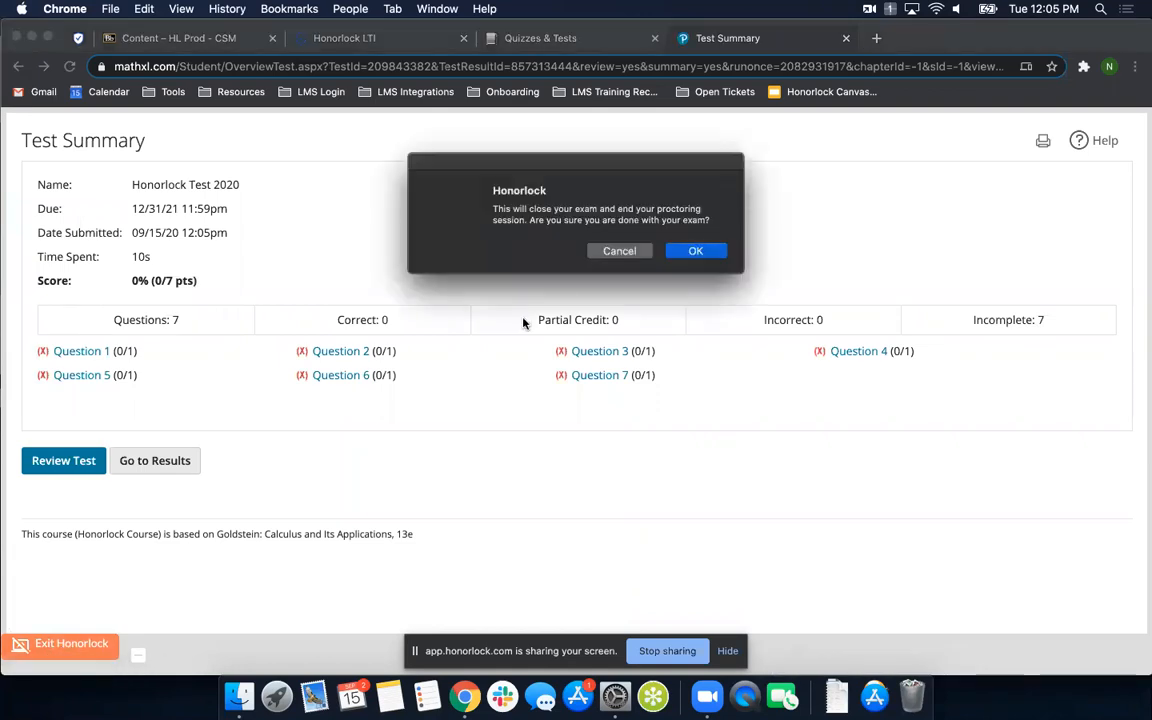
pyautogui.click(696, 251)
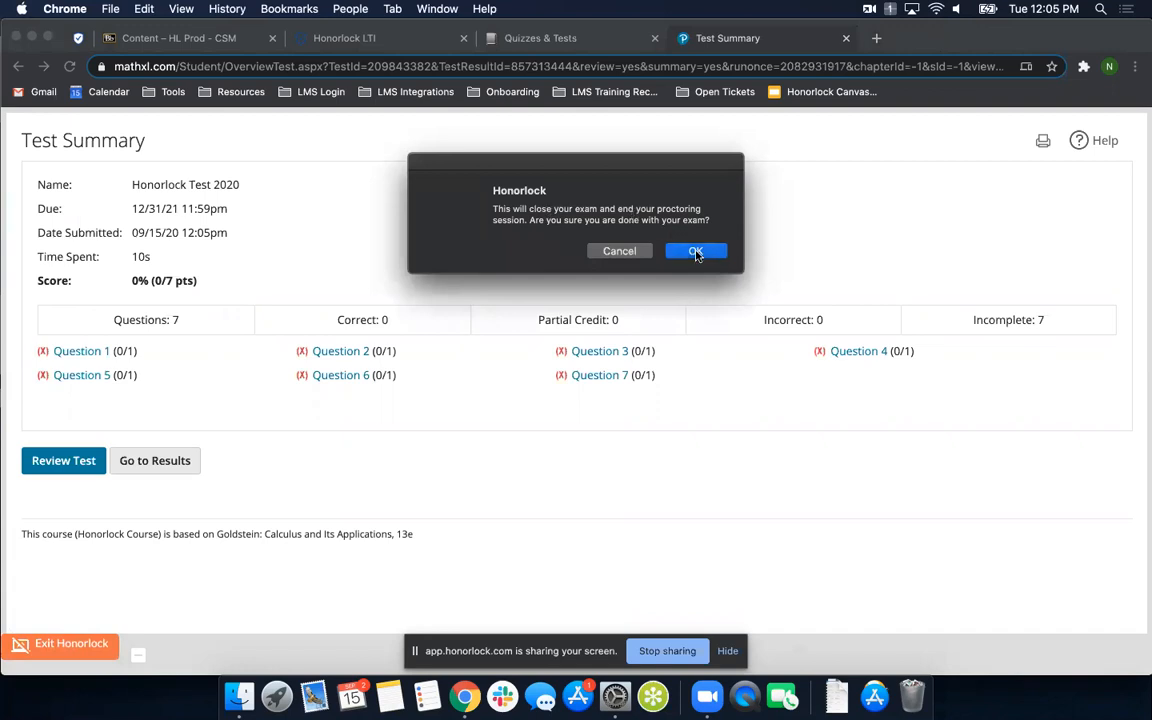
pyautogui.click(697, 252)
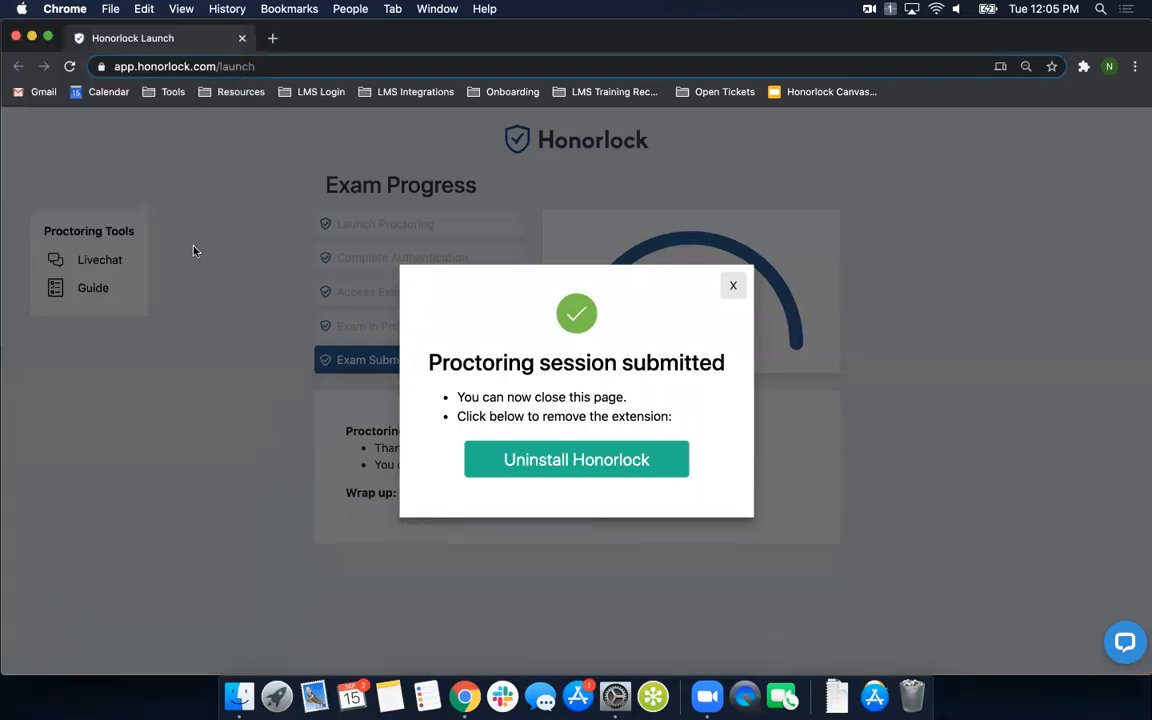
pyautogui.click(734, 290)
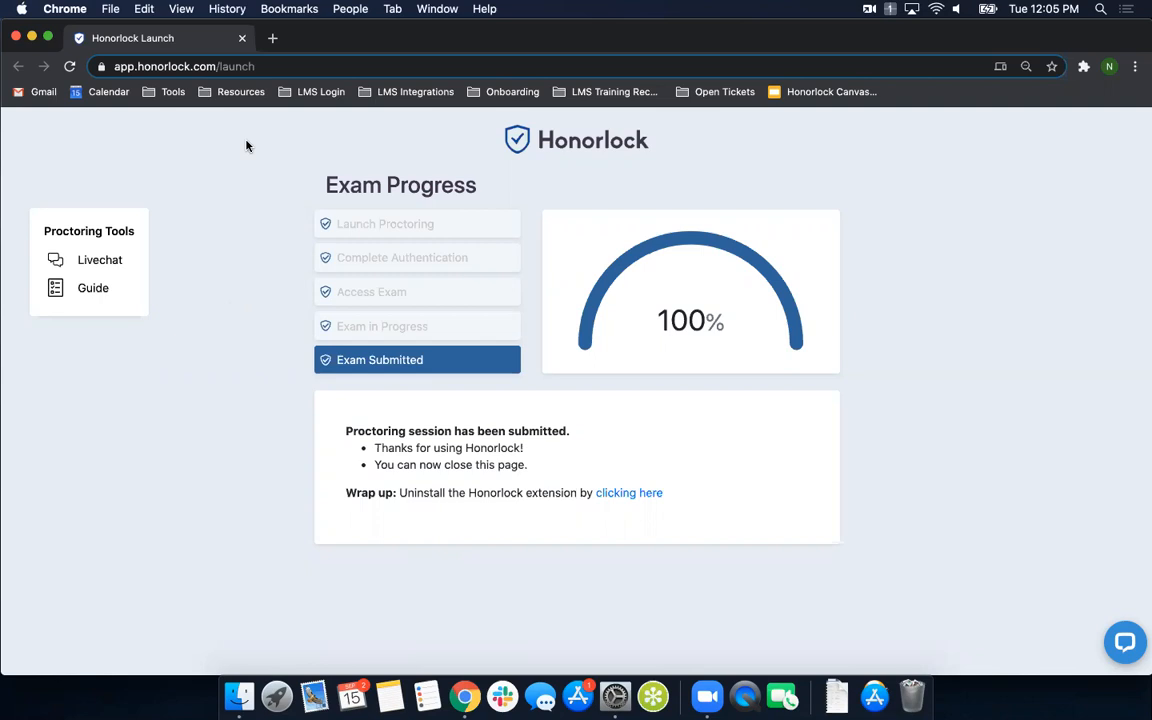
# - Open the Honorlock Knowledge Base at honorlock.kb.help in a new browser tab and look over its article categories
pyautogui.click(273, 45)
pyautogui.write('kb.')
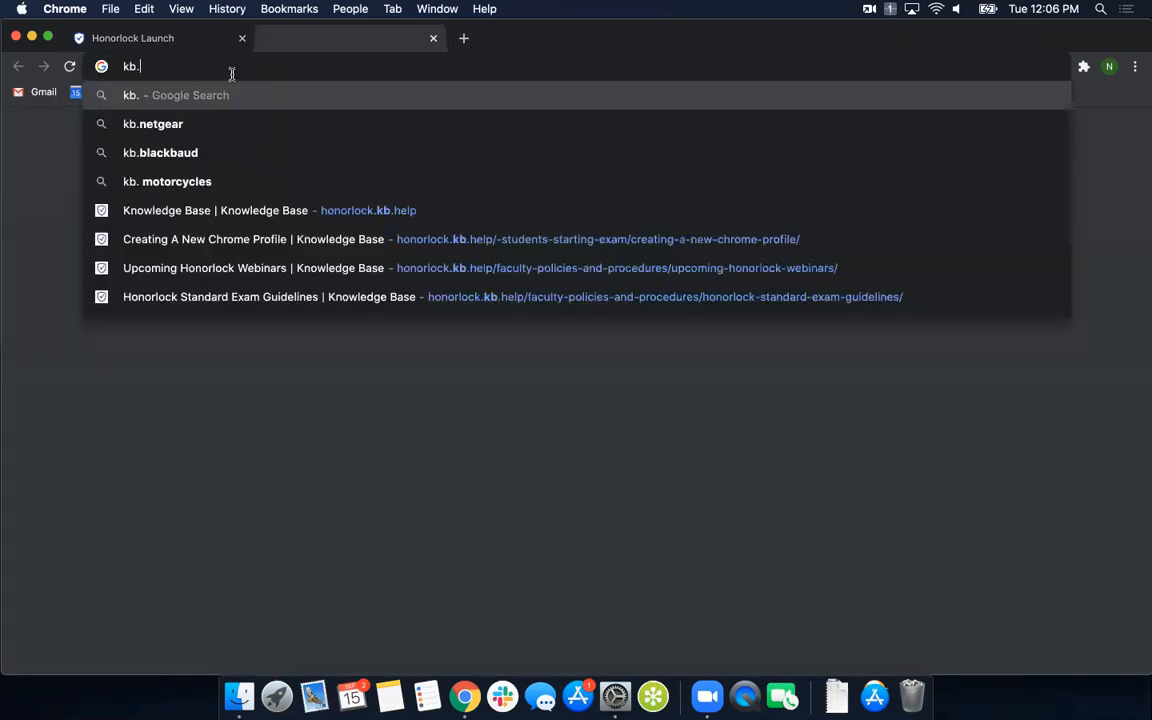
pyautogui.click(188, 209)
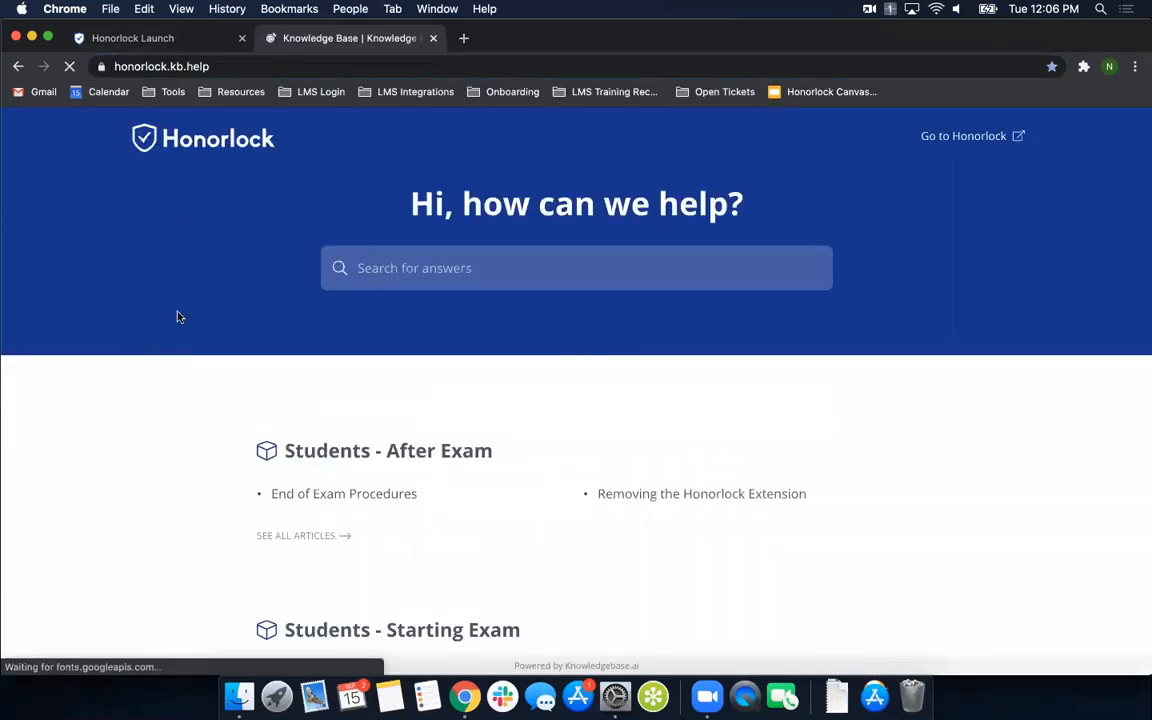
pyautogui.scroll(-3, 170, 365)
pyautogui.scroll(-3, 226, 467)
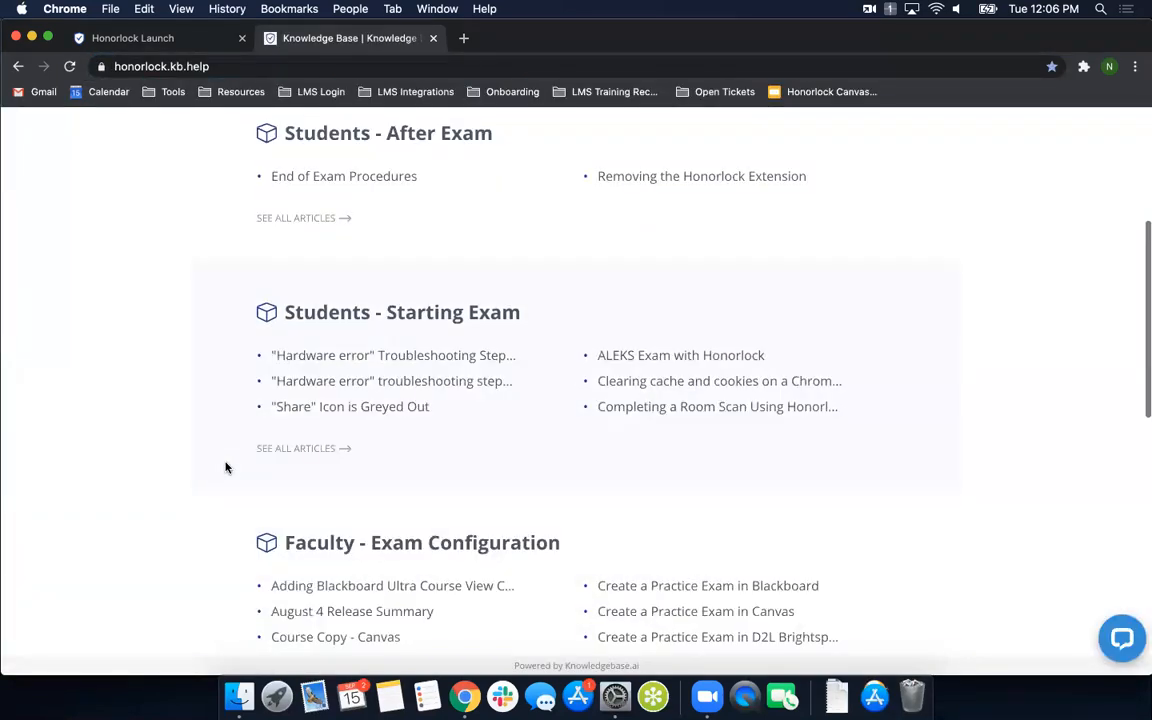
# - Browse the knowledge base articles under Faculty - Exam Configuration and Students - Starting Exam
pyautogui.click(414, 548)
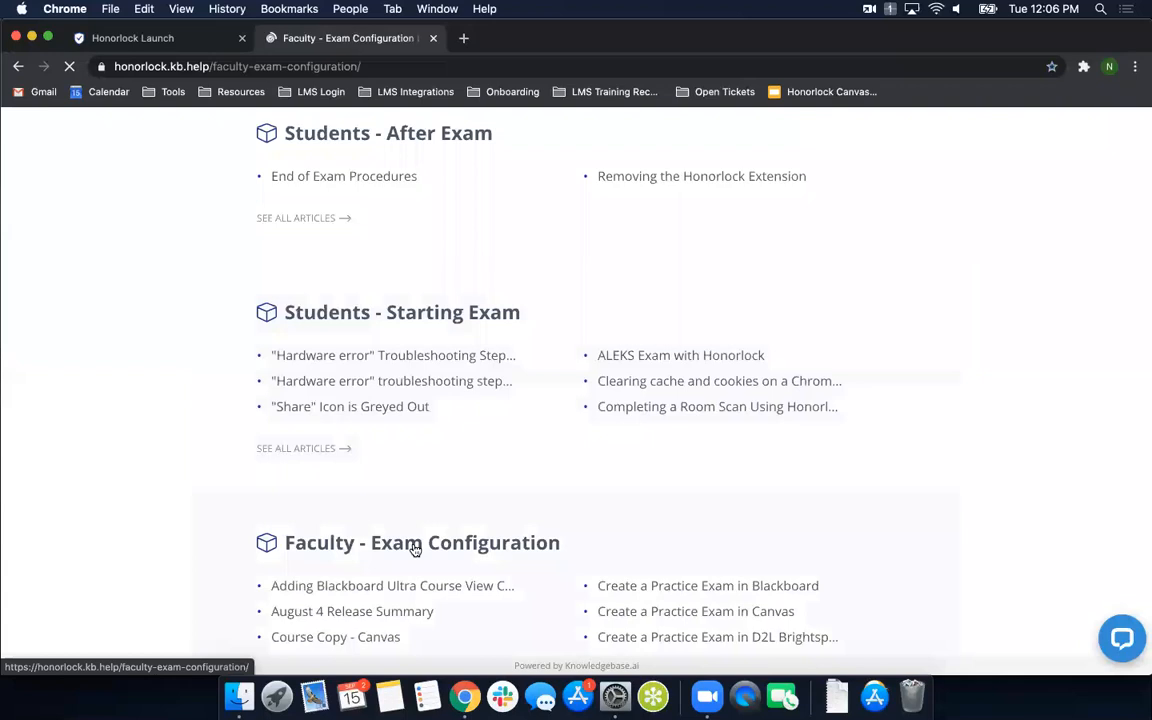
pyautogui.scroll(-6, 380, 467)
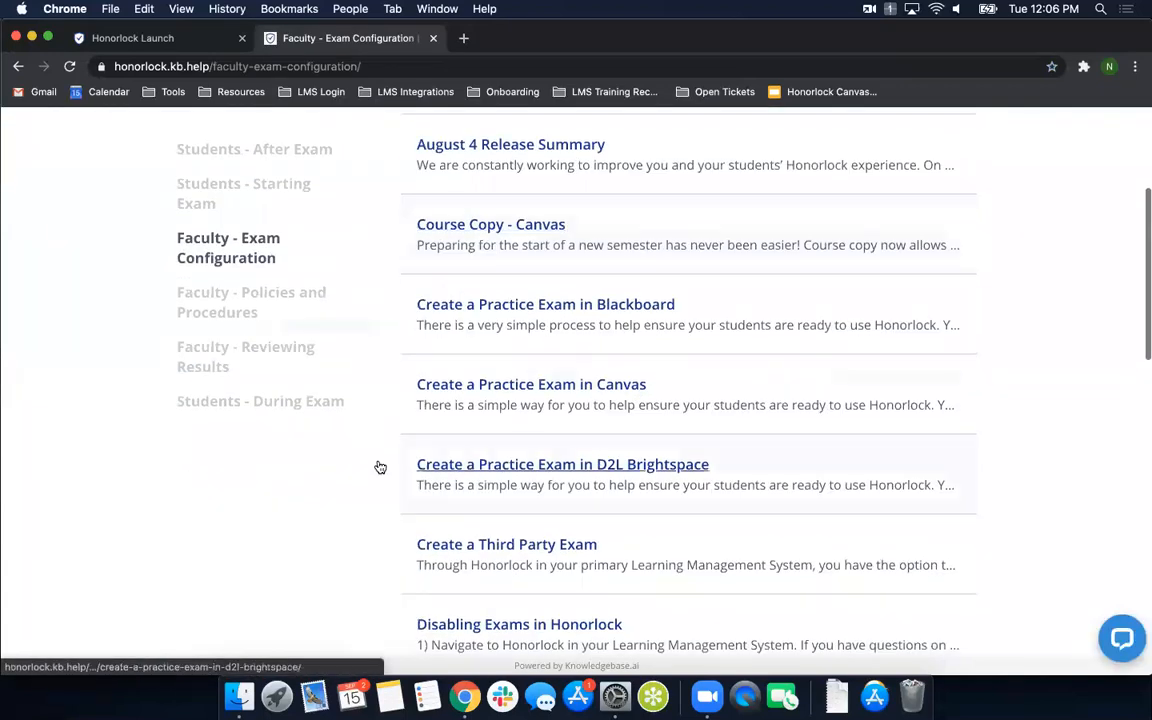
pyautogui.scroll(-3, 400, 468)
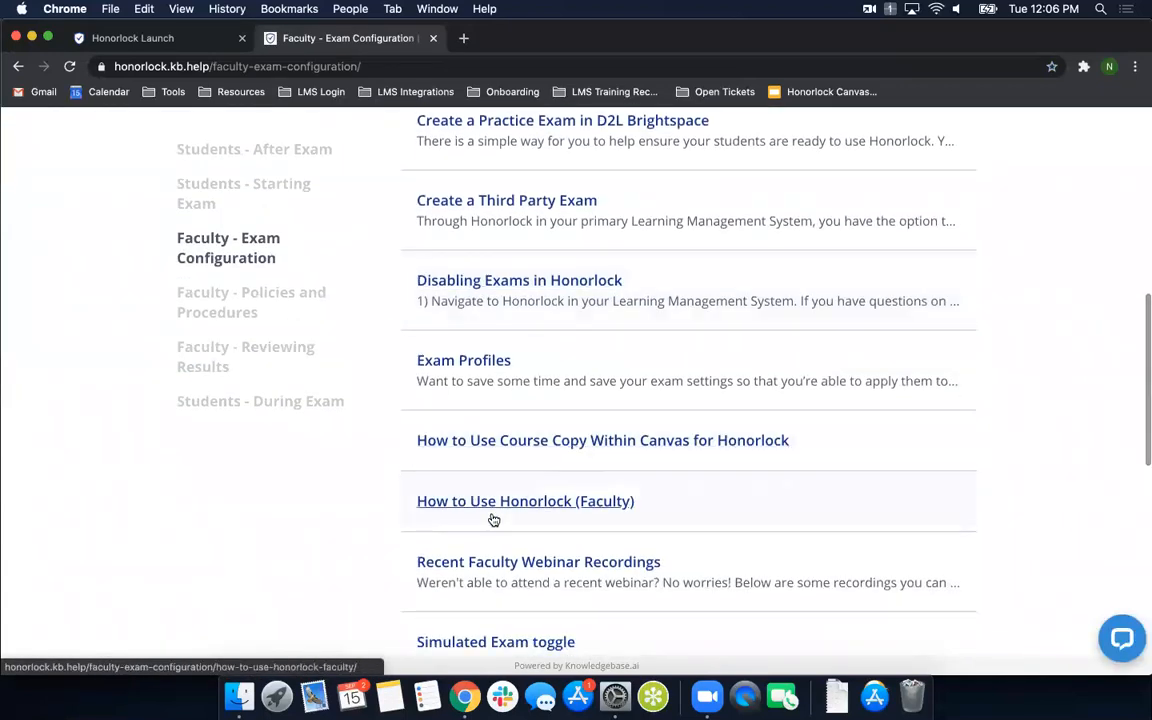
pyautogui.scroll(-5, 491, 519)
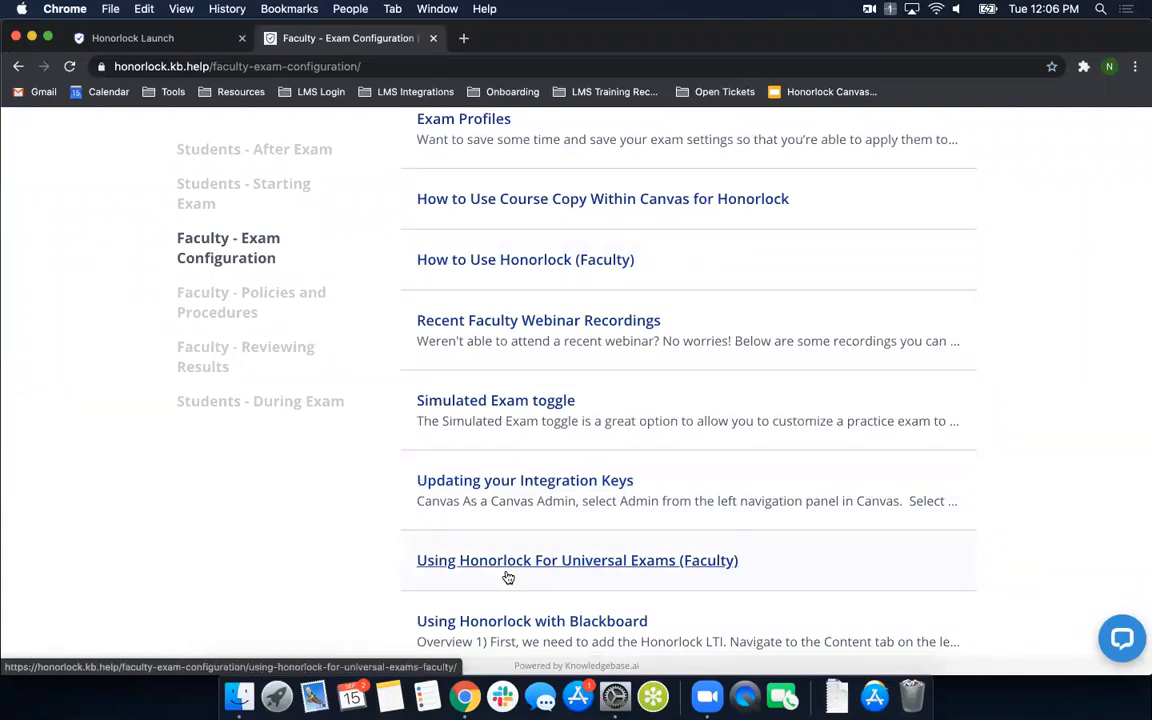
pyautogui.click(199, 188)
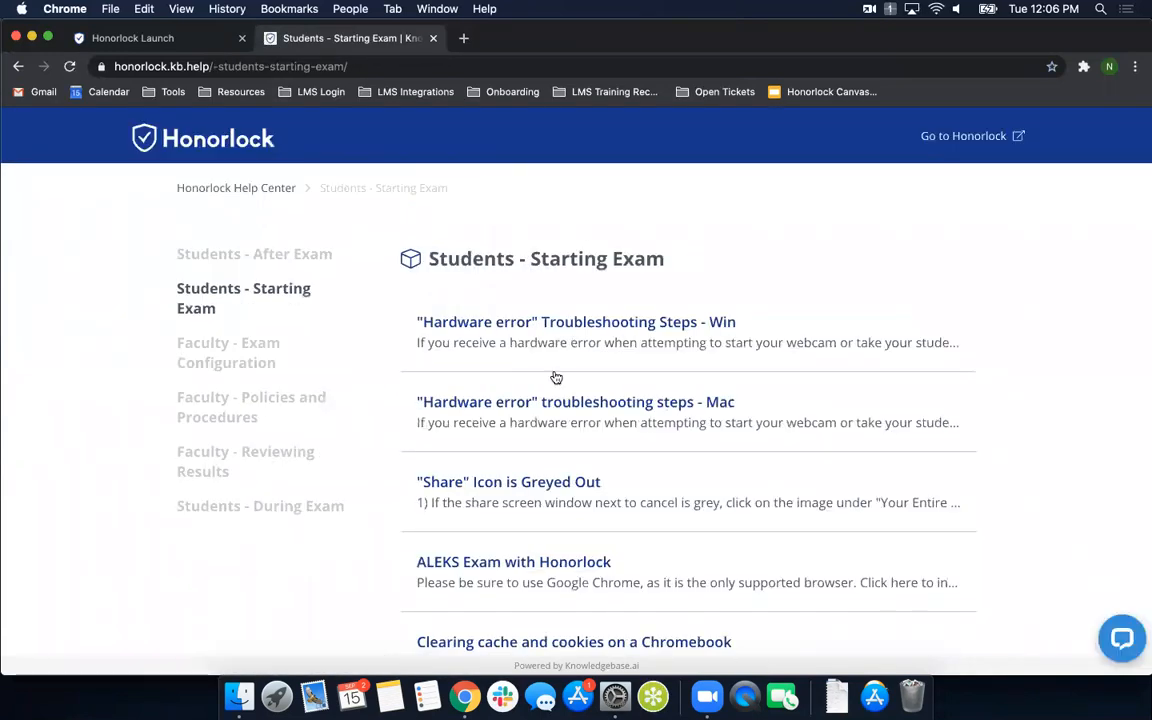
pyautogui.scroll(-10, 465, 470)
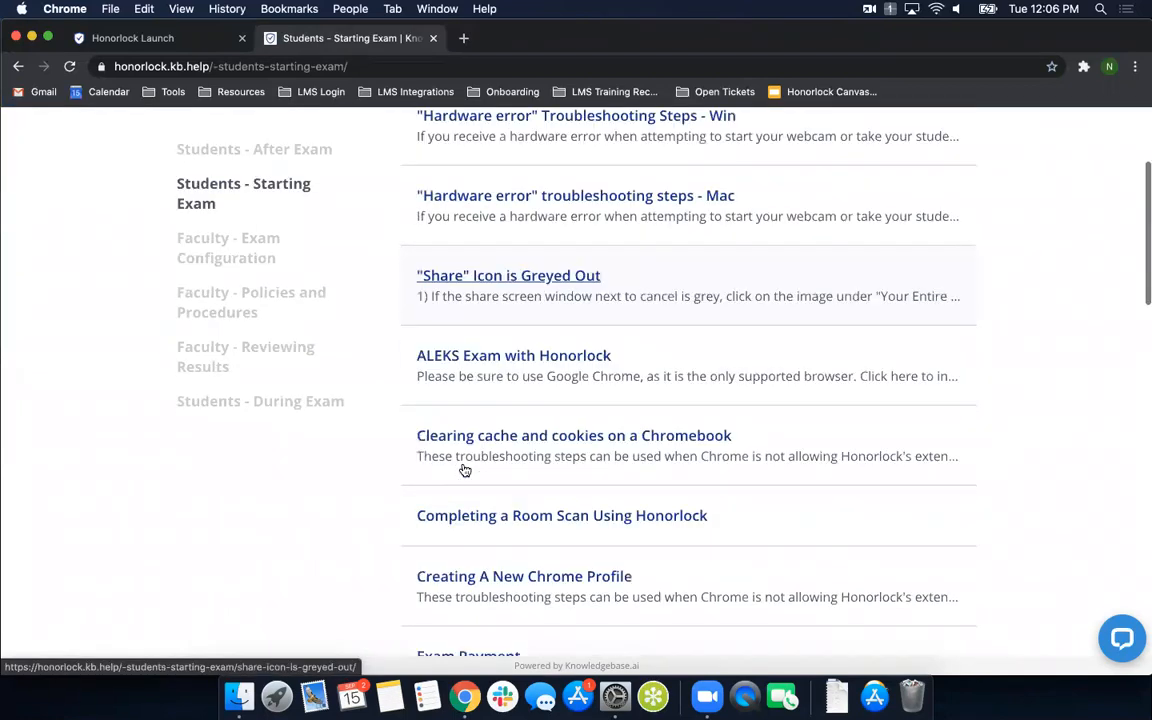
# - Open the article "How to Use Honorlock with a Universal Exam (Student)", play its video briefly with the sound muted, and pause it
pyautogui.scroll(-3, 465, 470)
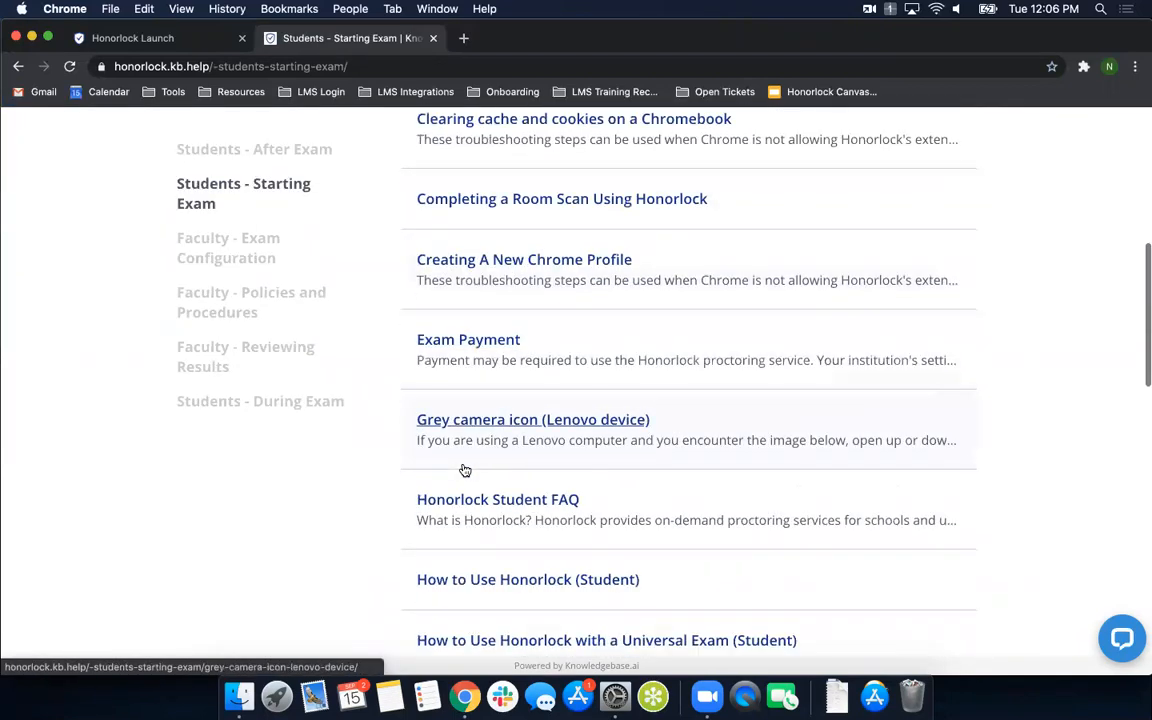
pyautogui.click(538, 526)
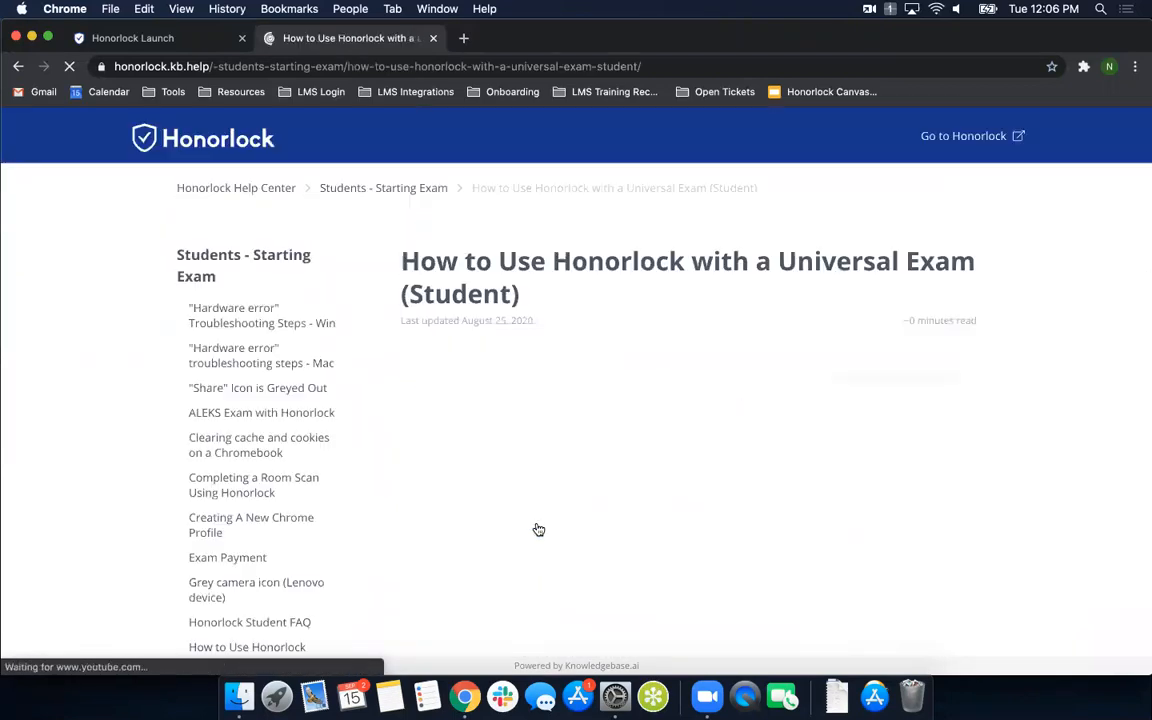
pyautogui.scroll(-2, 724, 463)
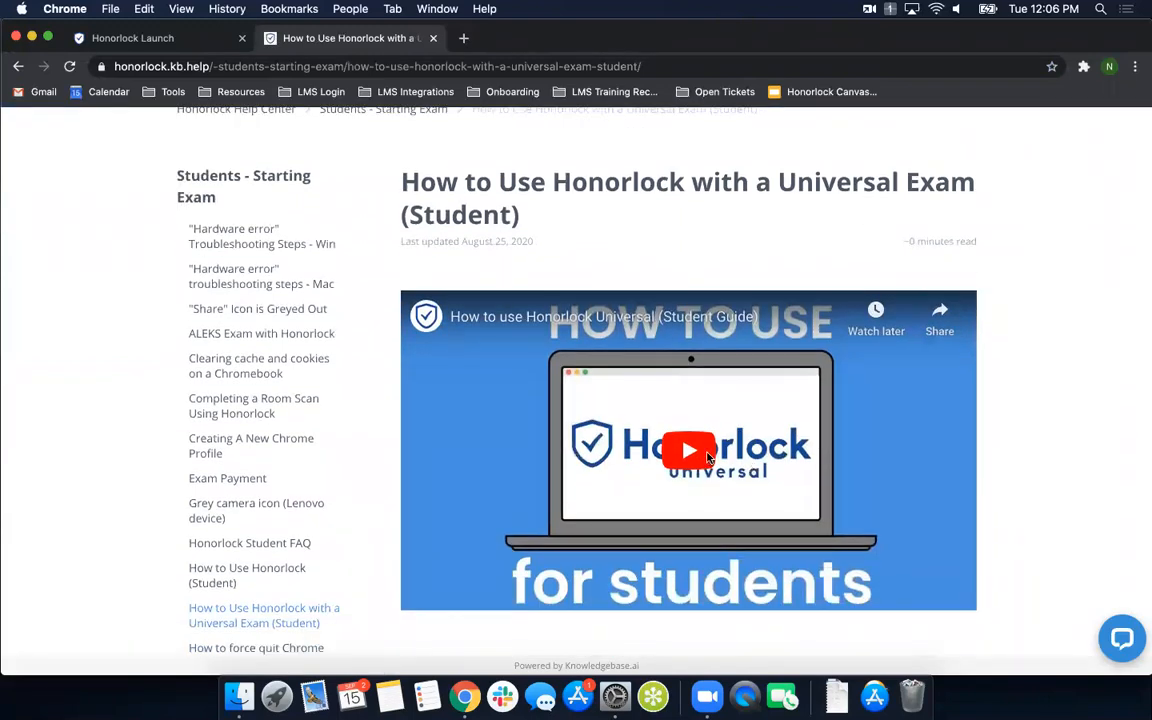
pyautogui.click(722, 461)
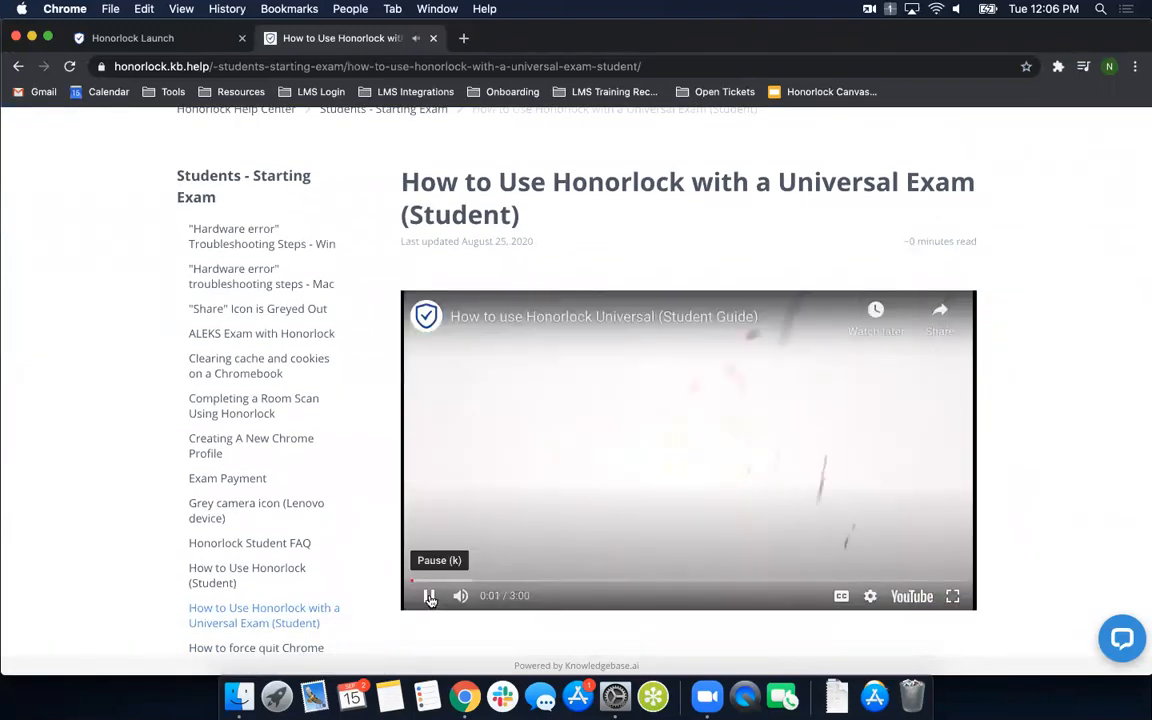
pyautogui.click(460, 596)
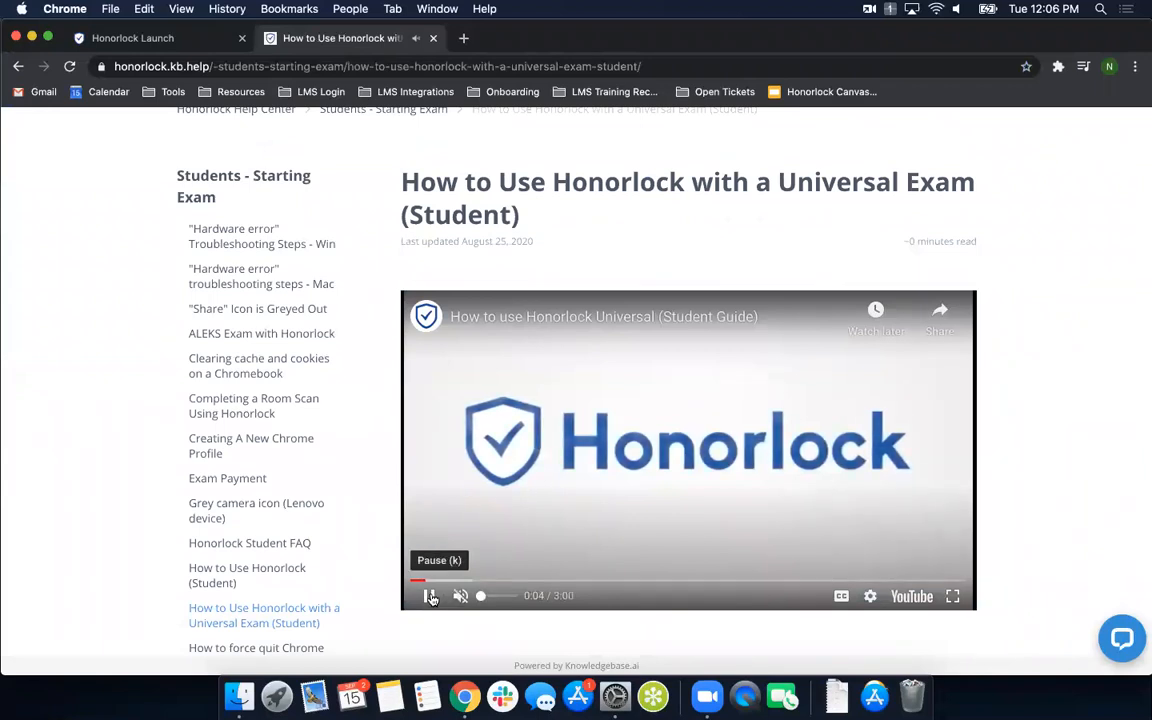
pyautogui.click(430, 596)
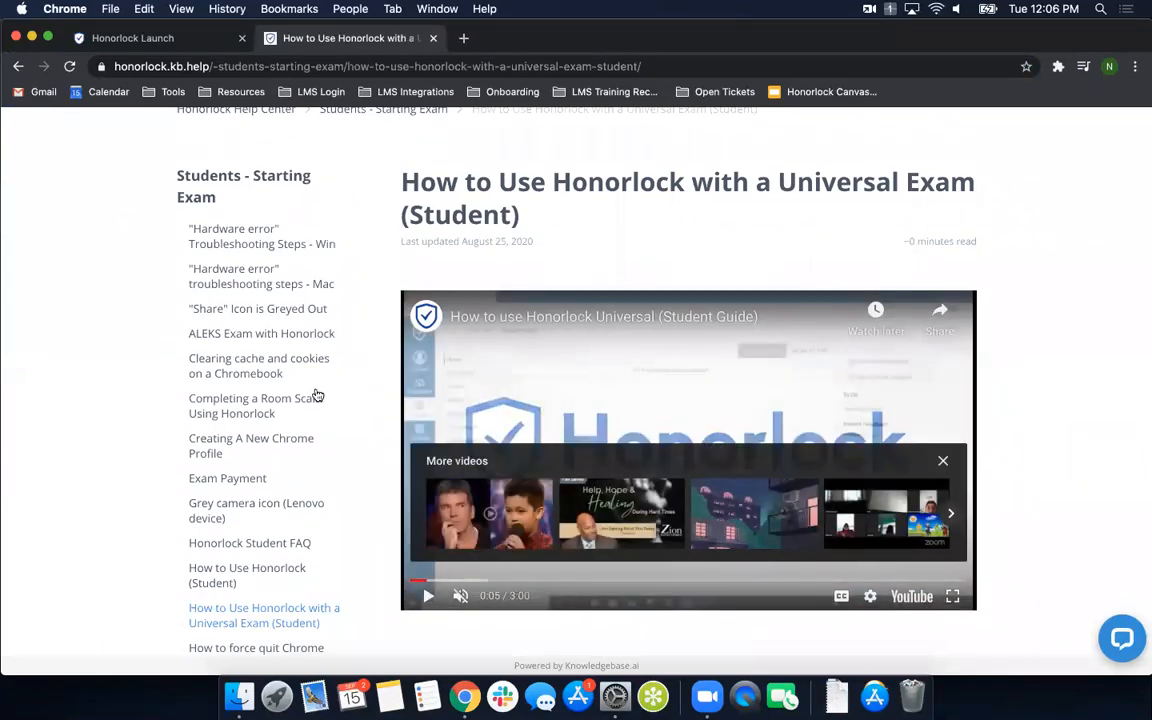
# - Return to the Honorlock Help Center home page, search for "webinar", and open the article "Upcoming Honorlock Webinars"
pyautogui.scroll(3, 352, 391)
pyautogui.click(237, 190)
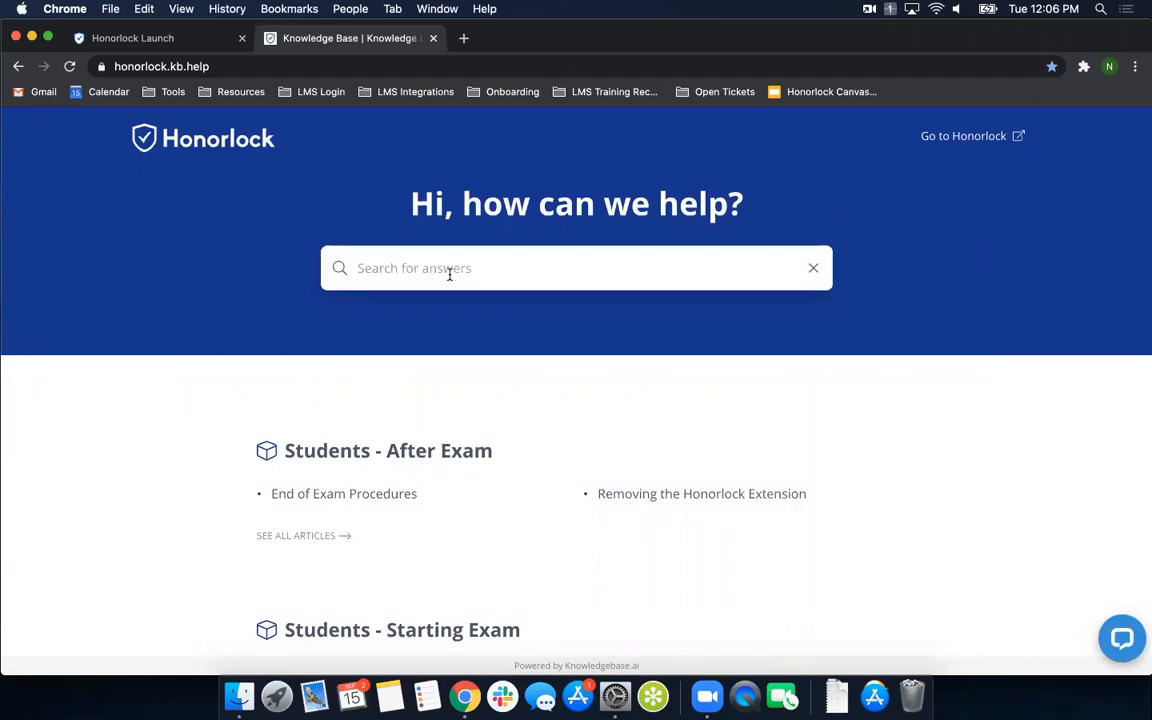
pyautogui.write('webinar')
pyautogui.click(465, 368)
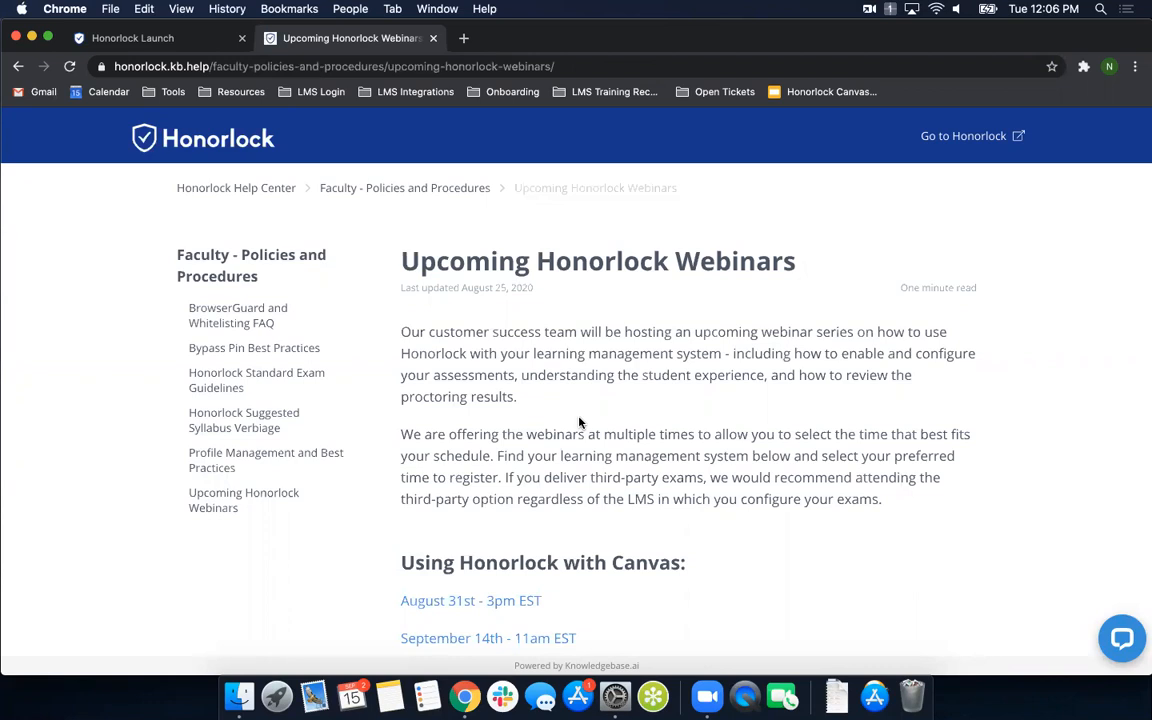
# - Look over the webinar dates and view the registration page for the 3rd party/universal sites session on September 17th - 11am EST
pyautogui.scroll(-4, 578, 422)
pyautogui.scroll(-3, 578, 422)
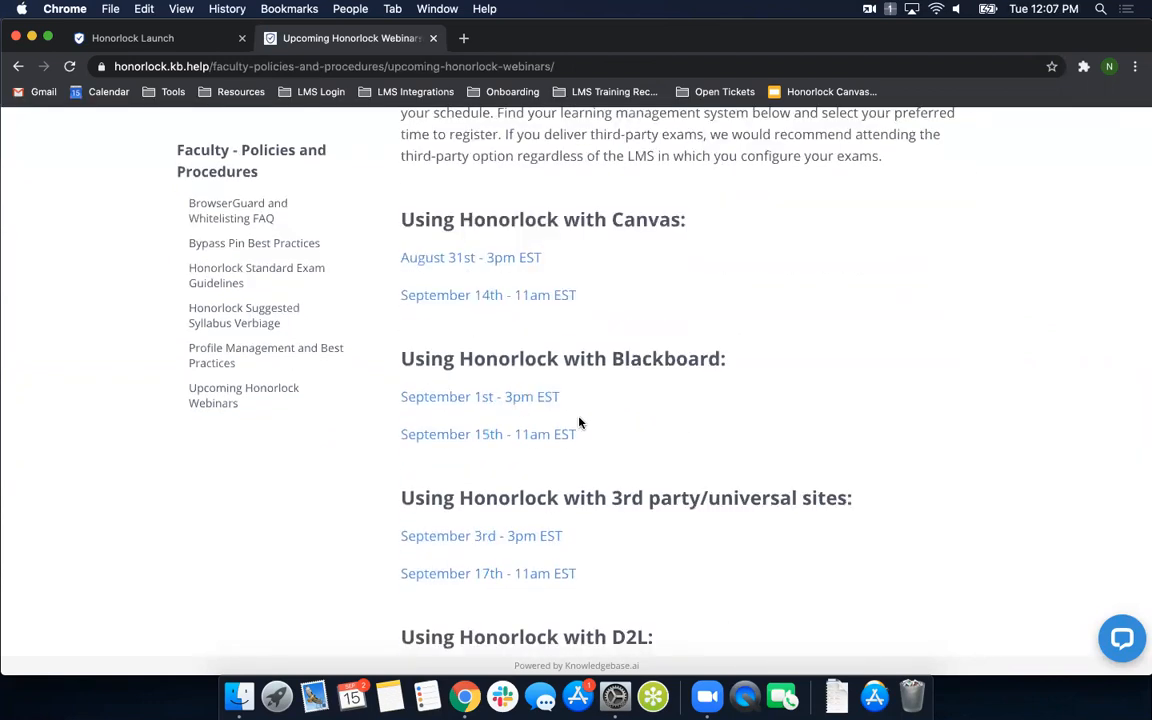
pyautogui.scroll(-1, 577, 428)
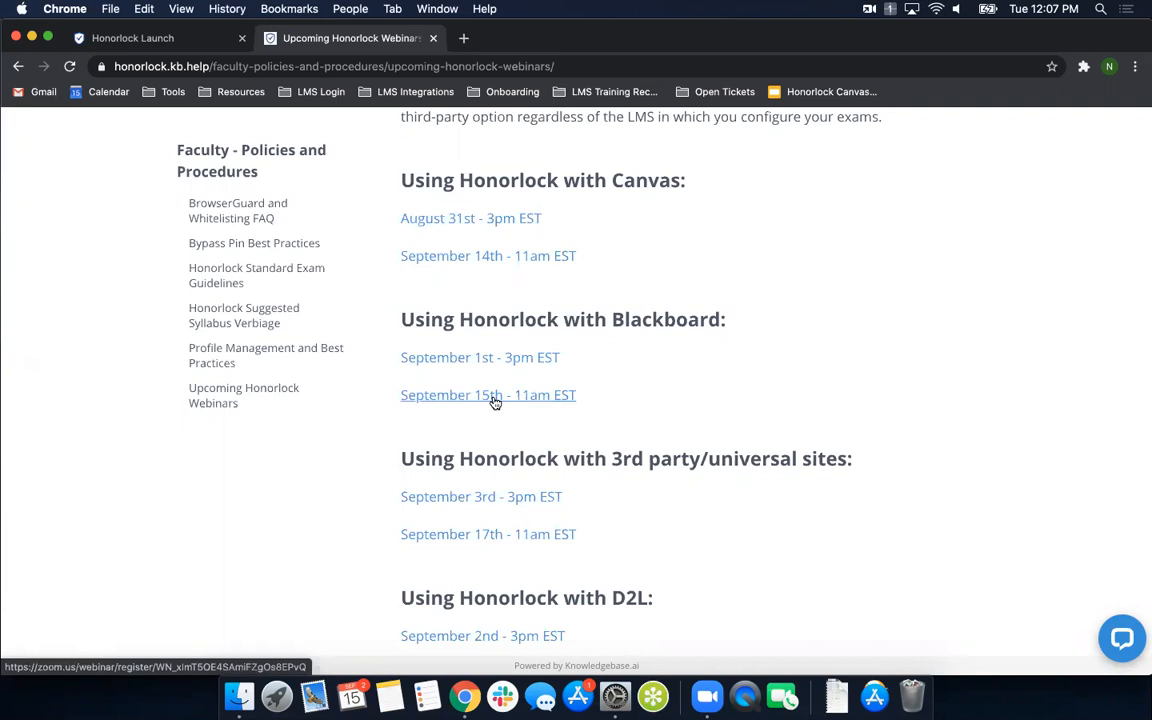
pyautogui.click(510, 540)
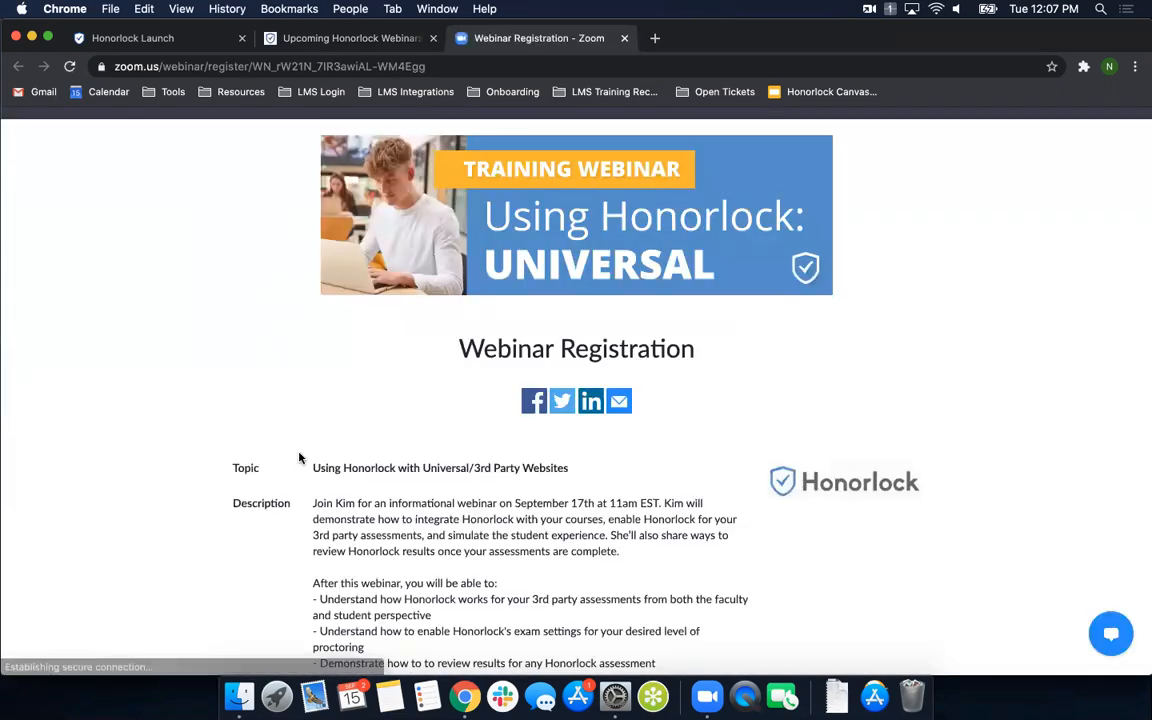
pyautogui.scroll(-5, 275, 450)
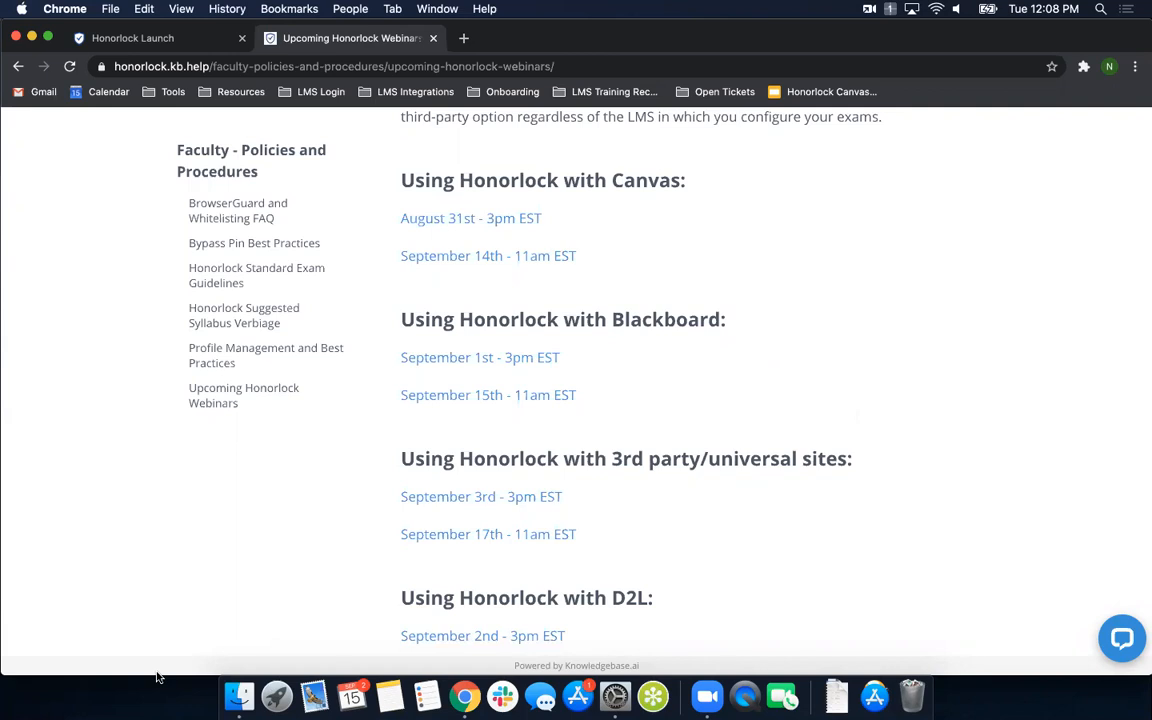
# - Bring up the options for ending the Zoom meeting
pyautogui.click(744, 704)
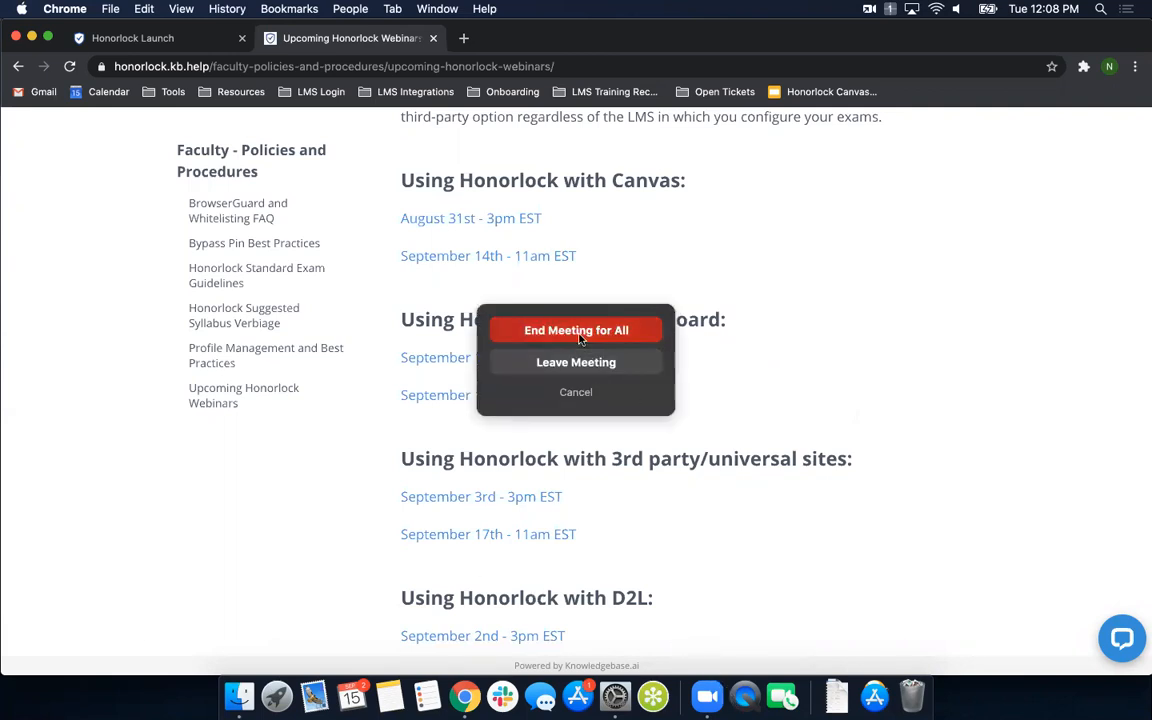